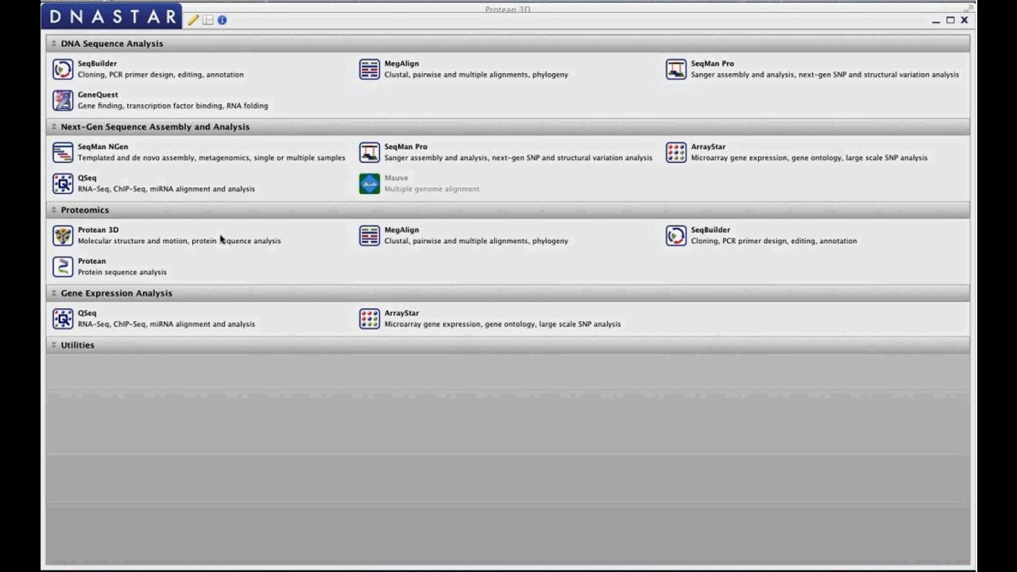
- Launch Protean 3D from the Proteomics group of applications
{"action": "mouse_move", "coordinate": [220, 237]}
{"action": "left_click", "coordinate": [128, 241]}
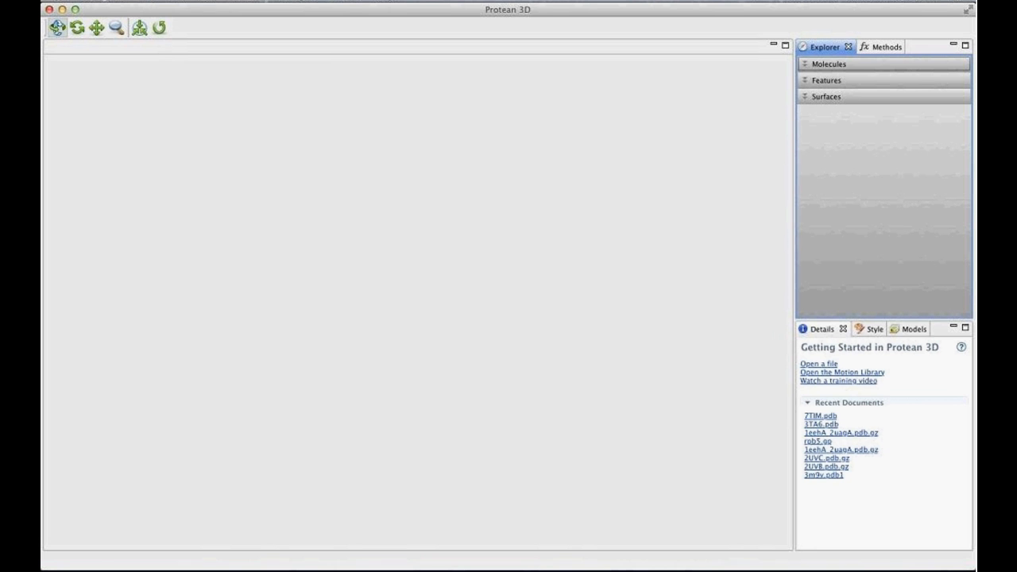
{"action": "left_click", "coordinate": [111, 1]}
{"action": "mouse_move", "coordinate": [147, 1]}
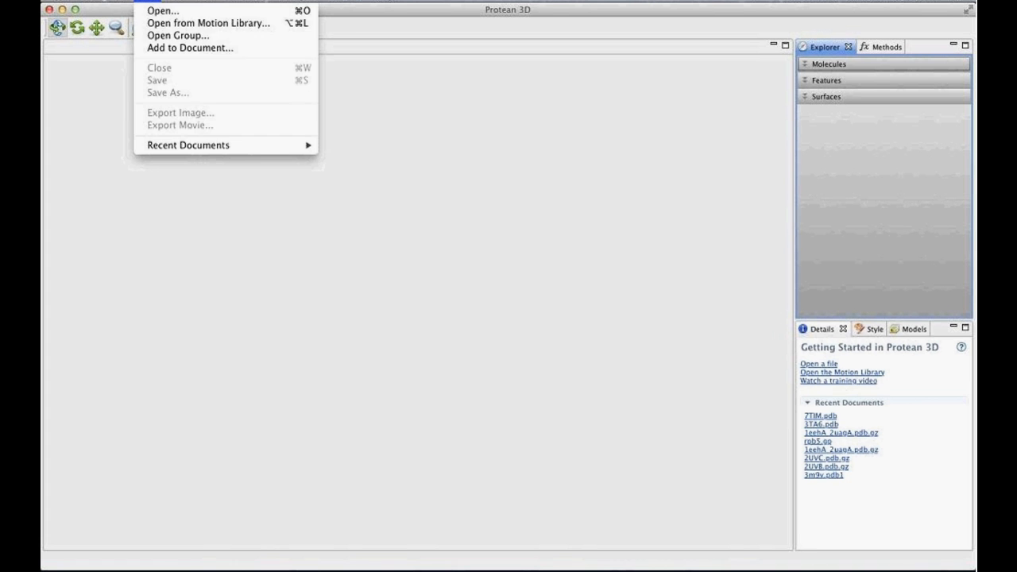
{"action": "left_click", "coordinate": [173, 12]}
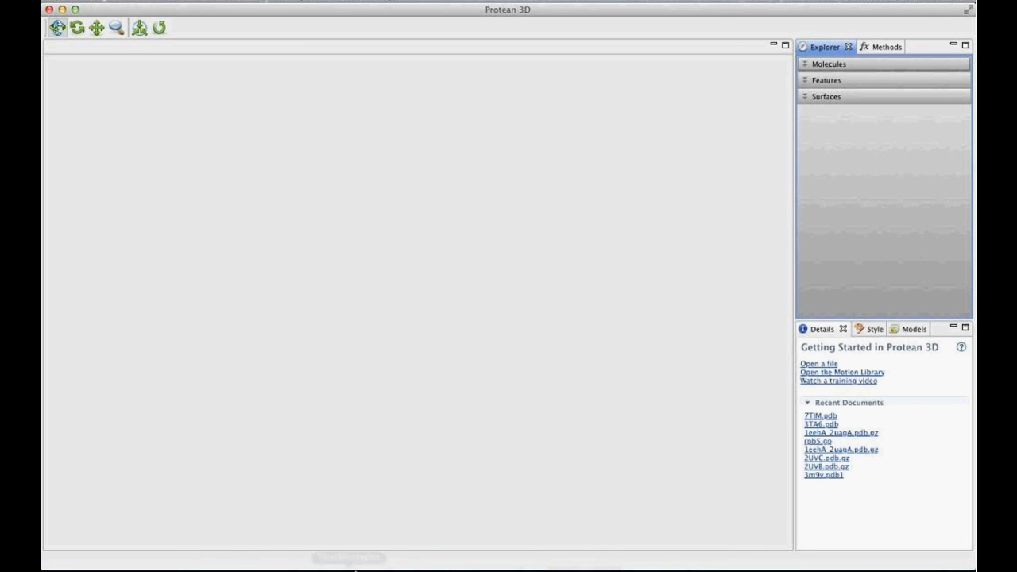
- Switch to Firefox and search the RCSB Protein Data Bank for the structure 7tim
{"action": "left_click", "coordinate": [394, 557]}
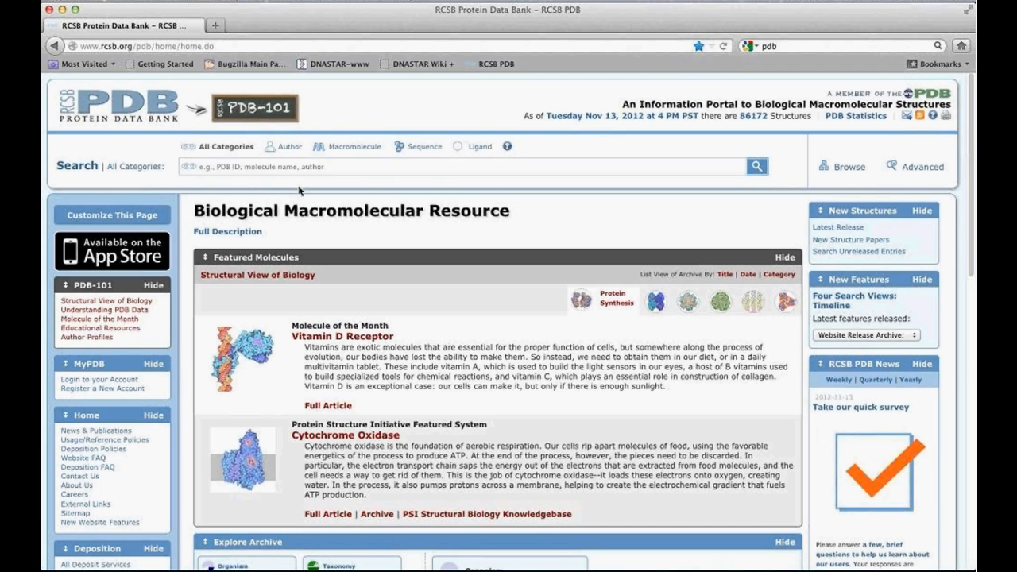
{"action": "left_click", "coordinate": [252, 167]}
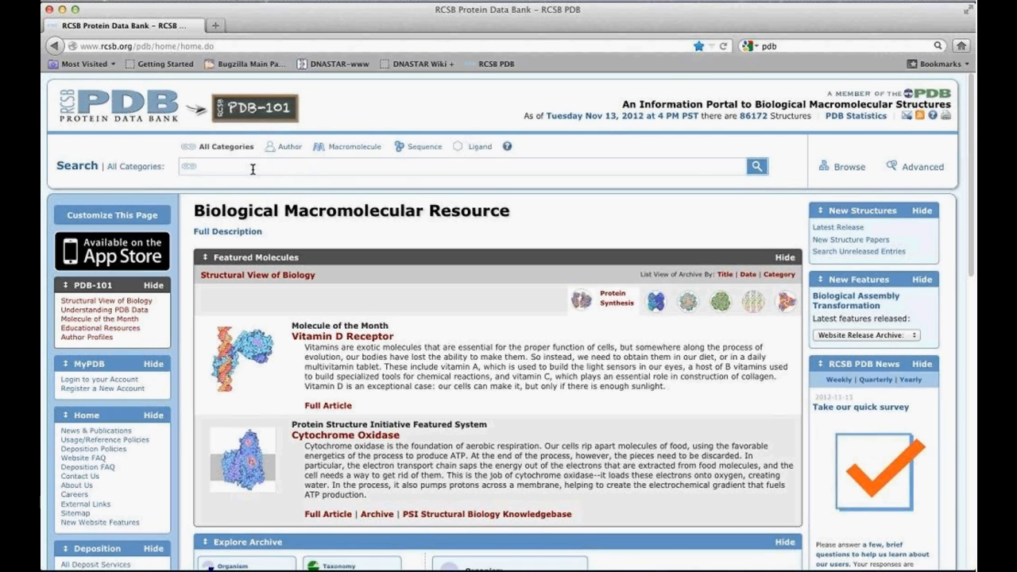
{"action": "type", "text": "7tim"}
{"action": "key", "text": "Return"}
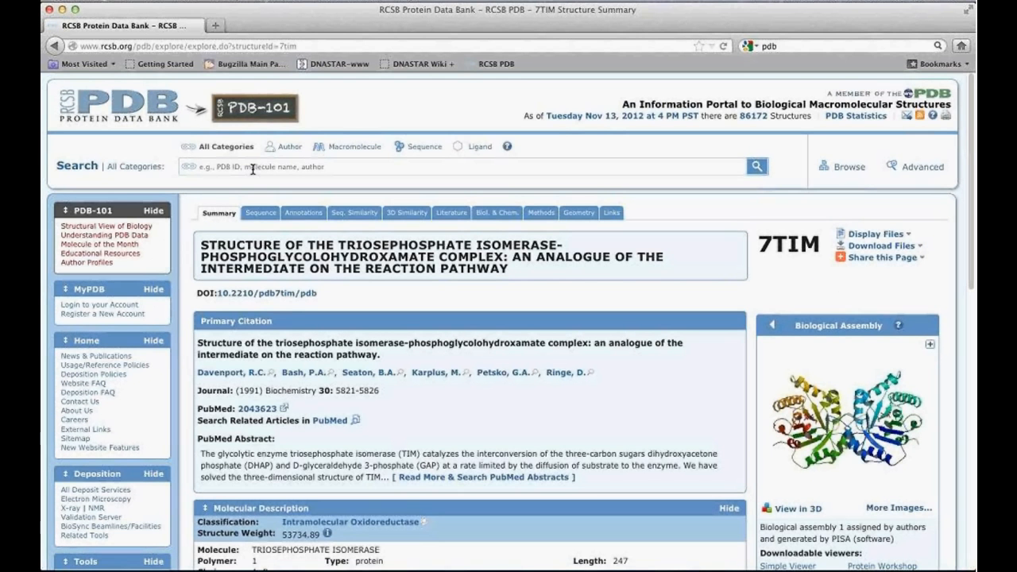
- Download the 7TIM structure as a text PDB file and save it to disk
{"action": "left_click", "coordinate": [919, 250]}
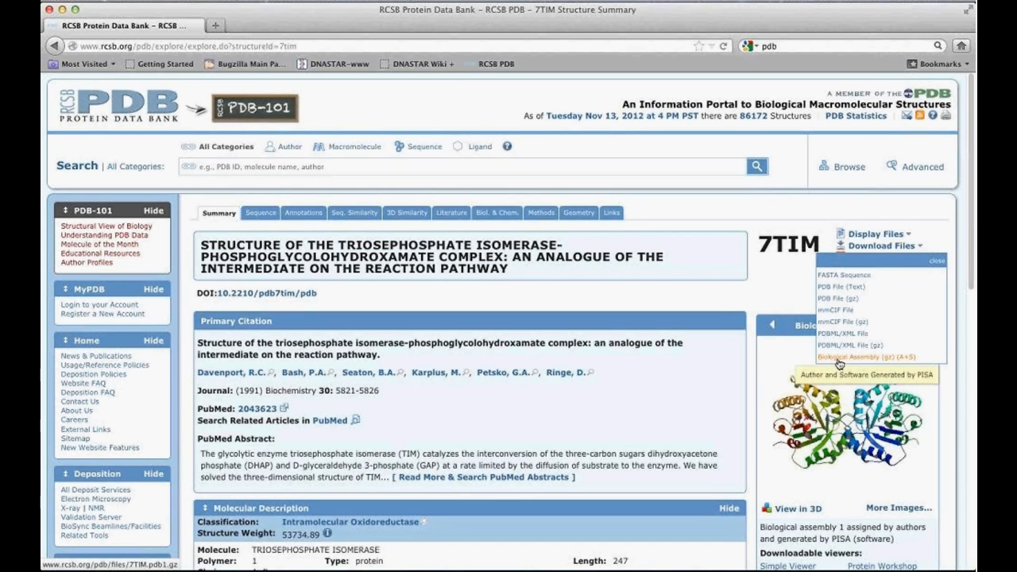
{"action": "left_click", "coordinate": [843, 288]}
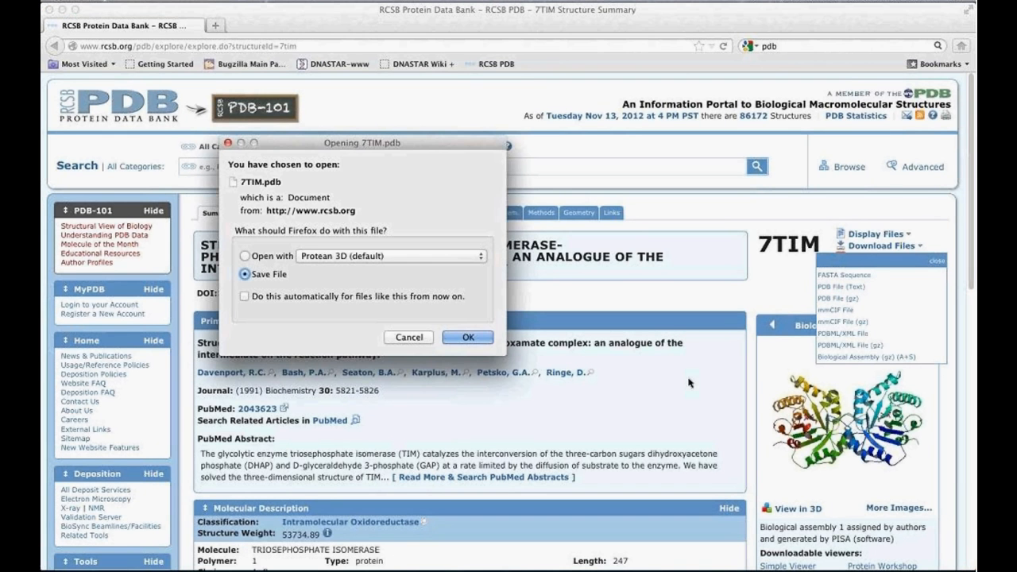
{"action": "left_click", "coordinate": [468, 338]}
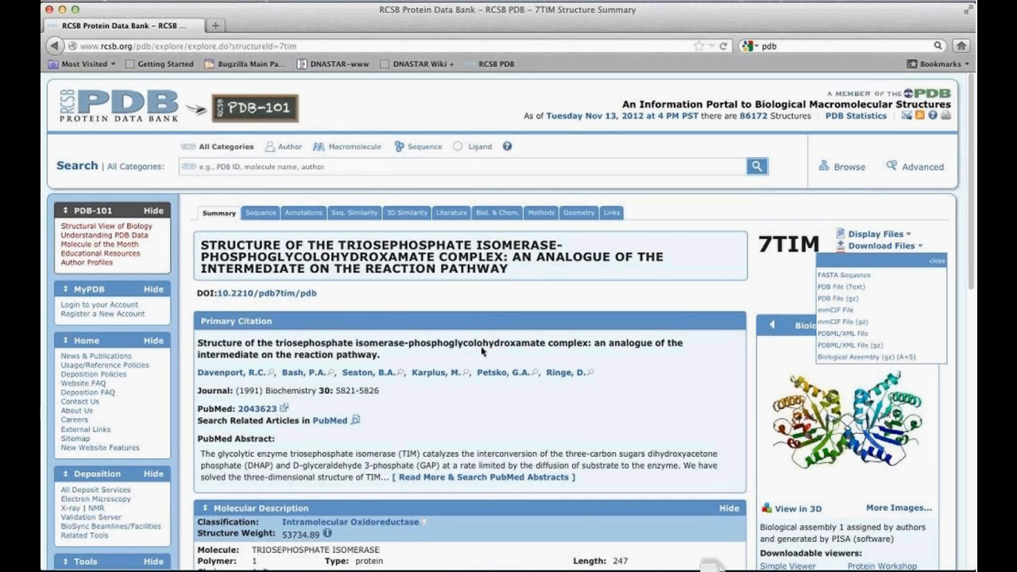
- Switch back to Protean 3D and open 7TIM.pdb from the Downloads folder
{"action": "mouse_move", "coordinate": [485, 566]}
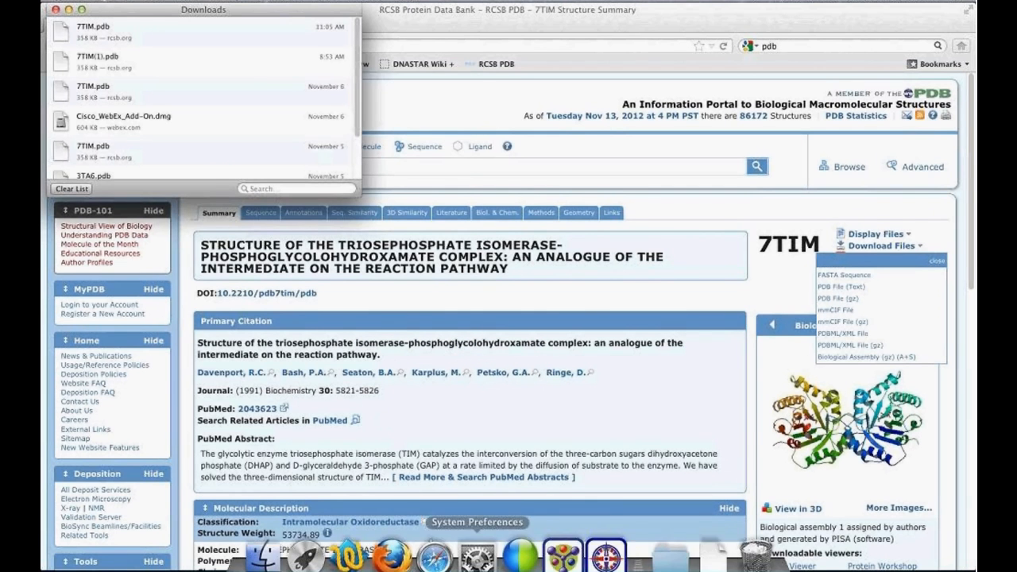
{"action": "left_click", "coordinate": [566, 548]}
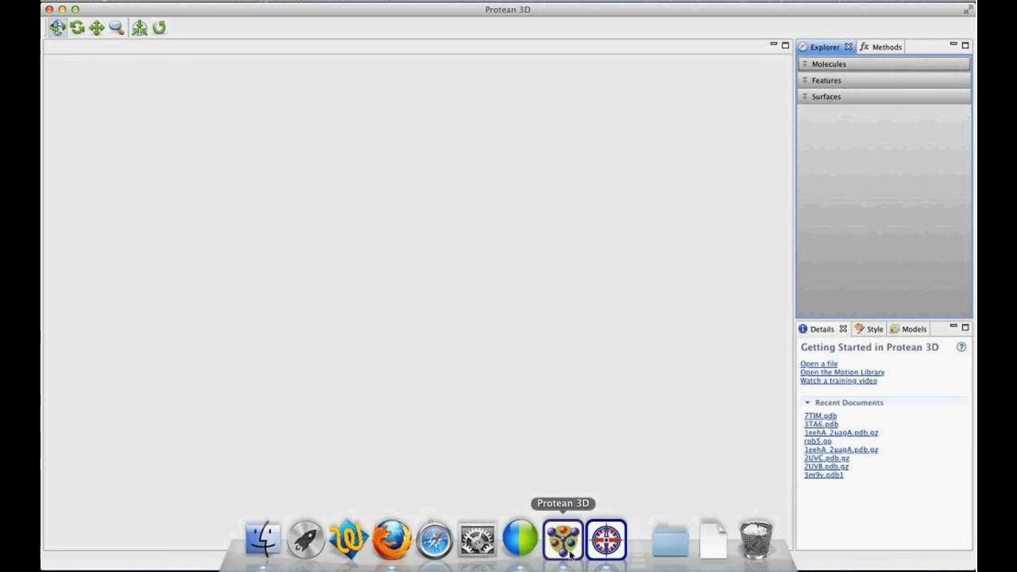
{"action": "left_click", "coordinate": [814, 364]}
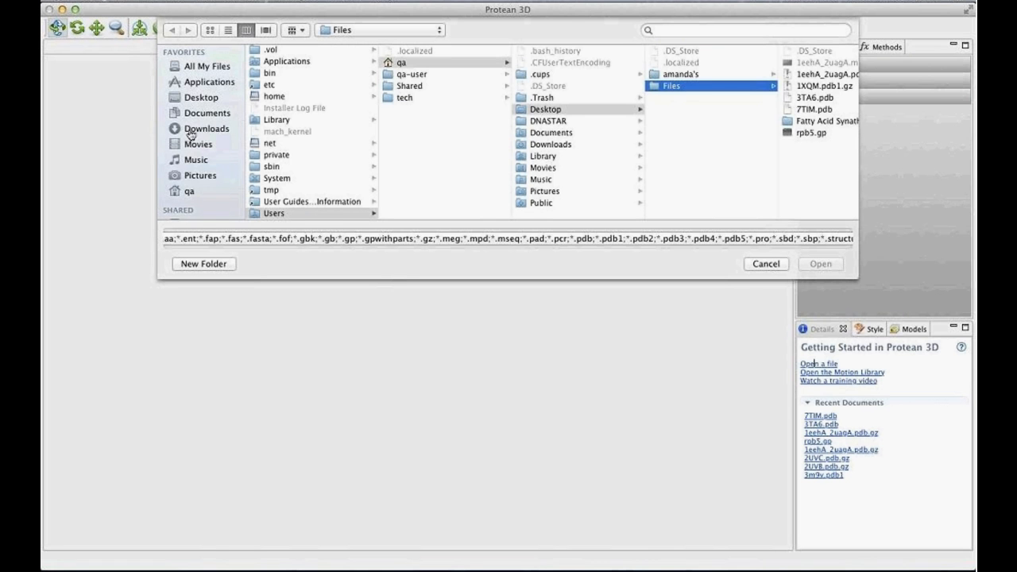
{"action": "left_click", "coordinate": [213, 131]}
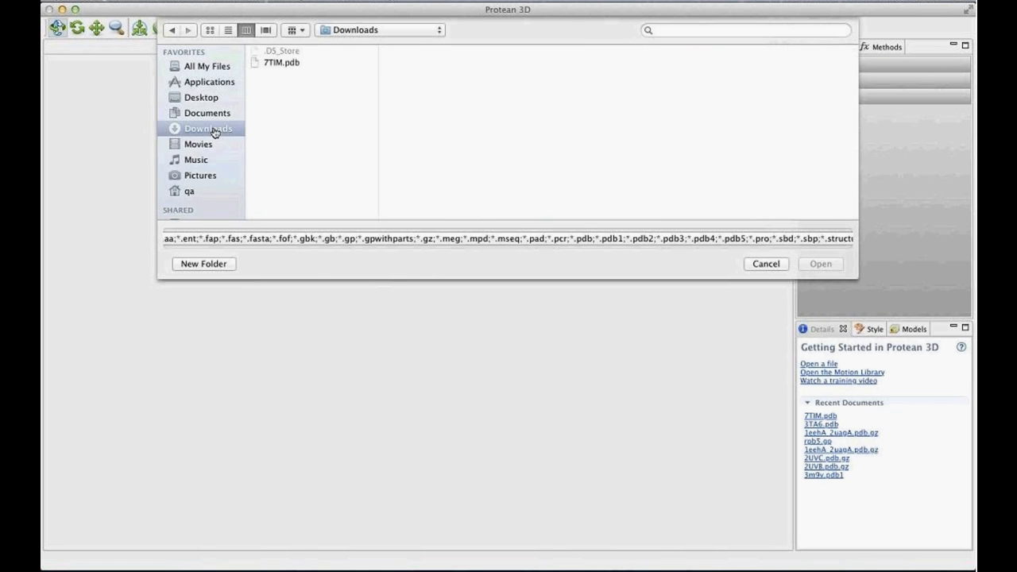
{"action": "left_click", "coordinate": [280, 63]}
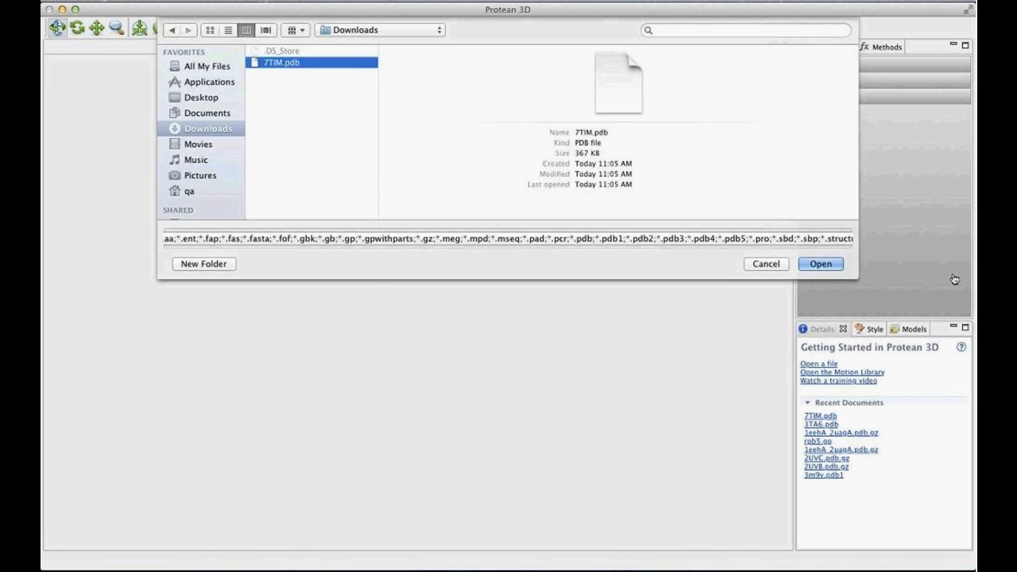
{"action": "left_click", "coordinate": [821, 264]}
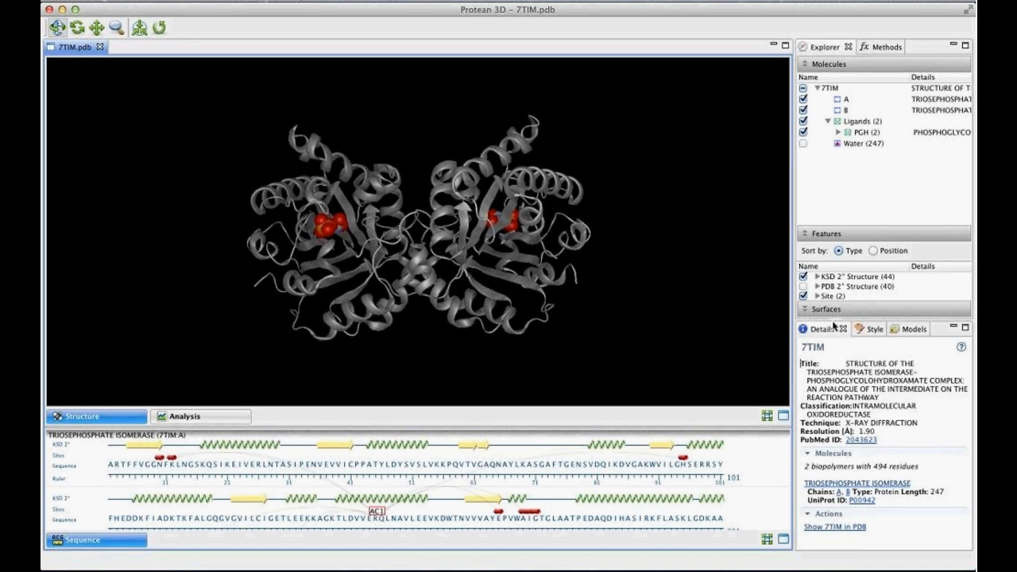
- Minimize the Explorer and Methods views, peek at the minimized Explorer, and restore them to the layout
{"action": "left_click", "coordinate": [955, 46]}
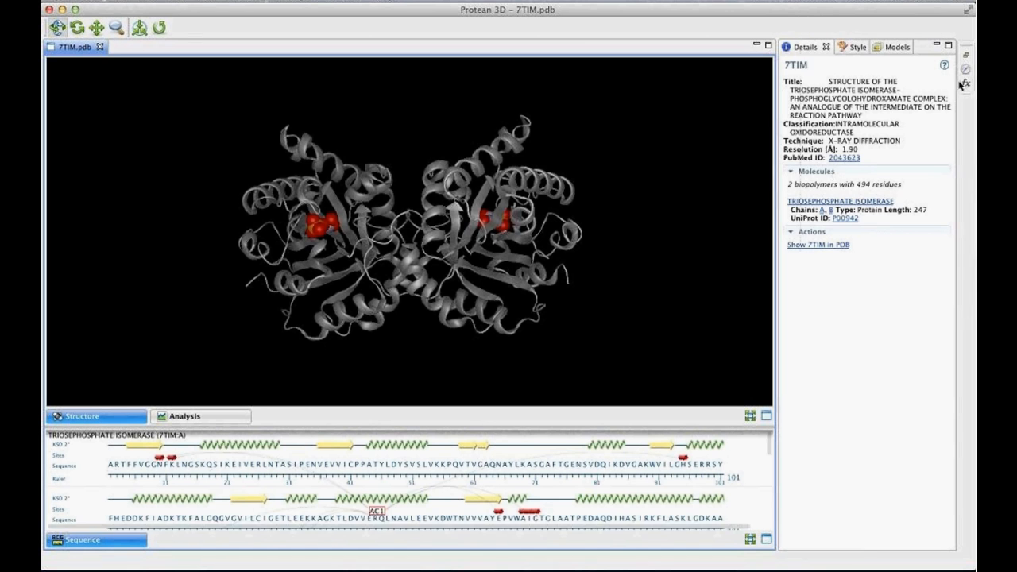
{"action": "left_click", "coordinate": [966, 71]}
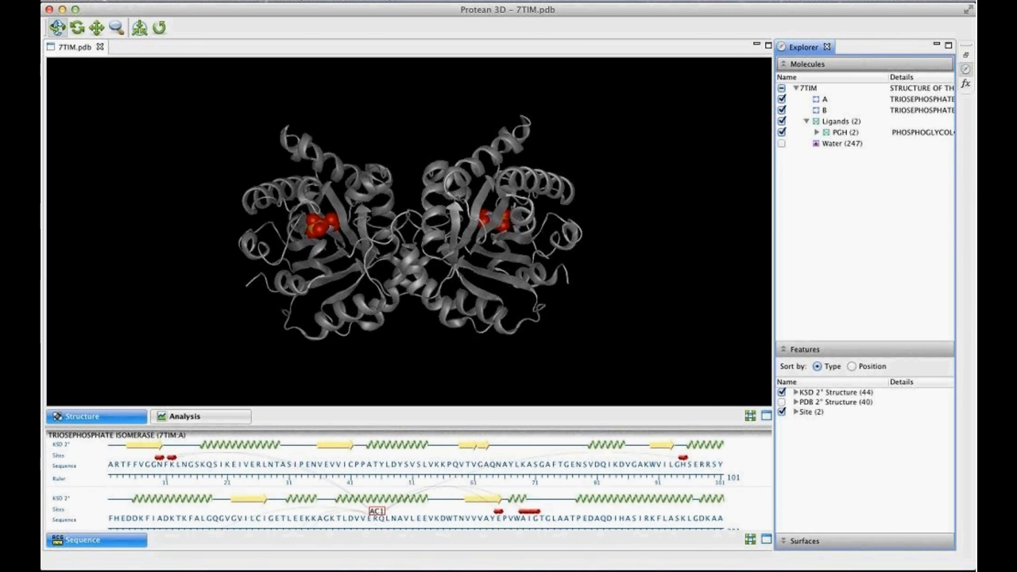
{"action": "left_click", "coordinate": [967, 57]}
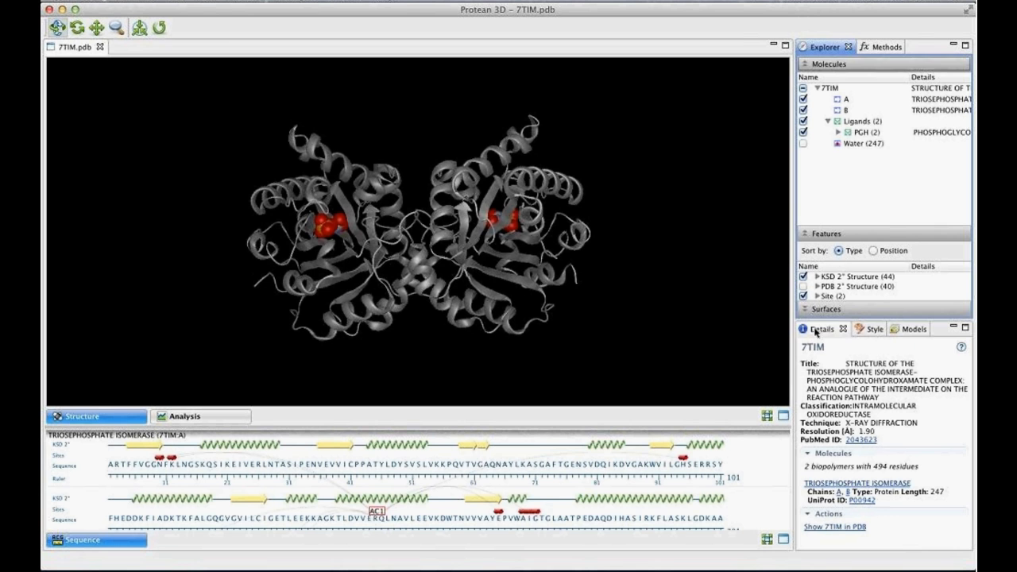
- Dock the Details view as its own column beside the structure view, opposite the Explorer, and narrow that column
{"action": "left_click_drag", "start_coordinate": [815, 331], "coordinate": [248, 325]}
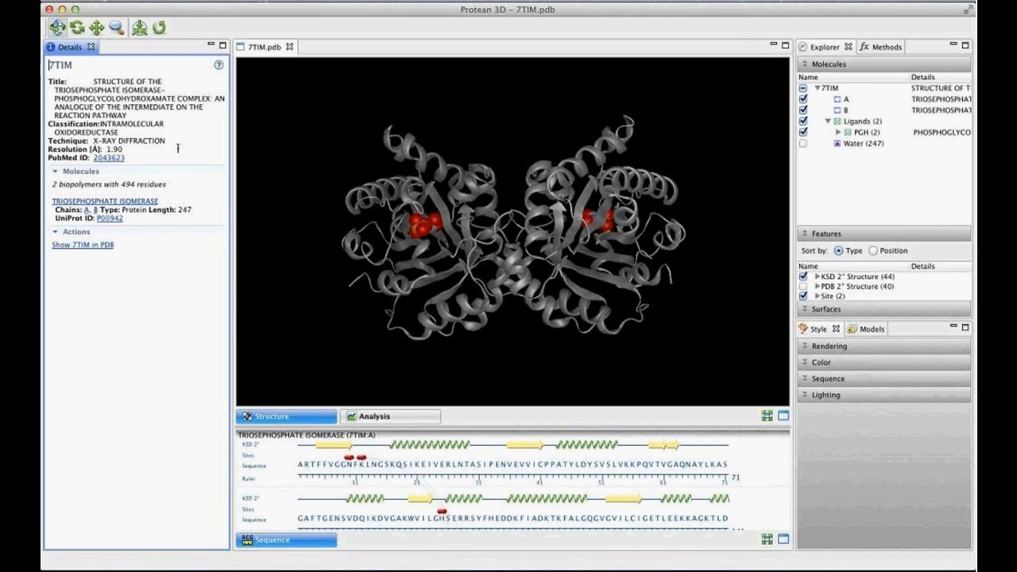
{"action": "left_click", "coordinate": [234, 154]}
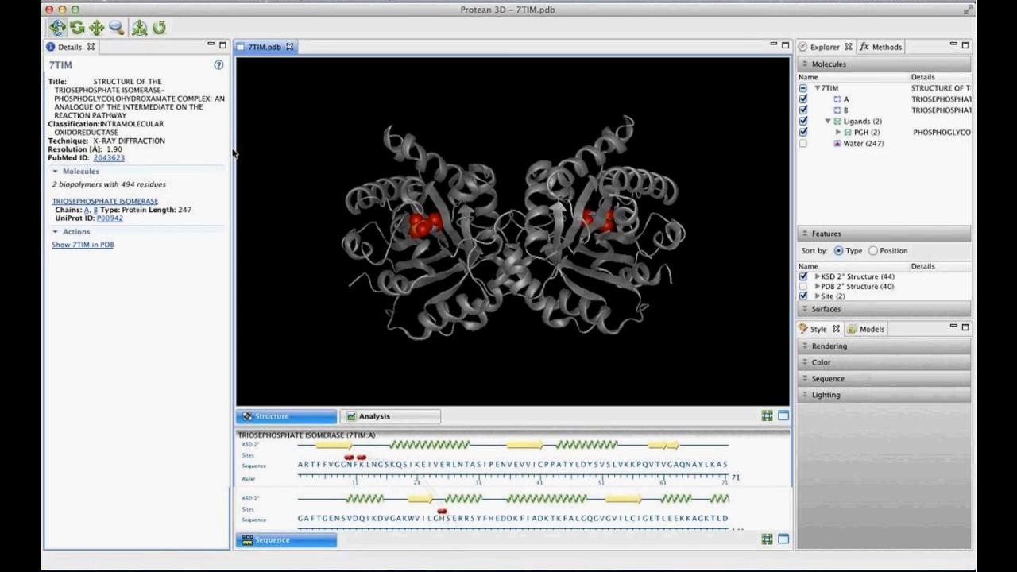
{"action": "left_click_drag", "start_coordinate": [234, 154], "coordinate": [184, 148]}
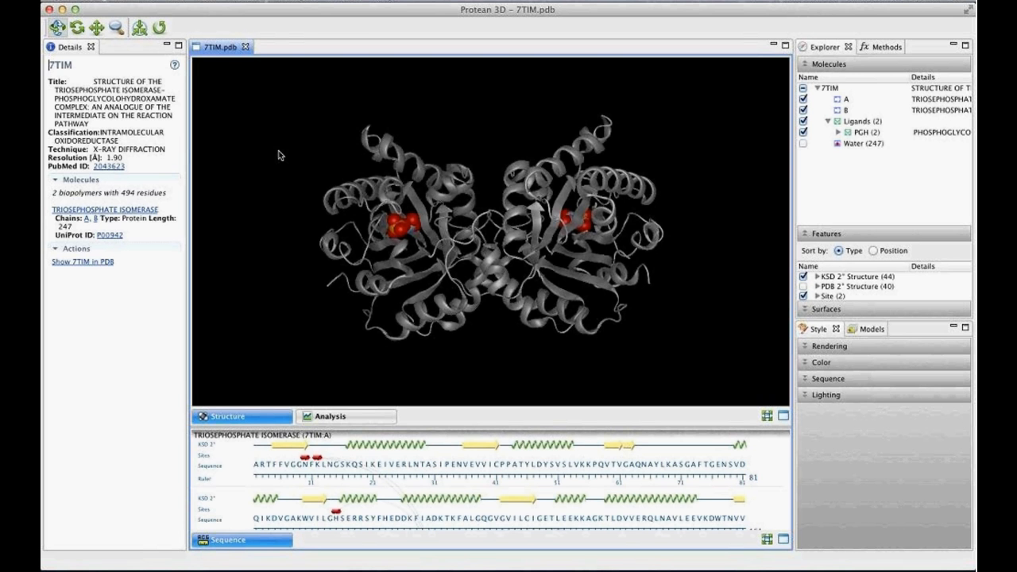
- Rotate the 7TIM structure freely and zoom in to examine its ribbons and ligands
{"action": "left_click_drag", "start_coordinate": [282, 156], "coordinate": [445, 341]}
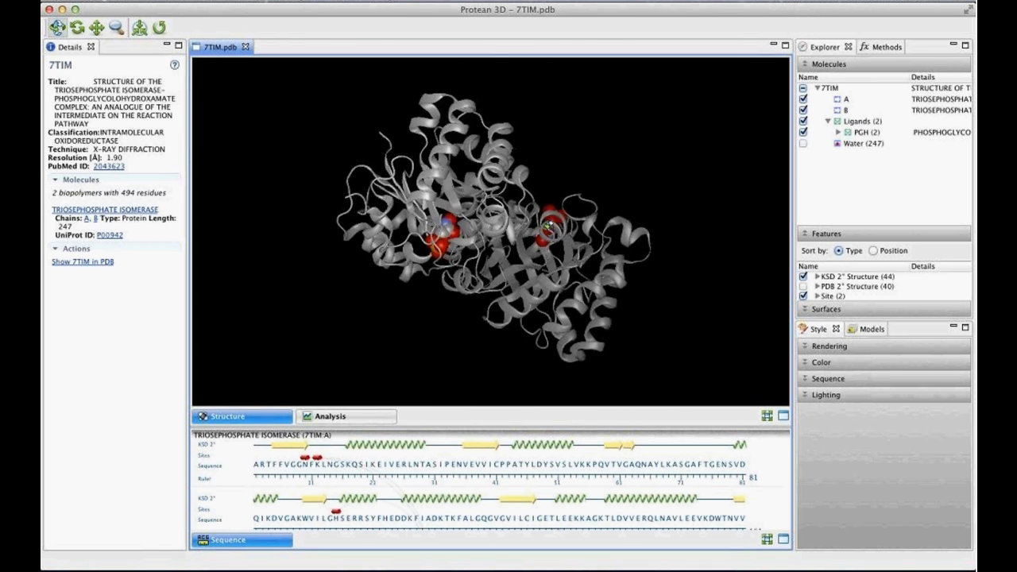
{"action": "left_click_drag", "start_coordinate": [546, 227], "coordinate": [345, 357]}
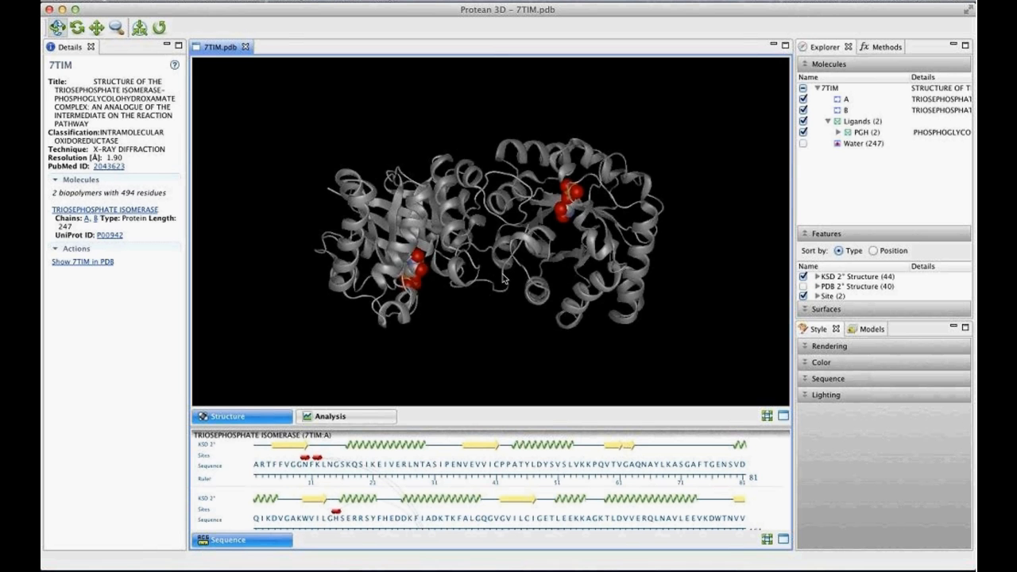
{"action": "scroll", "coordinate": [502, 278], "scroll_direction": "up", "scroll_amount": 5}
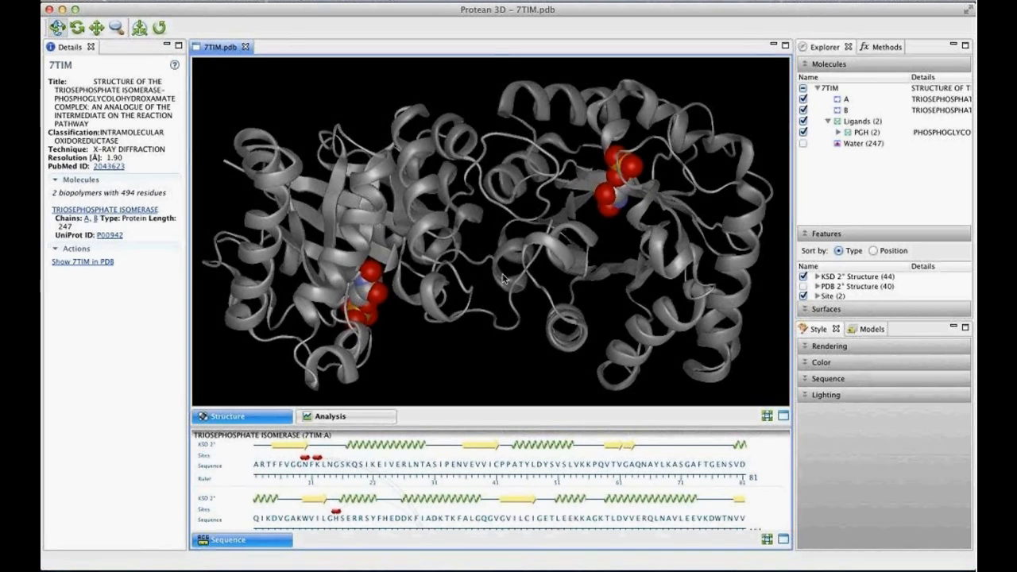
- Rotate the structure slightly around its Z-axis and pan it upward in the view
{"action": "left_click", "coordinate": [79, 31]}
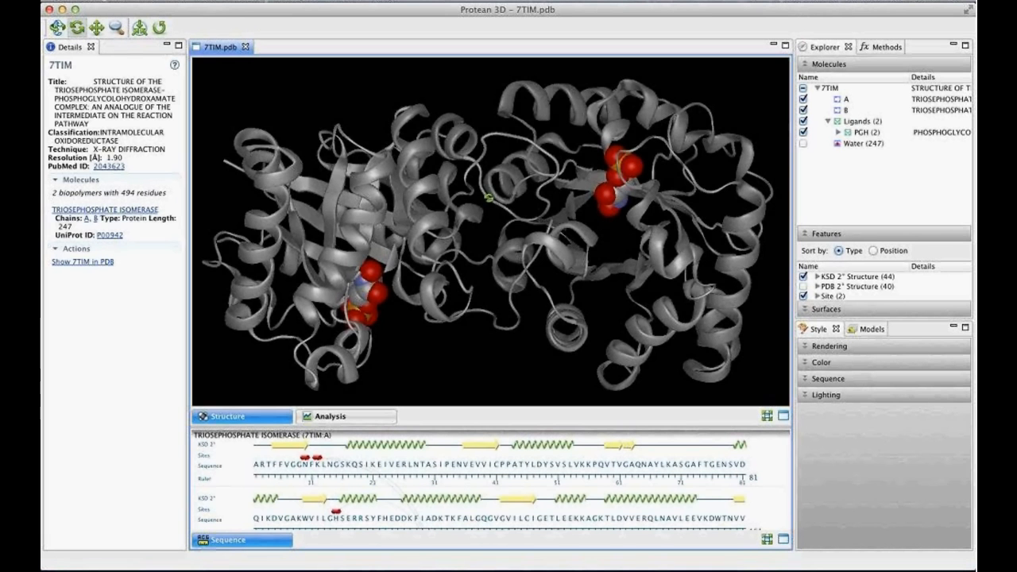
{"action": "mouse_move", "coordinate": [465, 192]}
{"action": "left_mouse_down"}
{"action": "mouse_move", "coordinate": [545, 162]}
{"action": "mouse_move", "coordinate": [572, 254]}
{"action": "mouse_move", "coordinate": [525, 183]}
{"action": "mouse_move", "coordinate": [461, 239]}
{"action": "mouse_move", "coordinate": [477, 189]}
{"action": "left_mouse_up"}
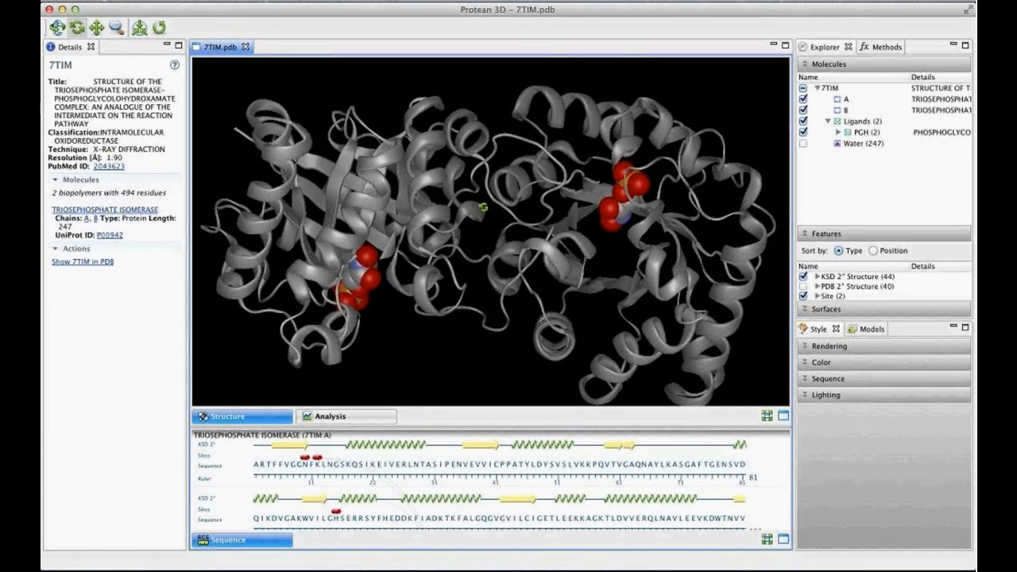
{"action": "left_click", "coordinate": [96, 28]}
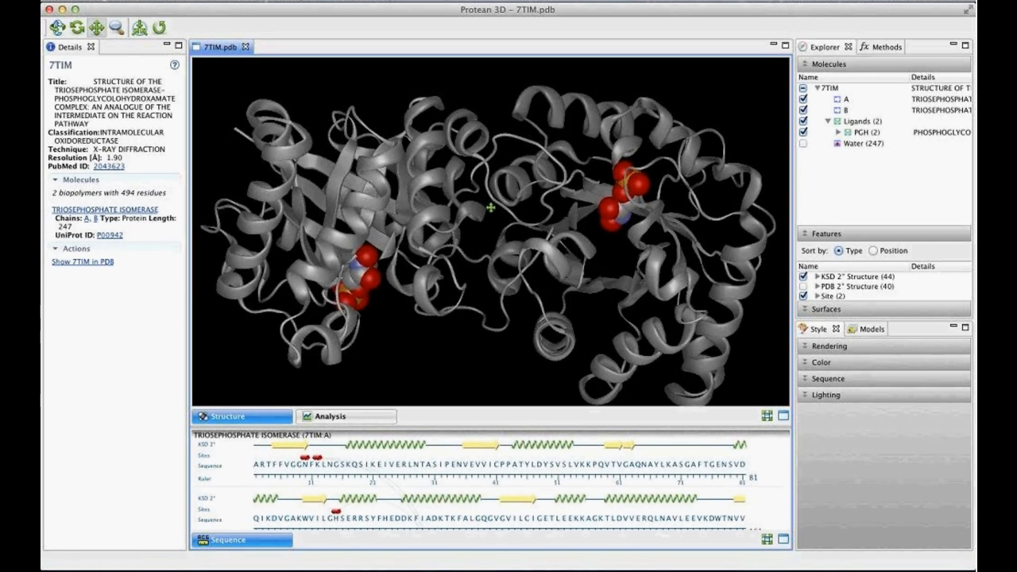
{"action": "left_click_drag", "start_coordinate": [493, 195], "coordinate": [508, 157]}
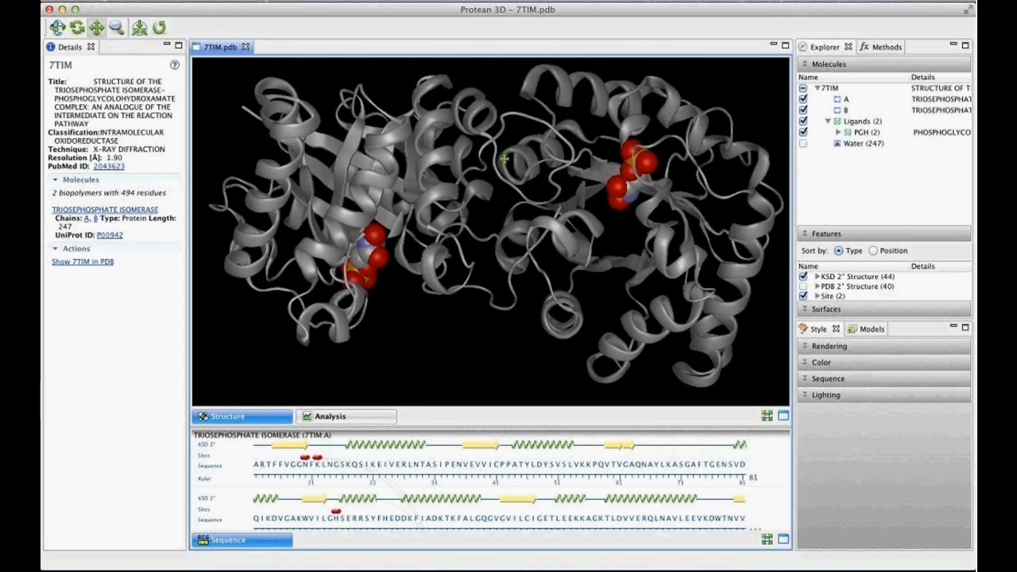
- Try zooming the structure with the Zoom tool, and reset the structure view with the Rotate tool active again
{"action": "left_click", "coordinate": [116, 29]}
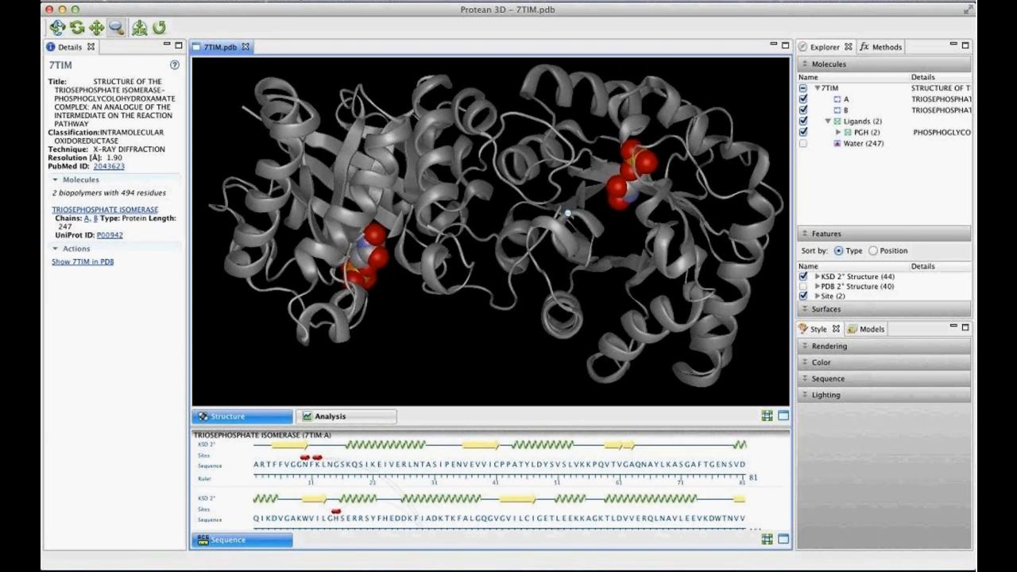
{"action": "scroll", "coordinate": [499, 188], "scroll_direction": "down", "scroll_amount": 2}
{"action": "mouse_move", "coordinate": [499, 188]}
{"action": "left_mouse_down"}
{"action": "mouse_move", "coordinate": [503, 257]}
{"action": "mouse_move", "coordinate": [486, 180]}
{"action": "left_mouse_up"}
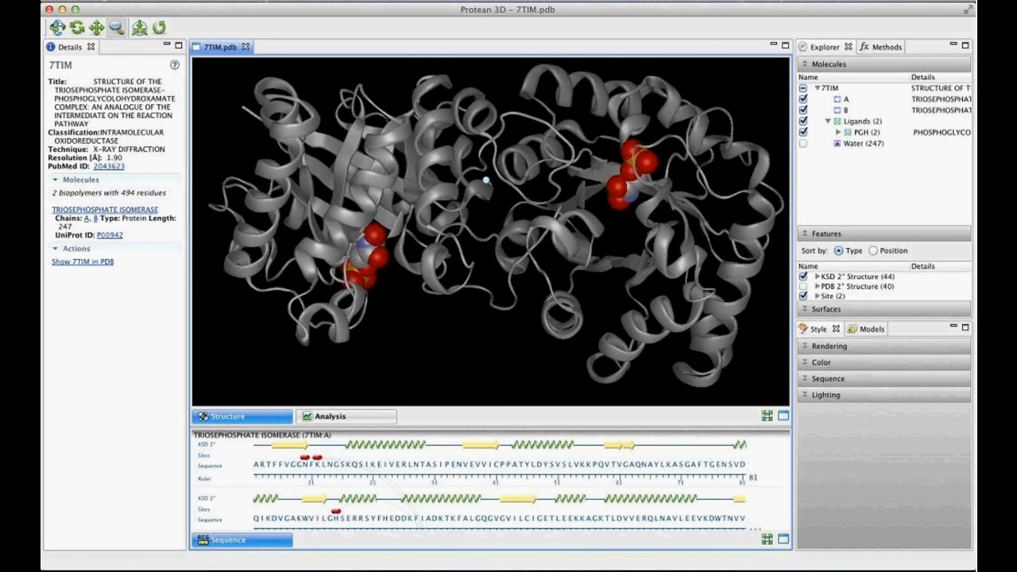
{"action": "left_click", "coordinate": [160, 29]}
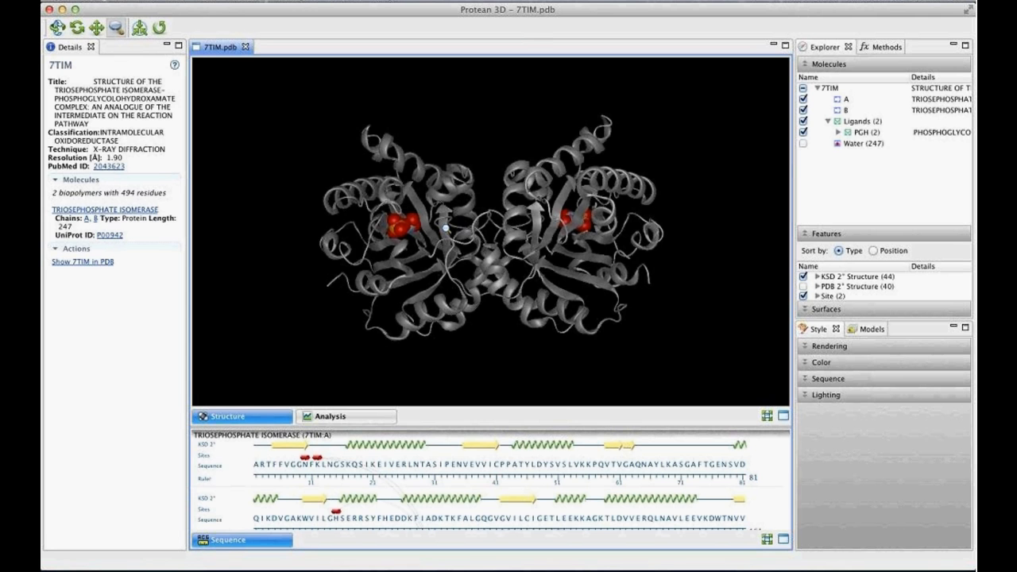
{"action": "left_click", "coordinate": [57, 29]}
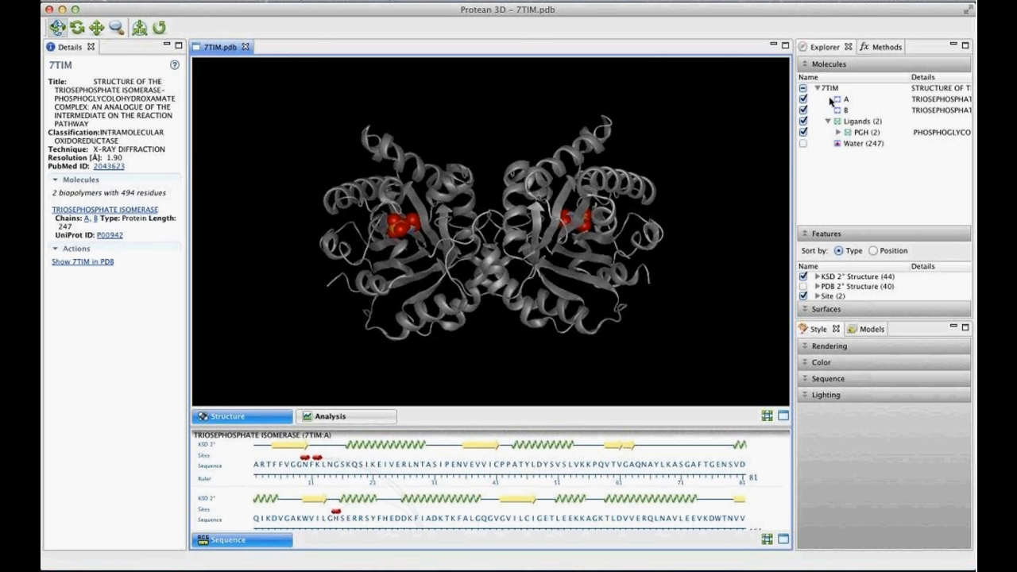
- Show the water molecules around the 7TIM structure and hide them again
{"action": "left_click", "coordinate": [803, 143]}
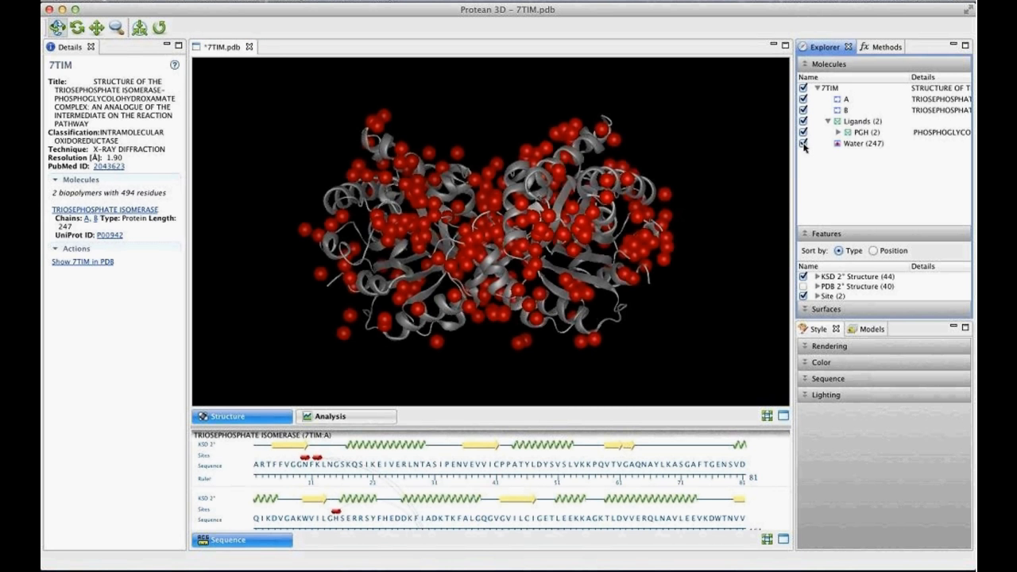
{"action": "left_click", "coordinate": [803, 143]}
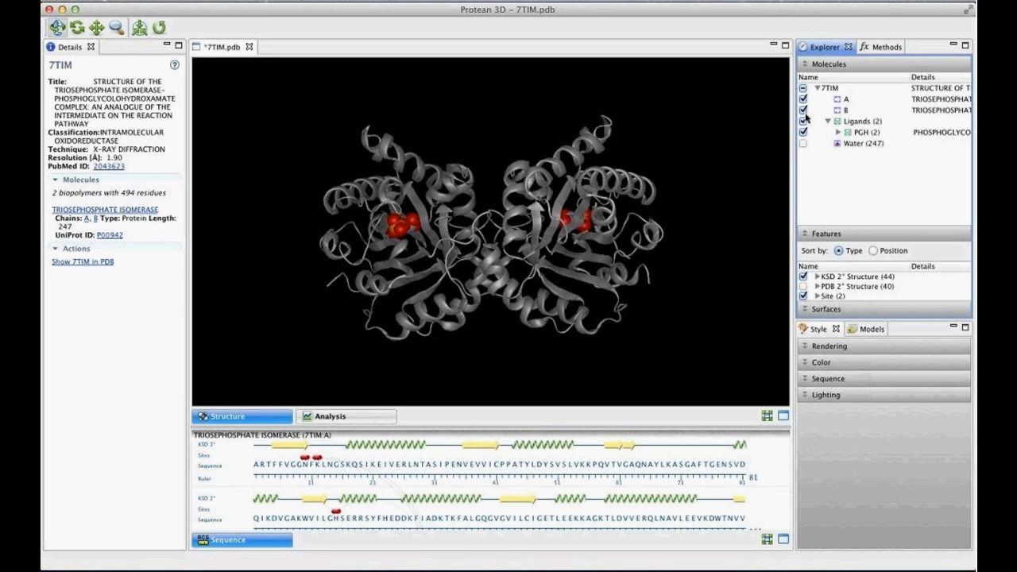
- Hide chain B of the 7TIM structure together with its bound ligand PGH [B:249]
{"action": "left_click", "coordinate": [803, 110]}
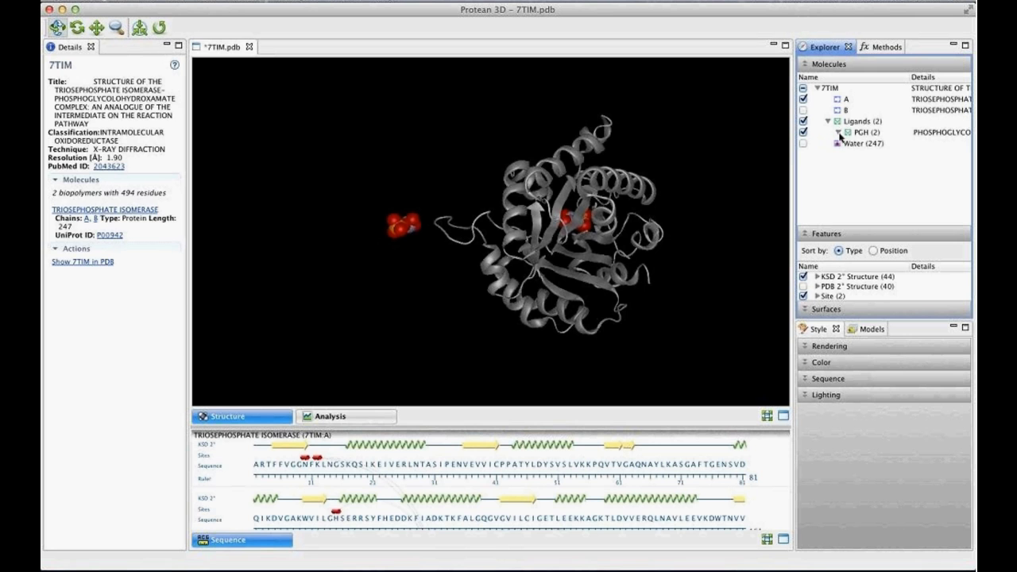
{"action": "left_click", "coordinate": [839, 133]}
{"action": "left_click", "coordinate": [847, 111]}
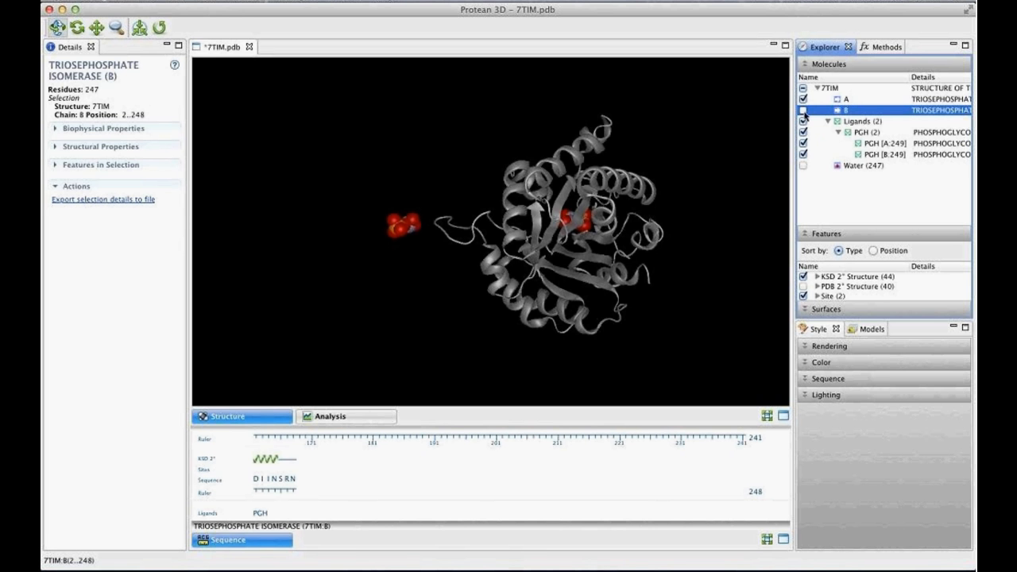
{"action": "left_click", "coordinate": [804, 155]}
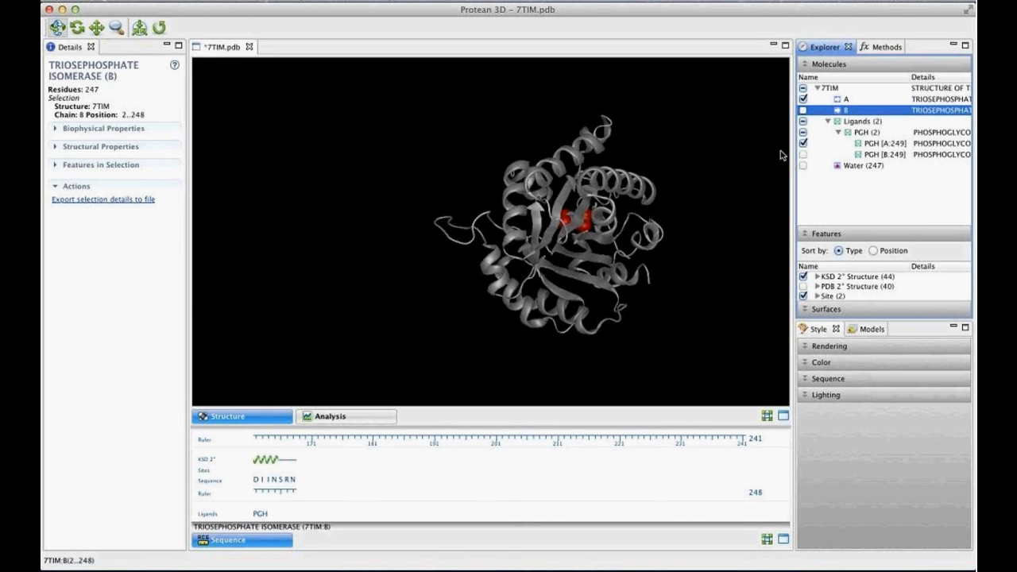
- Center the structure view on chain A, clear the selection, and rotate the chain to examine its bound ligand
{"action": "left_click", "coordinate": [847, 98]}
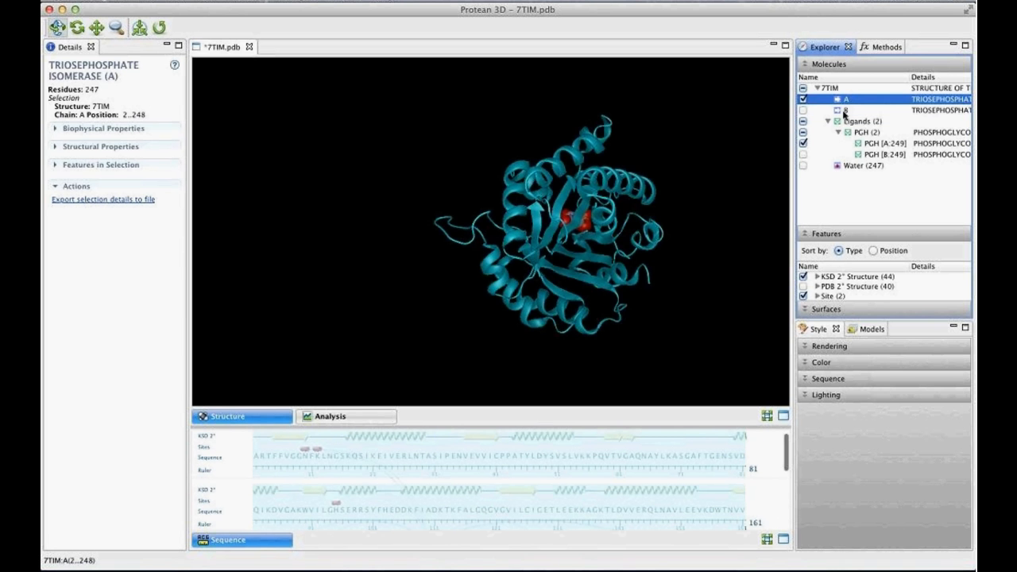
{"action": "left_click", "coordinate": [140, 28]}
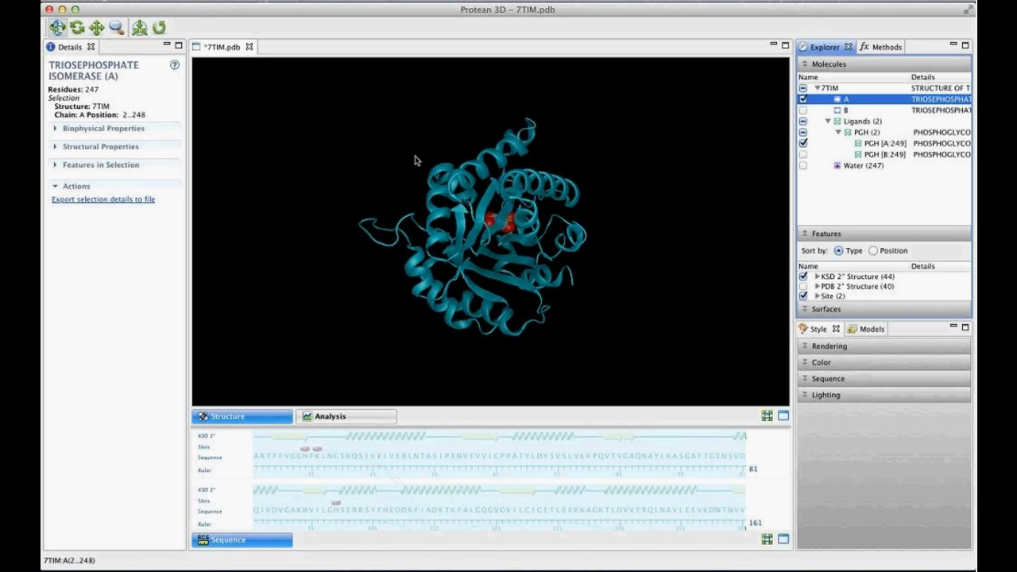
{"action": "left_click_drag", "start_coordinate": [415, 155], "coordinate": [414, 200]}
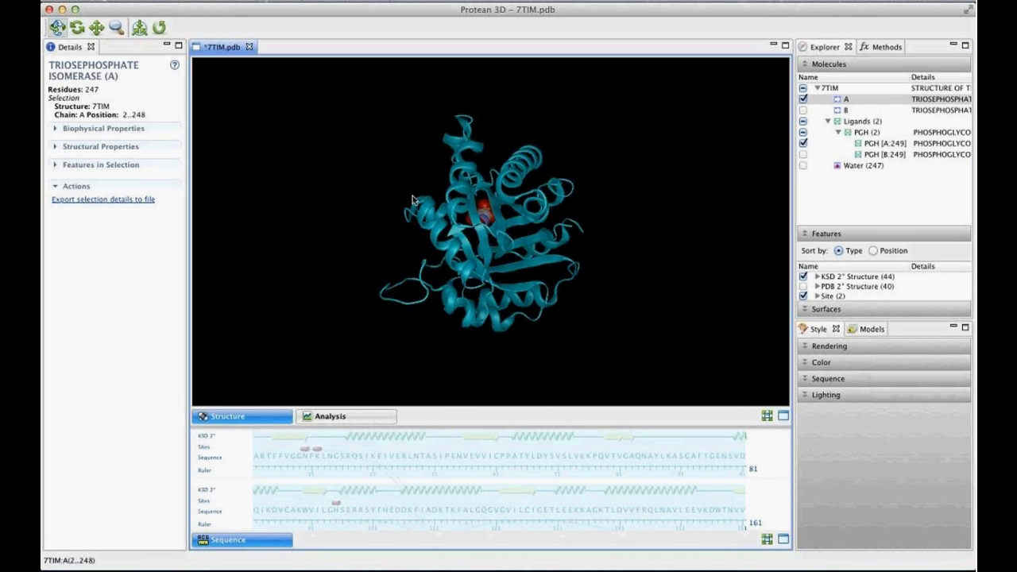
{"action": "left_click", "coordinate": [669, 252]}
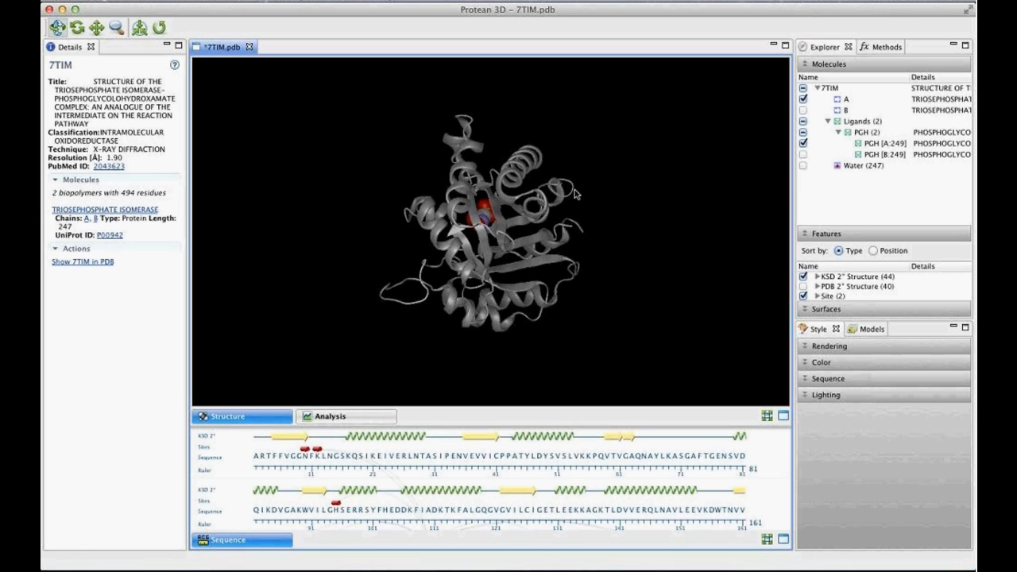
{"action": "left_click_drag", "start_coordinate": [470, 163], "coordinate": [583, 272]}
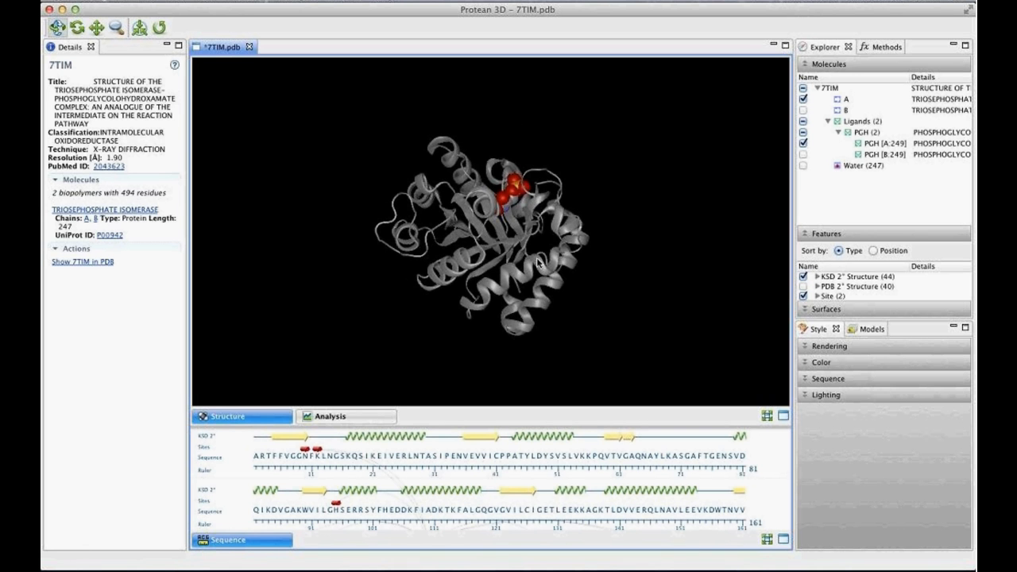
- Enlarge the list of structural features, expand the KSD 2° Structure group, and select all sheets in both chains
{"action": "left_click_drag", "start_coordinate": [883, 232], "coordinate": [872, 192]}
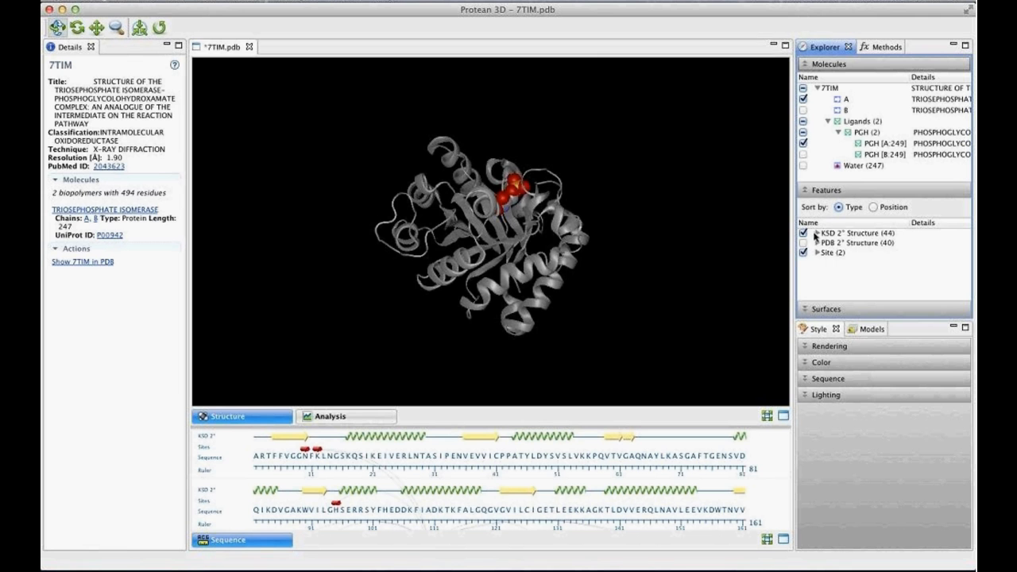
{"action": "left_click", "coordinate": [816, 233]}
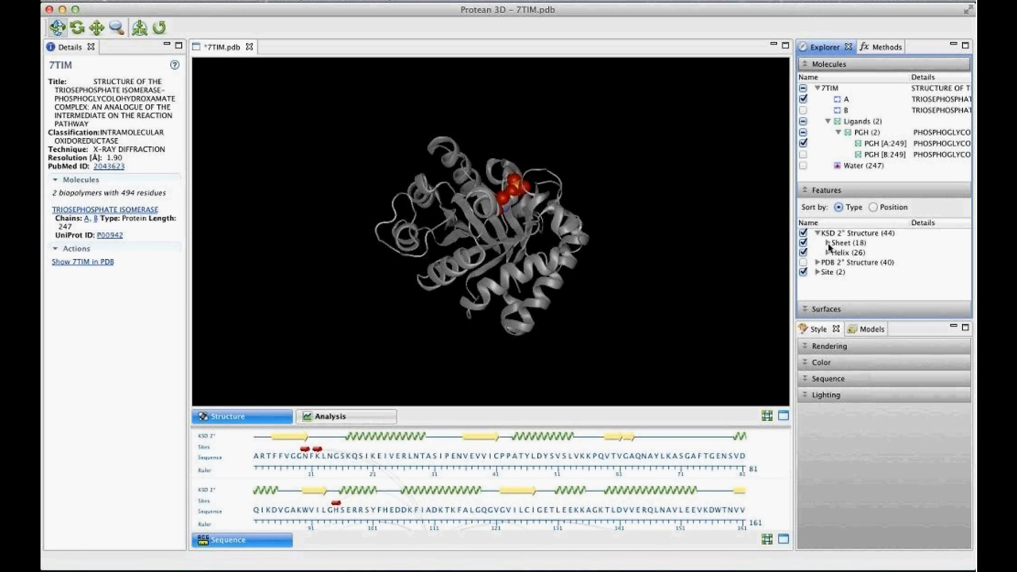
{"action": "left_click", "coordinate": [828, 243]}
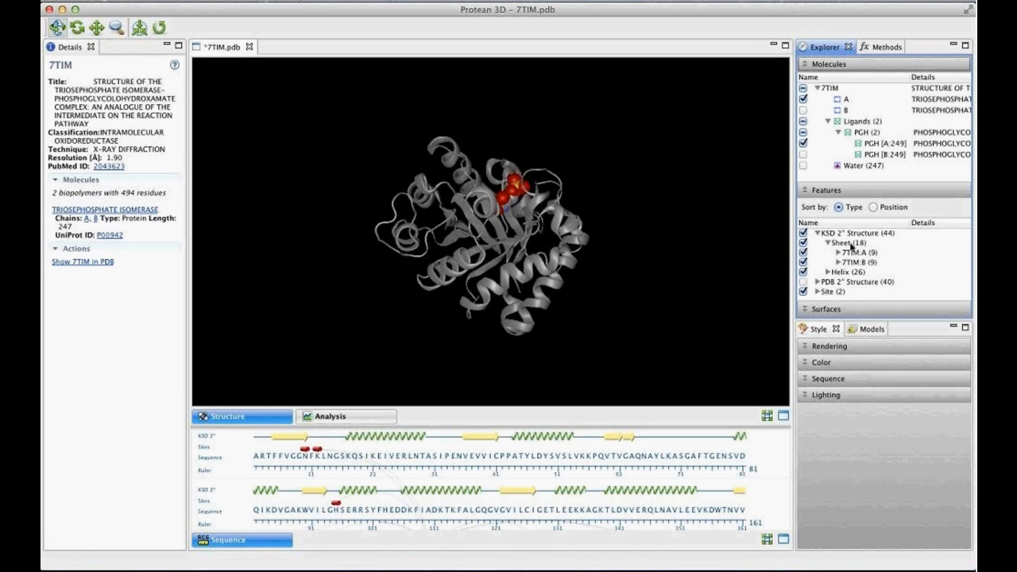
{"action": "left_click", "coordinate": [848, 243]}
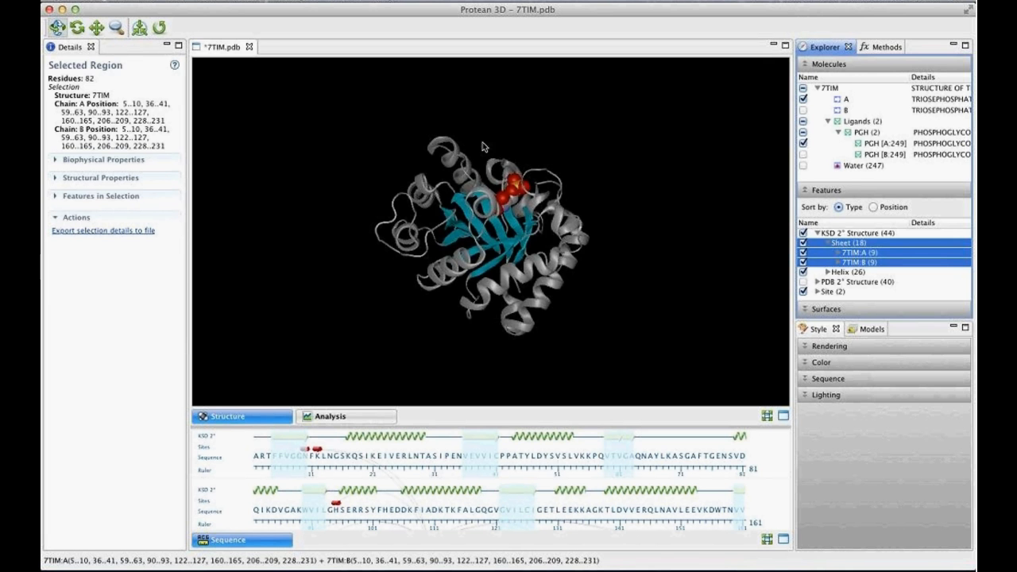
- Fill the selected sheets with the solid color Orchid and clear the selection
{"action": "left_click_drag", "start_coordinate": [482, 146], "coordinate": [704, 320]}
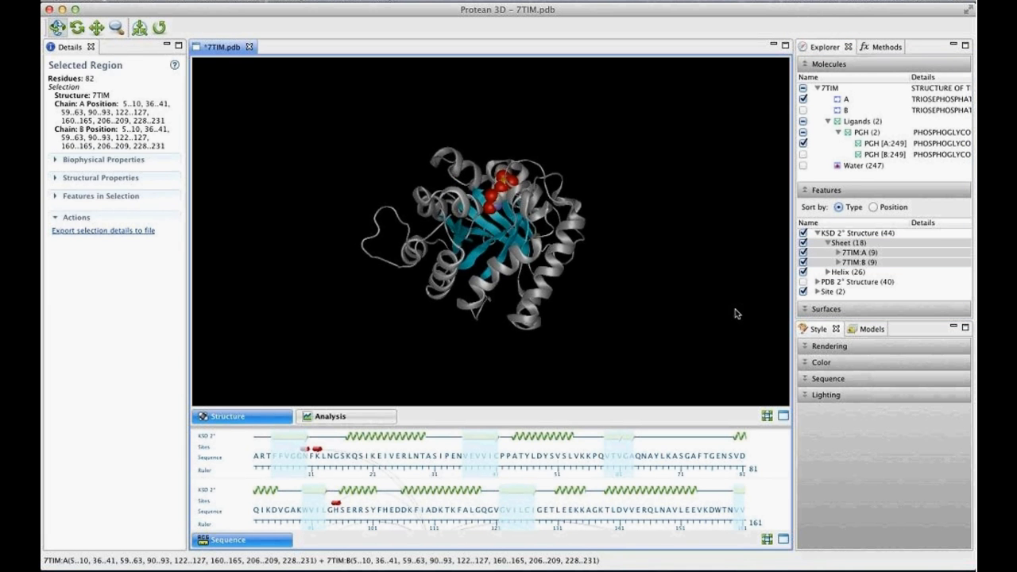
{"action": "left_click", "coordinate": [823, 363]}
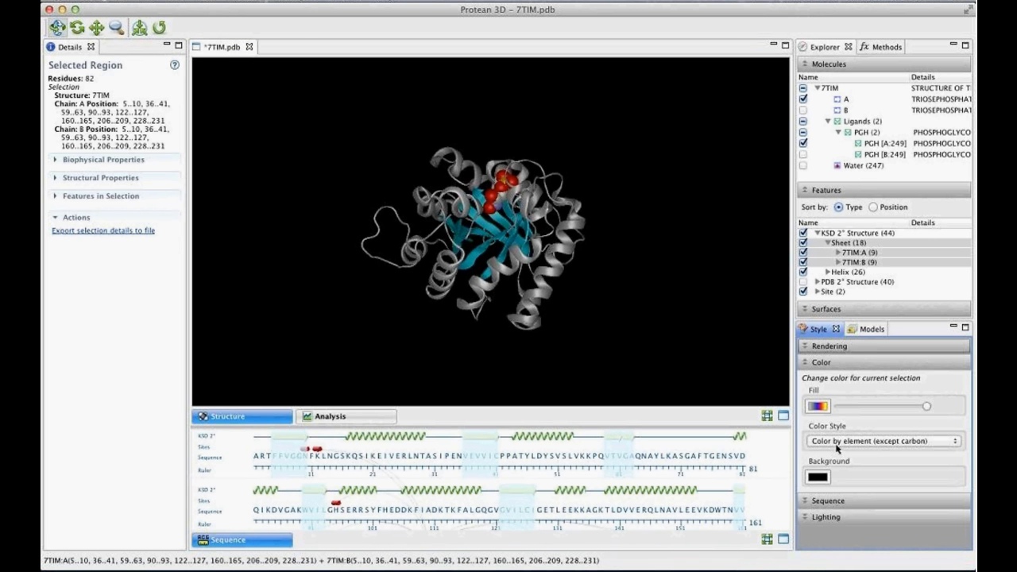
{"action": "left_click", "coordinate": [876, 445]}
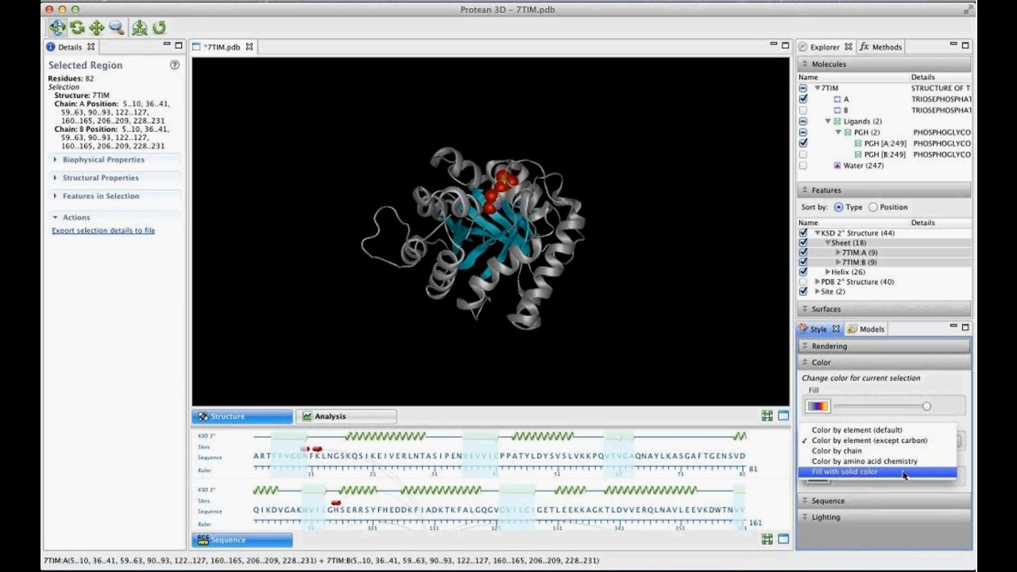
{"action": "left_click", "coordinate": [903, 472]}
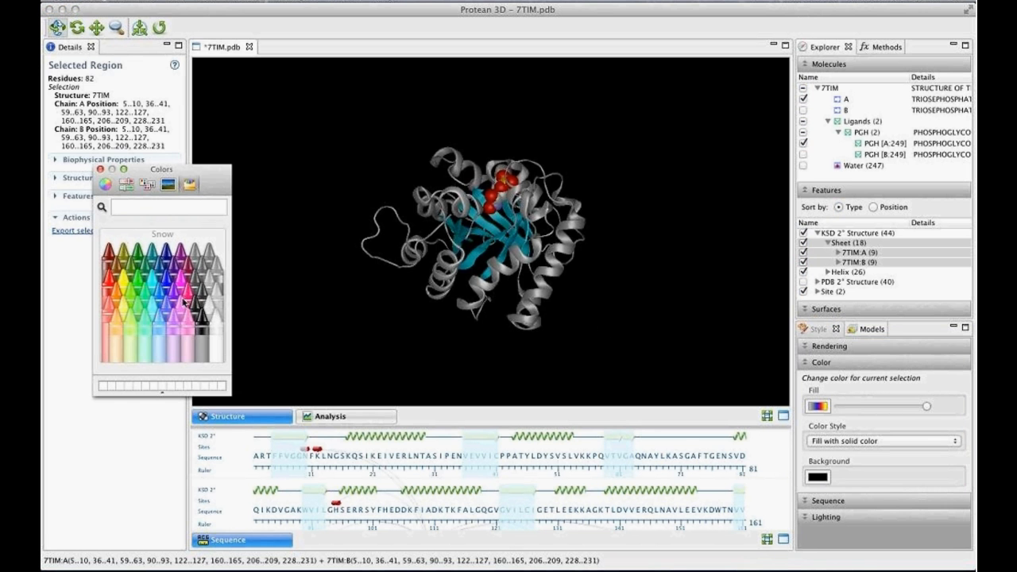
{"action": "left_click", "coordinate": [168, 312]}
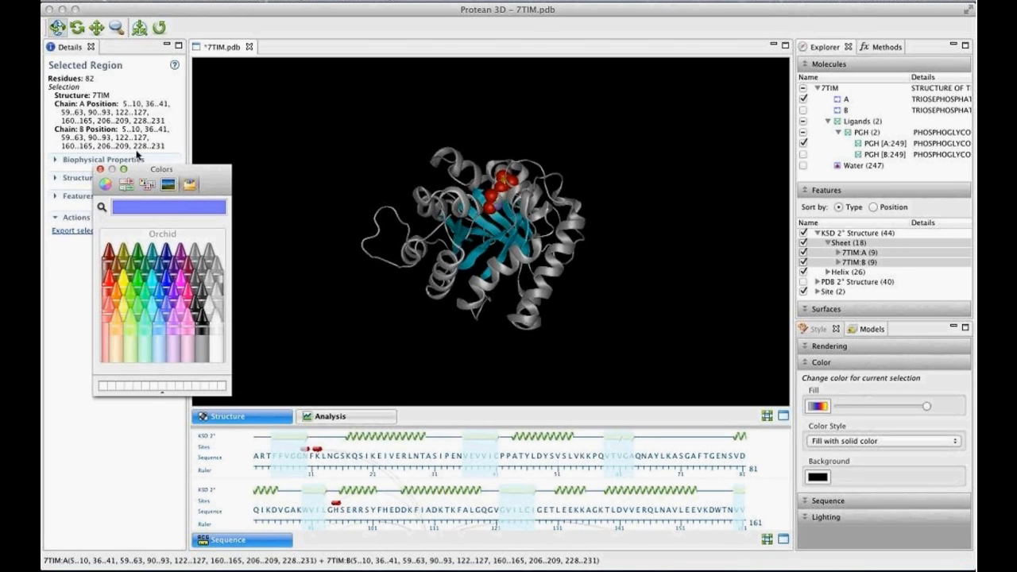
{"action": "left_click", "coordinate": [100, 169]}
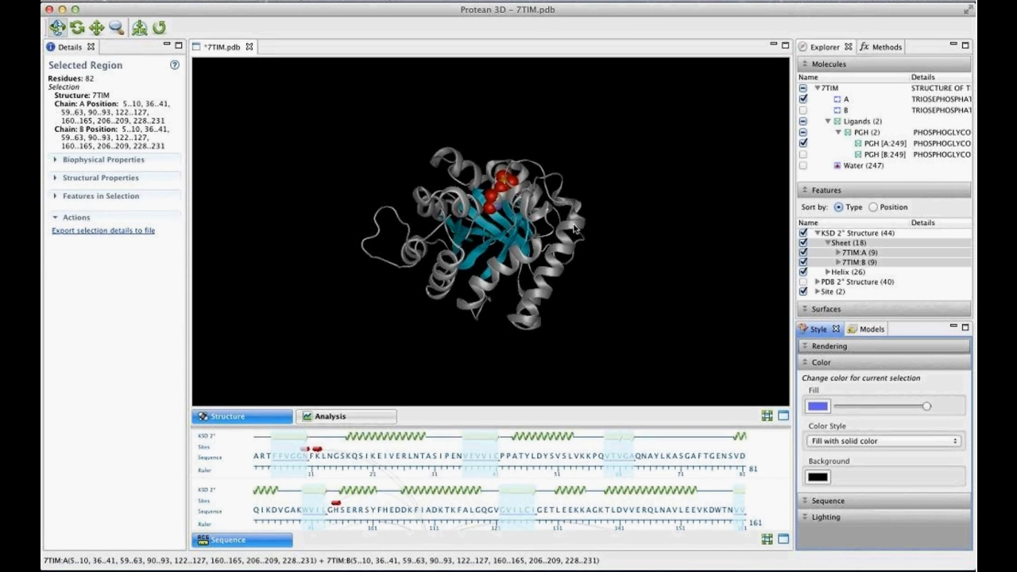
{"action": "left_click", "coordinate": [709, 276]}
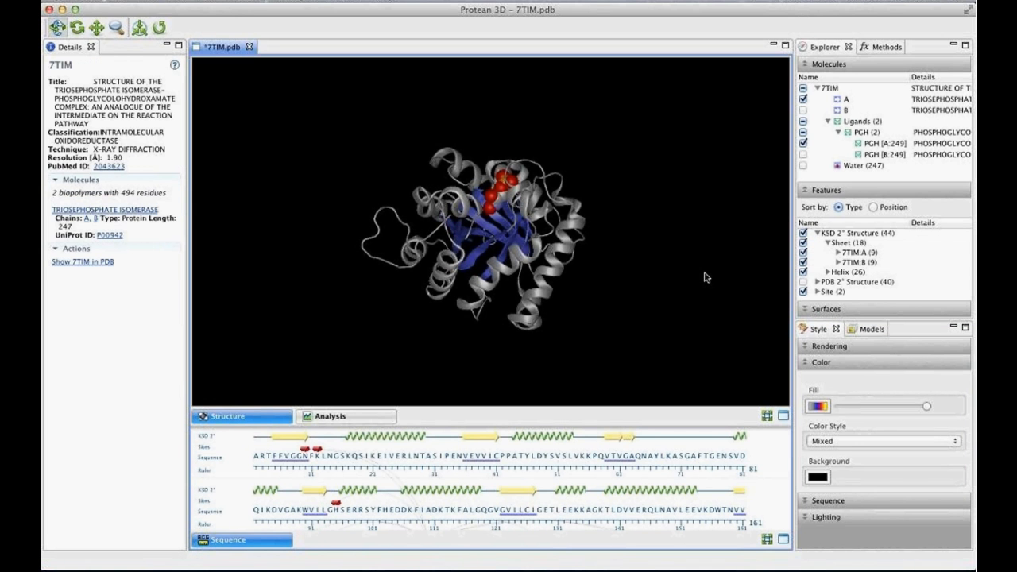
- Select all helices in the KSD 2° Structure group, fill them with the solid color Maroon, and clear the selection
{"action": "left_click_drag", "start_coordinate": [552, 245], "coordinate": [595, 250]}
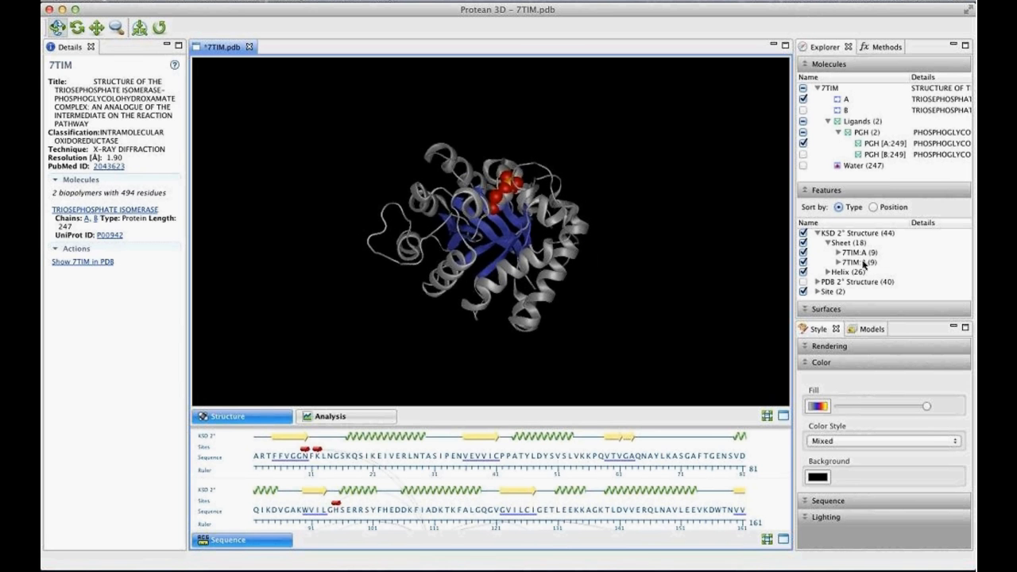
{"action": "left_click", "coordinate": [828, 272]}
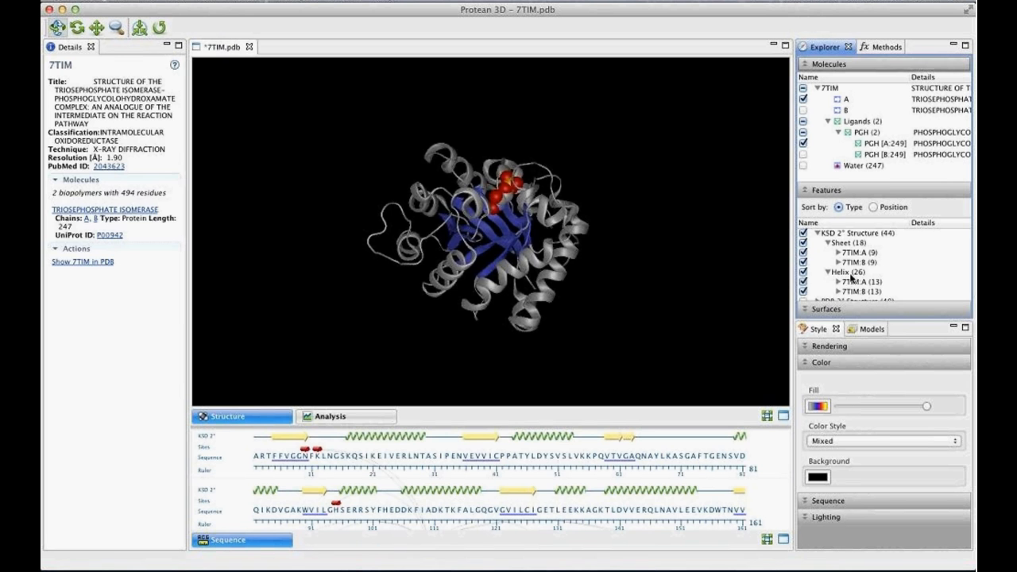
{"action": "left_click", "coordinate": [850, 275]}
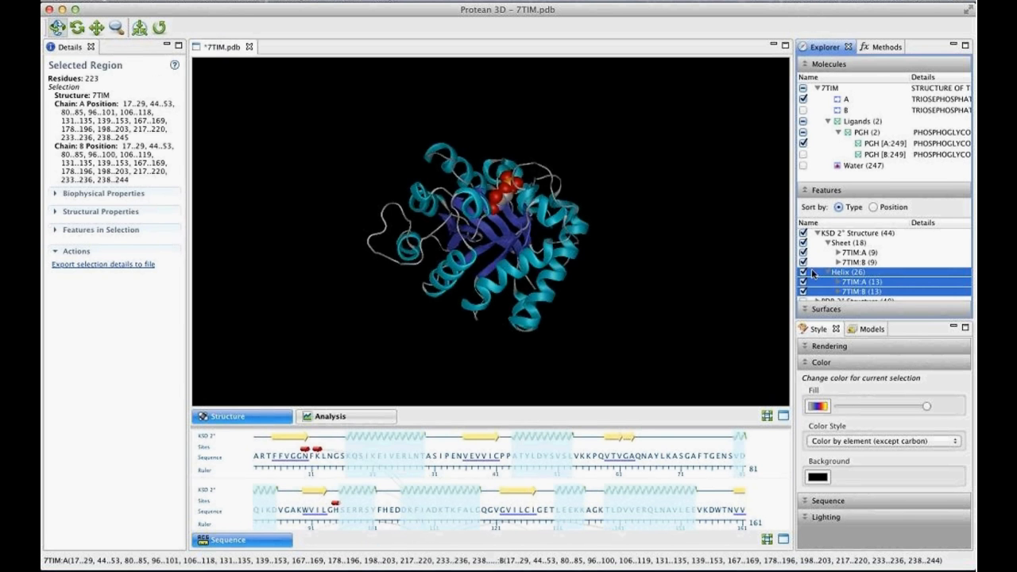
{"action": "left_click", "coordinate": [873, 442]}
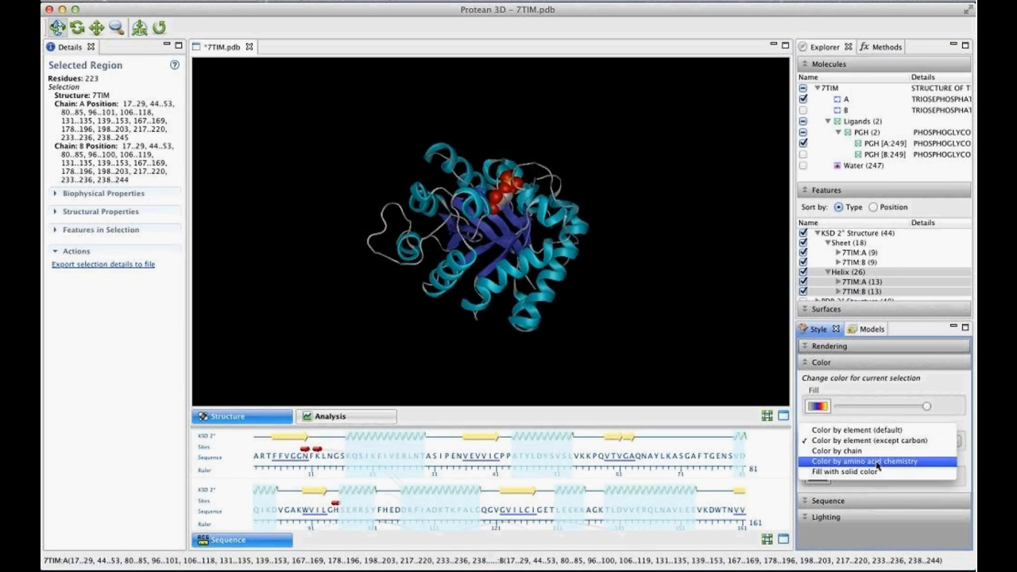
{"action": "left_click", "coordinate": [845, 472]}
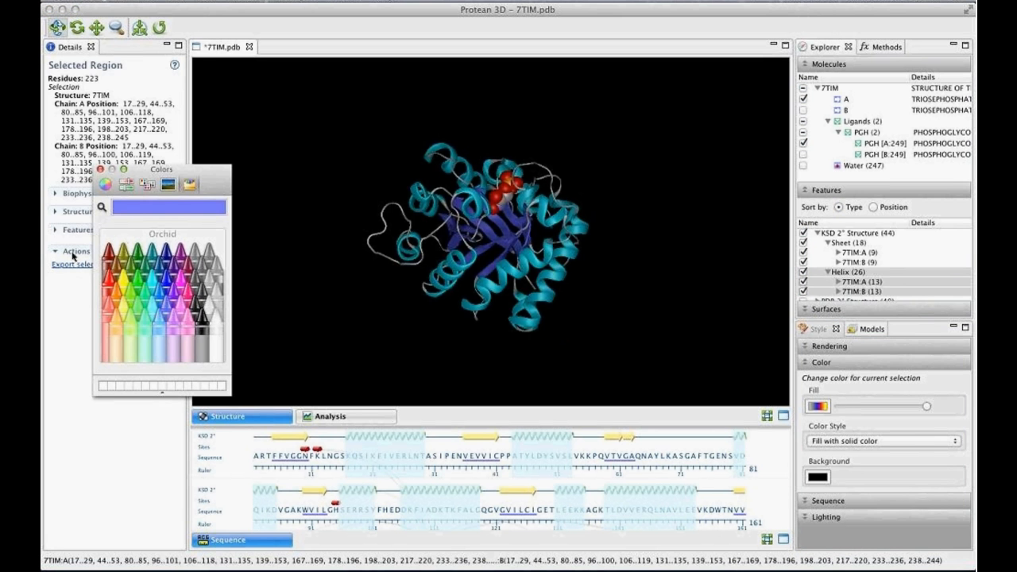
{"action": "left_click", "coordinate": [186, 269]}
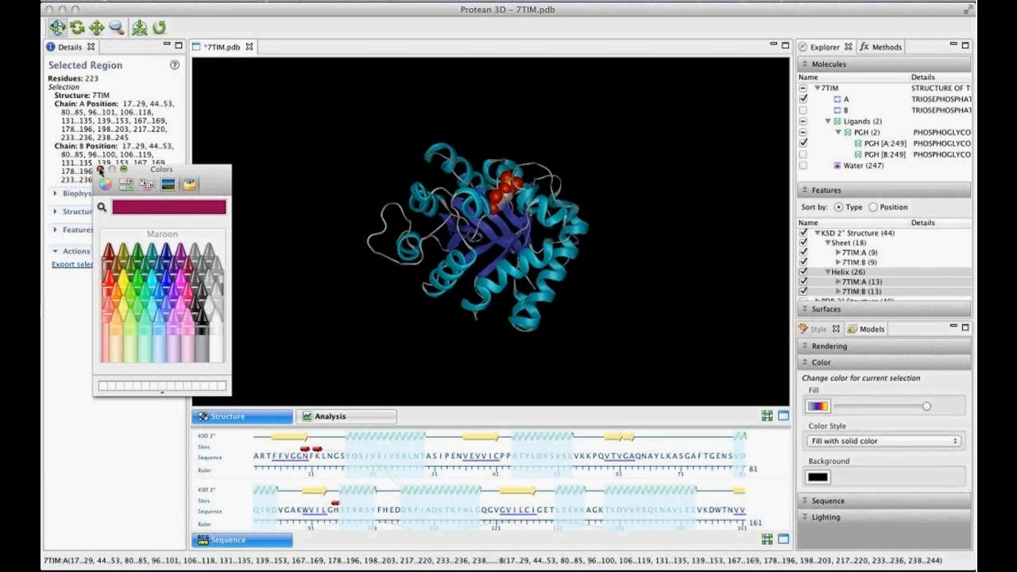
{"action": "left_click", "coordinate": [100, 169]}
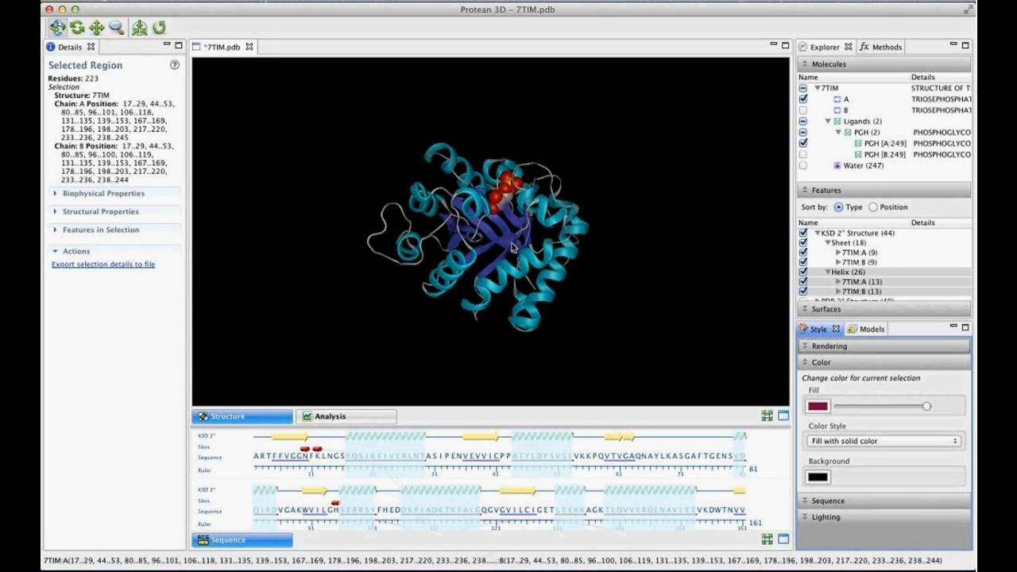
{"action": "left_click_drag", "start_coordinate": [505, 208], "coordinate": [494, 203]}
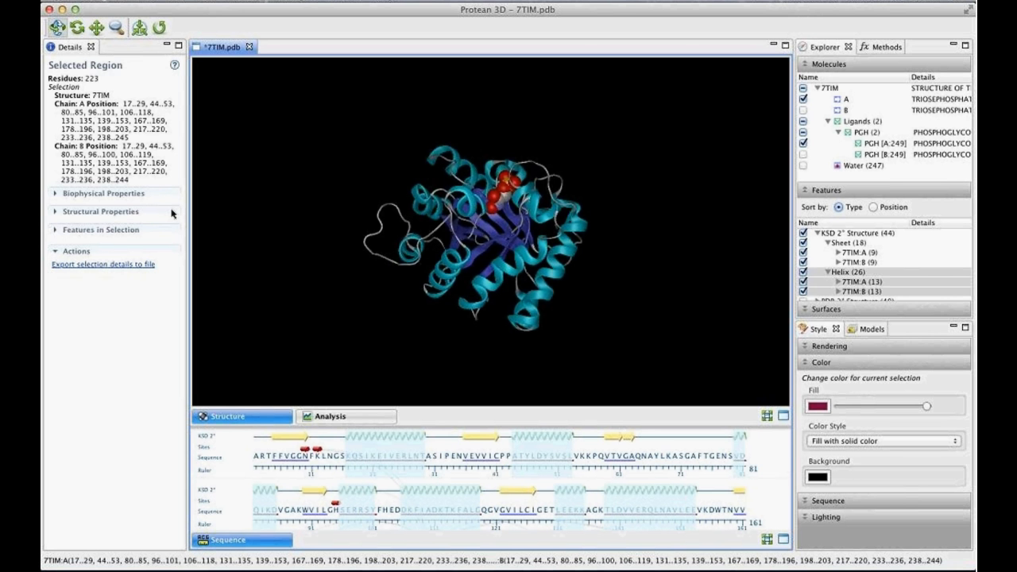
{"action": "left_click", "coordinate": [688, 275]}
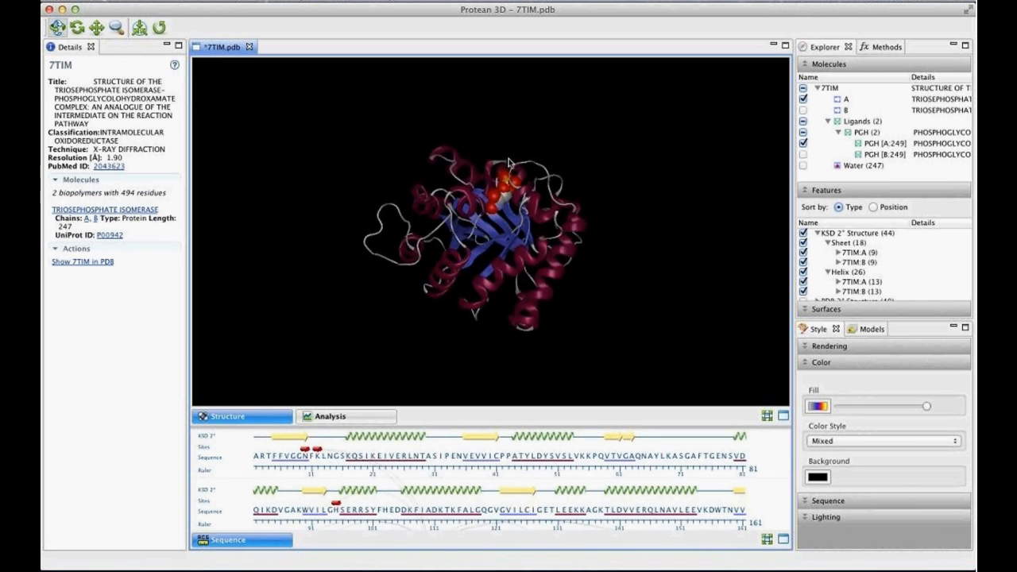
- Change the background color of the structure view to white and check the structure from another angle
{"action": "left_click_drag", "start_coordinate": [688, 274], "coordinate": [515, 239]}
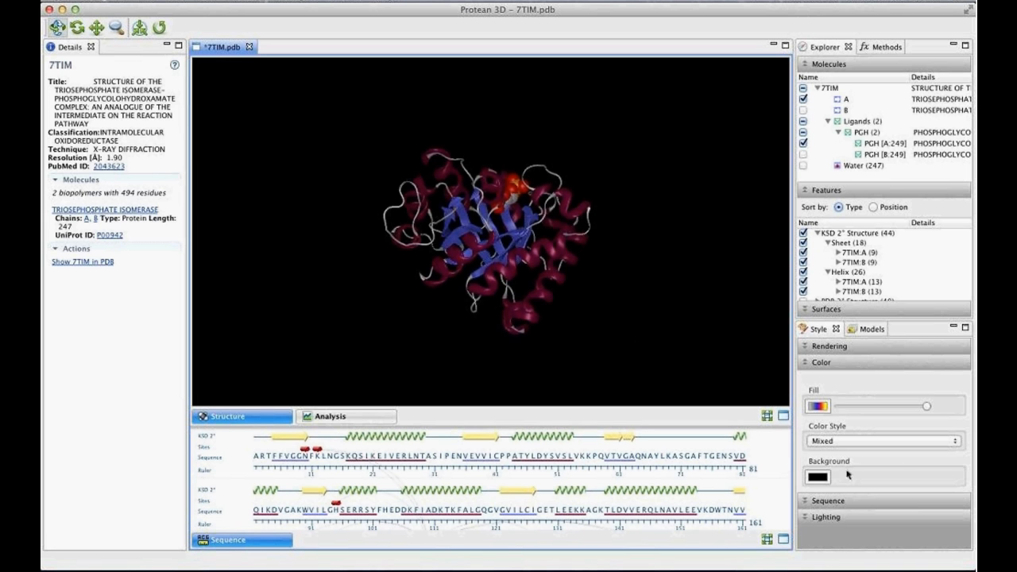
{"action": "left_click_drag", "start_coordinate": [539, 235], "coordinate": [520, 218]}
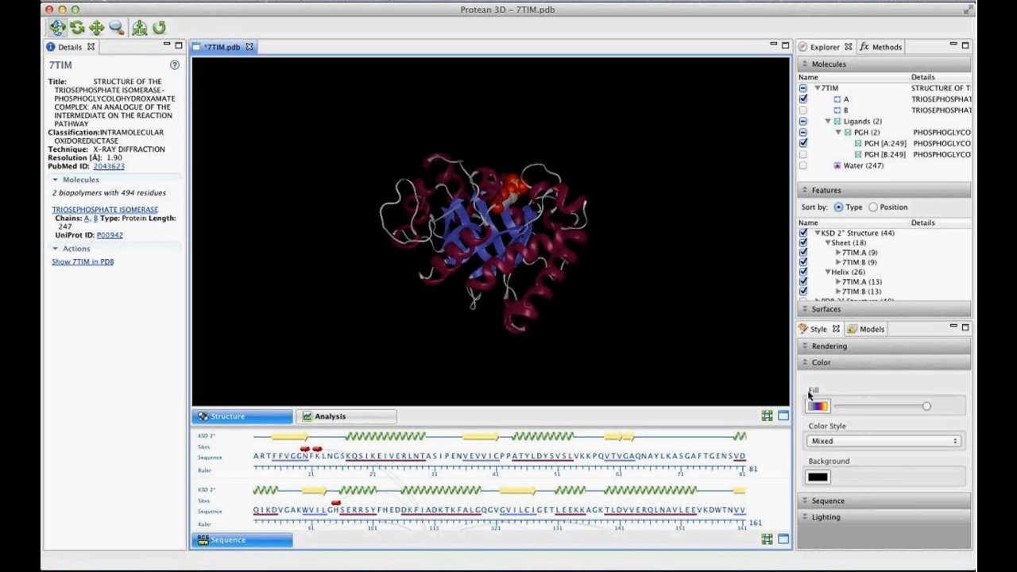
{"action": "left_click", "coordinate": [818, 479]}
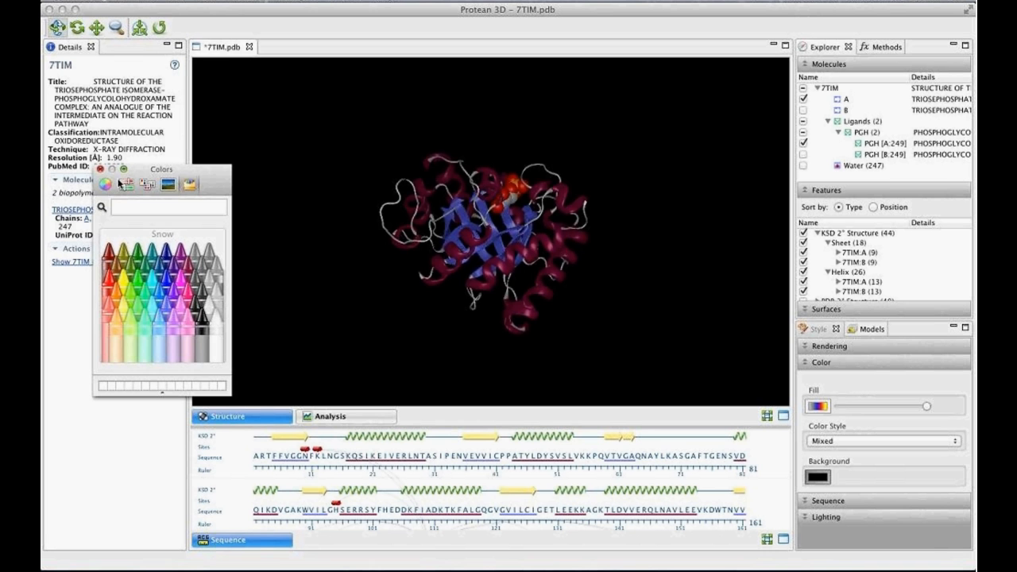
{"action": "left_click", "coordinate": [100, 170]}
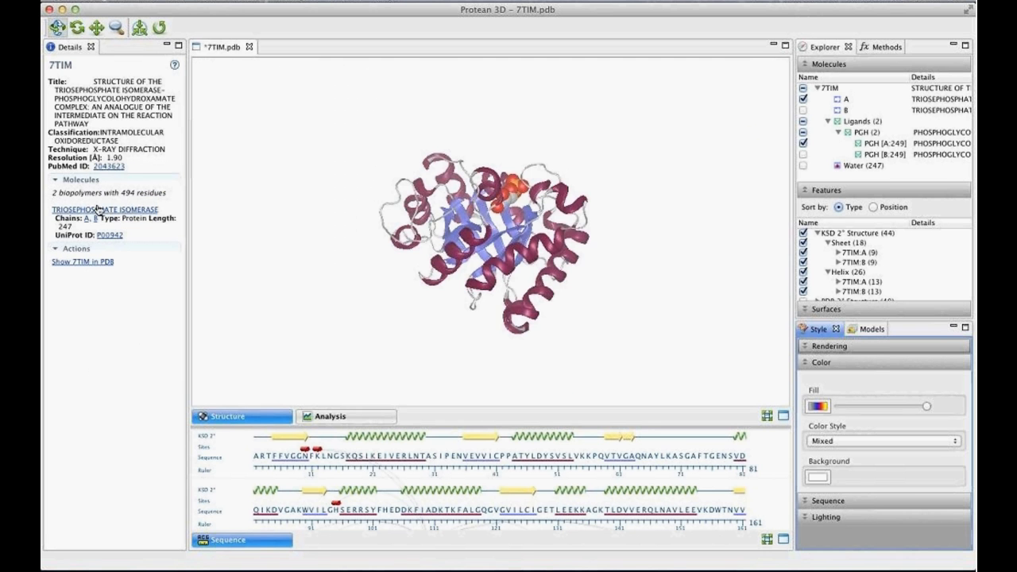
{"action": "mouse_move", "coordinate": [499, 236]}
{"action": "left_mouse_down"}
{"action": "mouse_move", "coordinate": [477, 377]}
{"action": "mouse_move", "coordinate": [494, 228]}
{"action": "left_mouse_up"}
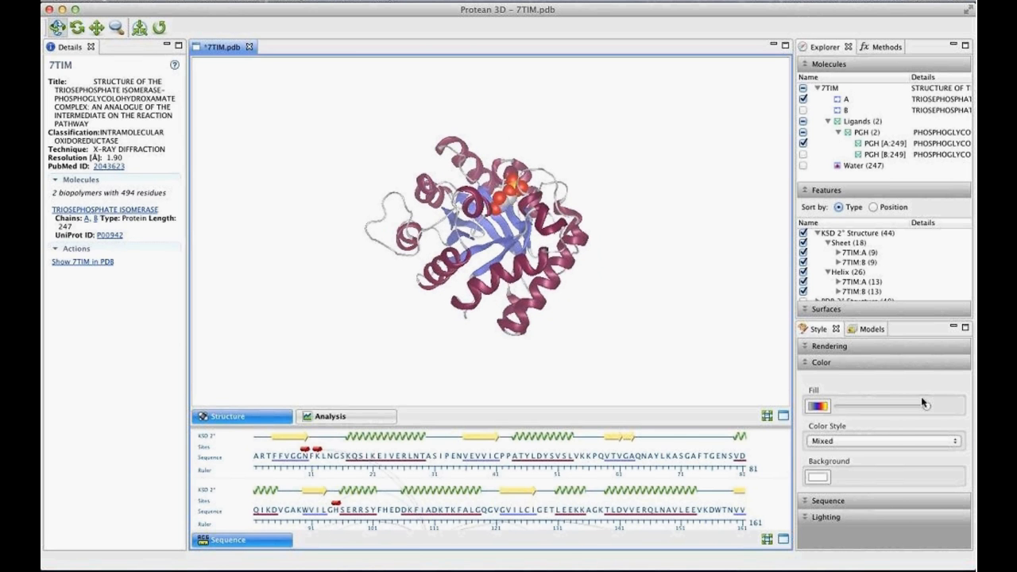
- Show the lighting settings of the structure and turn off its depth cues
{"action": "left_click", "coordinate": [866, 518]}
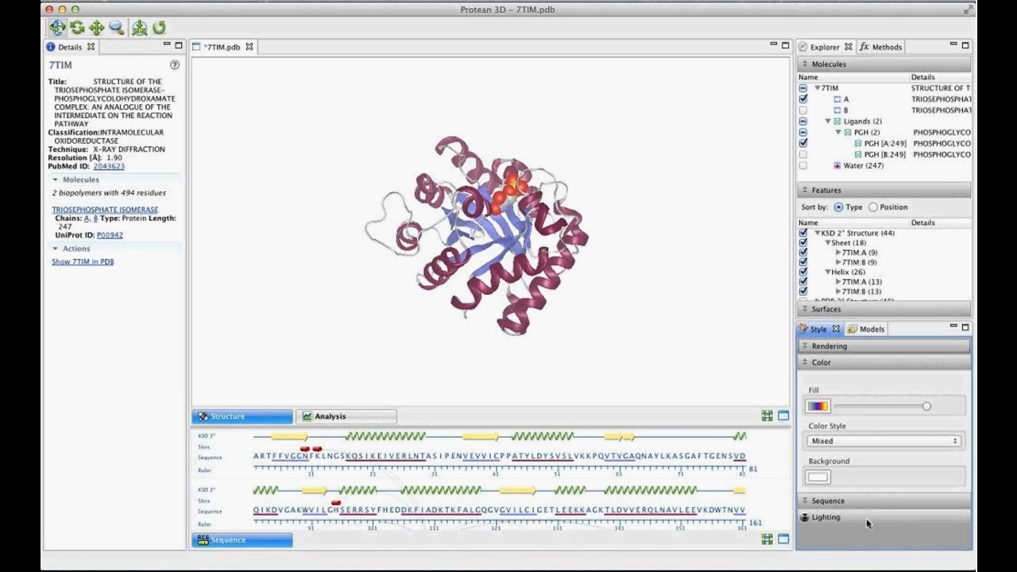
{"action": "left_click", "coordinate": [866, 518]}
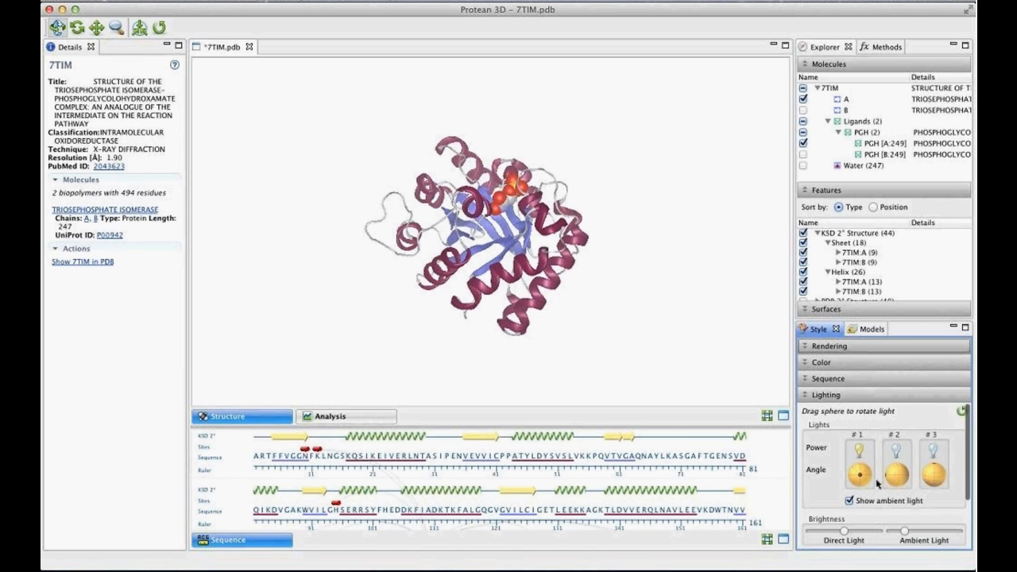
{"action": "scroll", "coordinate": [958, 455], "scroll_direction": "down", "scroll_amount": 2}
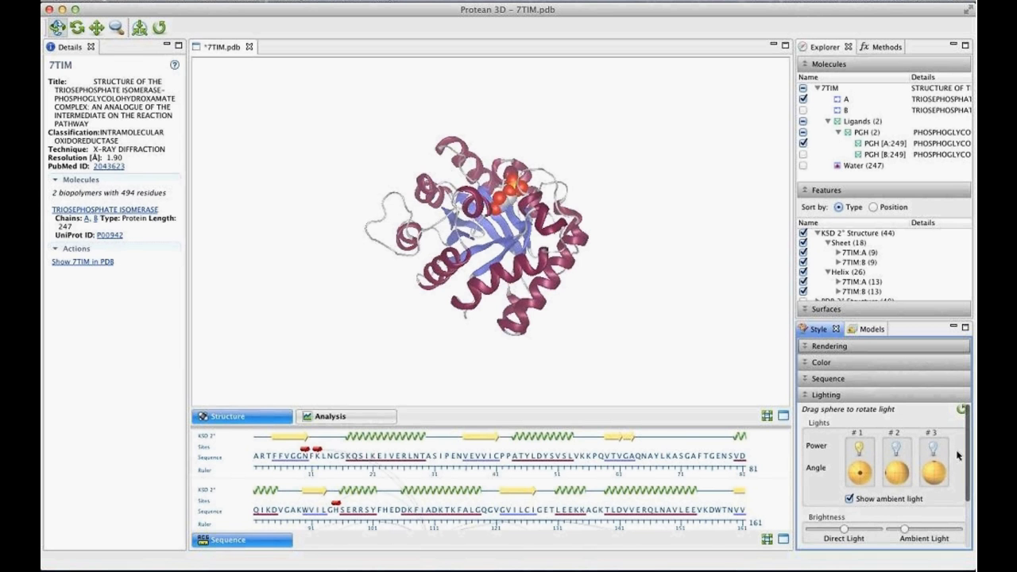
{"action": "scroll", "coordinate": [958, 454], "scroll_direction": "down", "scroll_amount": 5}
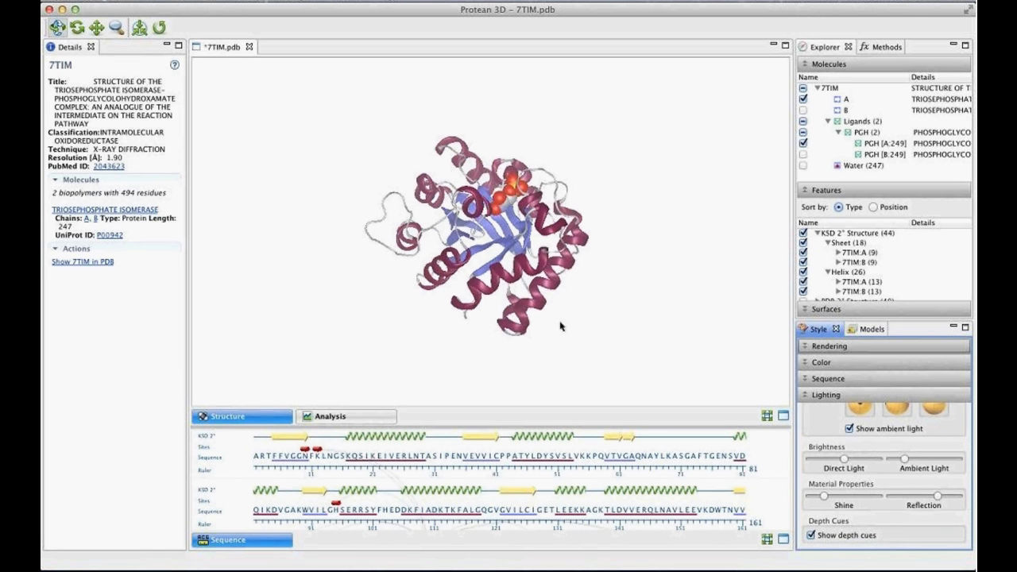
{"action": "left_click", "coordinate": [811, 535]}
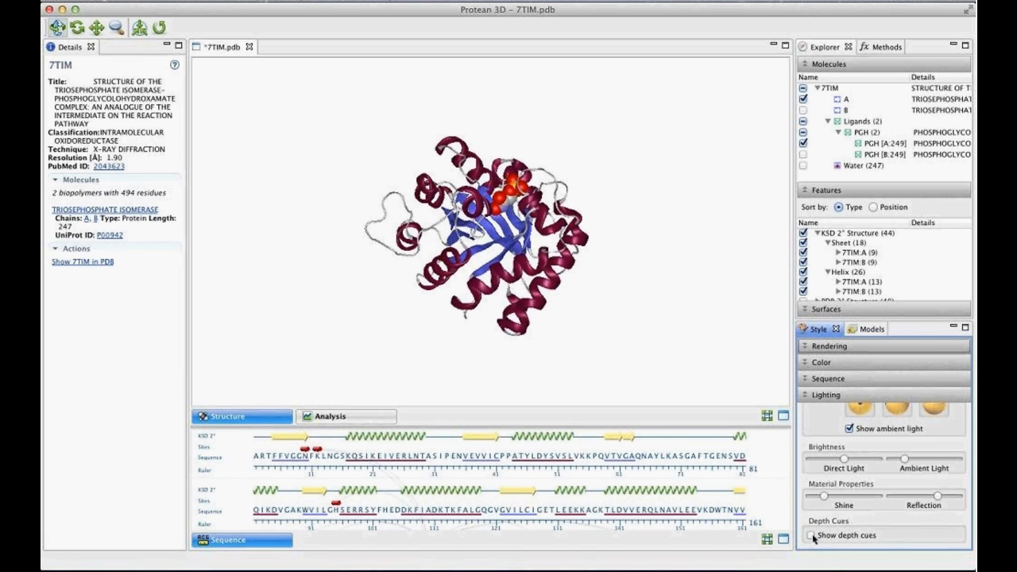
- Switch on lights #2 and #3 and rotate light #2 so it shines from the other side of the structure
{"action": "scroll", "coordinate": [880, 525], "scroll_direction": "up", "scroll_amount": 1}
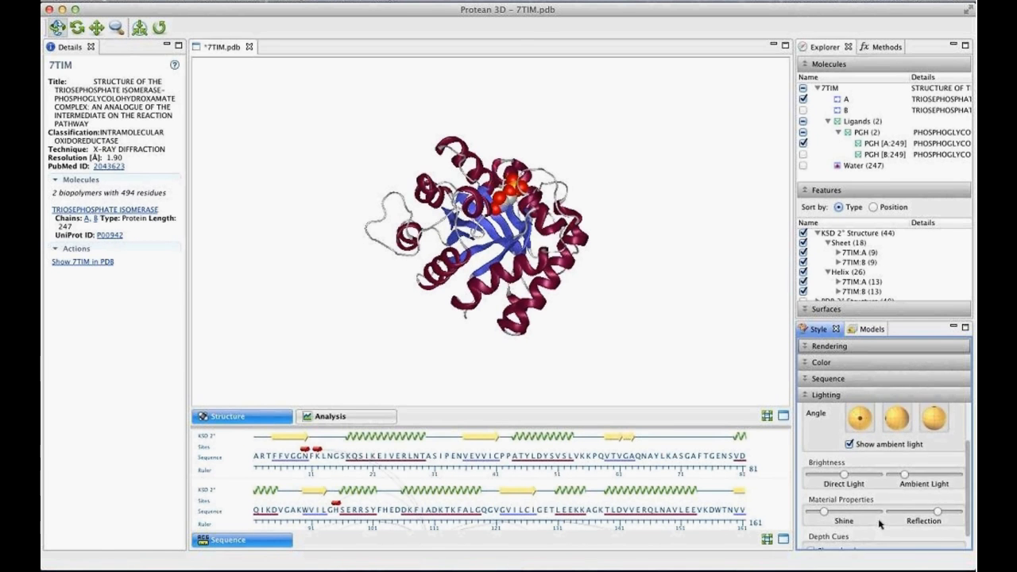
{"action": "scroll", "coordinate": [880, 524], "scroll_direction": "up", "scroll_amount": 3}
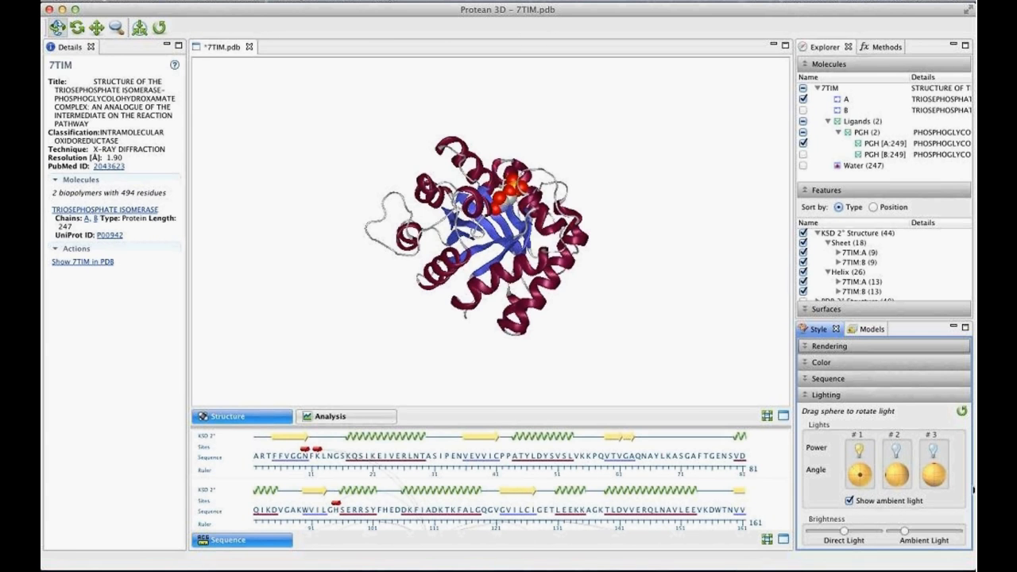
{"action": "left_click", "coordinate": [896, 449]}
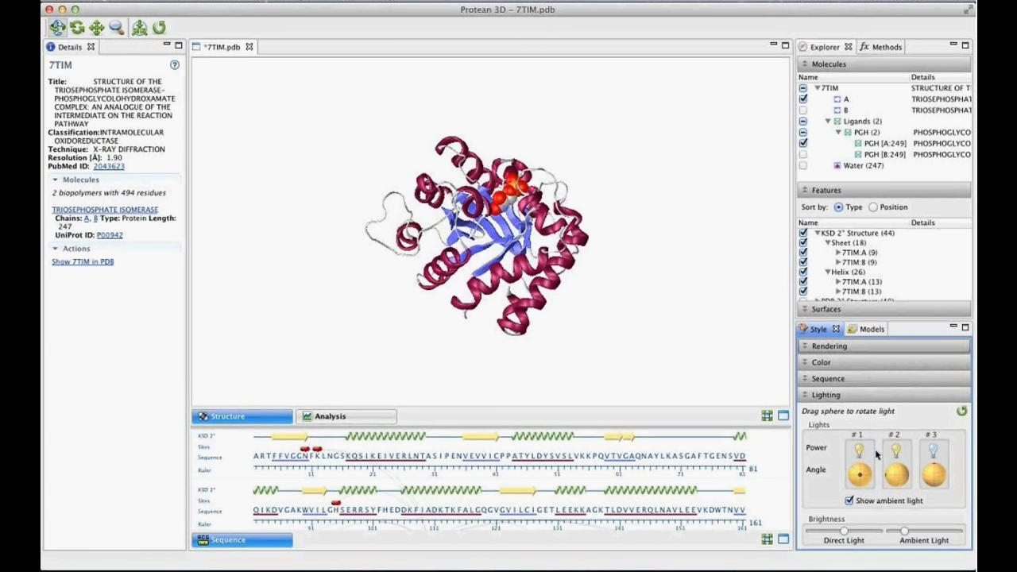
{"action": "left_click", "coordinate": [935, 449]}
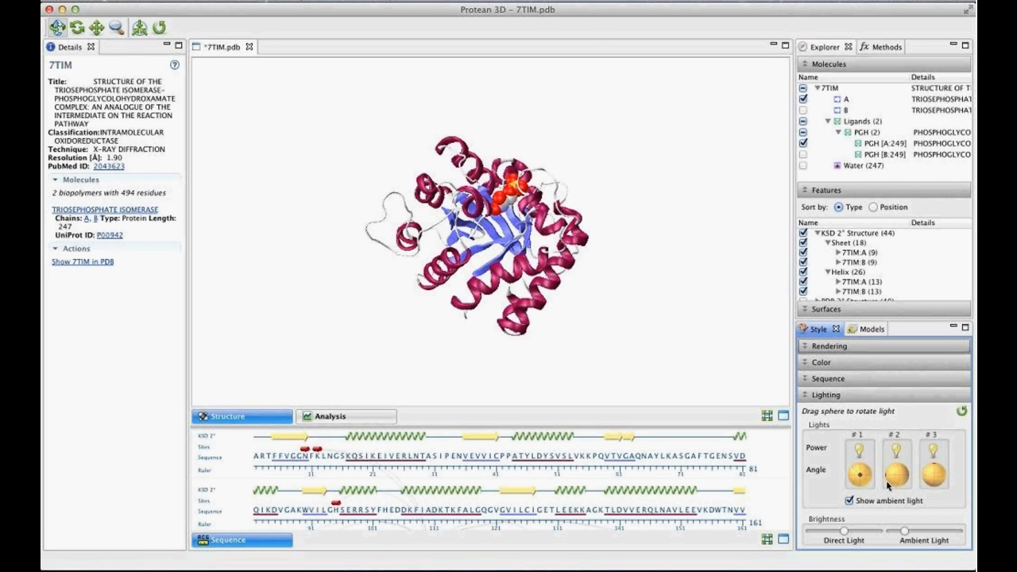
{"action": "left_click_drag", "start_coordinate": [887, 475], "coordinate": [901, 476]}
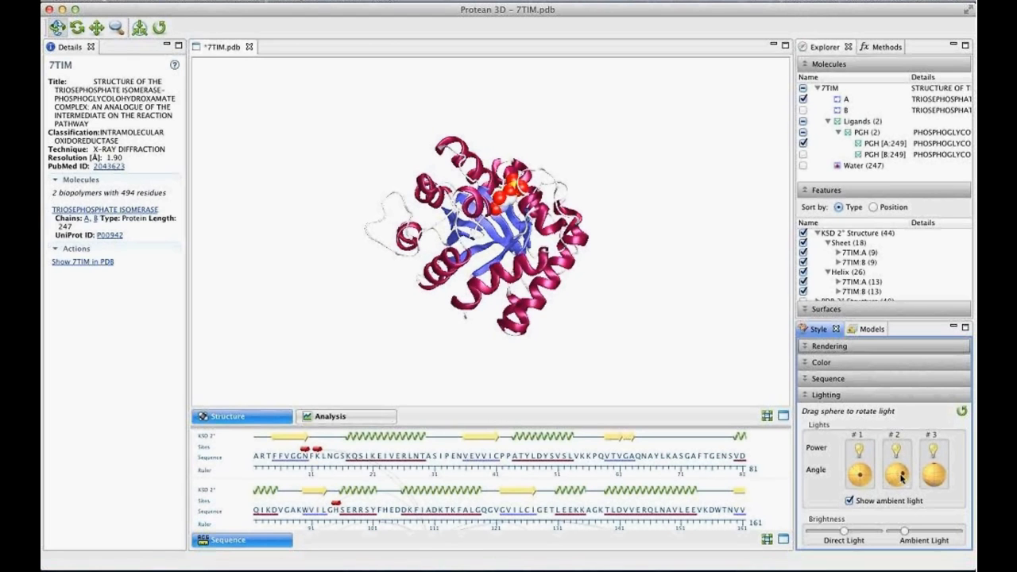
- Lower the direct light brightness slightly and nudge the ambient light brightness
{"action": "scroll", "coordinate": [849, 485], "scroll_direction": "down", "scroll_amount": 2}
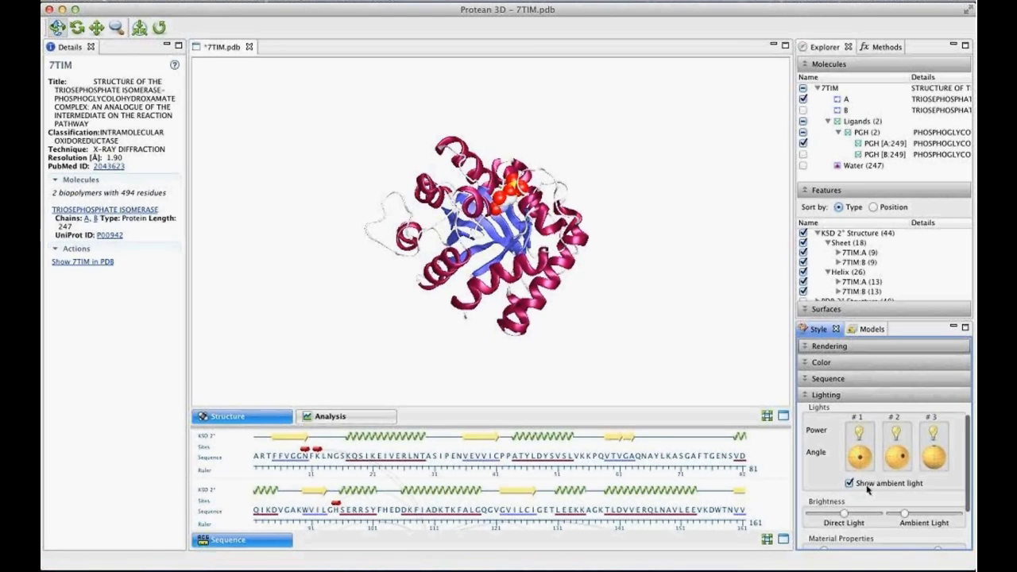
{"action": "scroll", "coordinate": [850, 488], "scroll_direction": "down", "scroll_amount": 2}
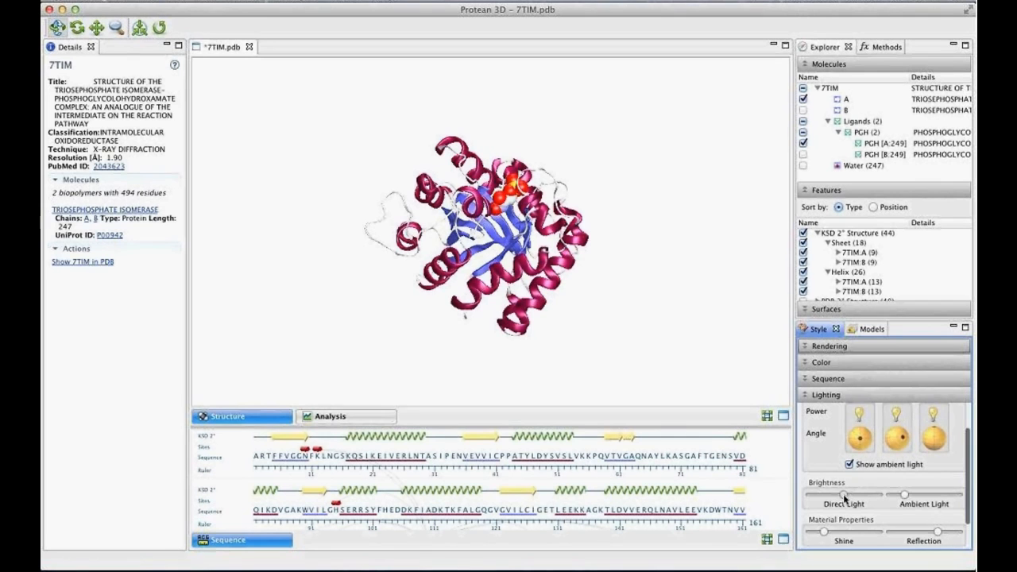
{"action": "left_click_drag", "start_coordinate": [843, 497], "coordinate": [834, 498]}
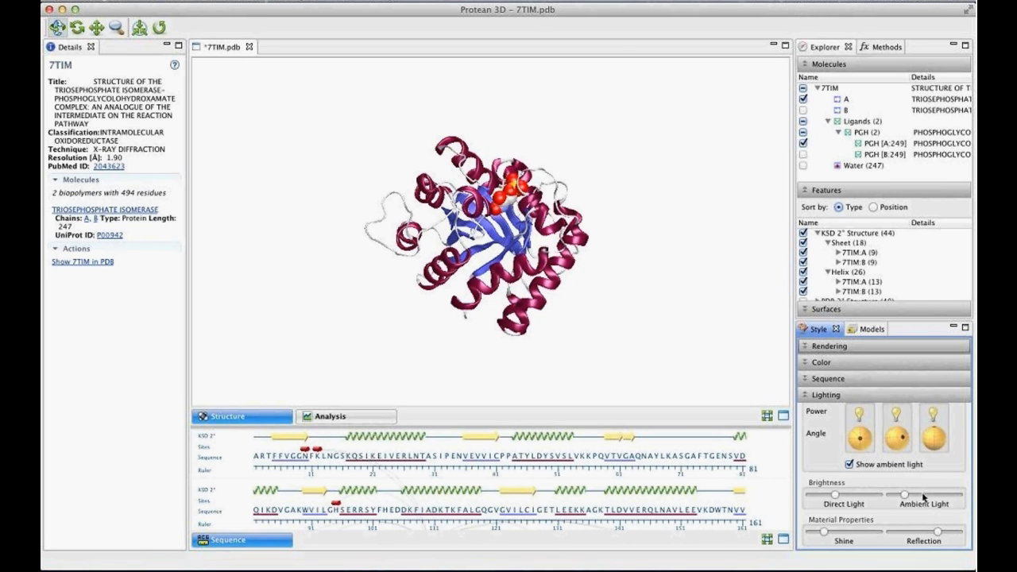
{"action": "mouse_move", "coordinate": [906, 496]}
{"action": "left_mouse_down"}
{"action": "mouse_move", "coordinate": [930, 498]}
{"action": "mouse_move", "coordinate": [905, 497]}
{"action": "left_mouse_up"}
- Increase the material's shine slightly and reduce its reflection
{"action": "scroll", "coordinate": [884, 500], "scroll_direction": "down", "scroll_amount": 2}
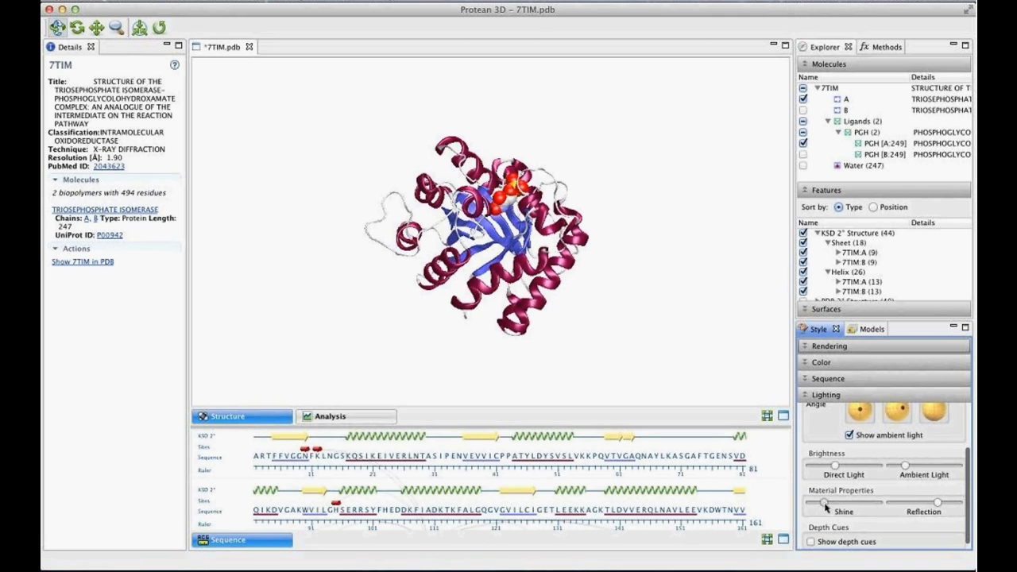
{"action": "mouse_move", "coordinate": [825, 507]}
{"action": "left_mouse_down"}
{"action": "mouse_move", "coordinate": [844, 507]}
{"action": "mouse_move", "coordinate": [831, 507]}
{"action": "left_mouse_up"}
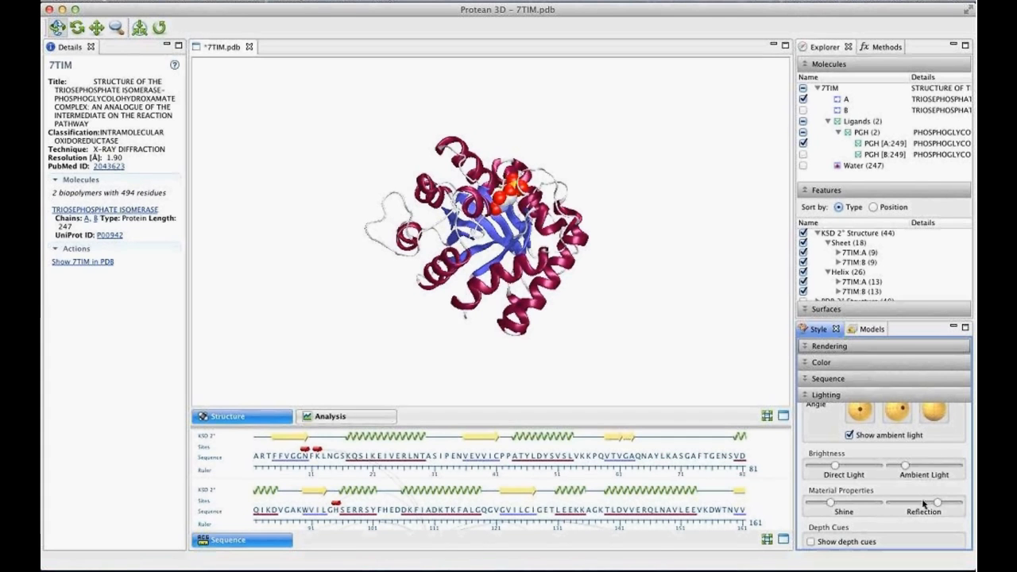
{"action": "left_click_drag", "start_coordinate": [936, 503], "coordinate": [924, 503]}
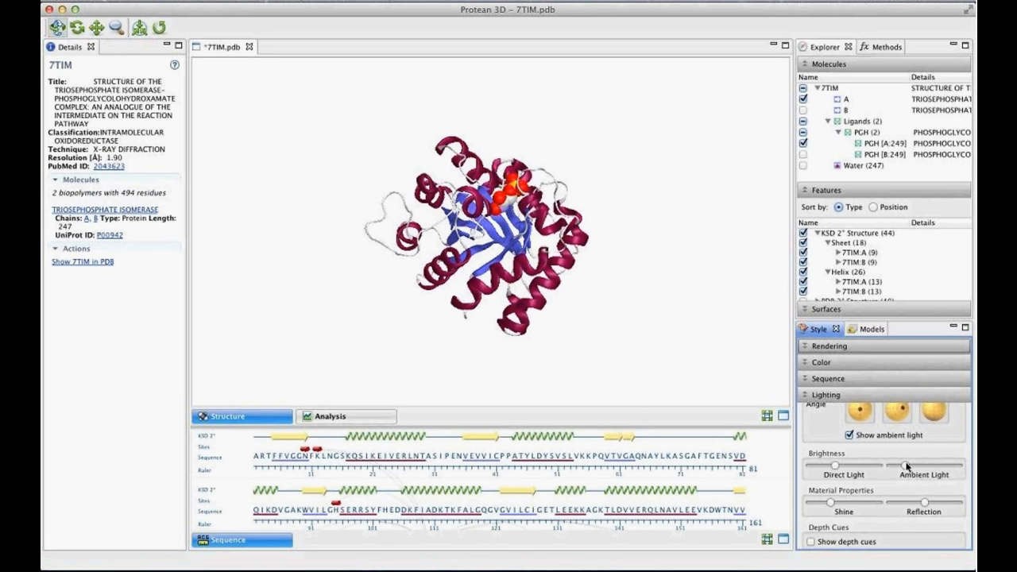
- Restore the default lighting settings
{"action": "scroll", "coordinate": [904, 499], "scroll_direction": "up", "scroll_amount": 3}
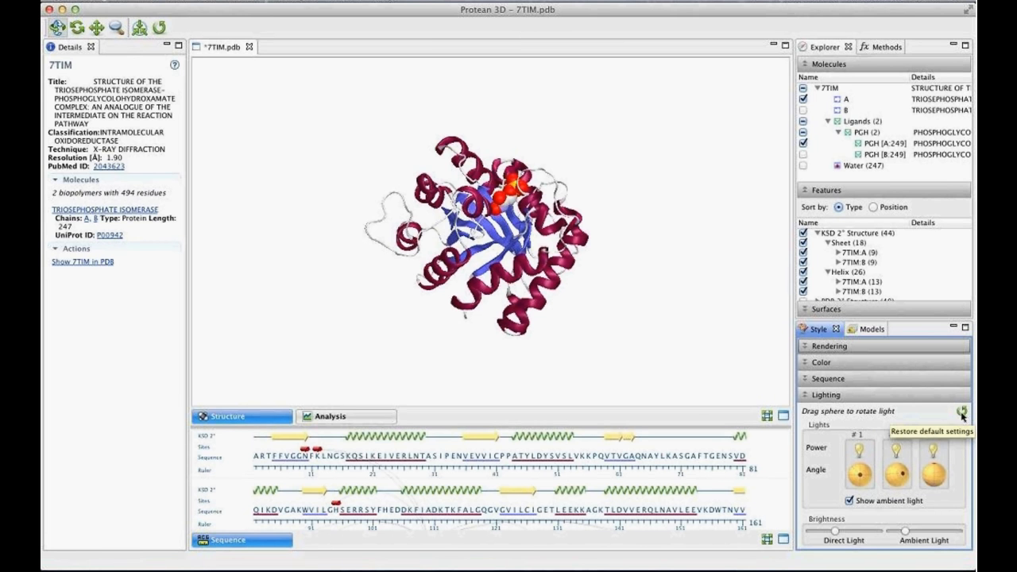
{"action": "left_click", "coordinate": [961, 412]}
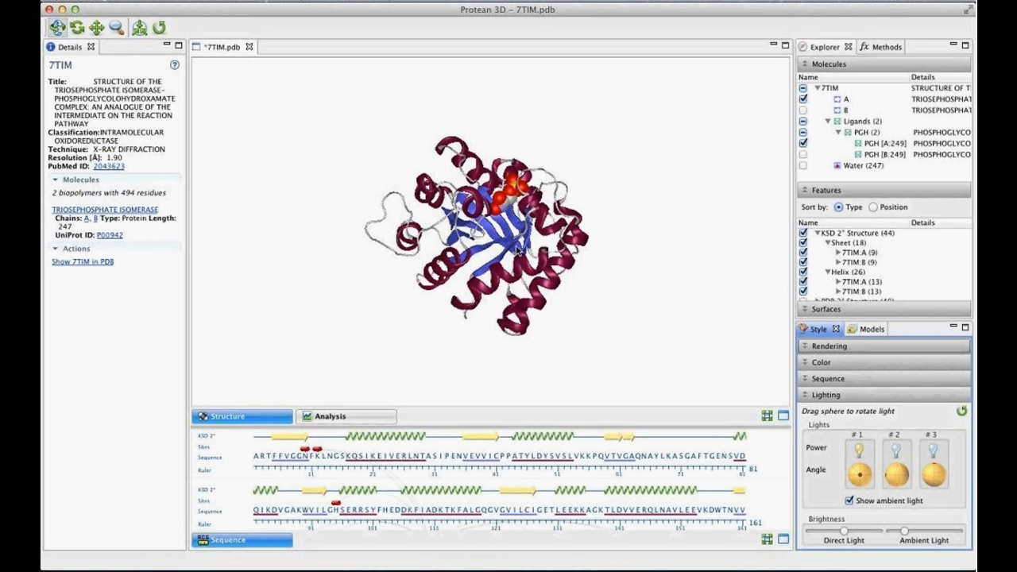
- Turn the structure to face its ligand, collapse the KSD 2° Structure features and expand the Site features
{"action": "left_click_drag", "start_coordinate": [501, 154], "coordinate": [498, 339]}
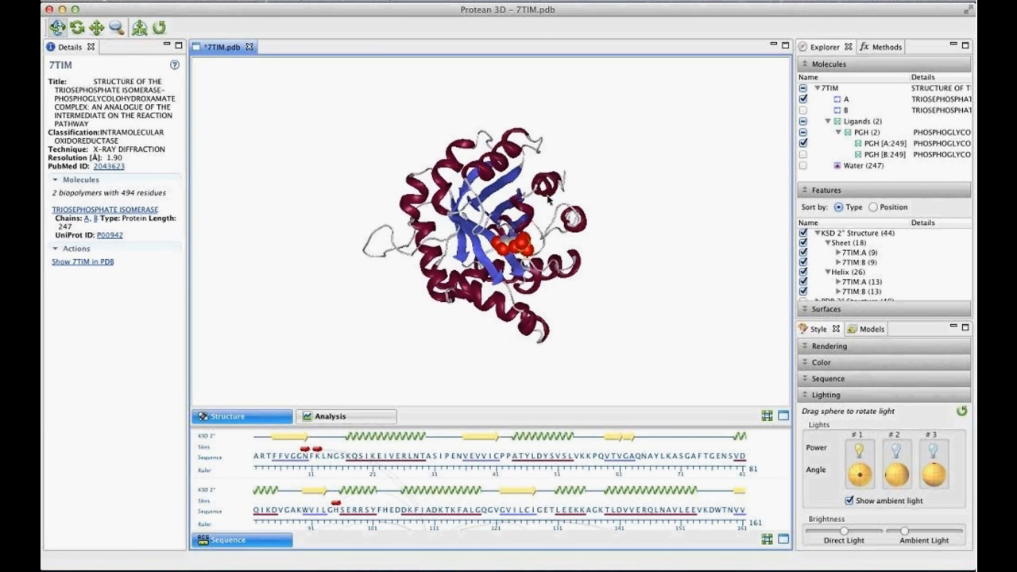
{"action": "left_click_drag", "start_coordinate": [554, 193], "coordinate": [506, 301]}
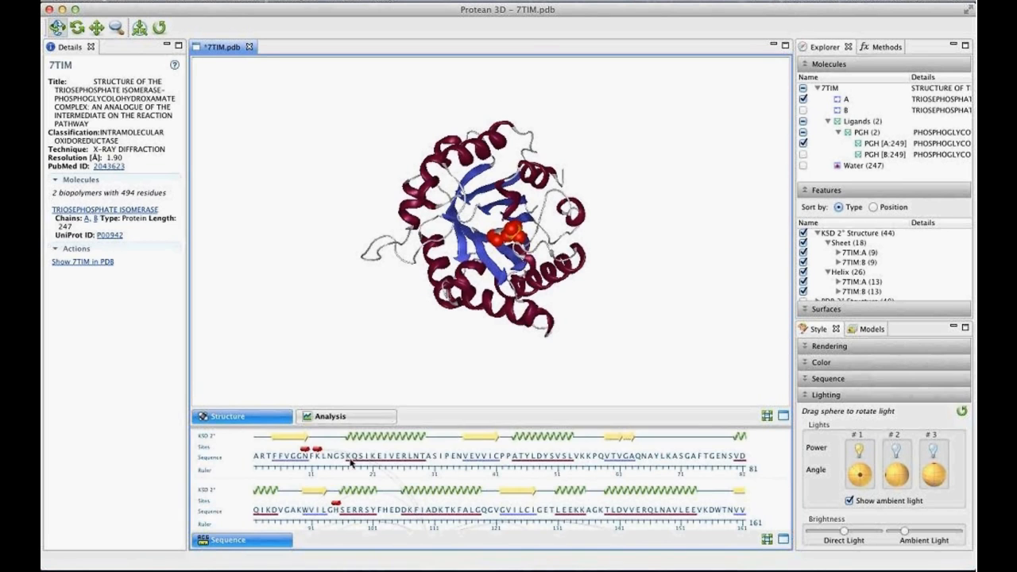
{"action": "scroll", "coordinate": [353, 465], "scroll_direction": "down", "scroll_amount": 3}
{"action": "scroll", "coordinate": [353, 465], "scroll_direction": "up", "scroll_amount": 3}
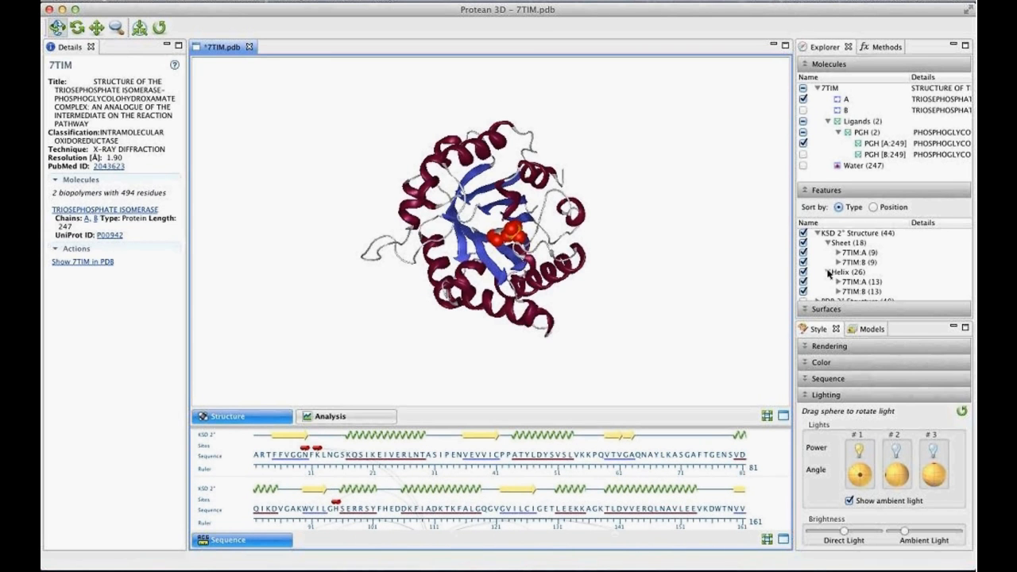
{"action": "left_click", "coordinate": [818, 233]}
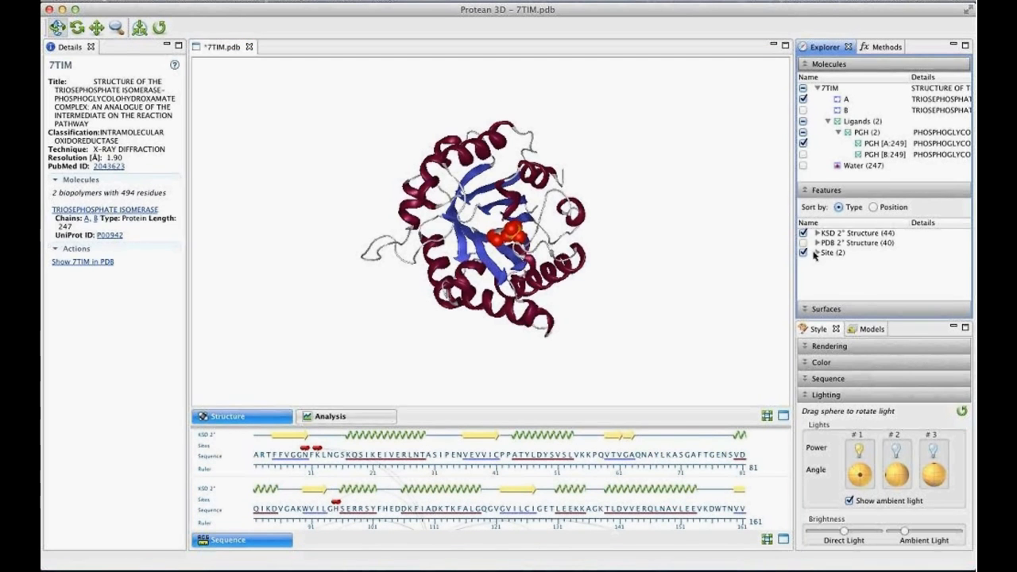
{"action": "left_click", "coordinate": [816, 253]}
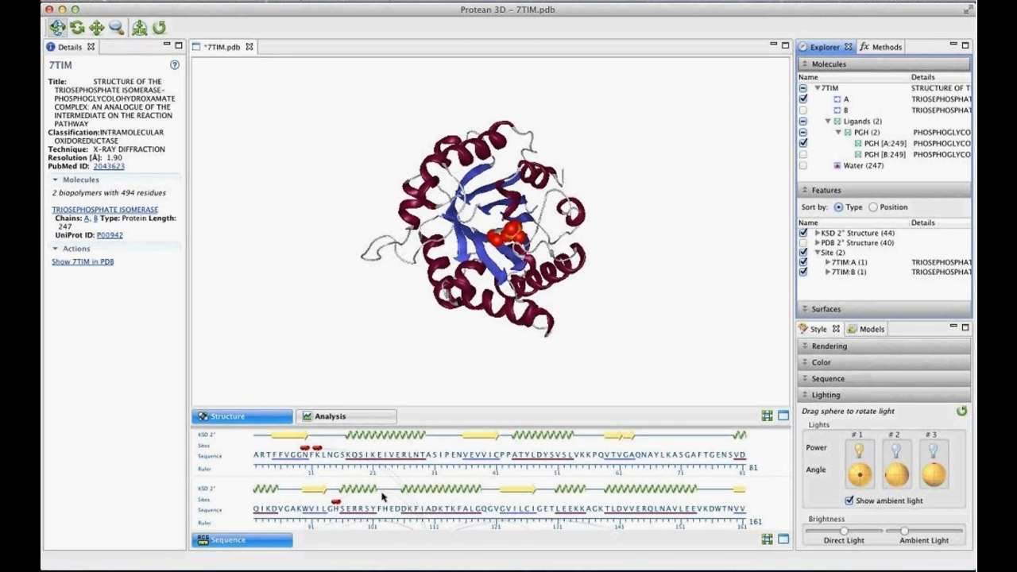
- Select the AC1 binding site for ligand PGH A 249 from its site markers in the chain A sequence
{"action": "scroll", "coordinate": [382, 497], "scroll_direction": "down", "scroll_amount": 3}
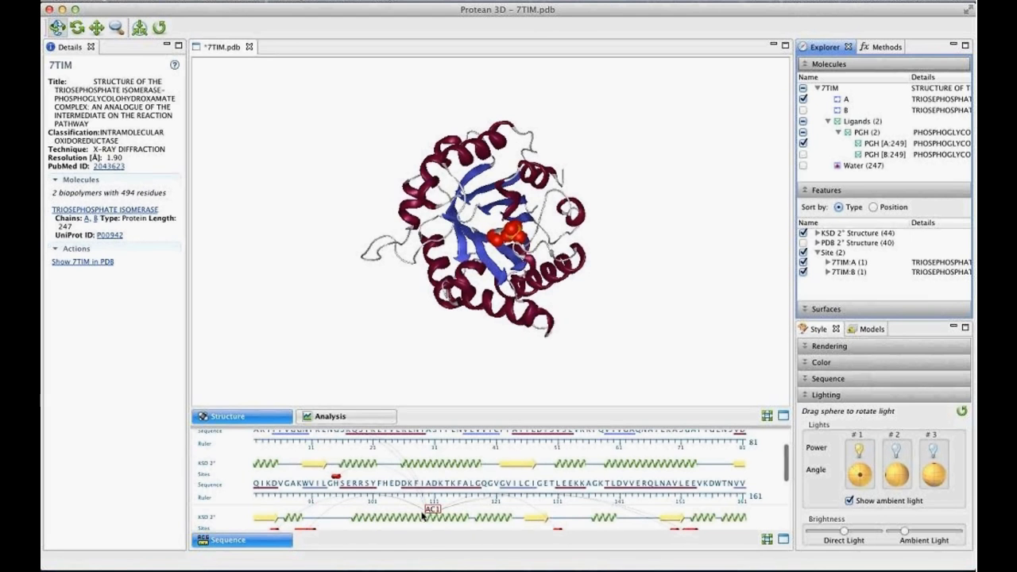
{"action": "scroll", "coordinate": [423, 514], "scroll_direction": "up", "scroll_amount": 2}
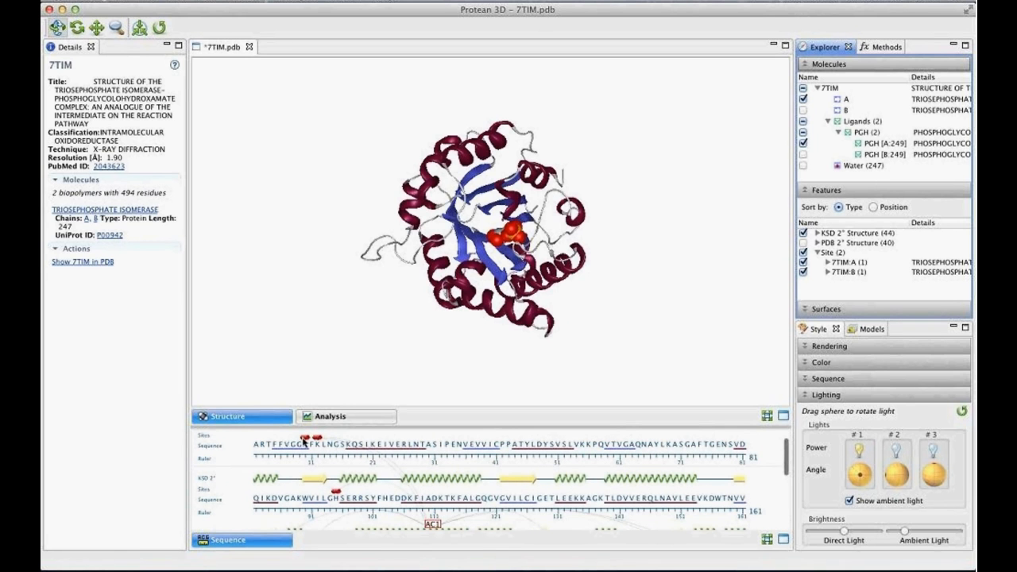
{"action": "left_click", "coordinate": [305, 439]}
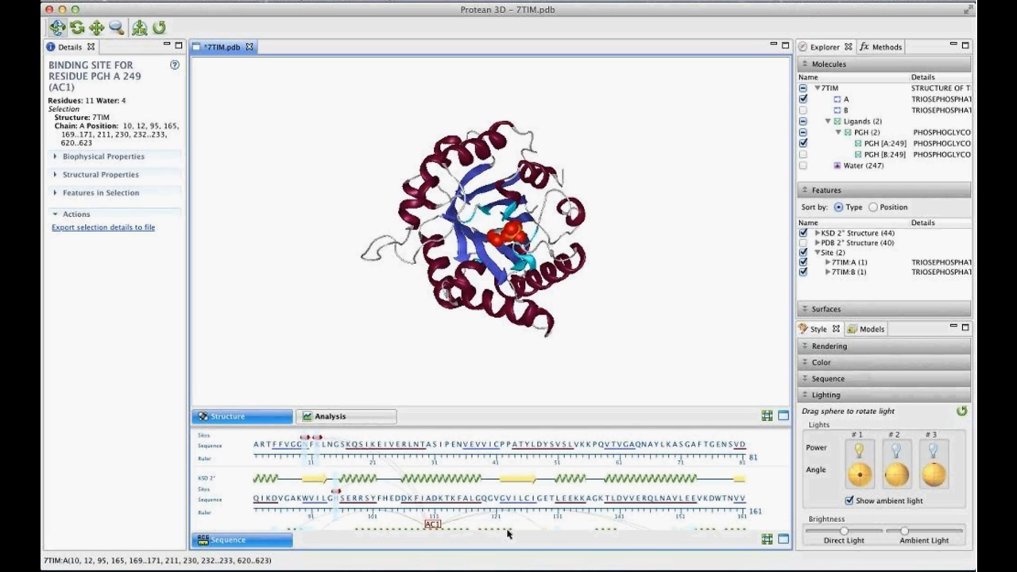
- Render the side chains of the selected binding site as Ball and Stick and inspect them around the ligand
{"action": "left_click_drag", "start_coordinate": [559, 205], "coordinate": [605, 241]}
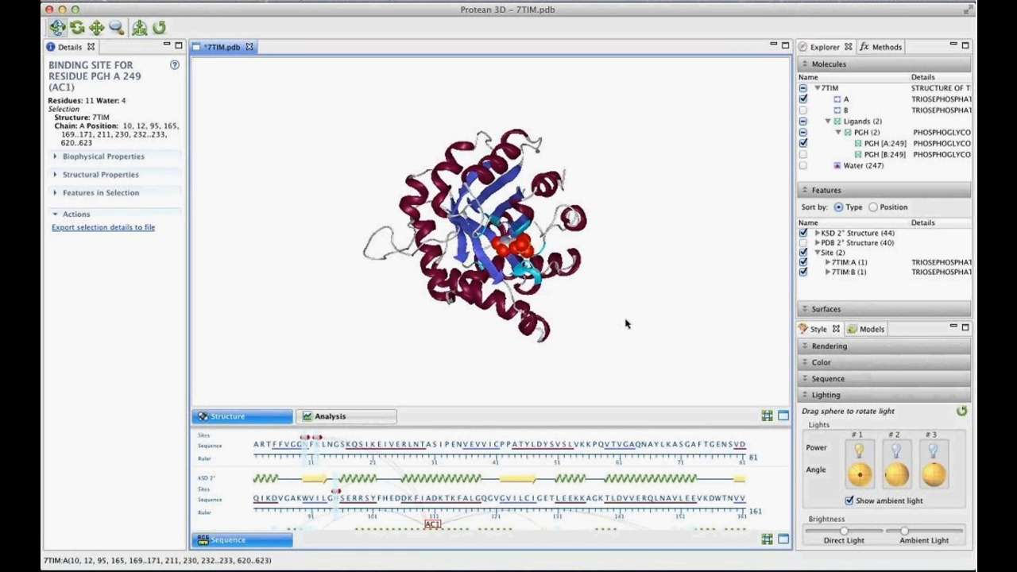
{"action": "left_click", "coordinate": [837, 347]}
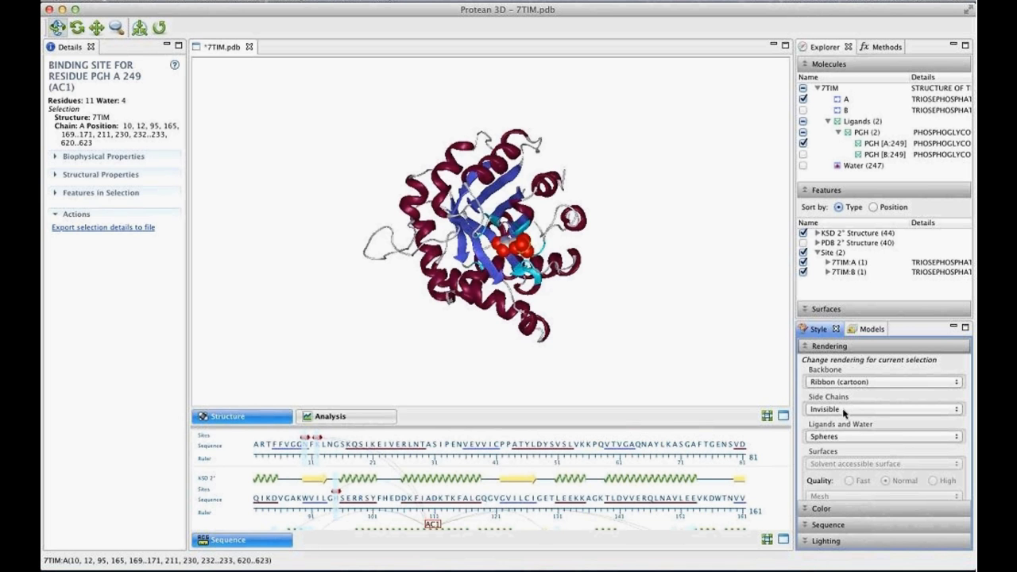
{"action": "left_click", "coordinate": [845, 410]}
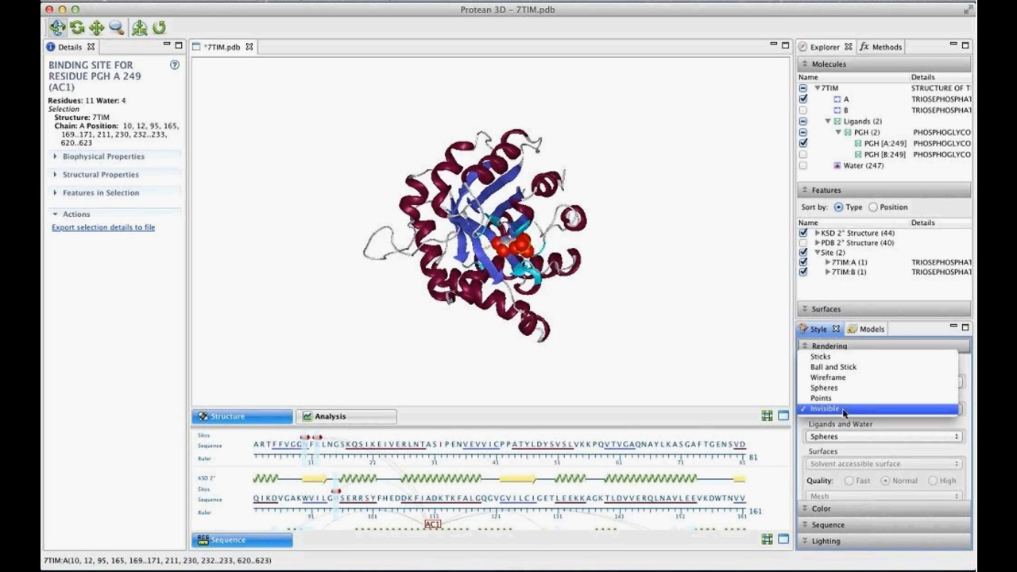
{"action": "left_click", "coordinate": [833, 367]}
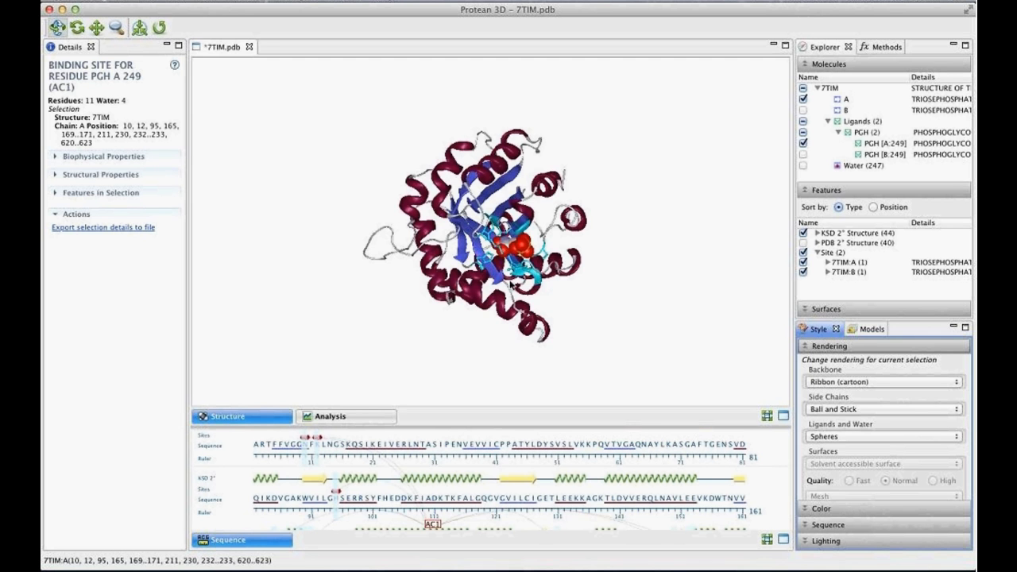
{"action": "left_click_drag", "start_coordinate": [513, 280], "coordinate": [555, 276]}
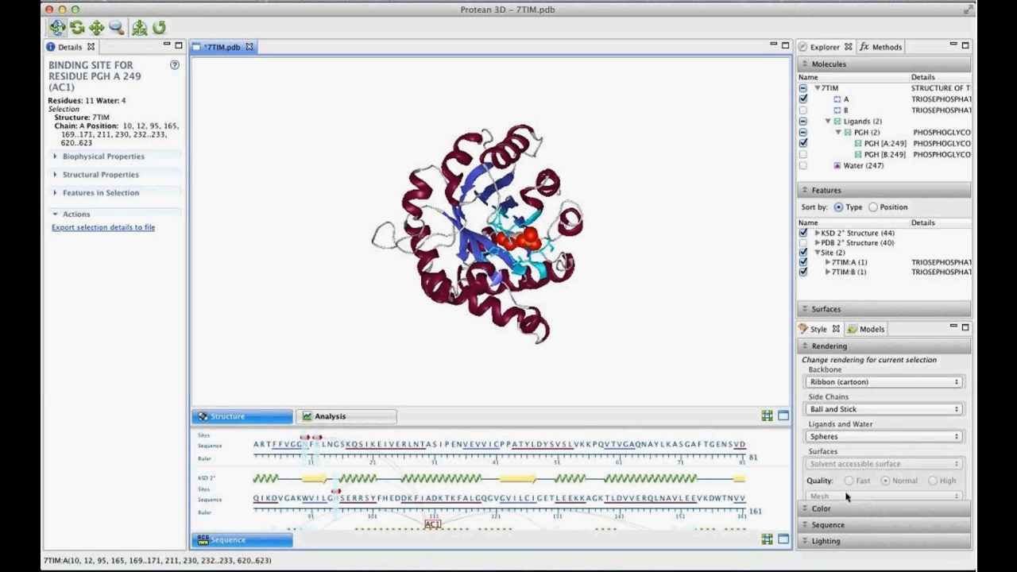
- Fill the selected binding site residues with the solid color Ice
{"action": "left_click", "coordinate": [823, 509]}
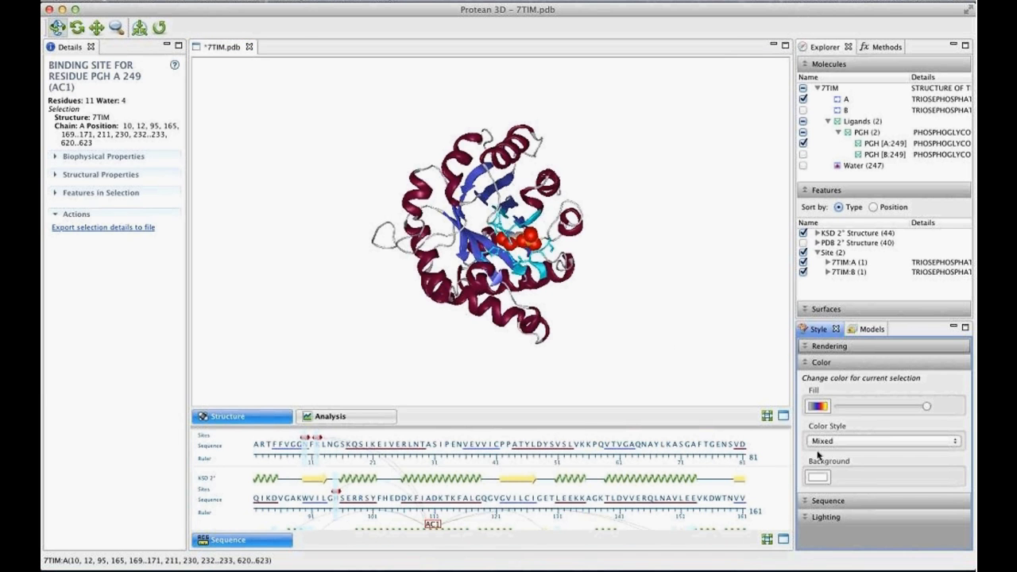
{"action": "left_click", "coordinate": [818, 406]}
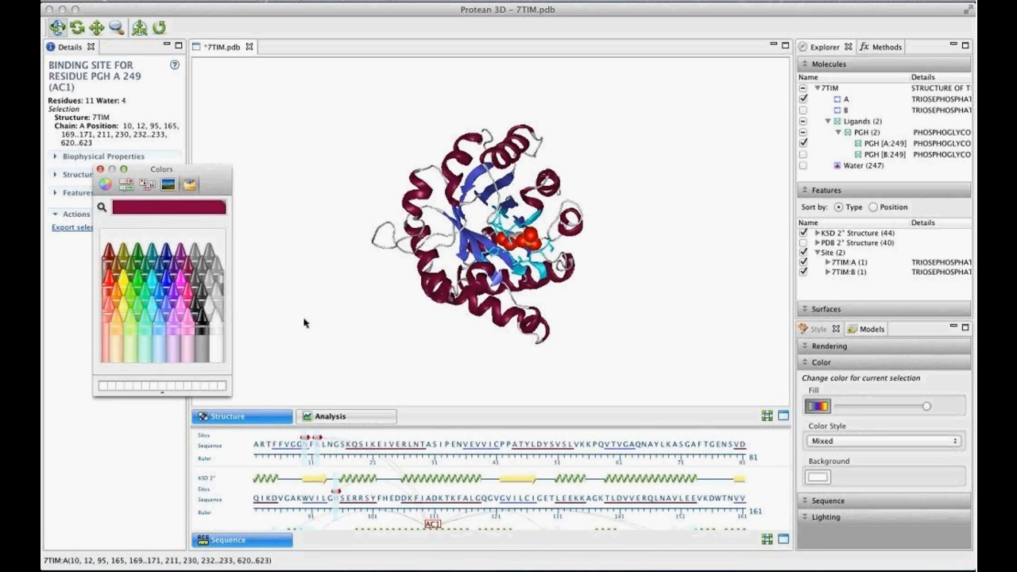
{"action": "left_click", "coordinate": [155, 307]}
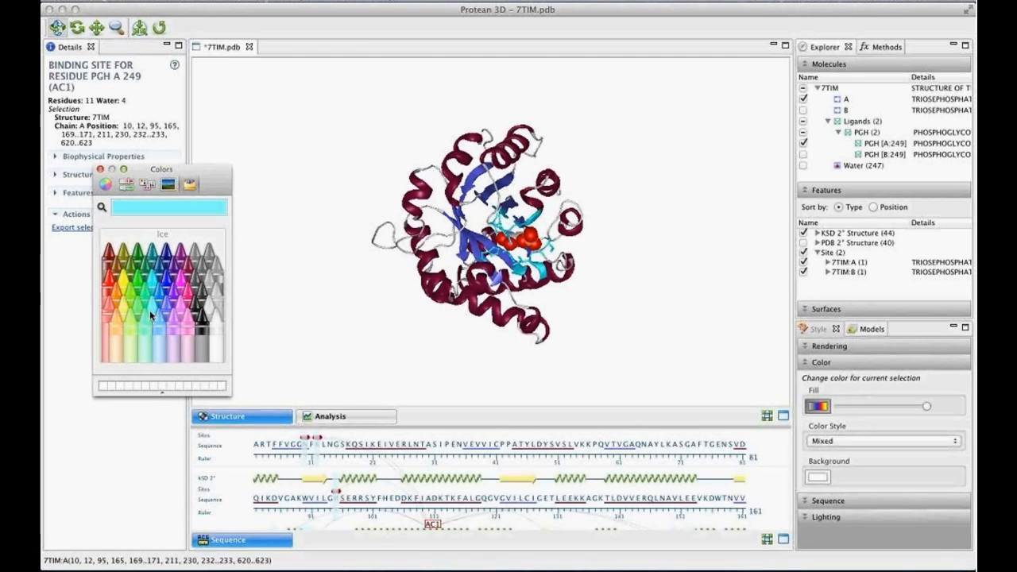
{"action": "left_click", "coordinate": [100, 170]}
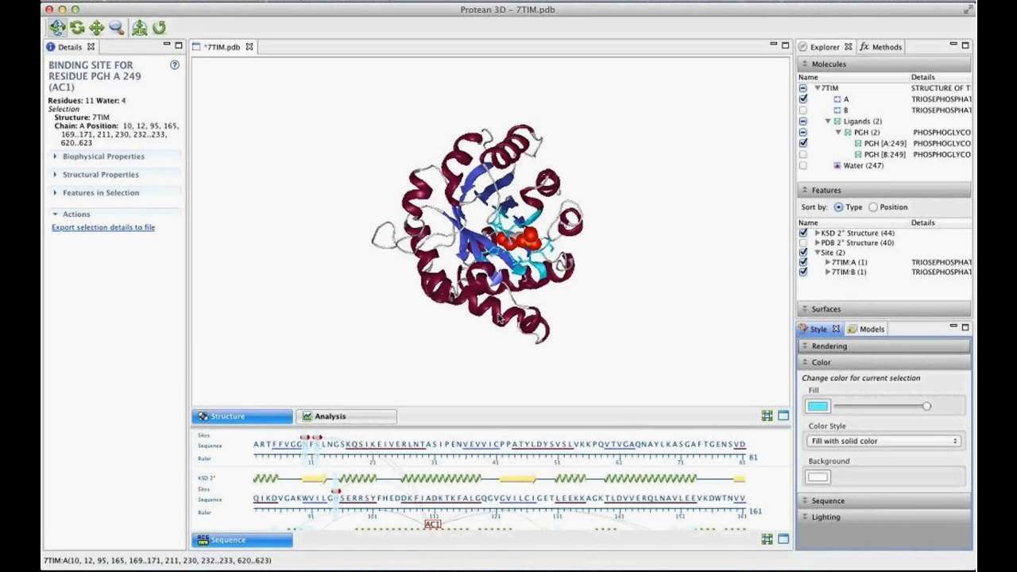
- Clear the selection and examine the ligand and its surrounding binding site residues up close
{"action": "left_click", "coordinate": [644, 299]}
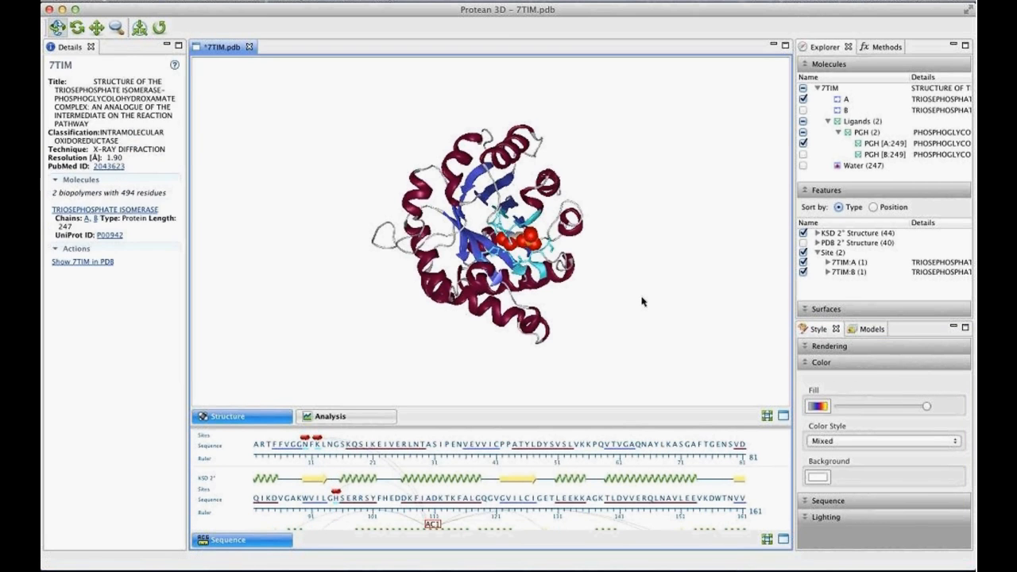
{"action": "left_click_drag", "start_coordinate": [522, 263], "coordinate": [487, 266]}
{"action": "scroll", "coordinate": [520, 275], "scroll_direction": "up", "scroll_amount": 5}
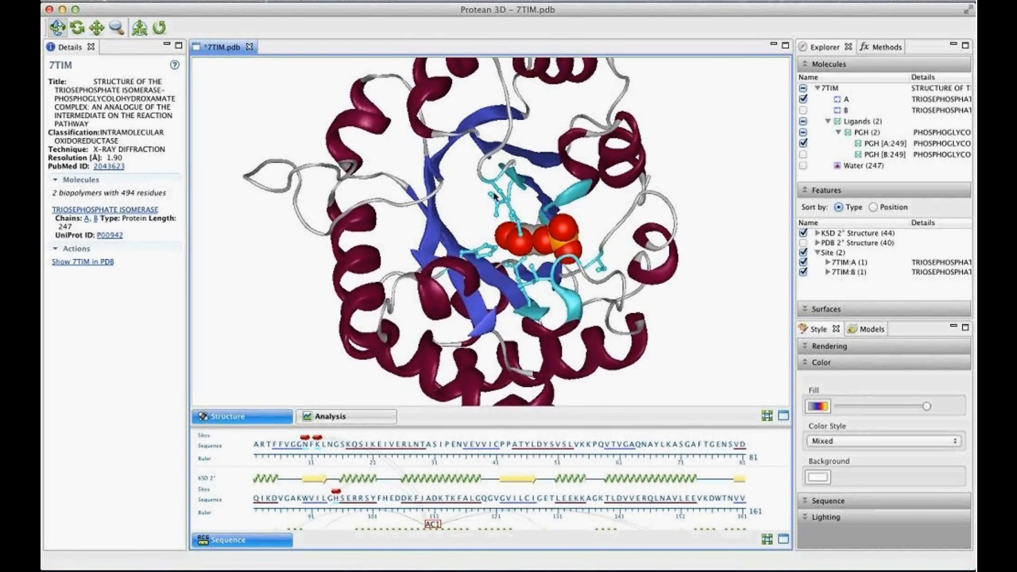
{"action": "left_click_drag", "start_coordinate": [544, 241], "coordinate": [516, 281]}
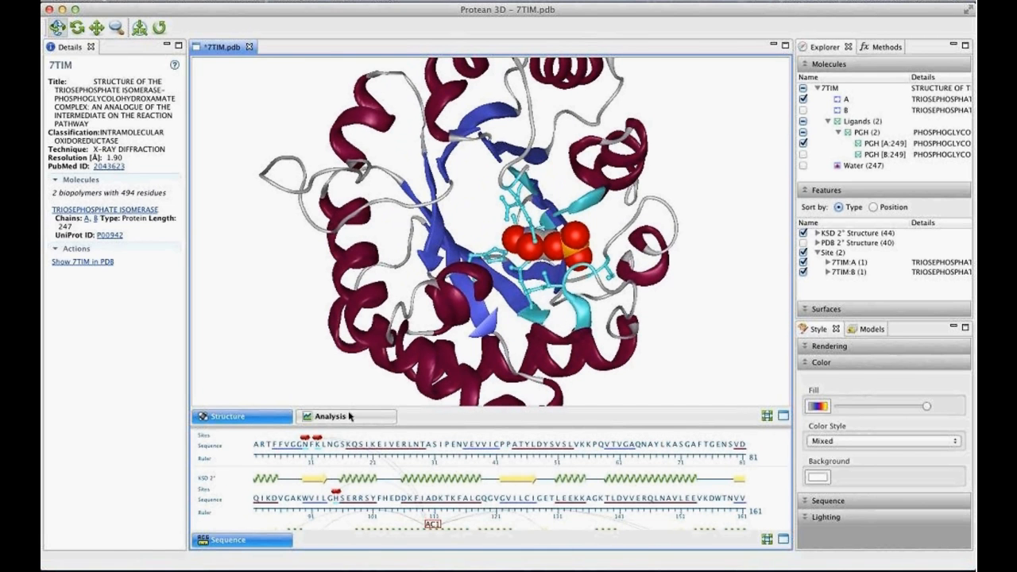
- Reselect the AC1 binding site in the chain A sequence, color it by element (except carbon), and inspect it with the selection cleared
{"action": "left_click", "coordinate": [317, 441]}
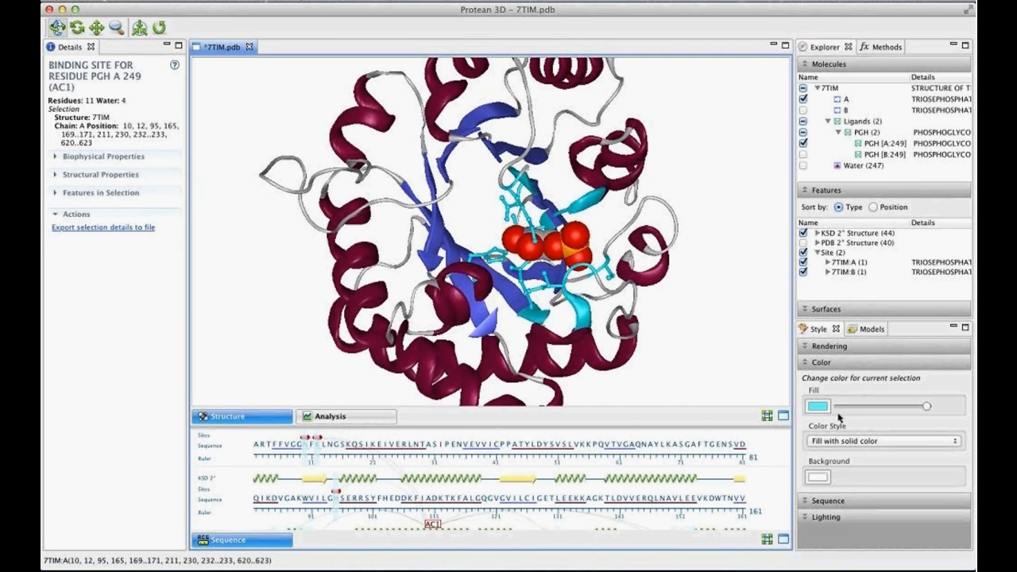
{"action": "left_click", "coordinate": [833, 444]}
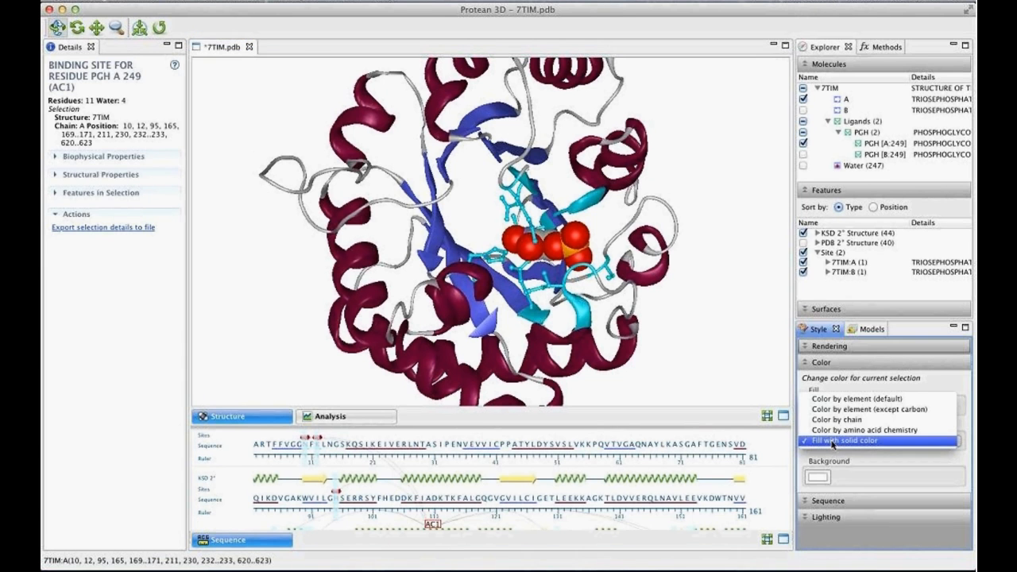
{"action": "left_click", "coordinate": [894, 410]}
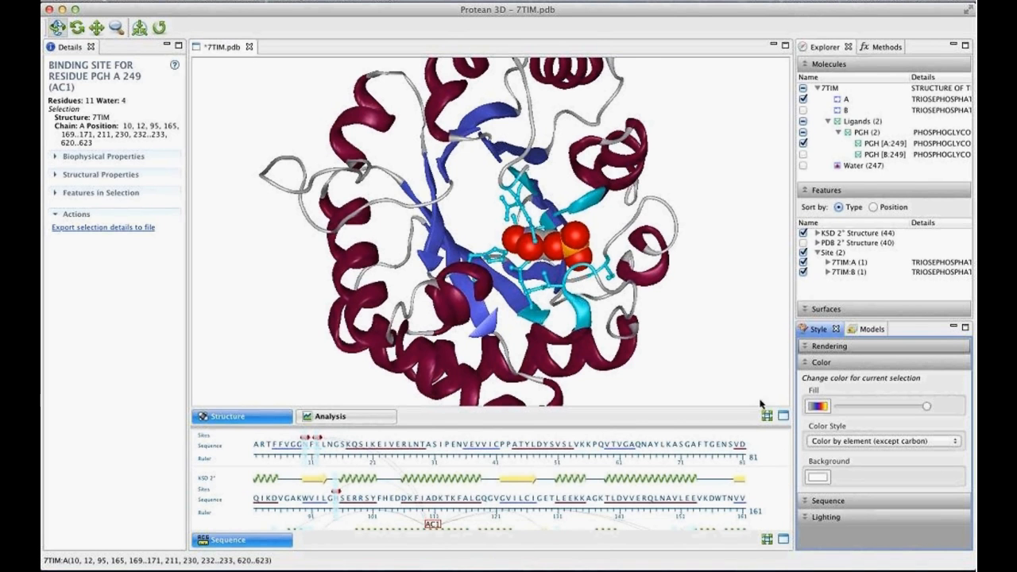
{"action": "left_click", "coordinate": [702, 271]}
{"action": "left_click_drag", "start_coordinate": [702, 272], "coordinate": [536, 268]}
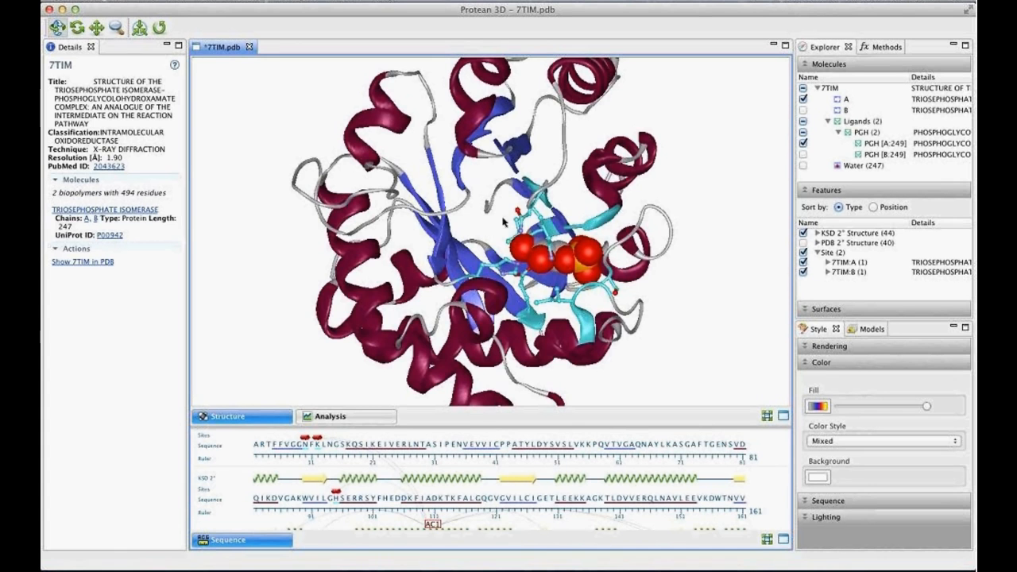
{"action": "left_click_drag", "start_coordinate": [514, 238], "coordinate": [474, 265]}
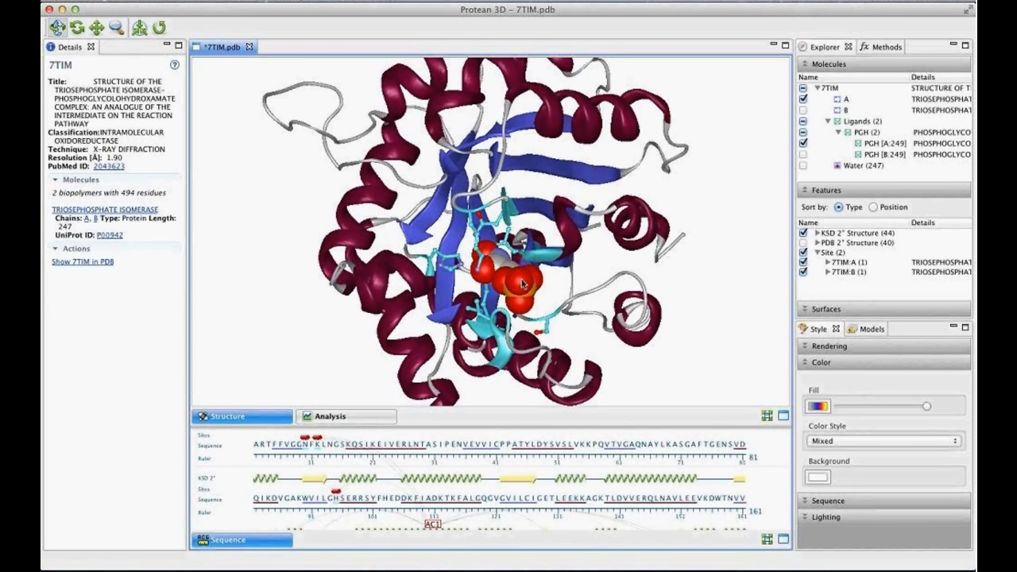
- Select the PGH A 249 ligand in the structure and show its biophysical and structural properties
{"action": "left_click", "coordinate": [522, 283]}
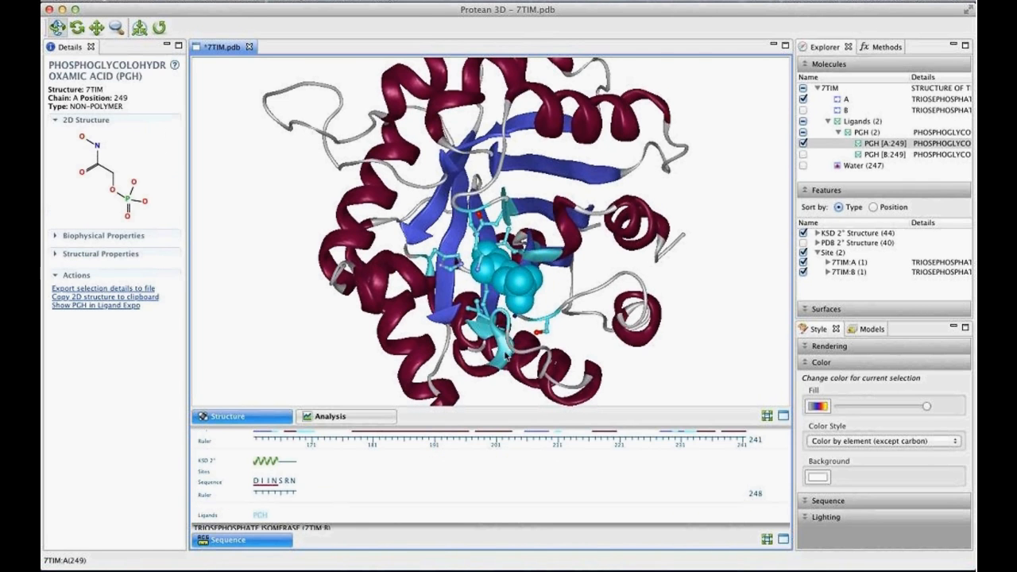
{"action": "left_click_drag", "start_coordinate": [505, 355], "coordinate": [533, 355]}
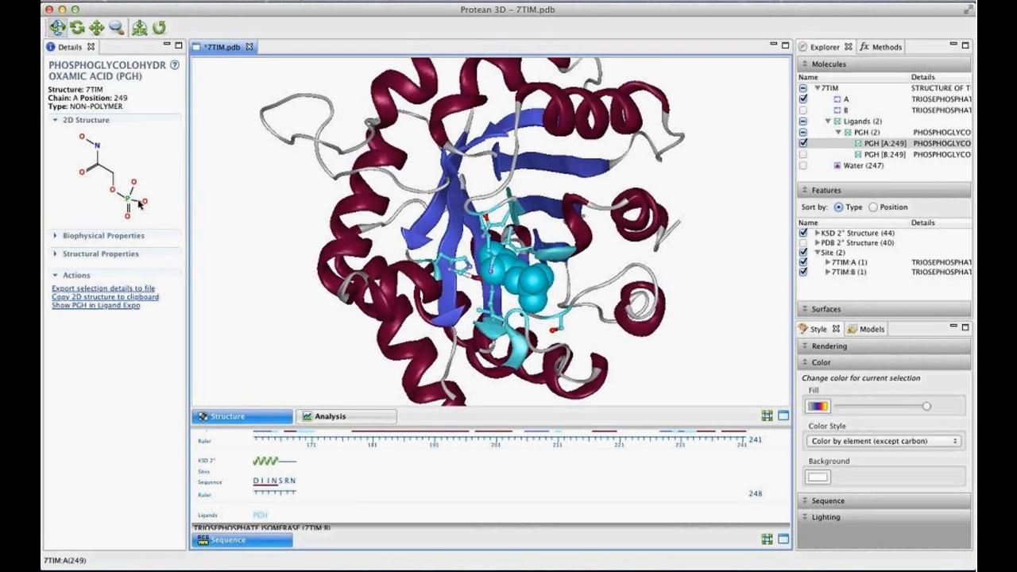
{"action": "left_click", "coordinate": [124, 236]}
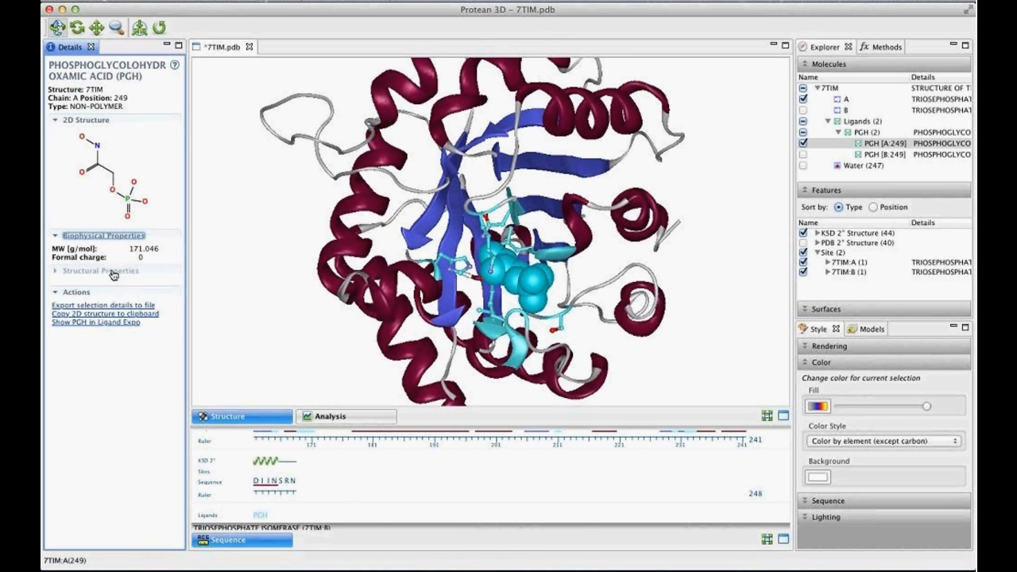
{"action": "left_click", "coordinate": [108, 271]}
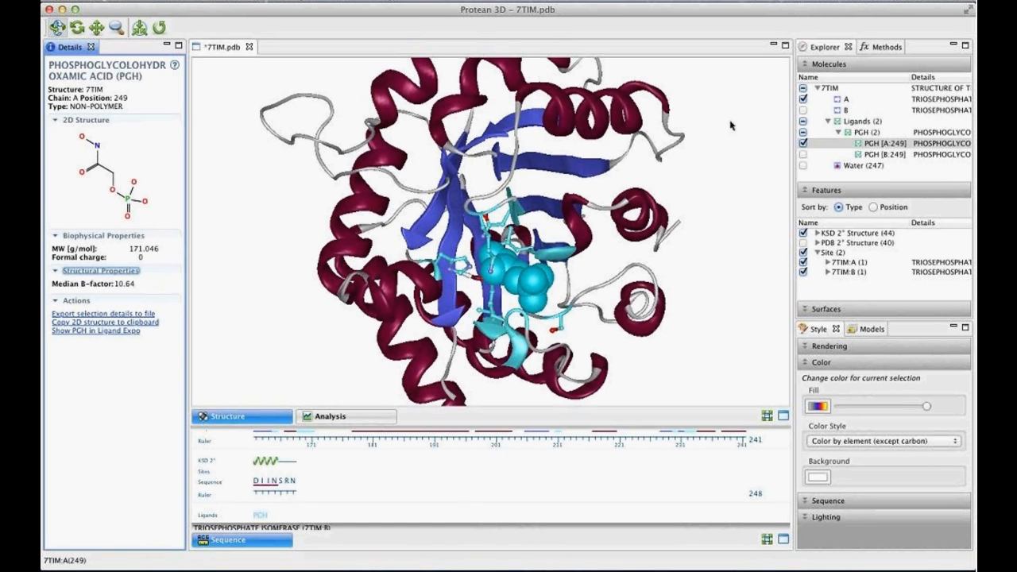
{"action": "left_click_drag", "start_coordinate": [524, 248], "coordinate": [261, 253]}
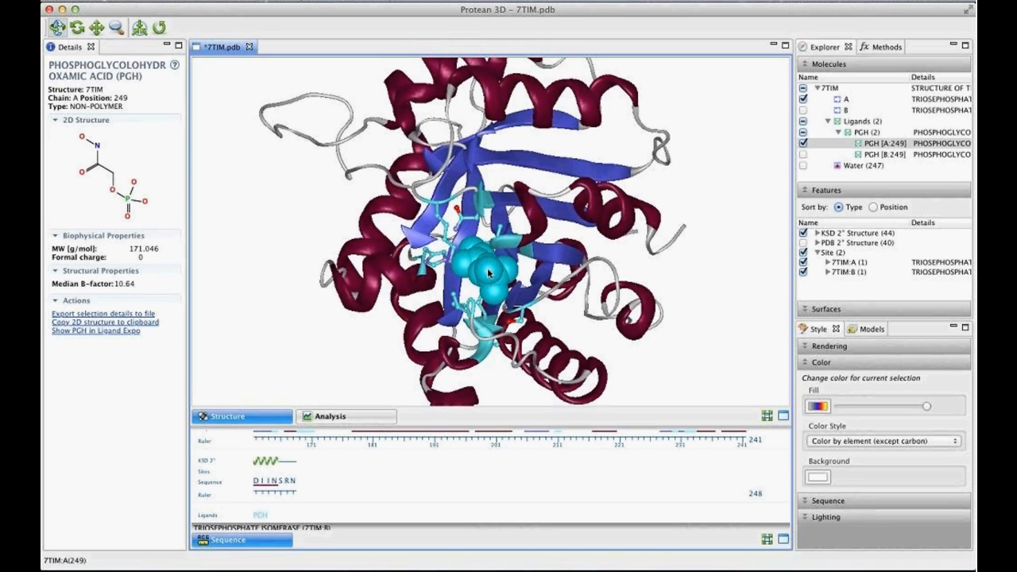
{"action": "left_click_drag", "start_coordinate": [490, 274], "coordinate": [519, 262]}
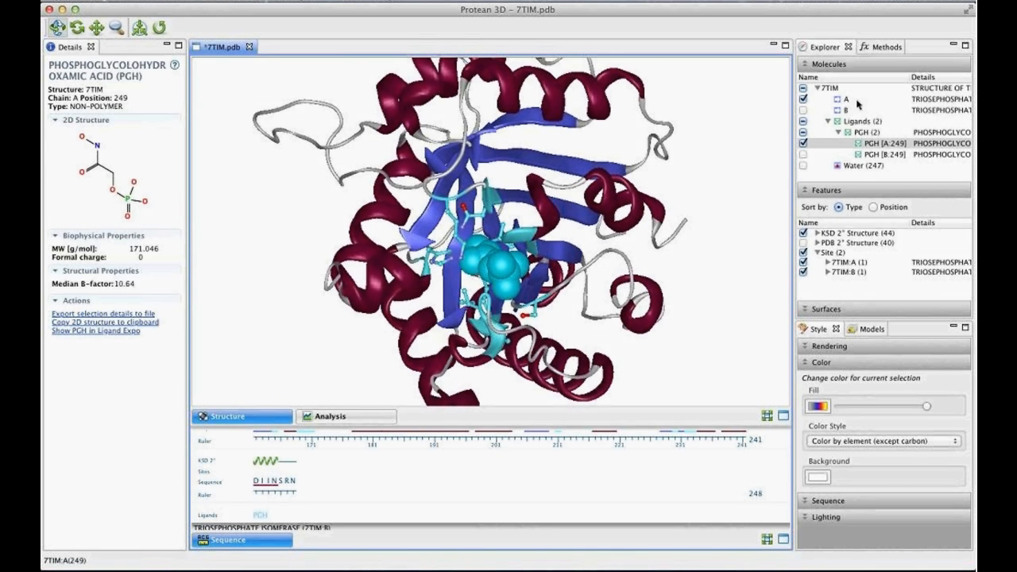
- Select chain A, show its biophysical properties, and read the help topic that explains them
{"action": "left_click", "coordinate": [857, 102]}
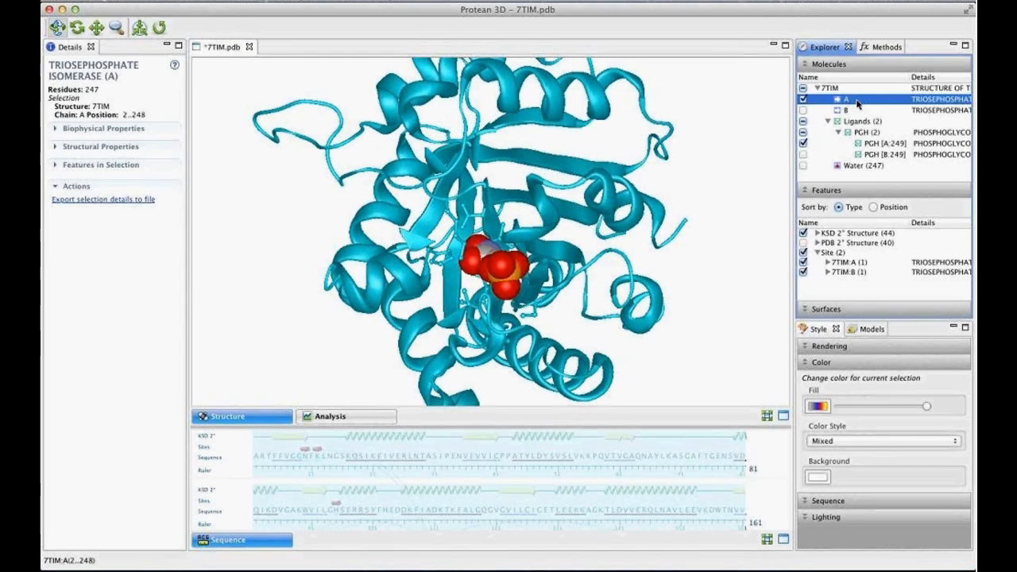
{"action": "left_click", "coordinate": [123, 129]}
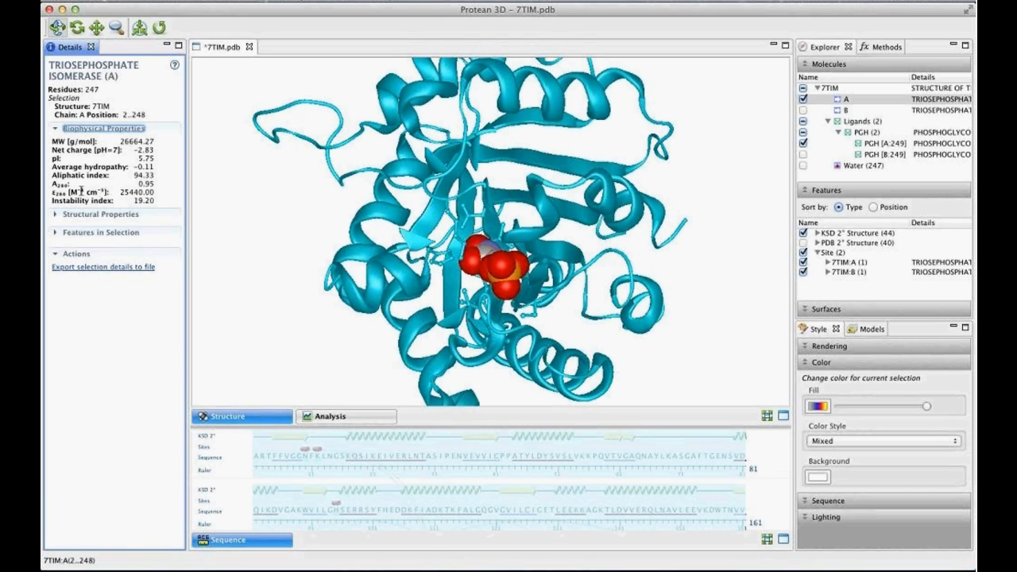
{"action": "left_click", "coordinate": [175, 66]}
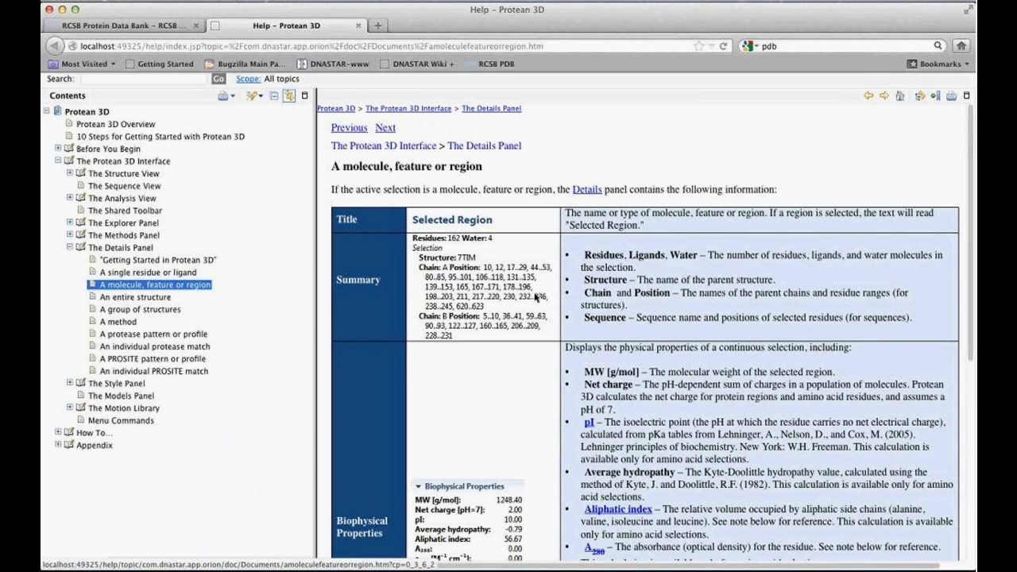
{"action": "scroll", "coordinate": [548, 302], "scroll_direction": "down", "scroll_amount": 5}
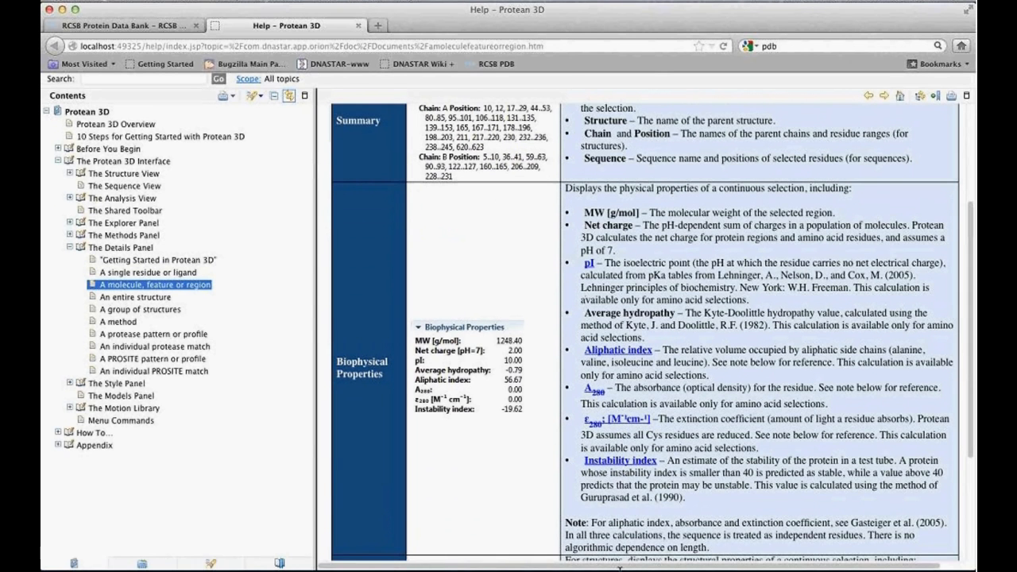
{"action": "left_click", "coordinate": [564, 542]}
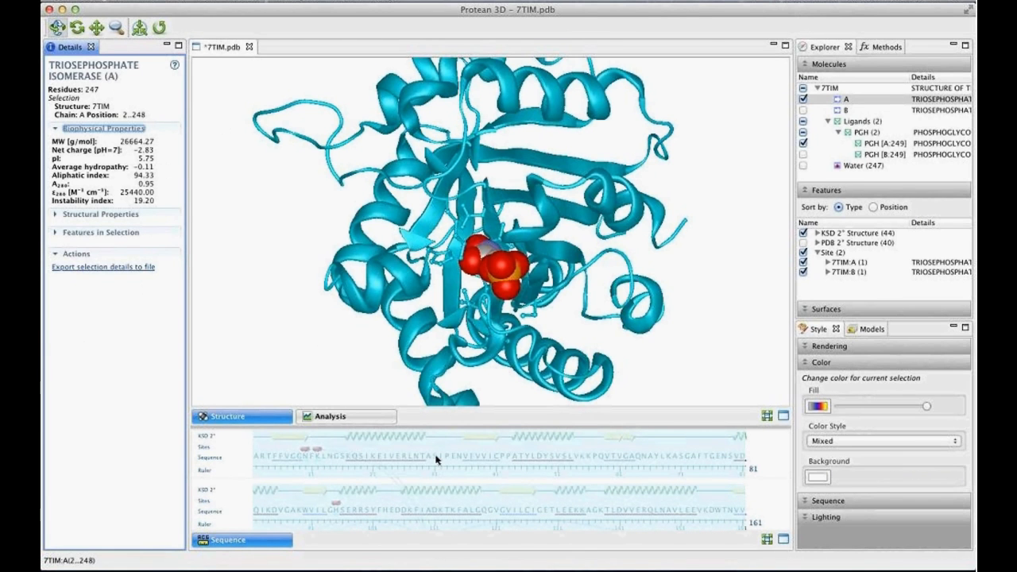
- Review the properties of the chain A helix at positions 17 to 29 and of the serine at position 31
{"action": "left_click", "coordinate": [404, 436]}
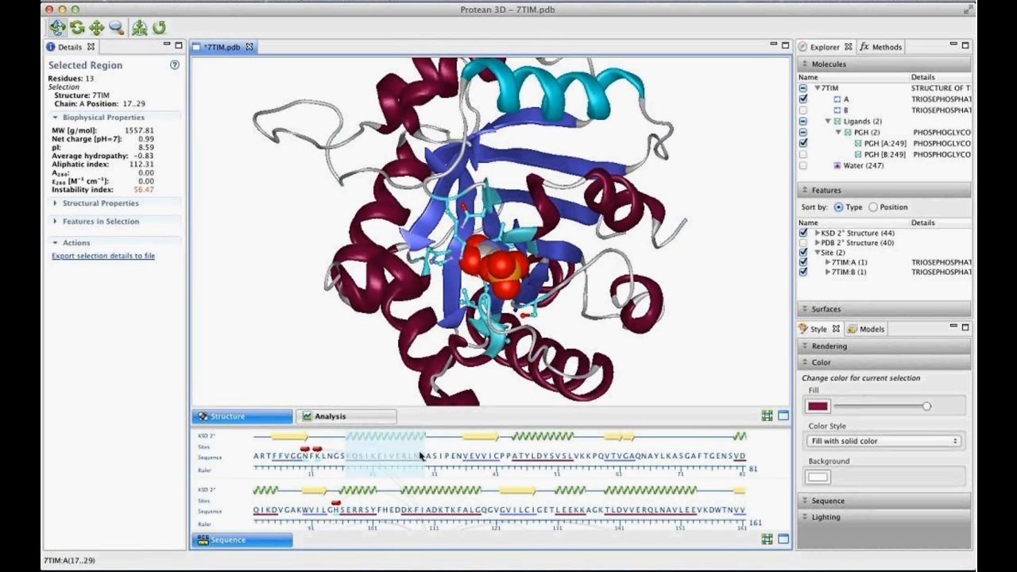
{"action": "left_click_drag", "start_coordinate": [528, 83], "coordinate": [586, 130]}
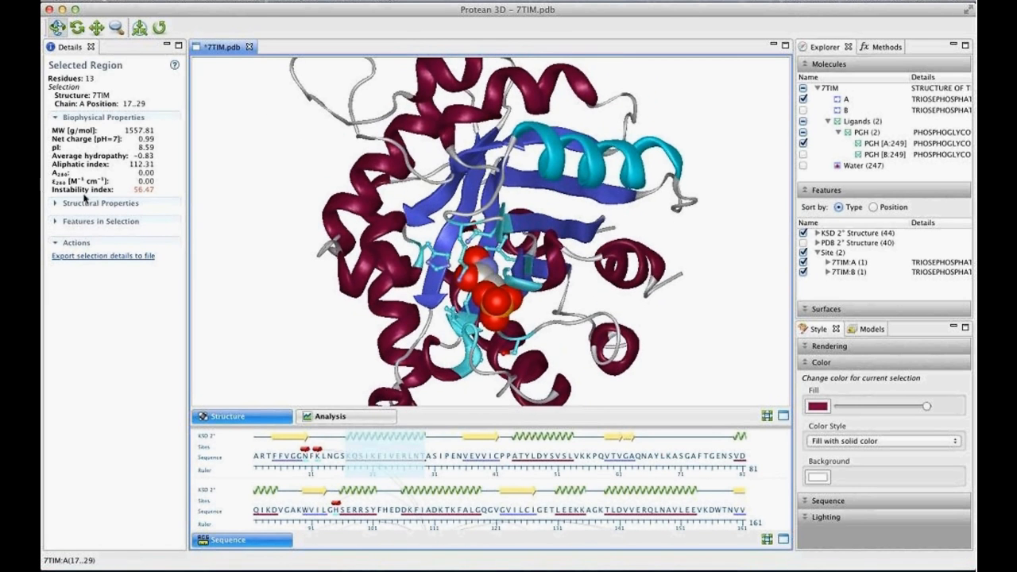
{"action": "left_click", "coordinate": [434, 458]}
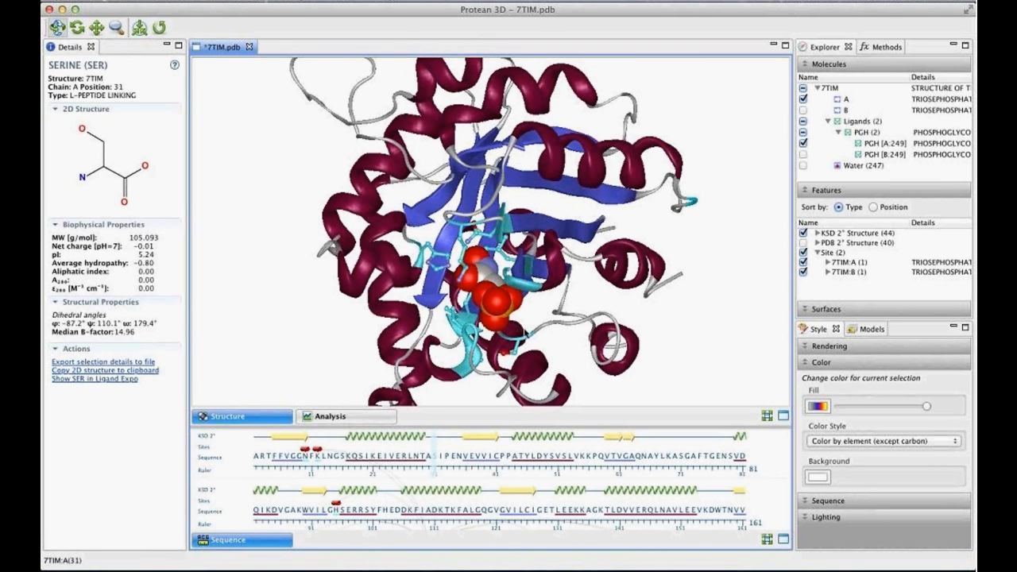
{"action": "left_click_drag", "start_coordinate": [526, 332], "coordinate": [478, 300]}
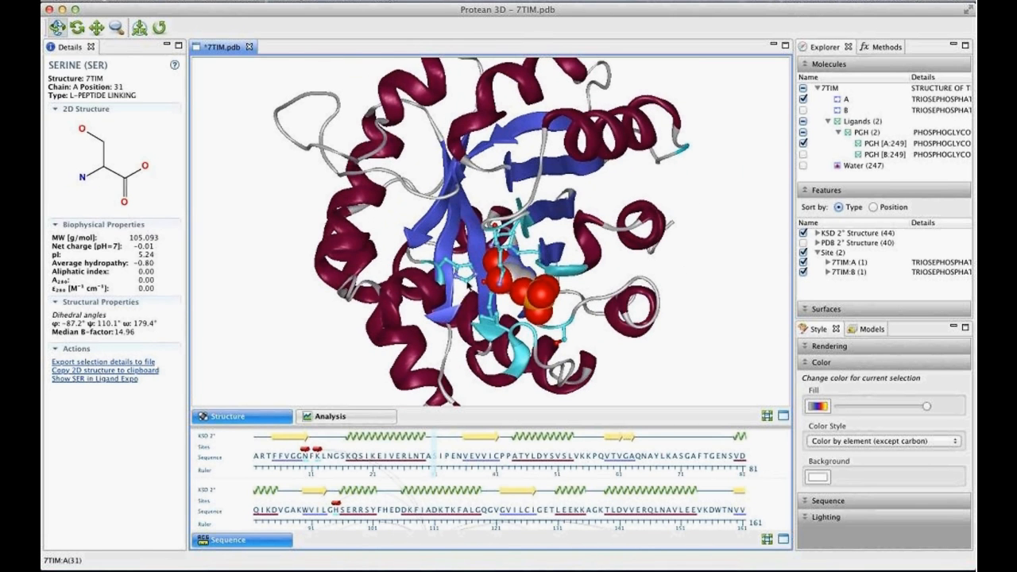
- Select histidine 95 of chain A together with the PGH A 249 ligand, show the distance between them, and clear the selection
{"action": "left_click", "coordinate": [467, 283]}
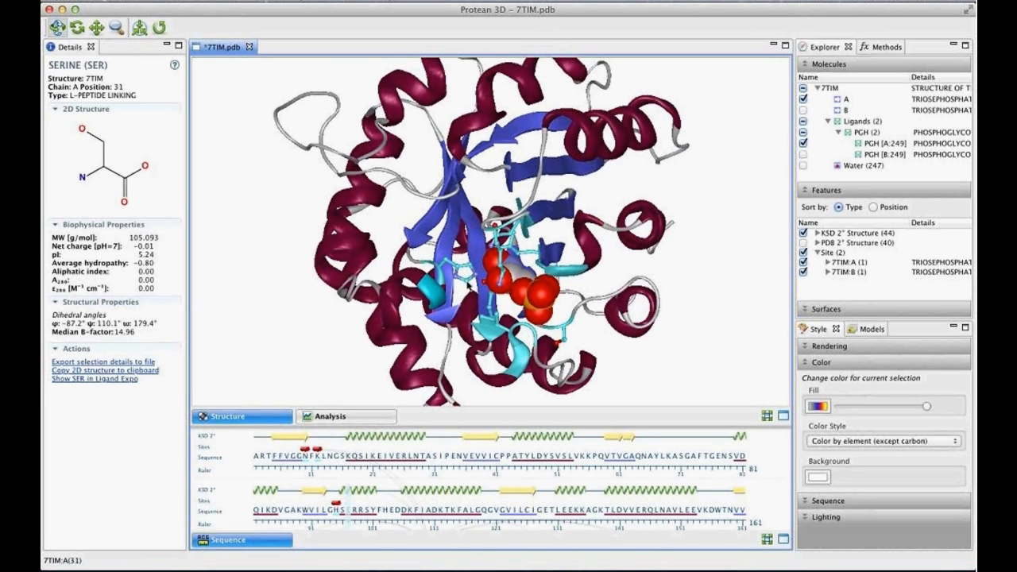
{"action": "left_click", "coordinate": [472, 276]}
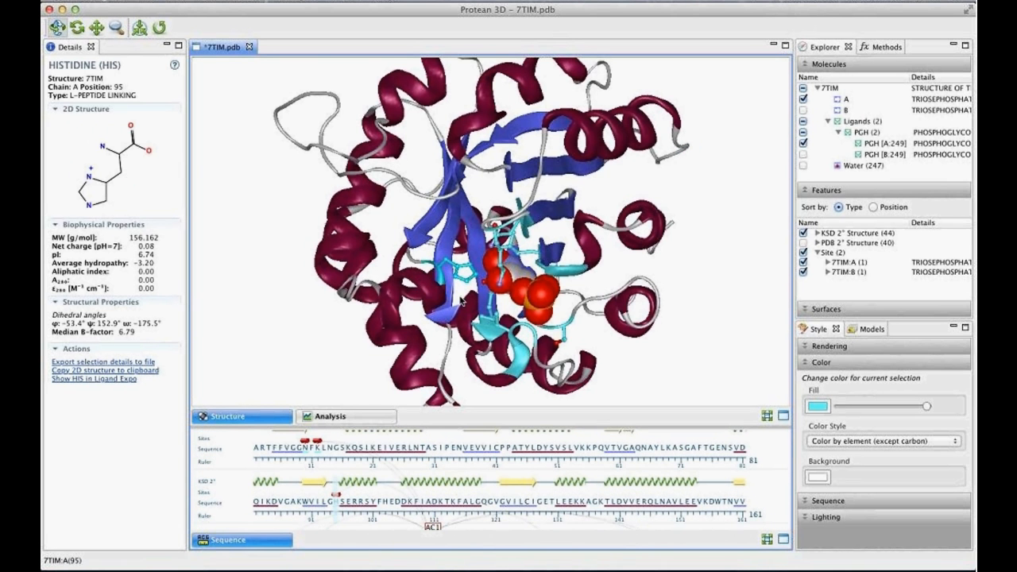
{"action": "left_click_drag", "start_coordinate": [505, 313], "coordinate": [566, 116]}
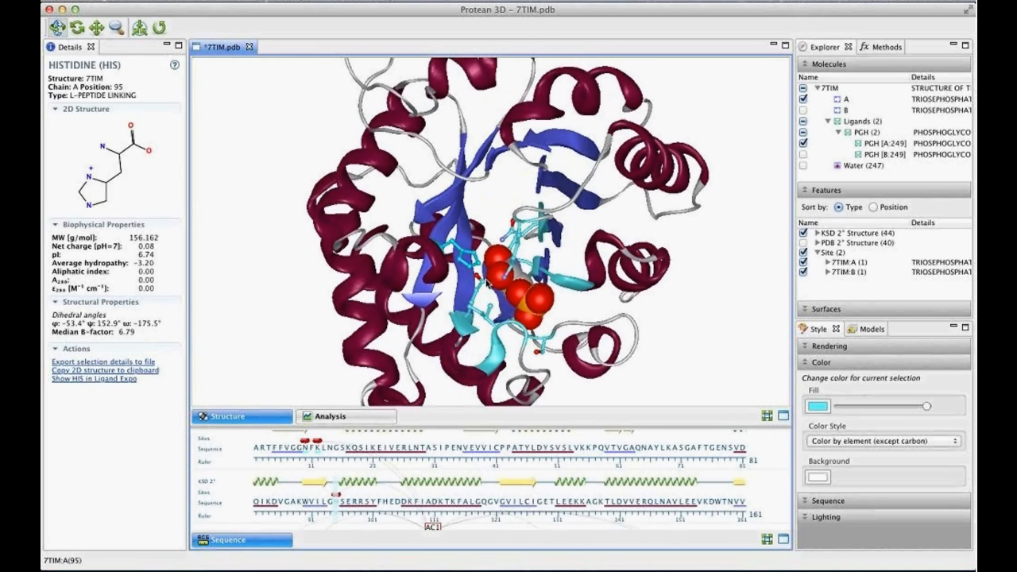
{"action": "left_click", "coordinate": [536, 302]}
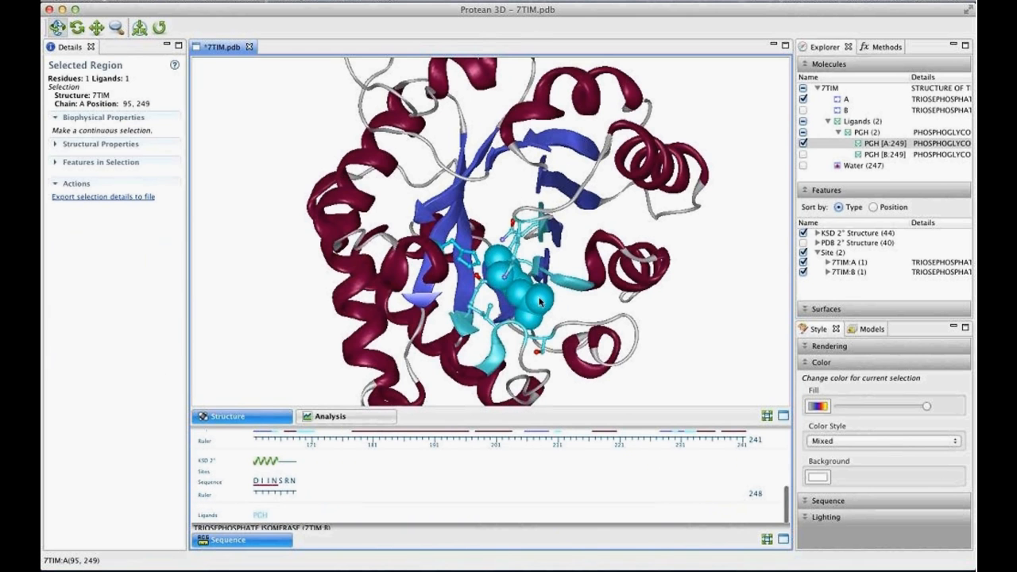
{"action": "left_click_drag", "start_coordinate": [588, 301], "coordinate": [589, 248]}
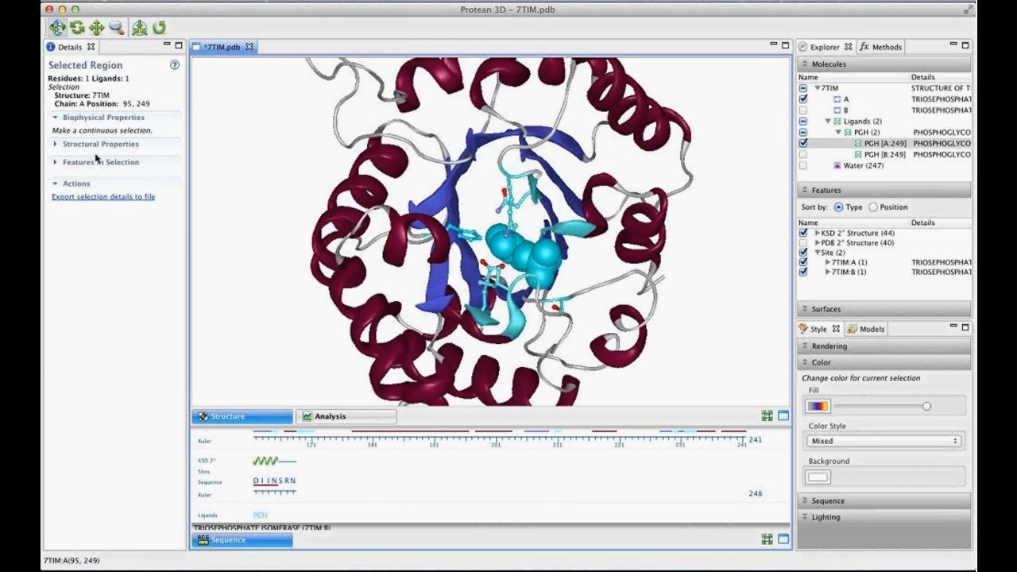
{"action": "left_click", "coordinate": [129, 146]}
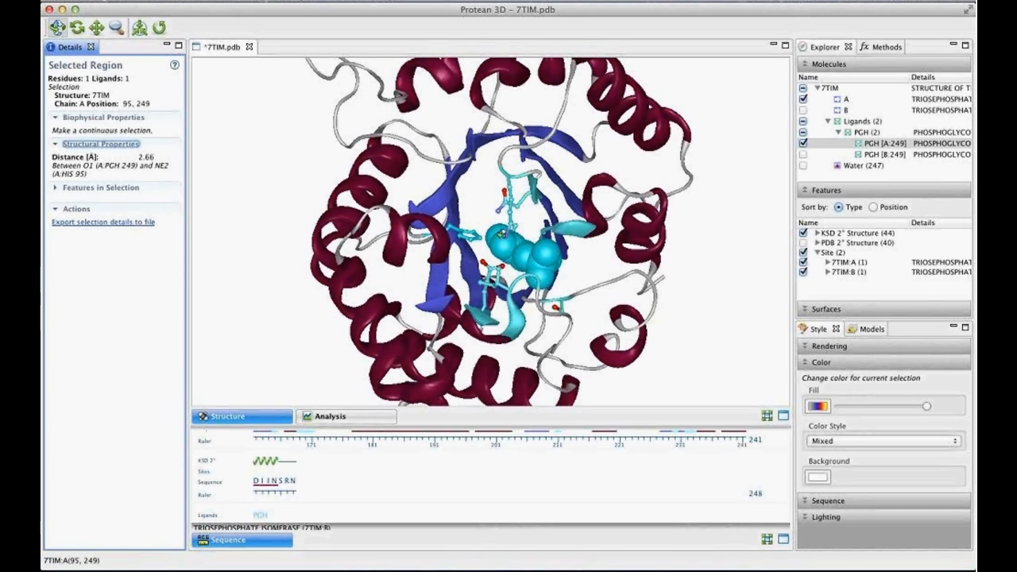
{"action": "left_click_drag", "start_coordinate": [527, 260], "coordinate": [545, 292]}
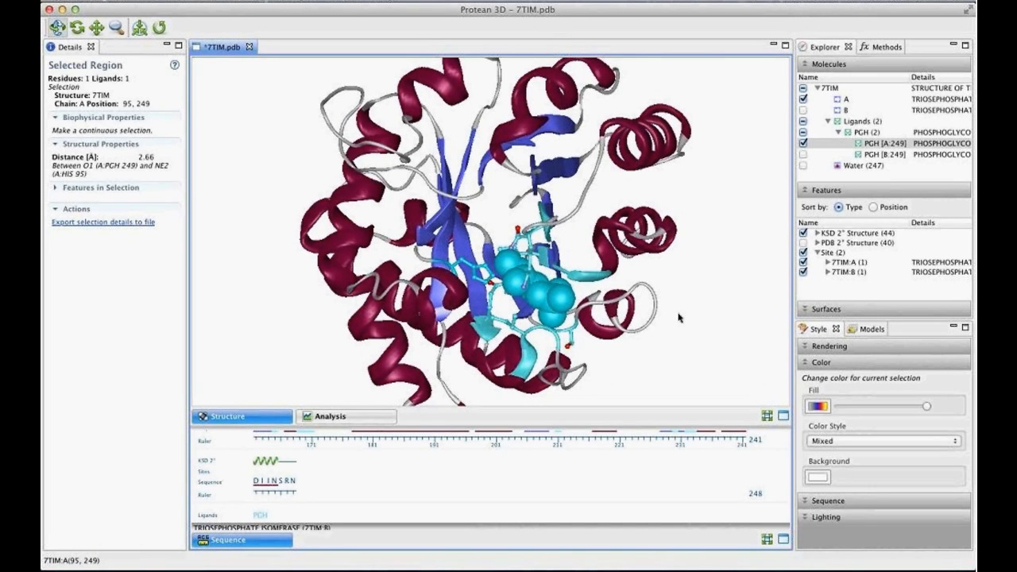
{"action": "left_click_drag", "start_coordinate": [677, 316], "coordinate": [652, 289]}
{"action": "left_click", "coordinate": [704, 265]}
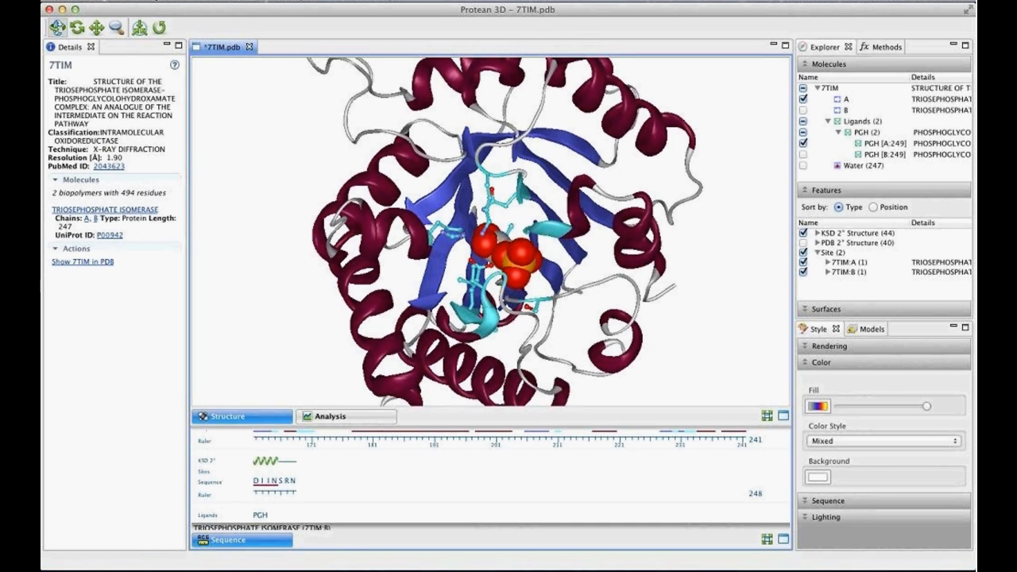
- Save the styled structure as 7TIM.structure in the Documents folder
{"action": "left_click", "coordinate": [147, 1]}
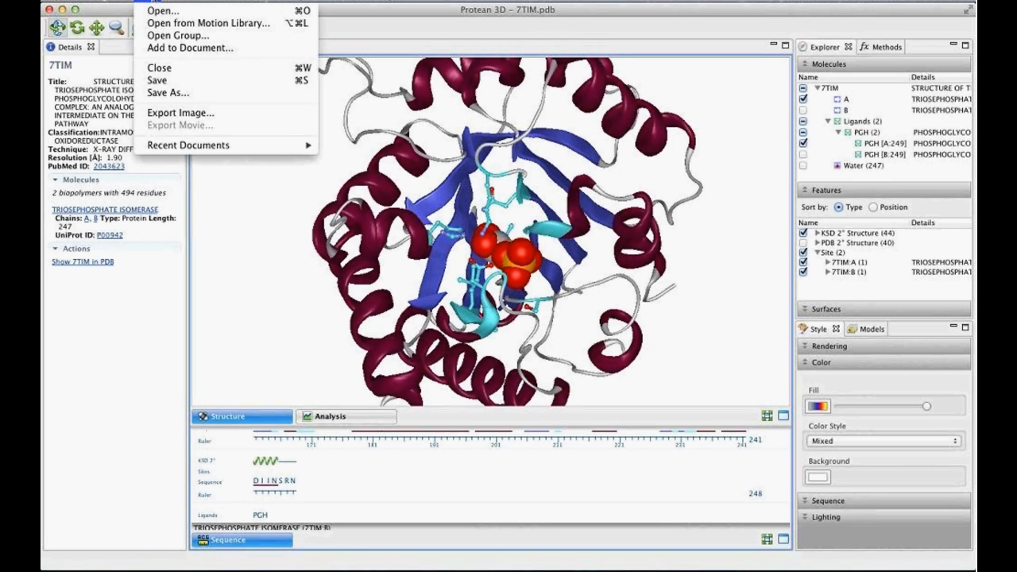
{"action": "left_click", "coordinate": [198, 94]}
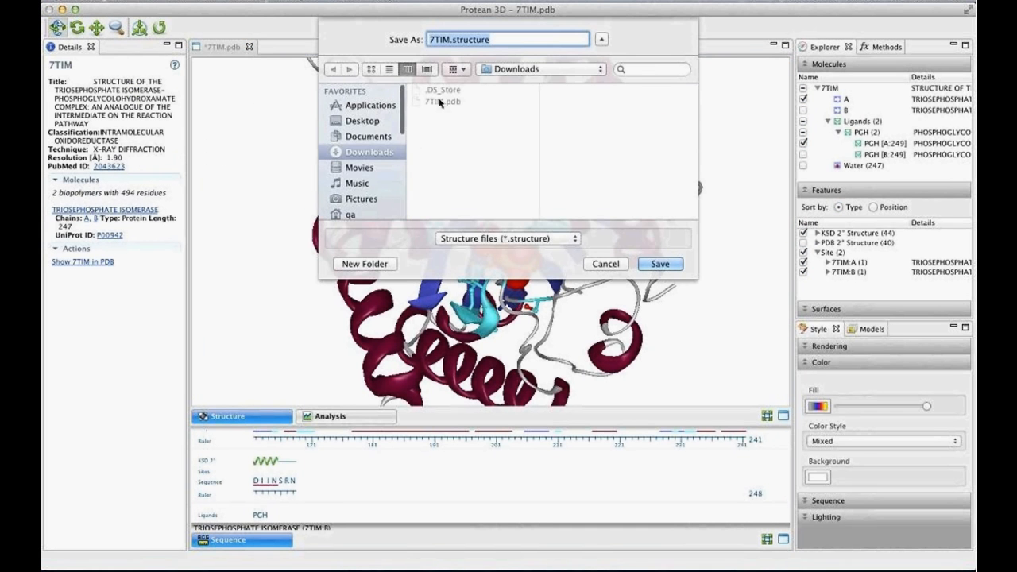
{"action": "left_click", "coordinate": [370, 136]}
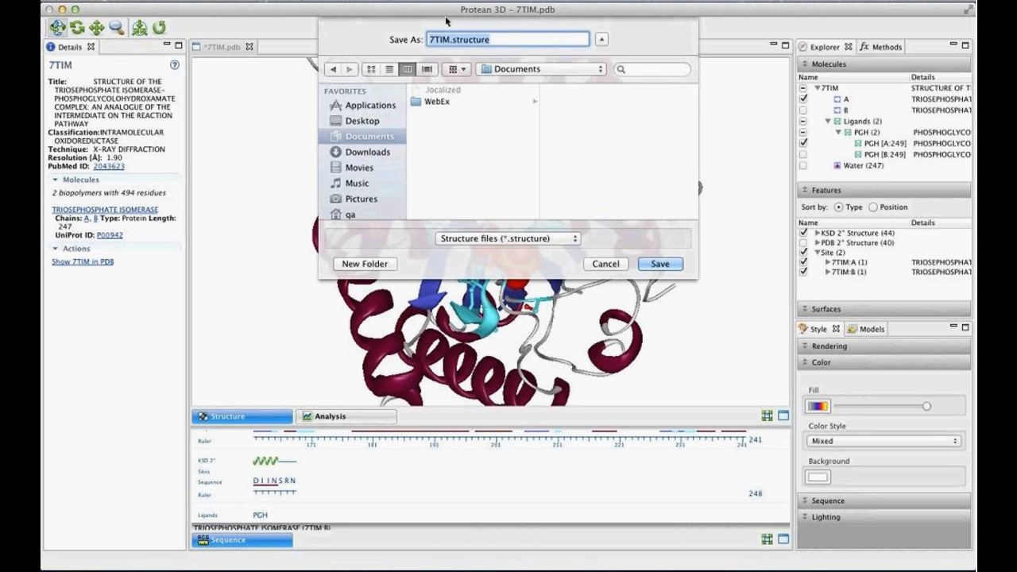
{"action": "left_click", "coordinate": [655, 266]}
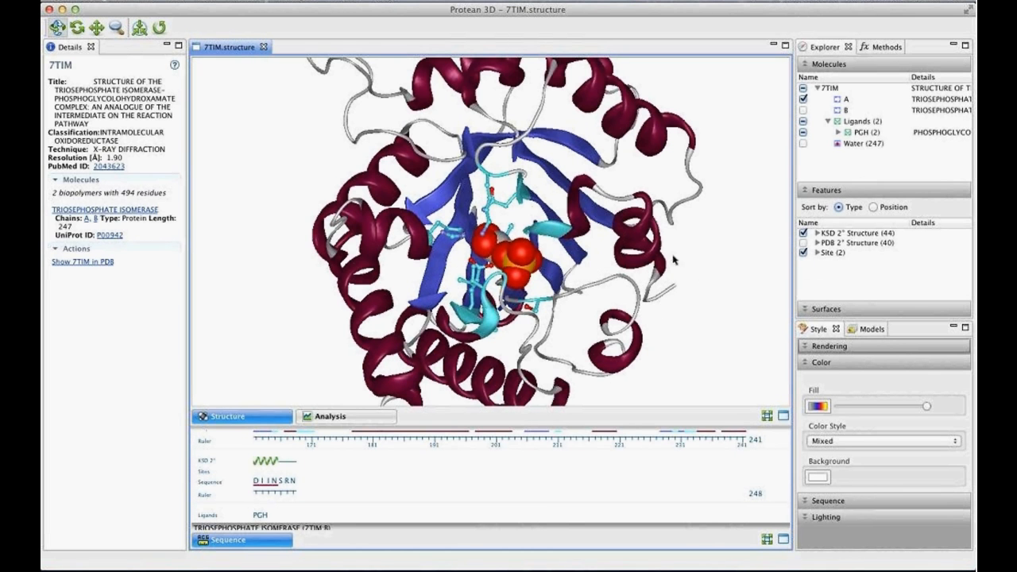
- Export the current 7TIM structure view as a PNG image named 7TIM in the Documents folder
{"action": "left_click_drag", "start_coordinate": [673, 260], "coordinate": [639, 225]}
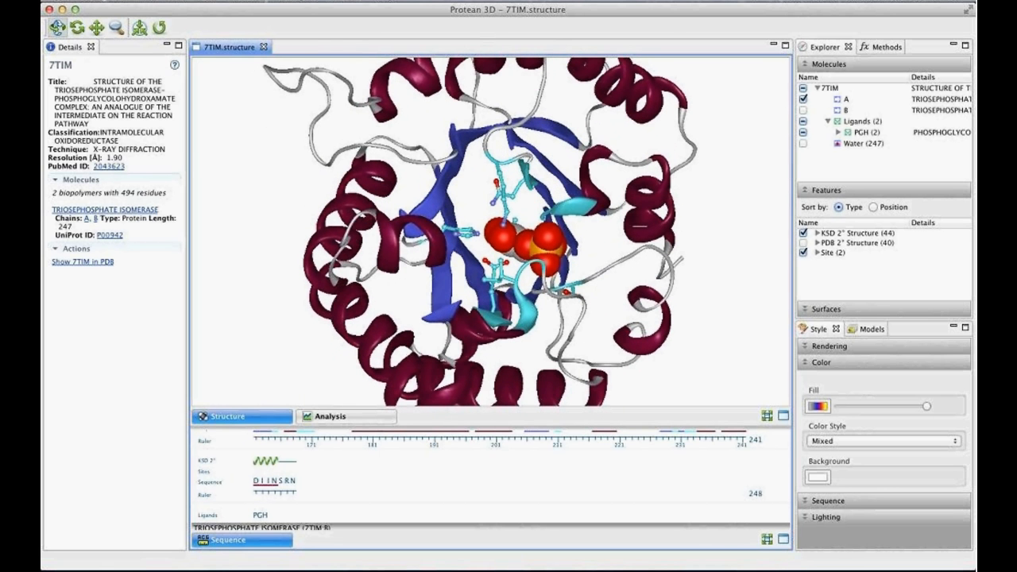
{"action": "left_click", "coordinate": [147, 1]}
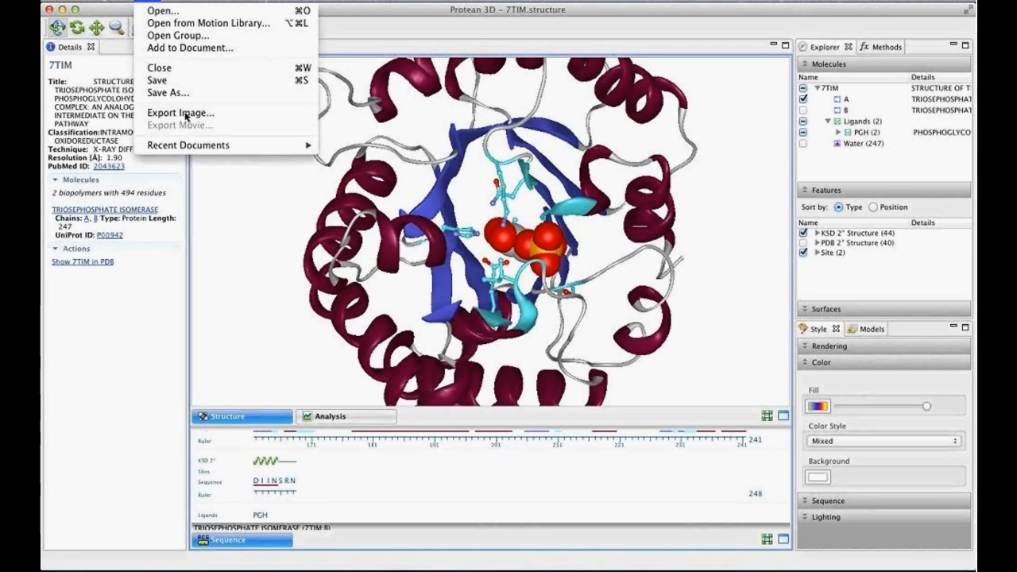
{"action": "left_click", "coordinate": [181, 113]}
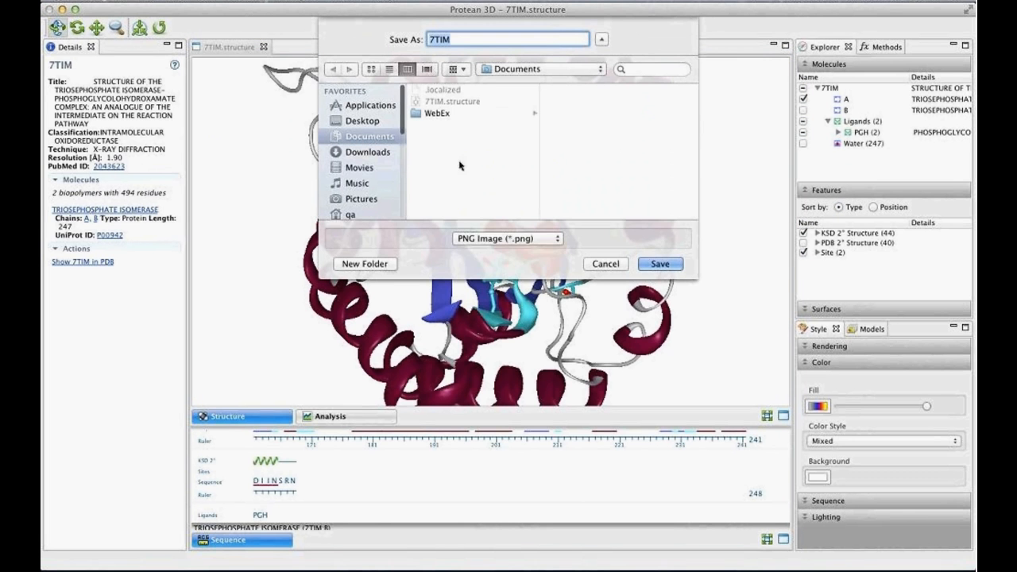
{"action": "left_click", "coordinate": [556, 239]}
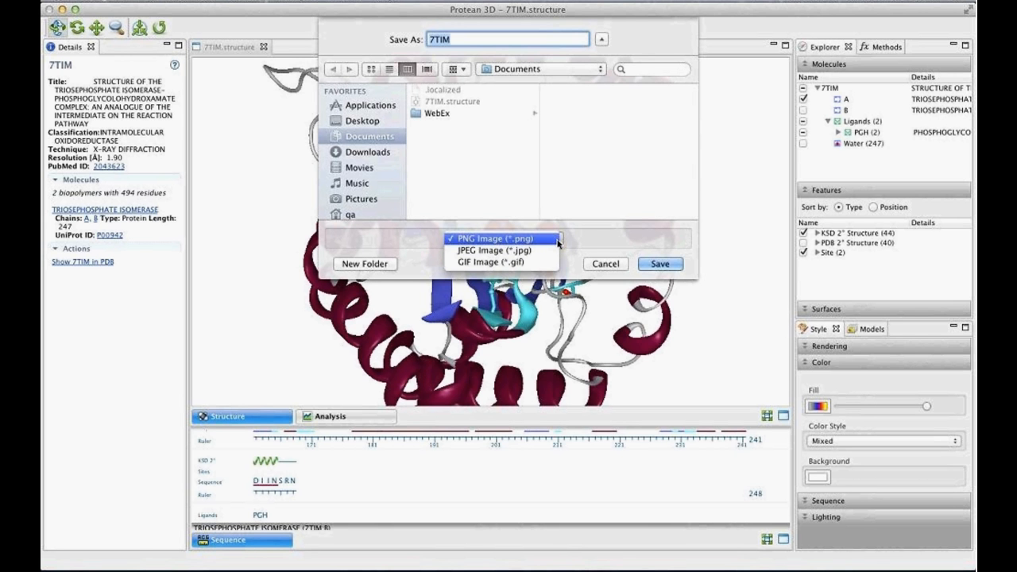
{"action": "left_click", "coordinate": [548, 239]}
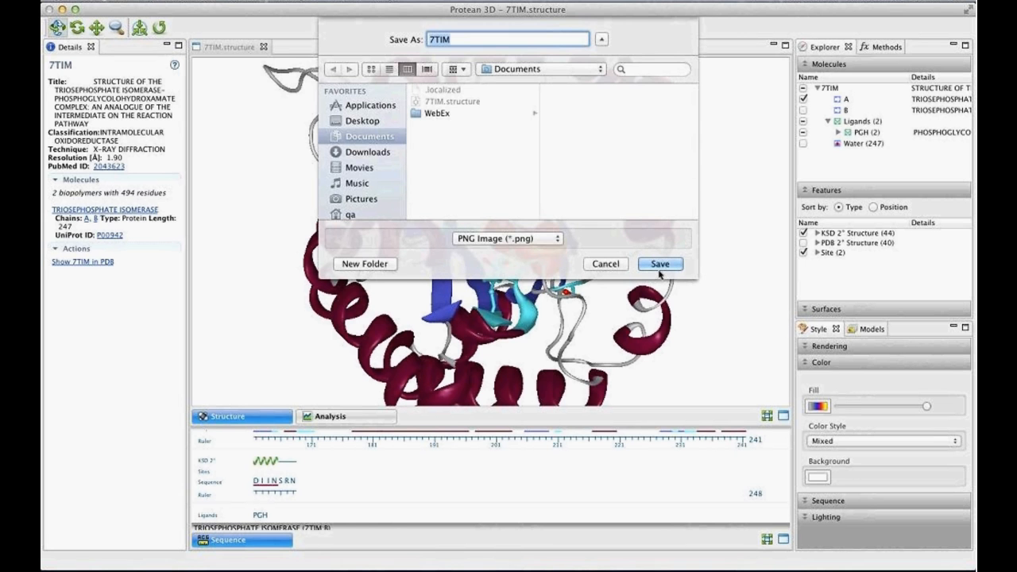
{"action": "left_click", "coordinate": [659, 265]}
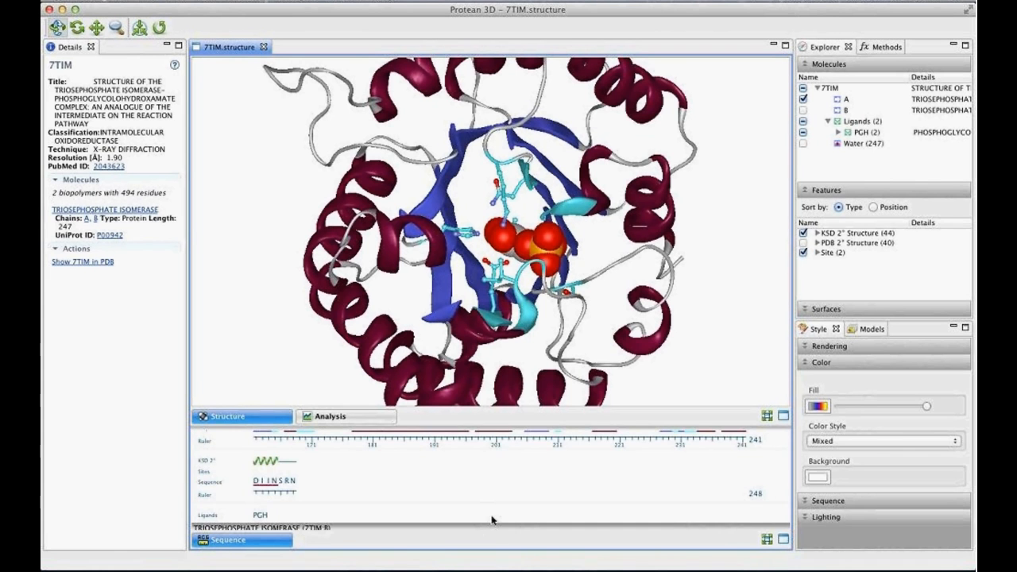
- Render the structure's side chains as Ball and Stick
{"action": "scroll", "coordinate": [493, 521], "scroll_direction": "up", "scroll_amount": 5}
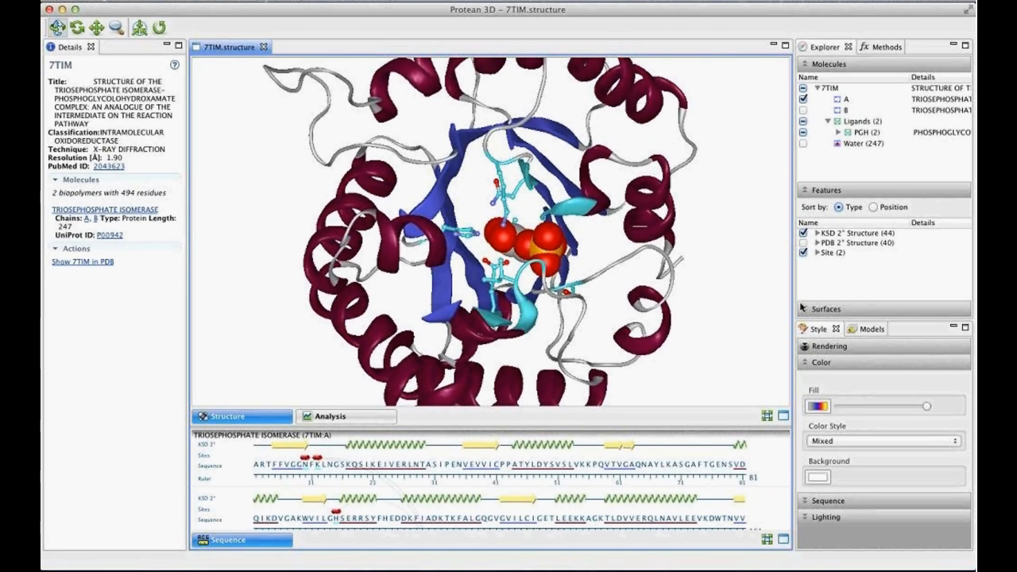
{"action": "left_click", "coordinate": [826, 347]}
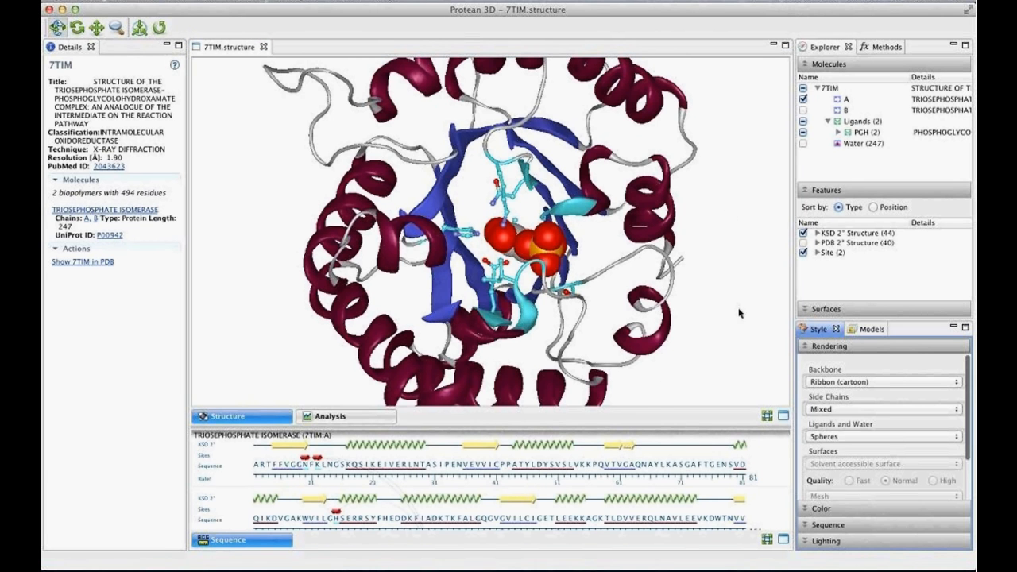
{"action": "left_click", "coordinate": [834, 410]}
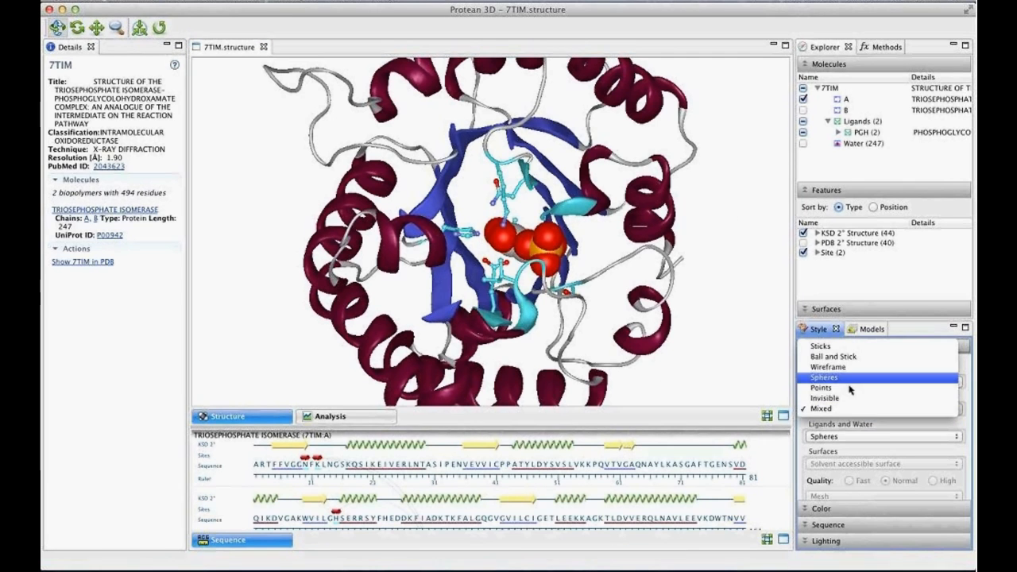
{"action": "left_click", "coordinate": [854, 357]}
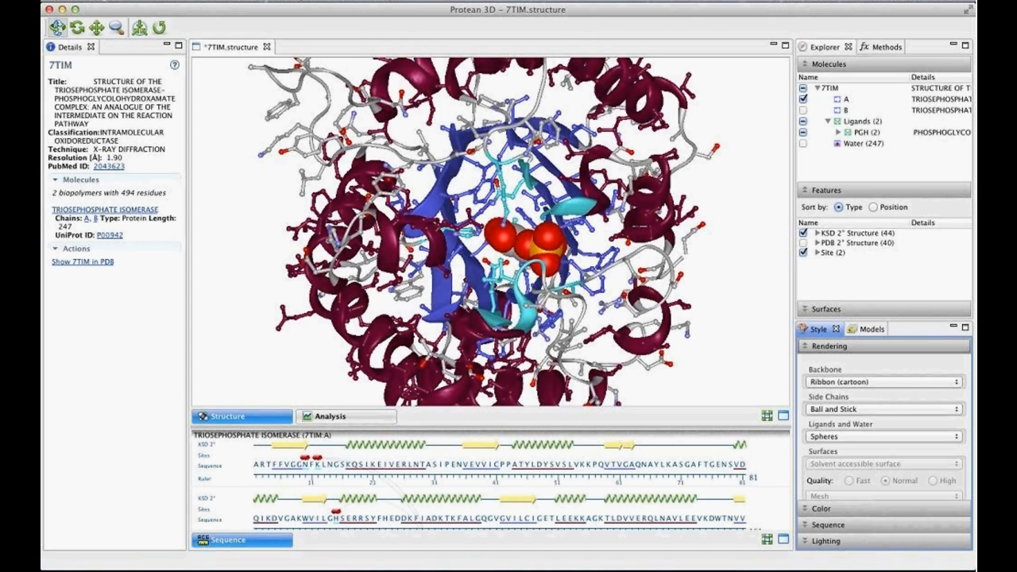
- Try the Tube rendering for the backbone, and set the backbone back to Ribbon (cartoon)
{"action": "left_click", "coordinate": [849, 385]}
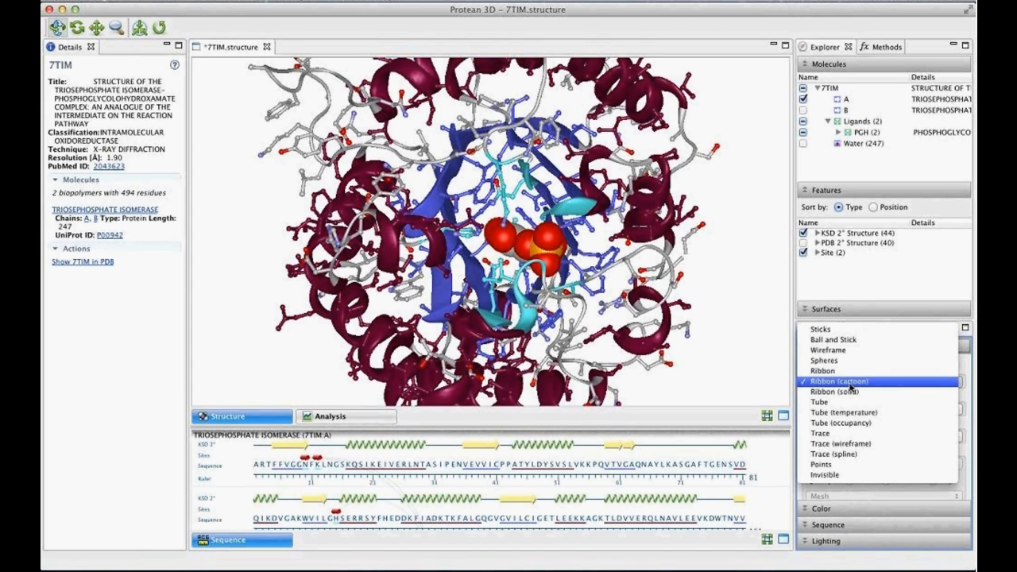
{"action": "left_click", "coordinate": [847, 403]}
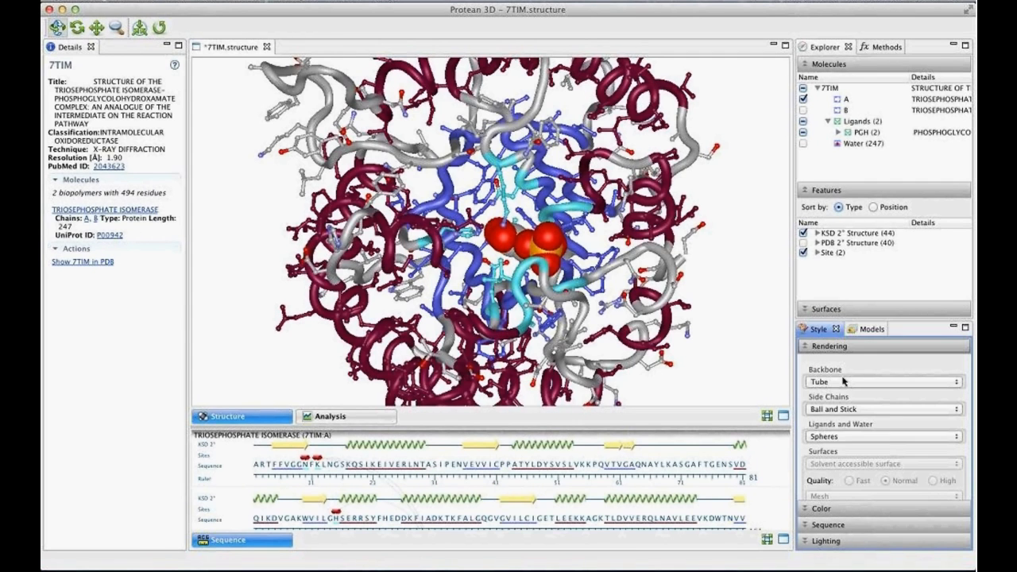
{"action": "left_click", "coordinate": [844, 382]}
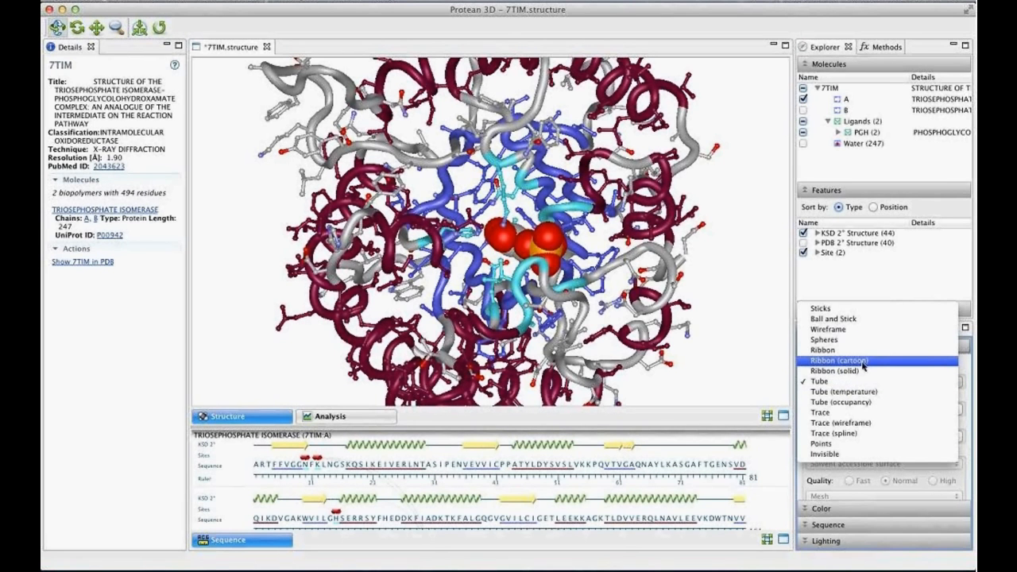
{"action": "left_click", "coordinate": [863, 362]}
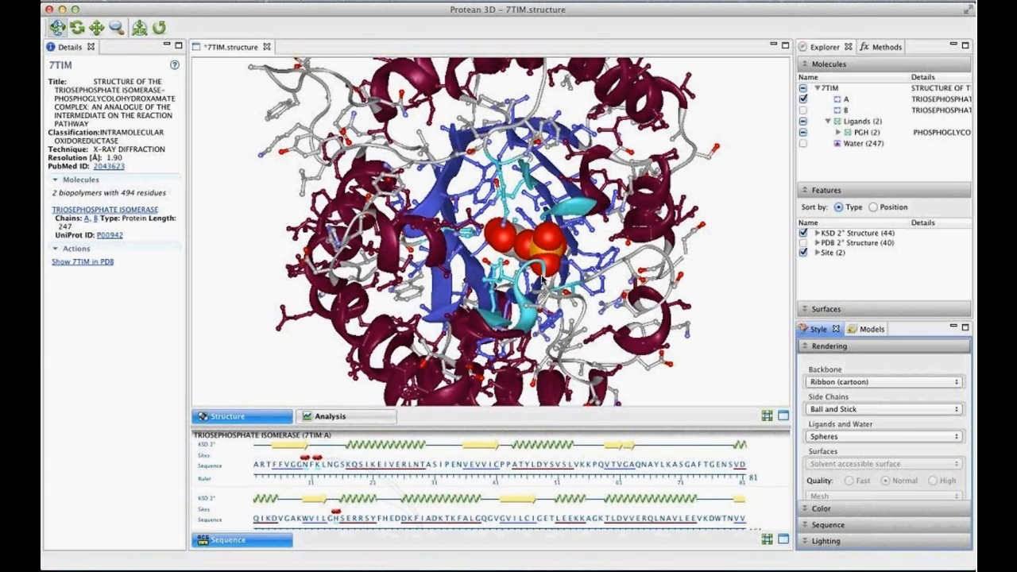
- Set the side chain rendering of the structure to Invisible
{"action": "left_click_drag", "start_coordinate": [537, 258], "coordinate": [531, 219]}
{"action": "left_click", "coordinate": [830, 410]}
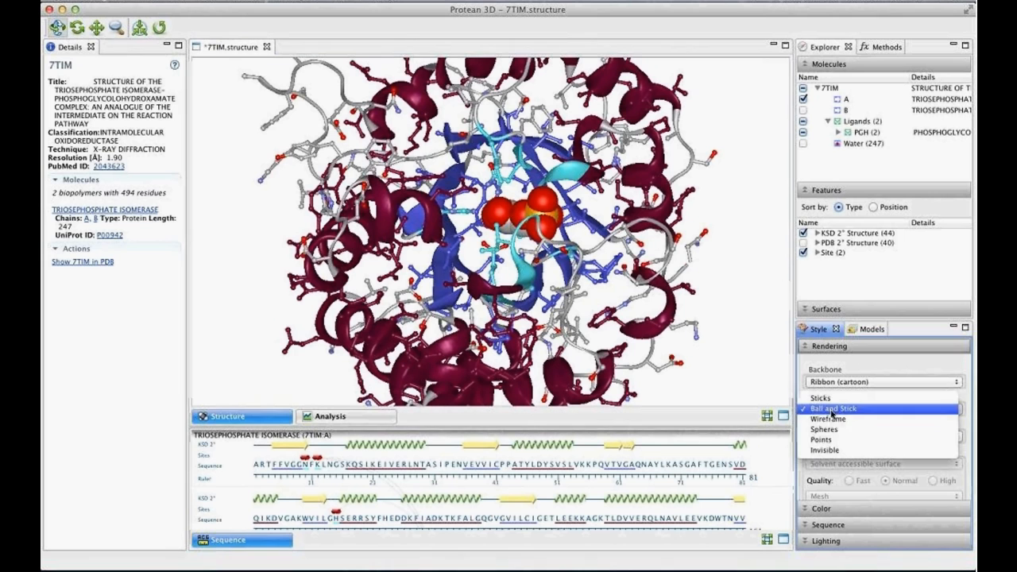
{"action": "left_click", "coordinate": [830, 450]}
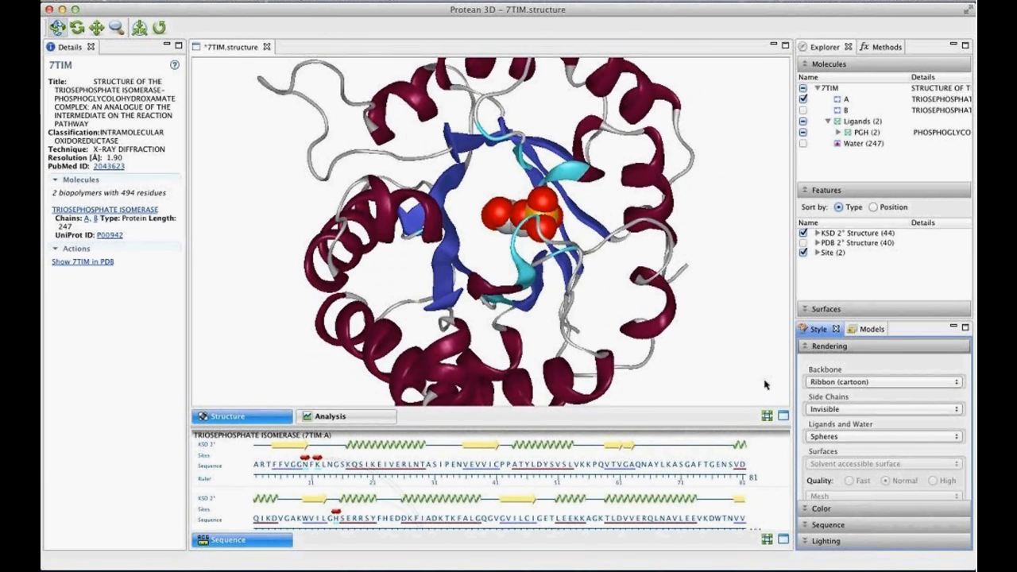
- Show chain B and its PGH [B:249] ligand, and center the view on the complete two-chain structure
{"action": "left_click", "coordinate": [803, 111]}
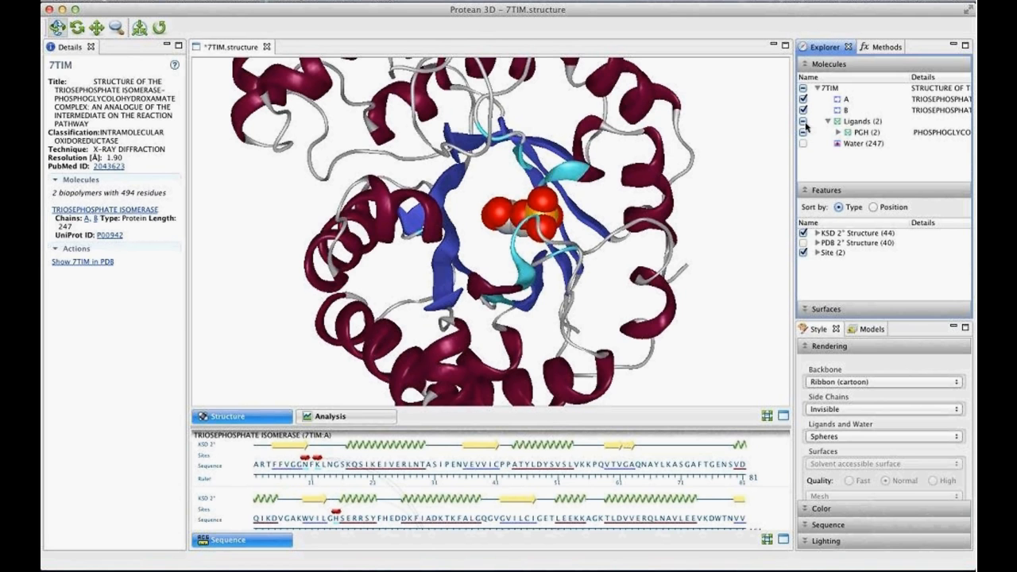
{"action": "left_click", "coordinate": [838, 132]}
{"action": "left_click", "coordinate": [803, 155]}
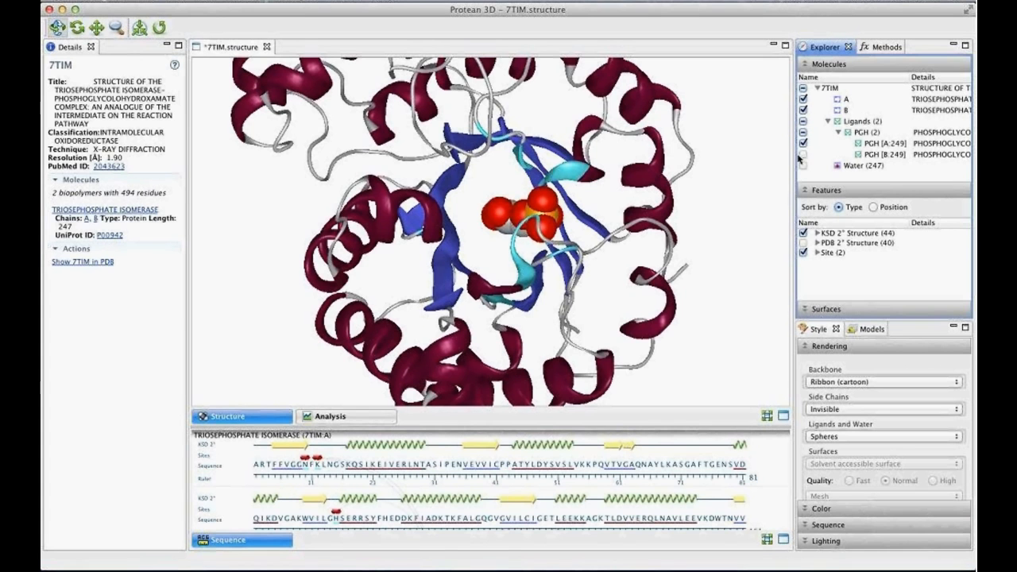
{"action": "left_click_drag", "start_coordinate": [550, 318], "coordinate": [242, 242]}
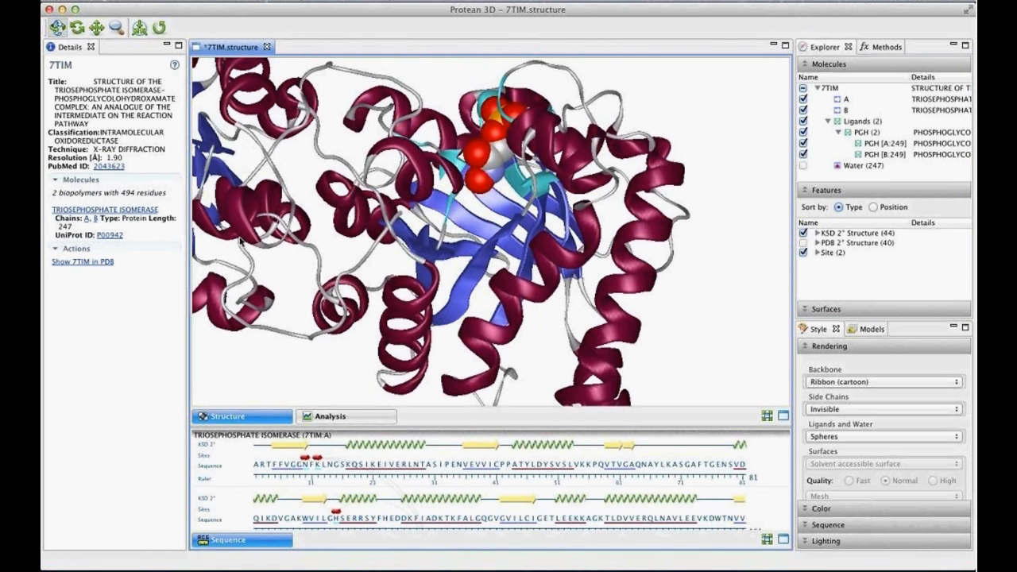
{"action": "left_click", "coordinate": [139, 28]}
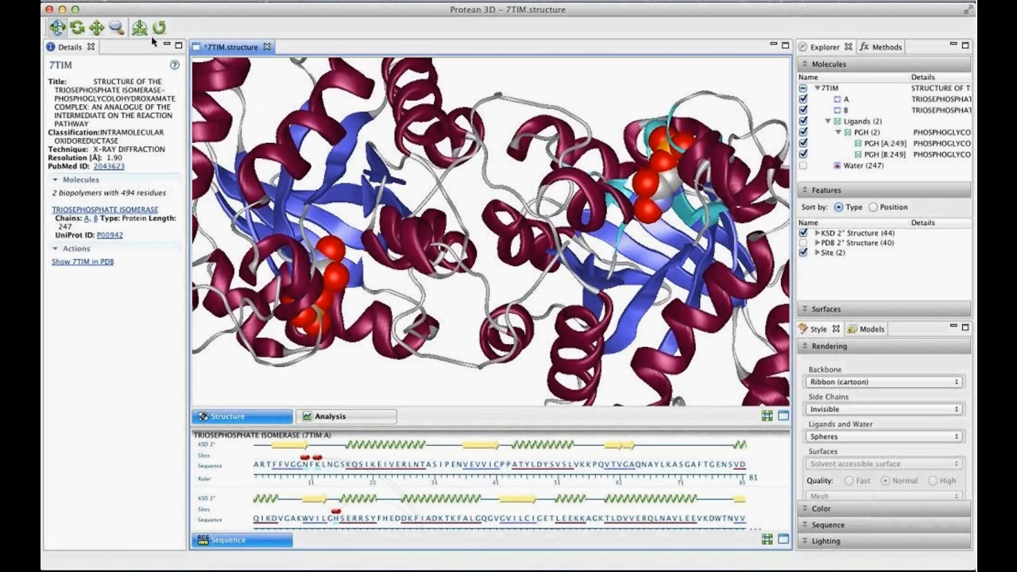
{"action": "scroll", "coordinate": [482, 192], "scroll_direction": "down", "scroll_amount": 1}
{"action": "scroll", "coordinate": [481, 192], "scroll_direction": "down", "scroll_amount": 3}
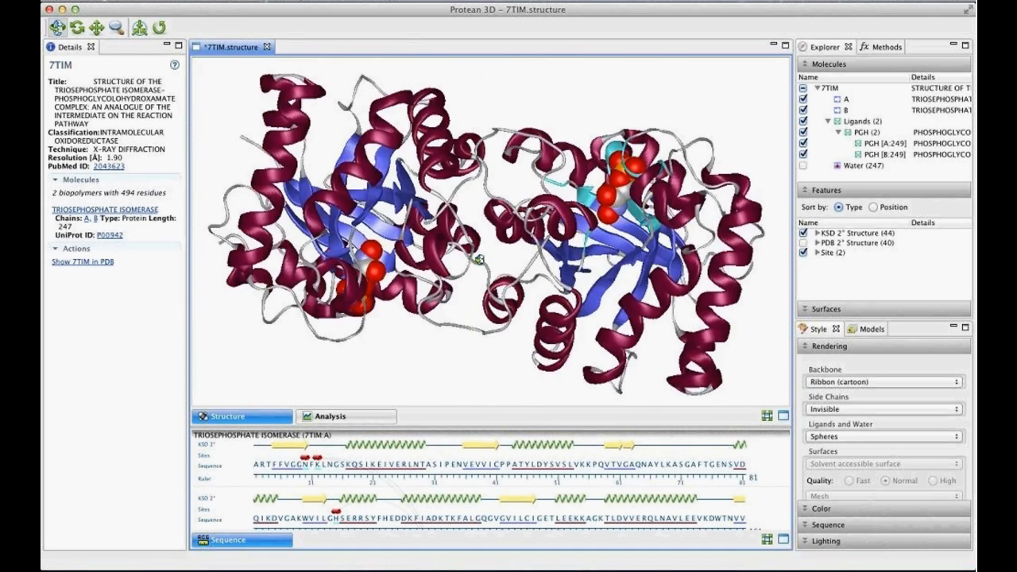
{"action": "left_click_drag", "start_coordinate": [481, 193], "coordinate": [540, 195]}
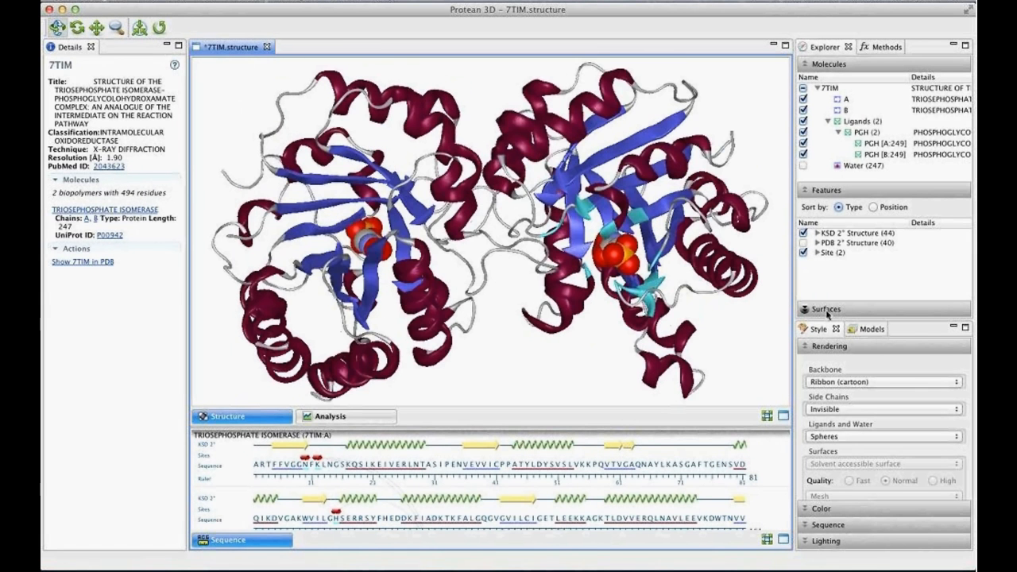
- Create a normal-quality molecular surface covering chains A and B
{"action": "left_click", "coordinate": [828, 310]}
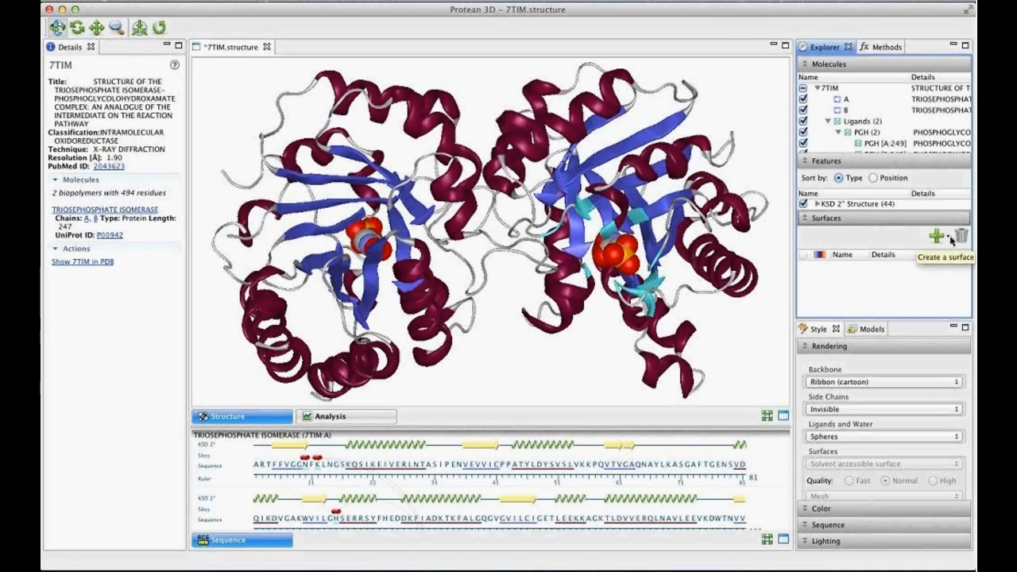
{"action": "left_click", "coordinate": [951, 238]}
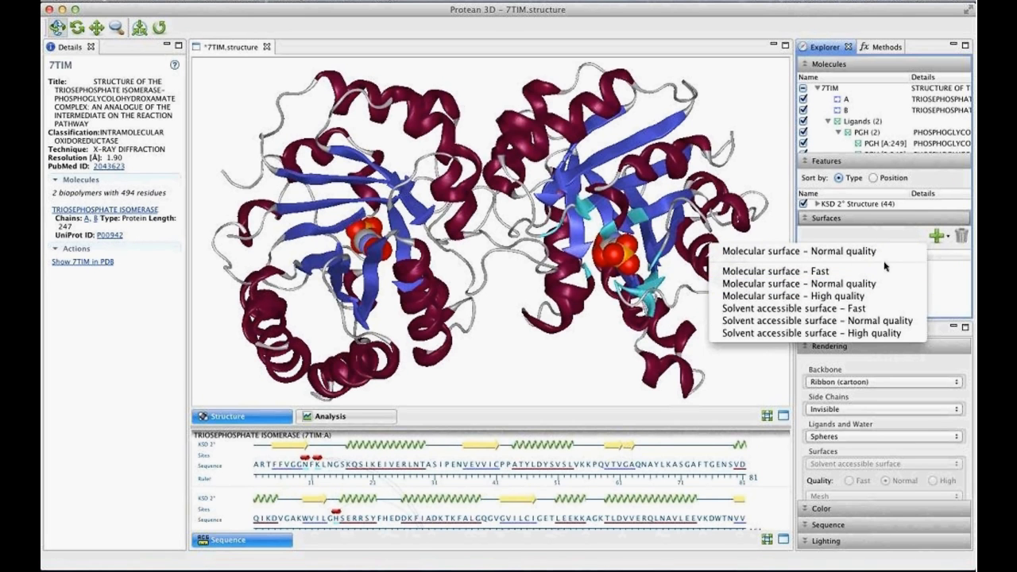
{"action": "left_click", "coordinate": [938, 238]}
{"action": "left_click", "coordinate": [939, 237]}
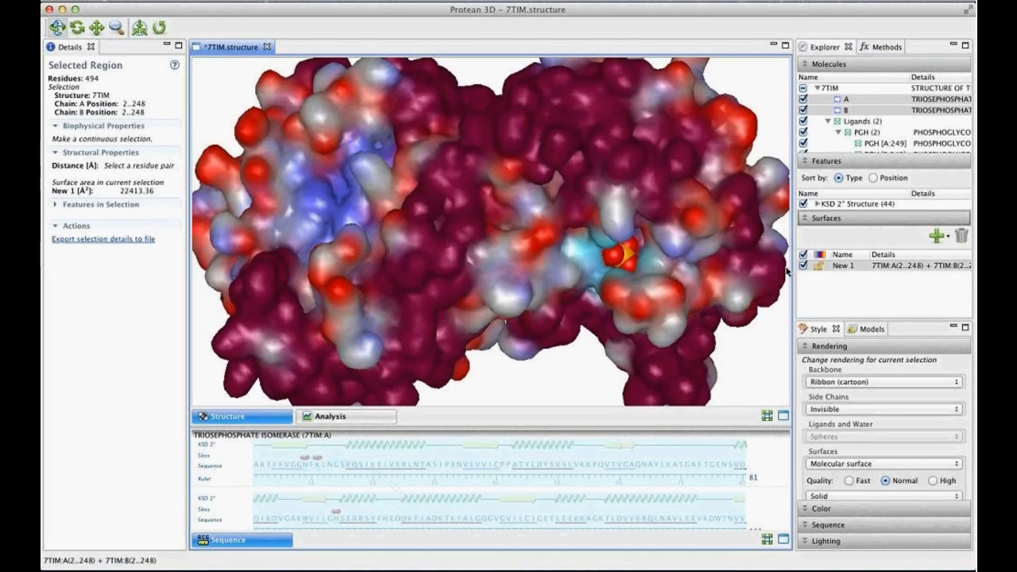
- Color the selected chains and their molecular surface by element (except carbon)
{"action": "left_click_drag", "start_coordinate": [515, 99], "coordinate": [527, 193]}
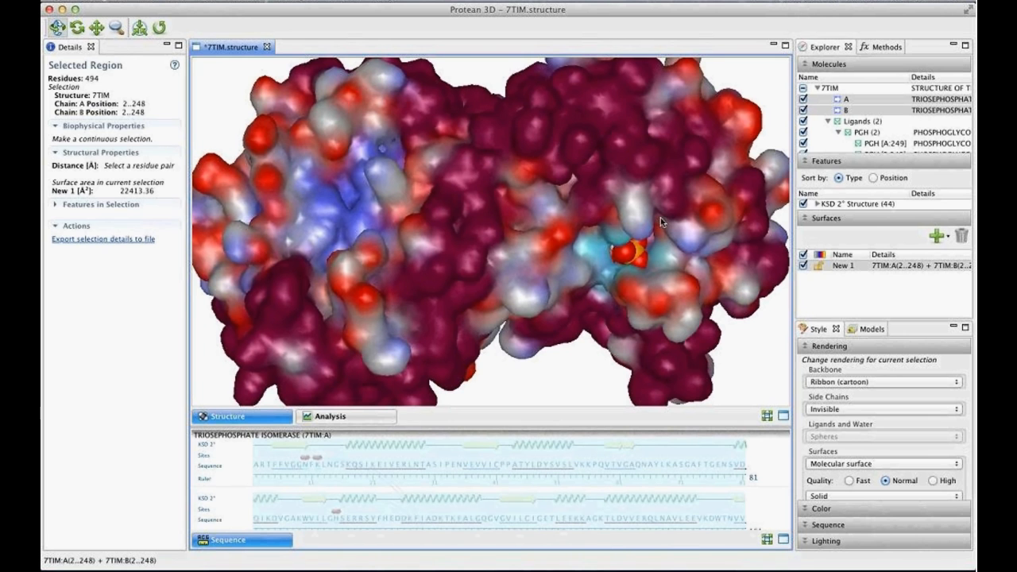
{"action": "left_click_drag", "start_coordinate": [460, 111], "coordinate": [491, 172]}
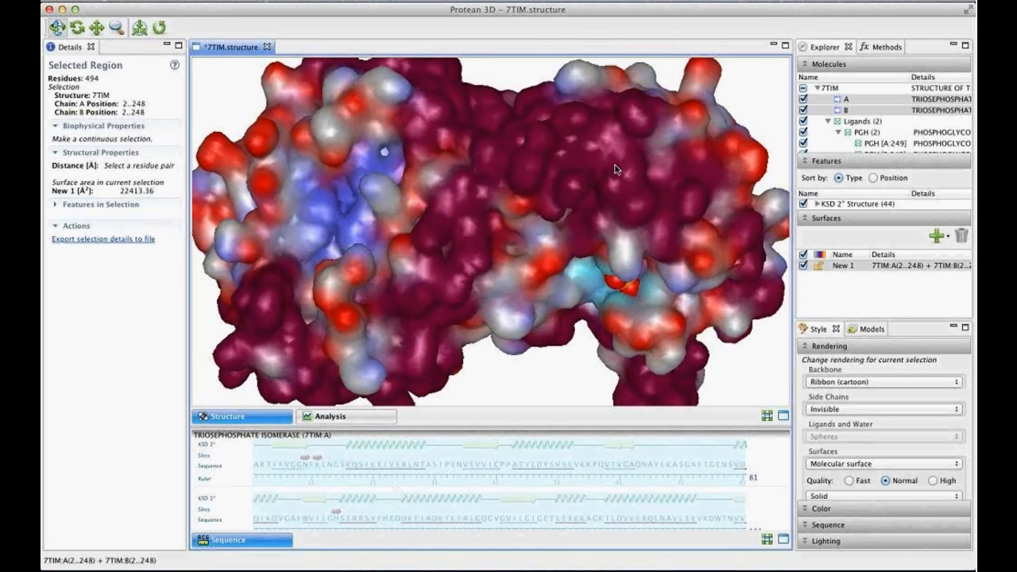
{"action": "left_click", "coordinate": [863, 512]}
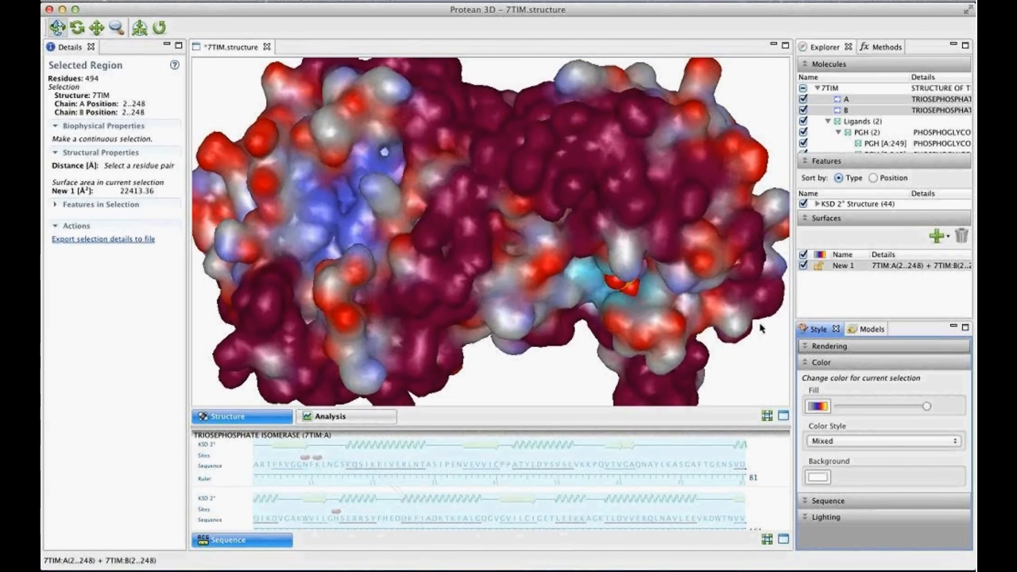
{"action": "left_click", "coordinate": [876, 444]}
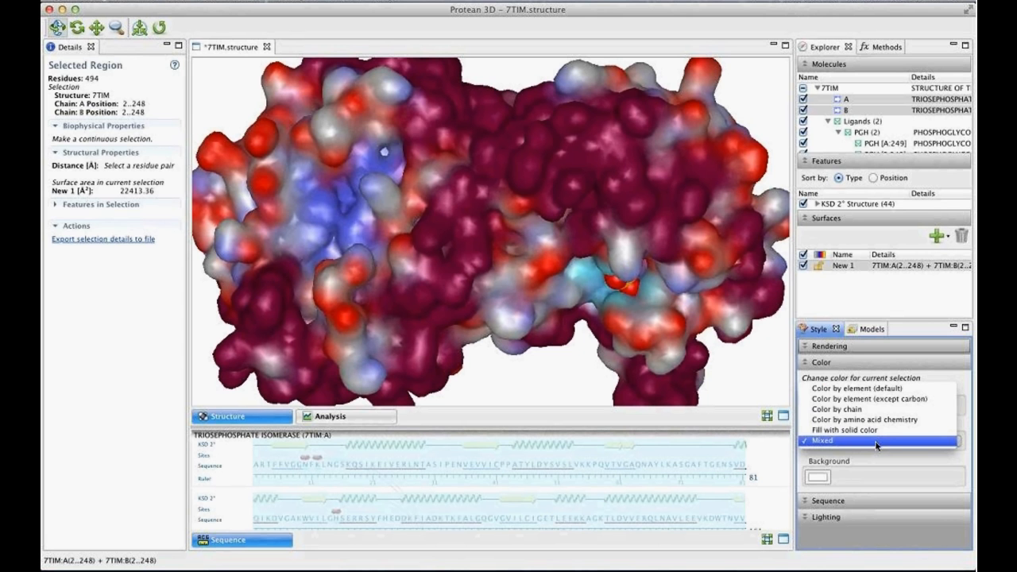
{"action": "left_click", "coordinate": [893, 400]}
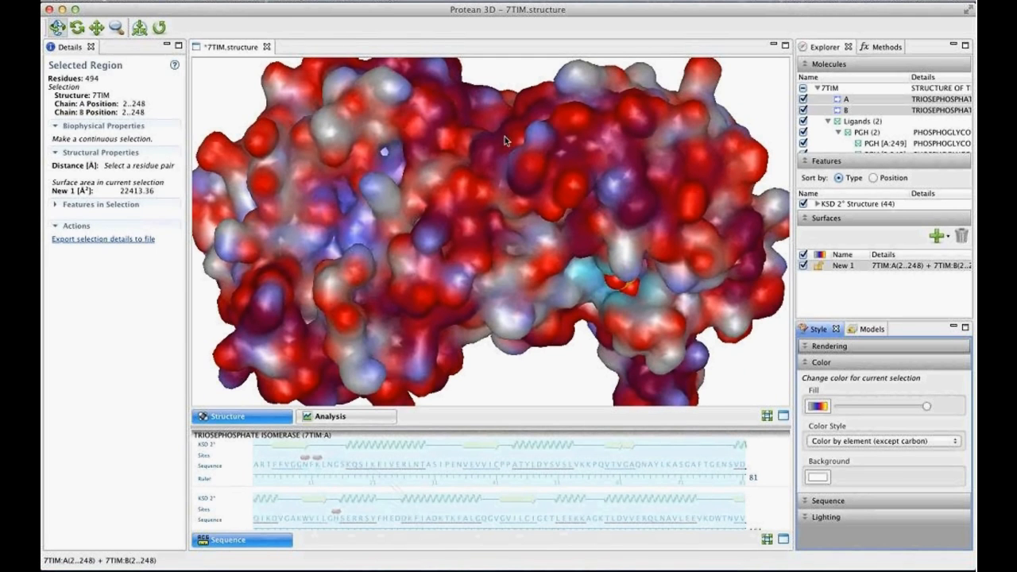
- Change the rendering of the PGH [A:249] ligand to Ball and Stick
{"action": "left_click_drag", "start_coordinate": [504, 122], "coordinate": [487, 184]}
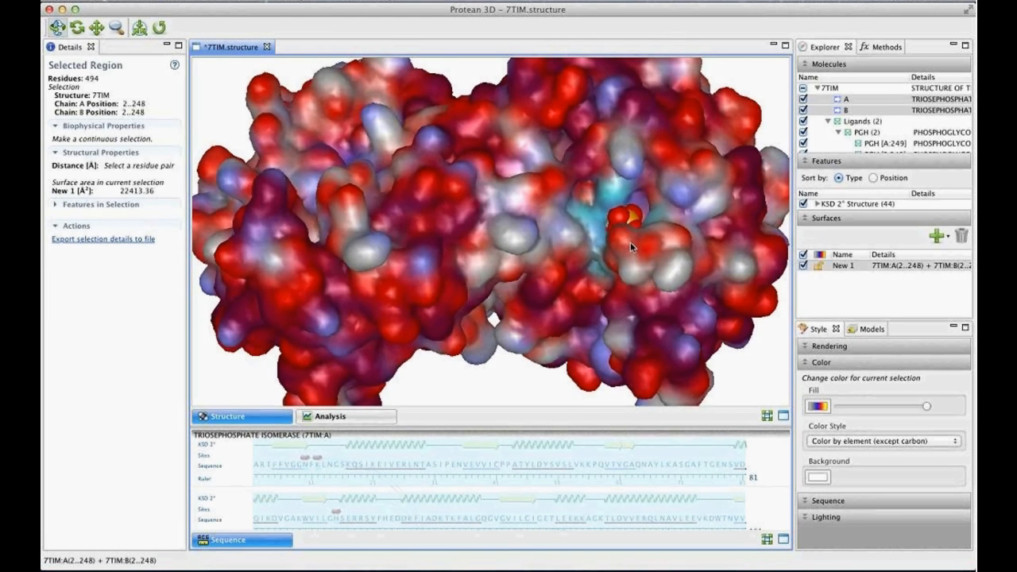
{"action": "left_click", "coordinate": [627, 218]}
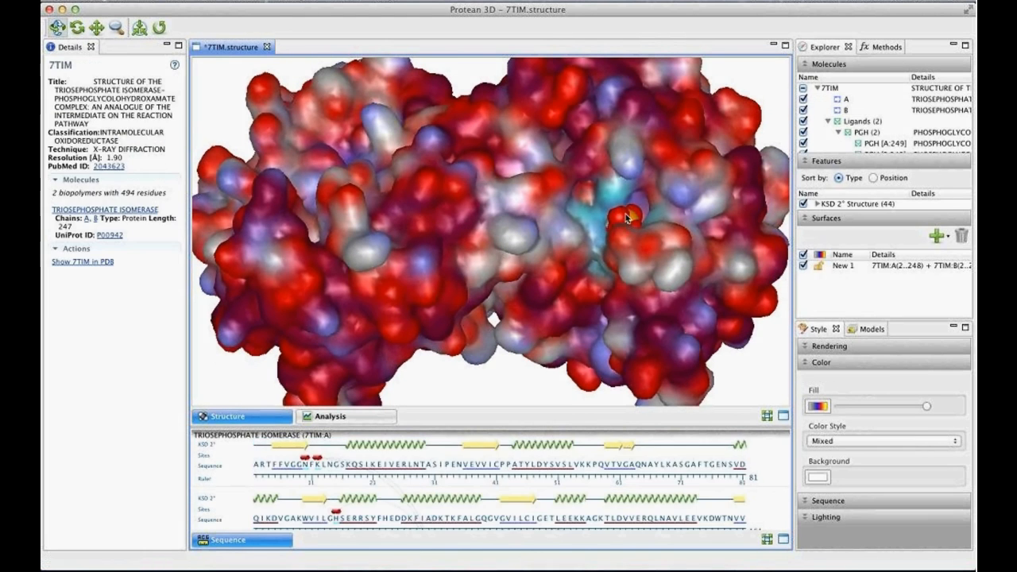
{"action": "left_click_drag", "start_coordinate": [617, 309], "coordinate": [614, 366]}
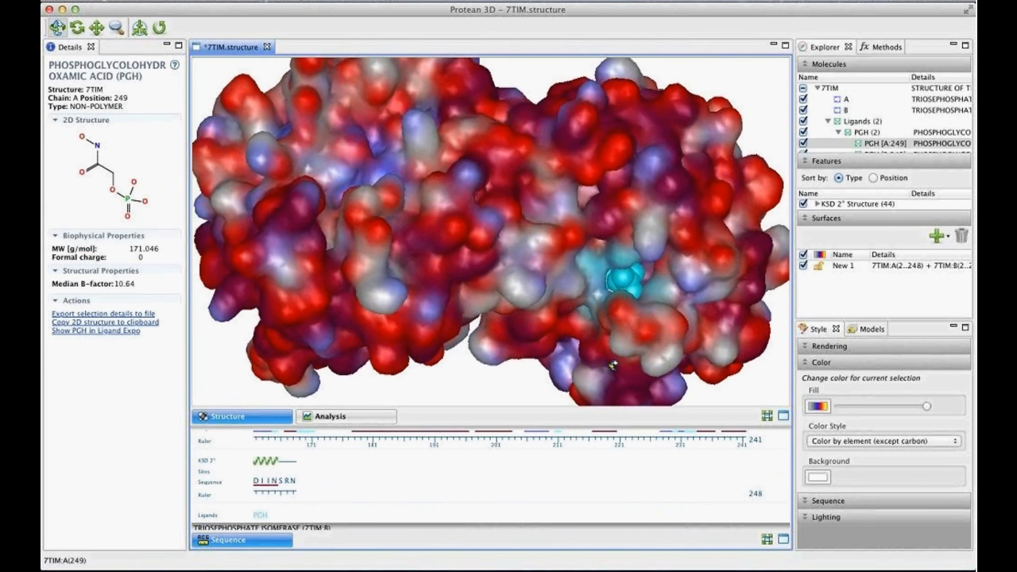
{"action": "left_click", "coordinate": [831, 345]}
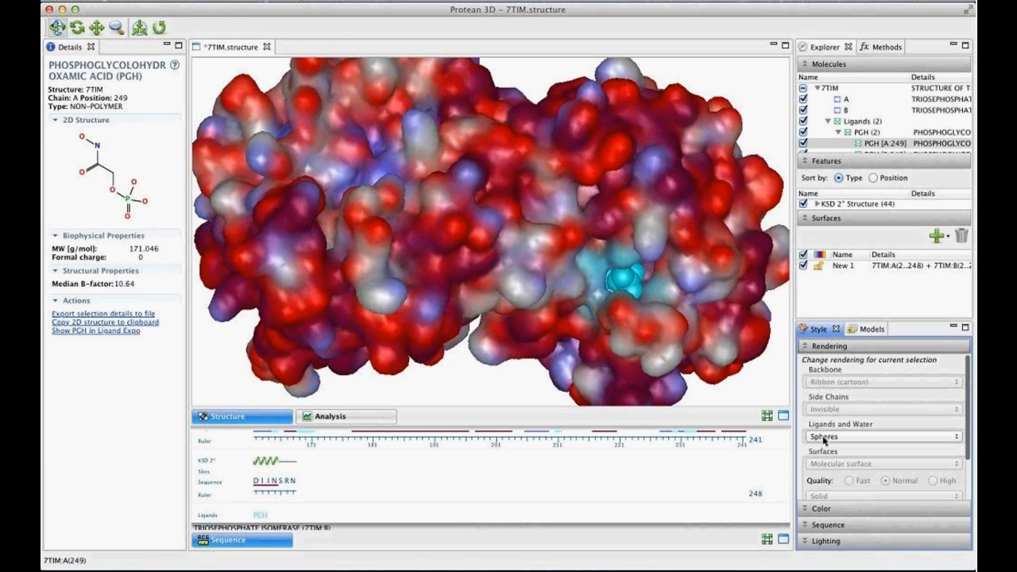
{"action": "left_click", "coordinate": [843, 442]}
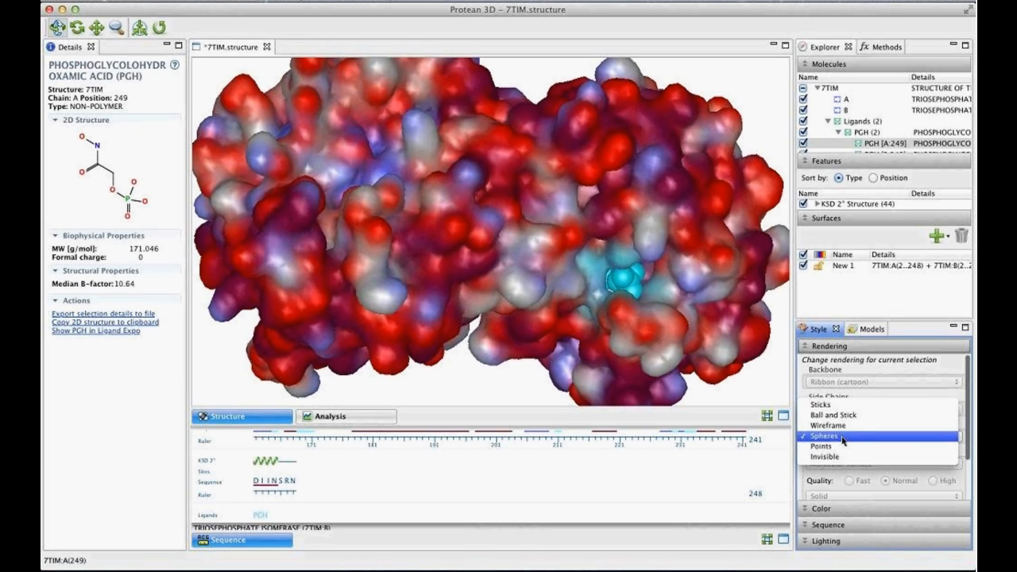
{"action": "left_click", "coordinate": [850, 416]}
{"action": "left_click_drag", "start_coordinate": [507, 265], "coordinate": [628, 287]}
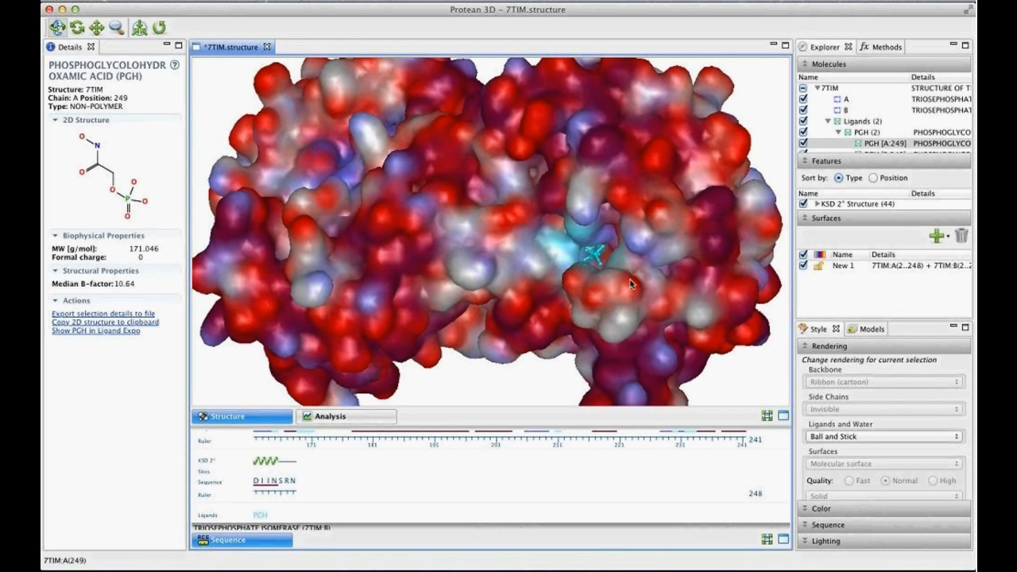
{"action": "scroll", "coordinate": [632, 290], "scroll_direction": "up", "scroll_amount": 3}
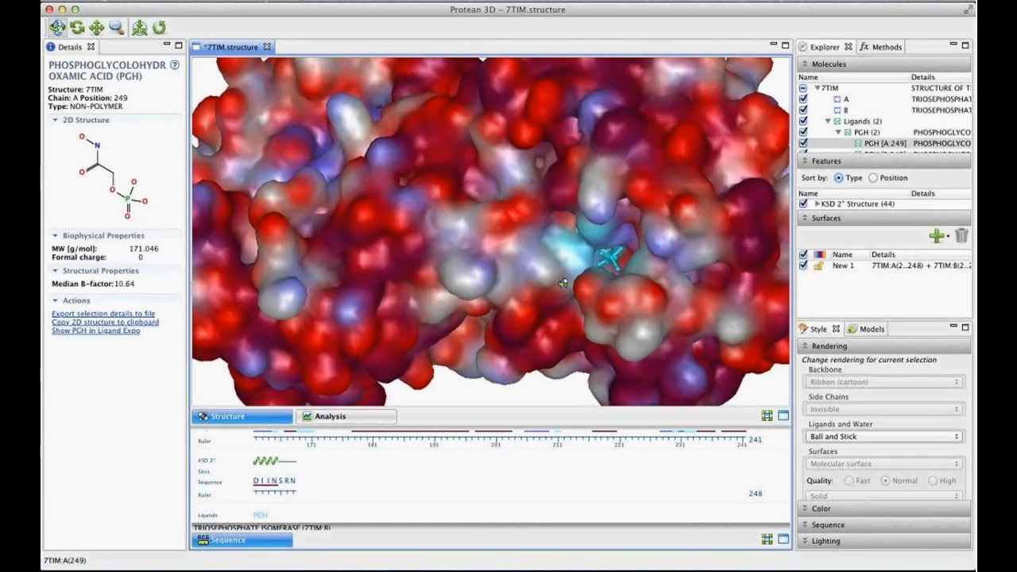
{"action": "mouse_move", "coordinate": [565, 273]}
{"action": "left_mouse_down"}
{"action": "mouse_move", "coordinate": [573, 284]}
{"action": "mouse_move", "coordinate": [575, 274]}
{"action": "left_mouse_up"}
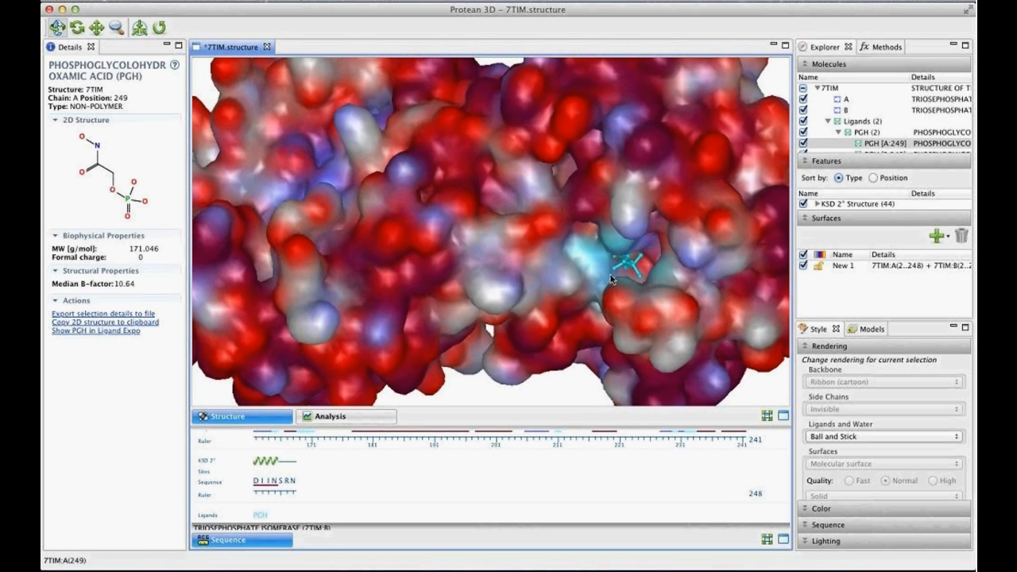
- Create a normal-quality solvent accessible surface for chain B of the structure
{"action": "left_click_drag", "start_coordinate": [482, 95], "coordinate": [341, 190]}
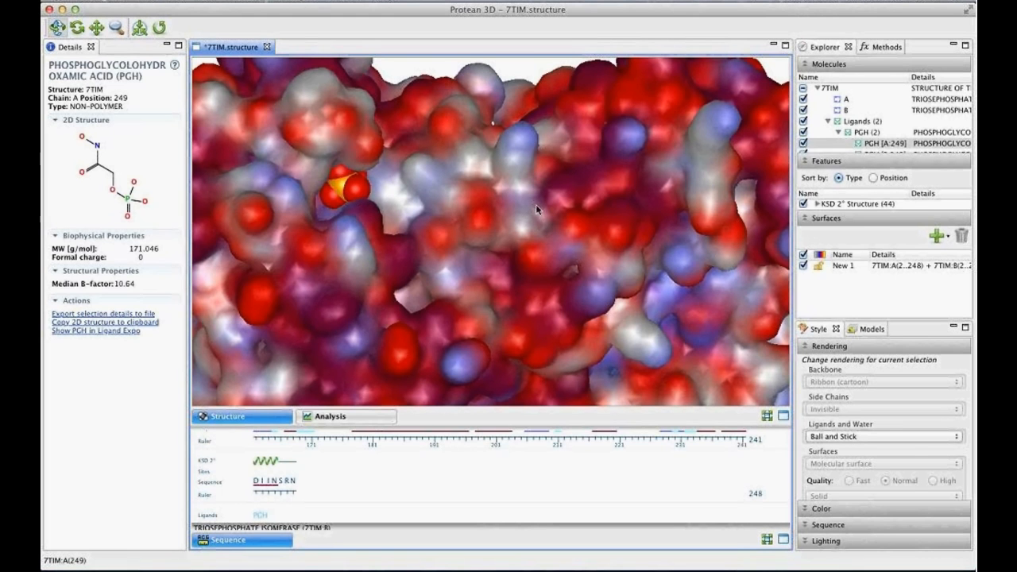
{"action": "scroll", "coordinate": [538, 210], "scroll_direction": "down", "scroll_amount": 2}
{"action": "scroll", "coordinate": [539, 209], "scroll_direction": "down", "scroll_amount": 5}
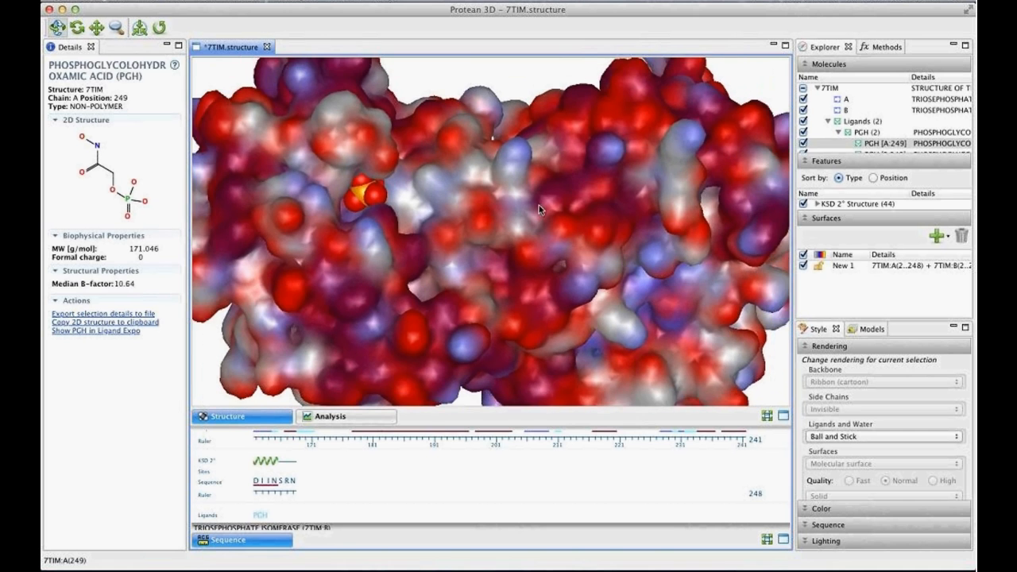
{"action": "left_click_drag", "start_coordinate": [515, 213], "coordinate": [478, 102]}
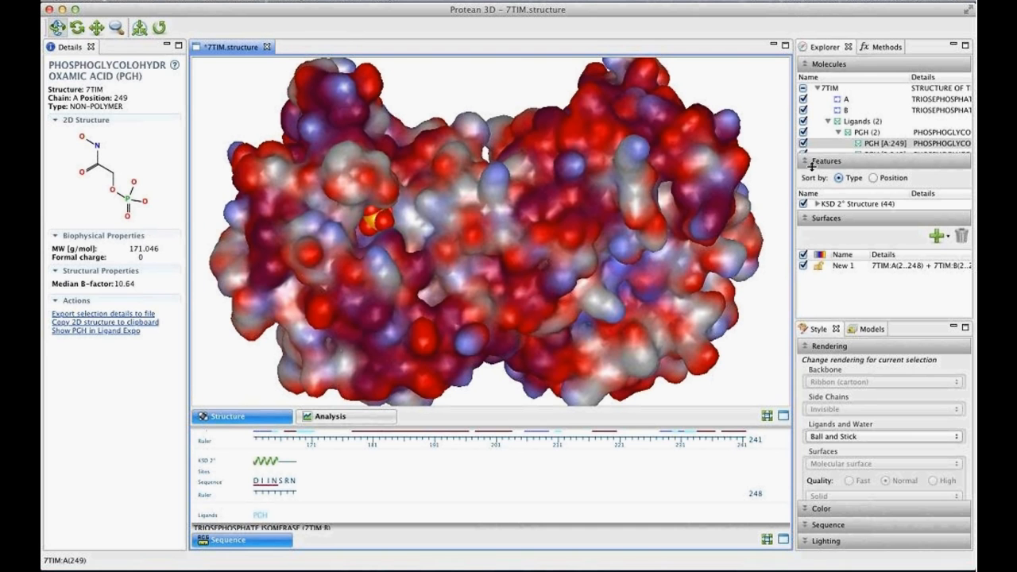
{"action": "left_click", "coordinate": [848, 110]}
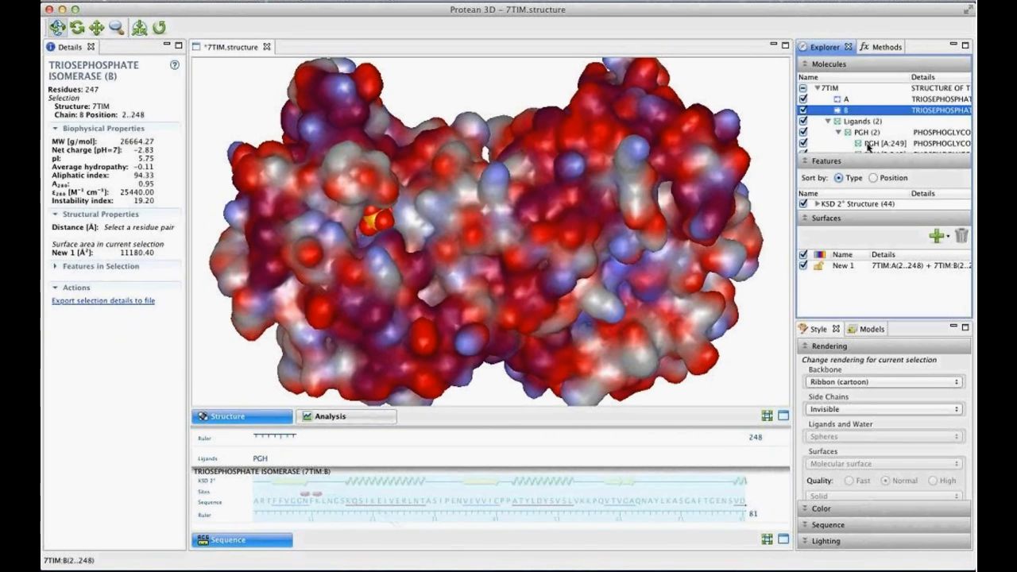
{"action": "left_click", "coordinate": [949, 237]}
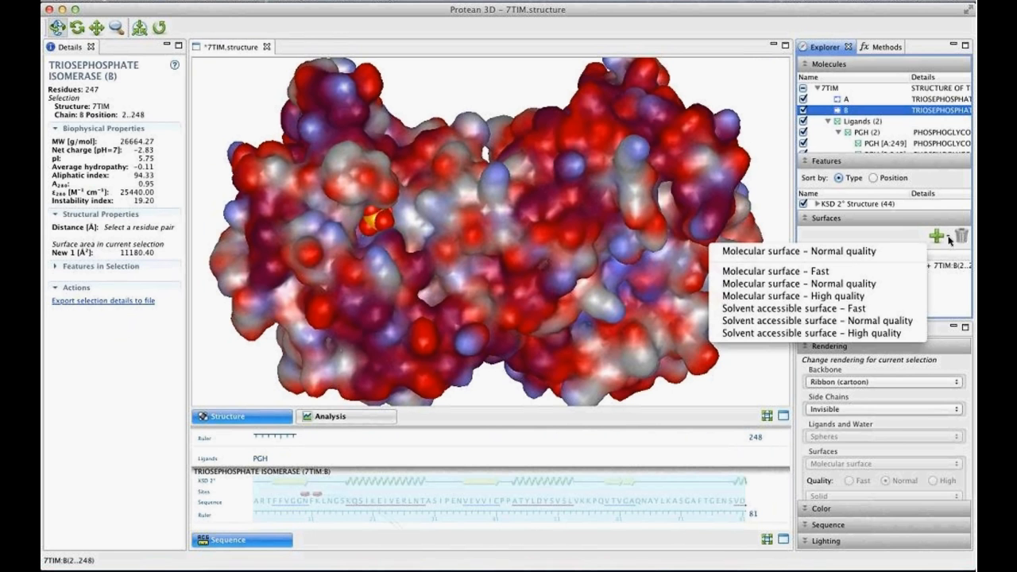
{"action": "left_click", "coordinate": [890, 322]}
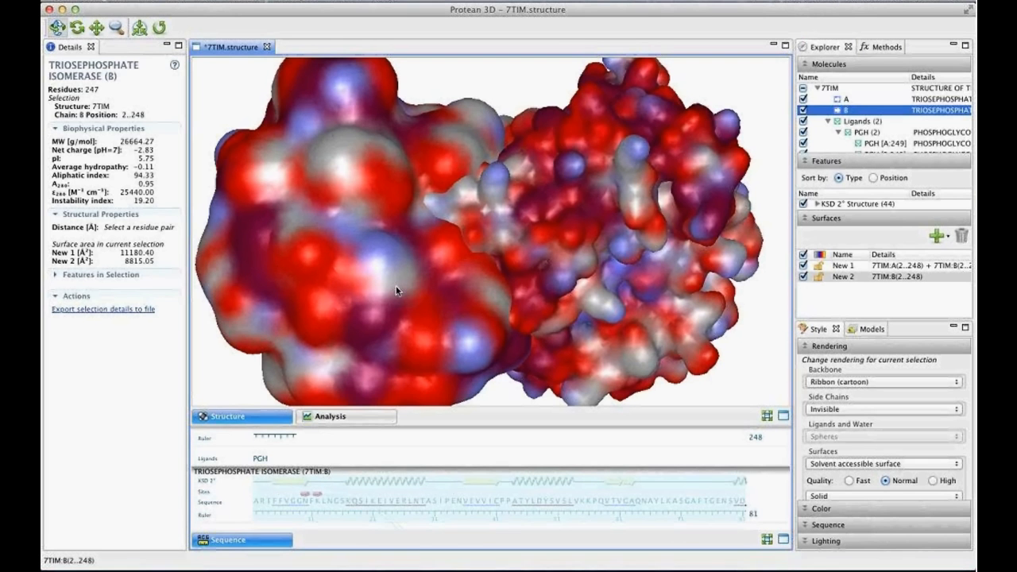
- Rename the surface covering chains A and B as "Molecular surface"
{"action": "left_click", "coordinate": [844, 267]}
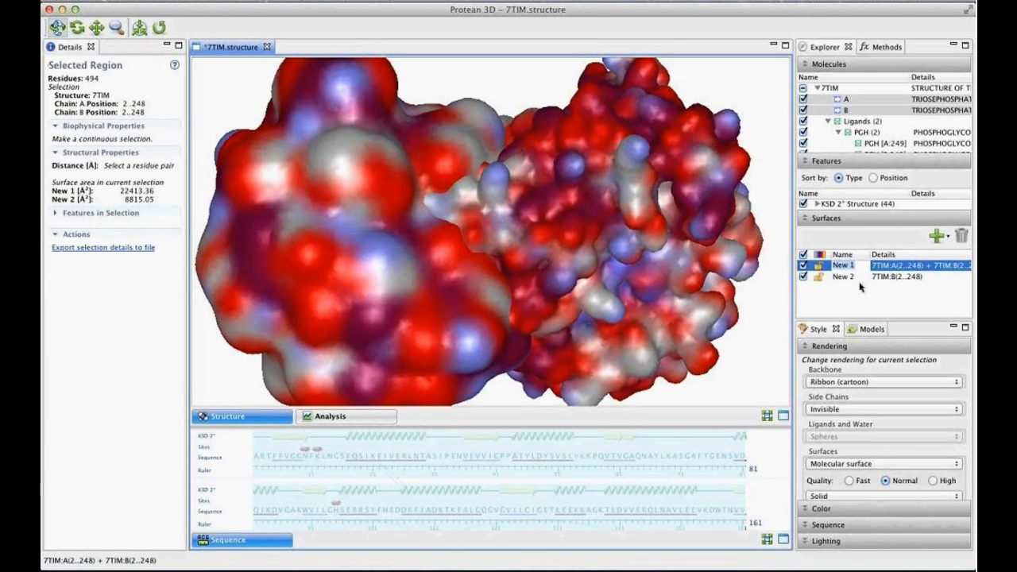
{"action": "type", "text": "Molecular"}
{"action": "type", "text": " surfac"}
{"action": "type", "text": "e"}
{"action": "key", "text": "Return"}
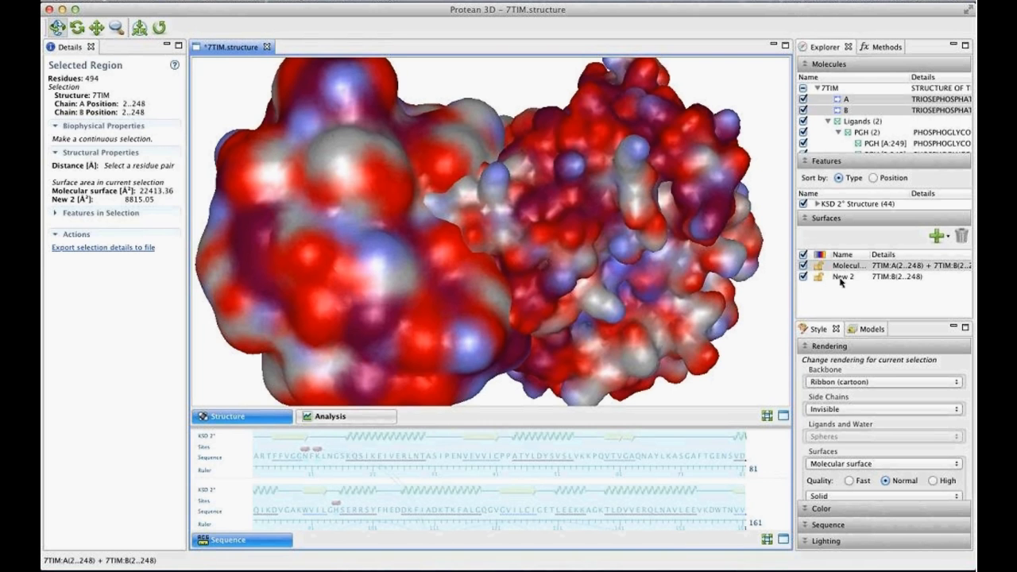
- Rename the surface covering only chain B as "solvent accesible surface"
{"action": "left_click", "coordinate": [841, 278]}
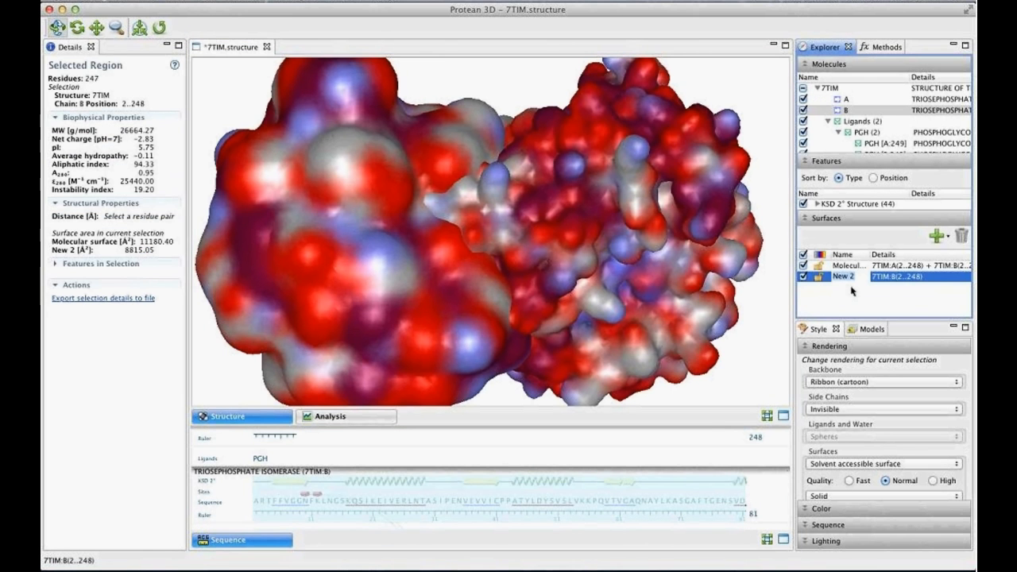
{"action": "type", "text": "se"}
{"action": "key", "text": "BackSpace"}
{"action": "type", "text": "olvent acces"}
{"action": "type", "text": "sib"}
{"action": "type", "text": "le surface"}
{"action": "key", "text": "Return"}
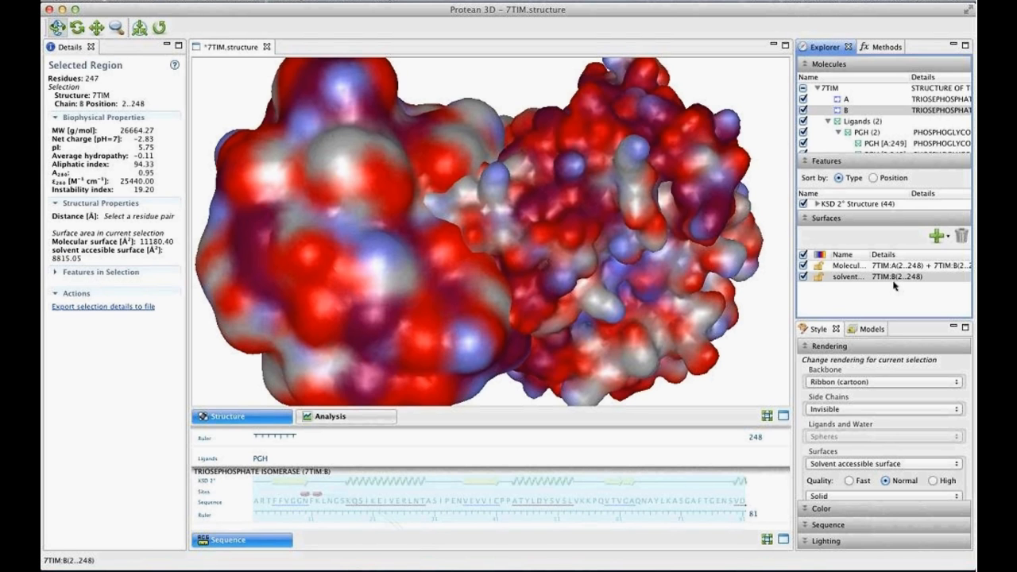
{"action": "left_click", "coordinate": [893, 281]}
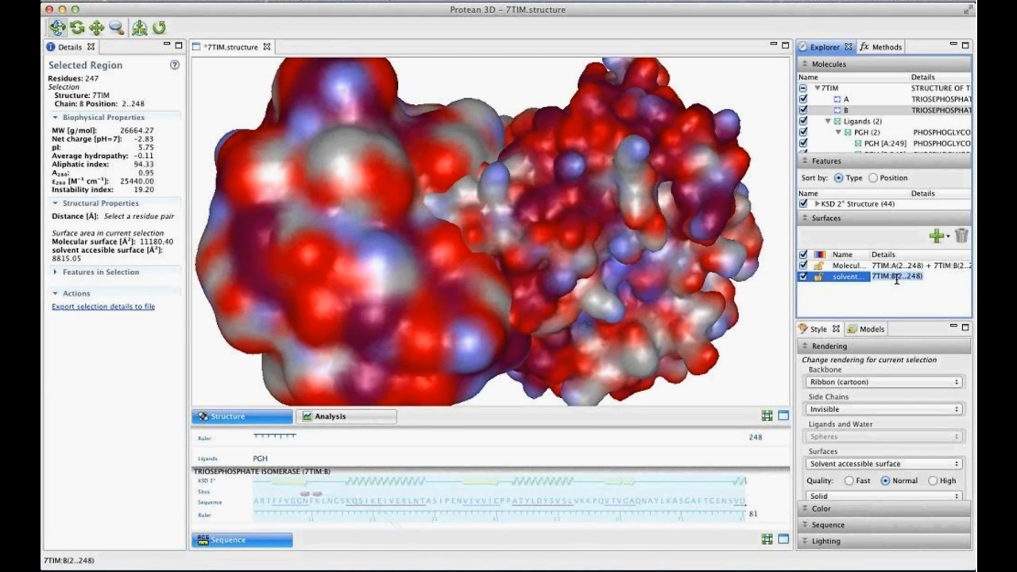
{"action": "left_click", "coordinate": [857, 296]}
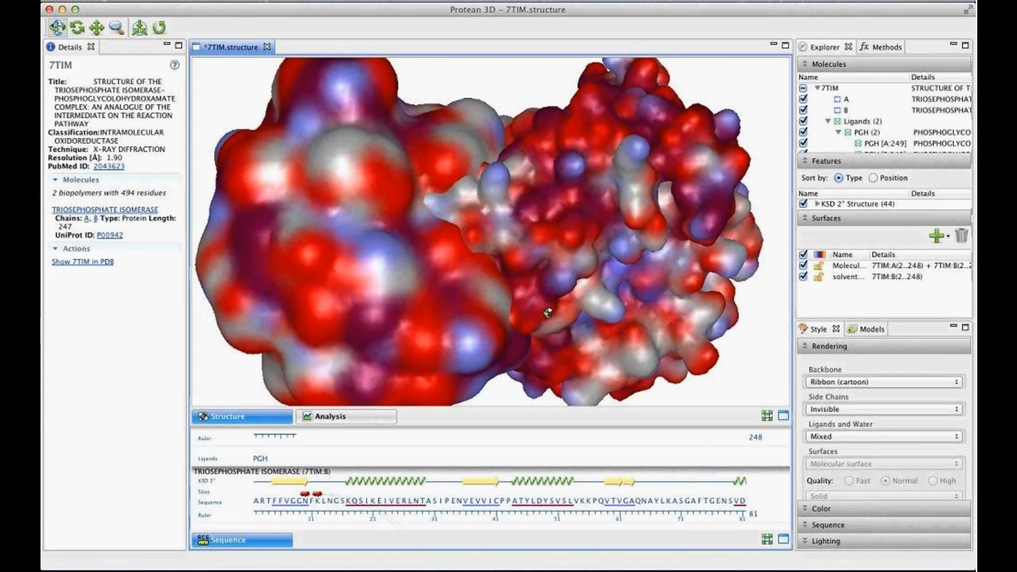
- Select the molecular surface of both chains and fill the selection with the solid color Tungsten
{"action": "left_click_drag", "start_coordinate": [535, 139], "coordinate": [518, 224]}
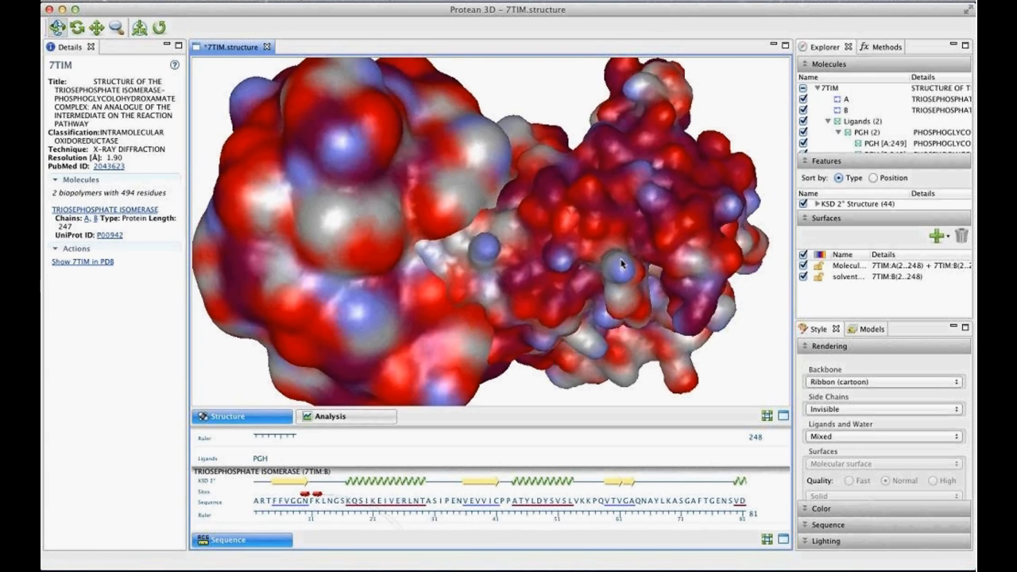
{"action": "left_click", "coordinate": [856, 269]}
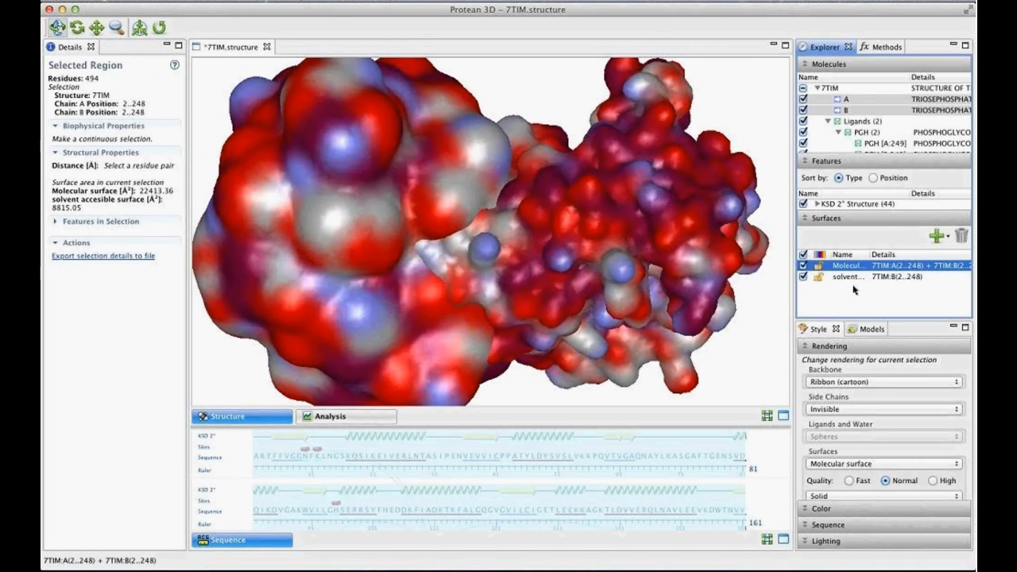
{"action": "left_click_drag", "start_coordinate": [476, 290], "coordinate": [510, 95]}
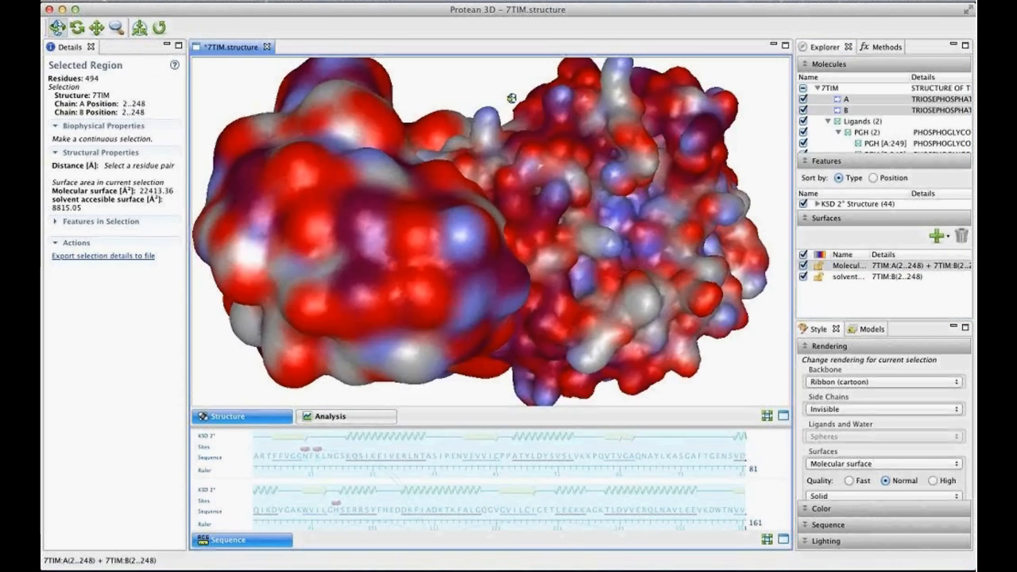
{"action": "left_click", "coordinate": [828, 509]}
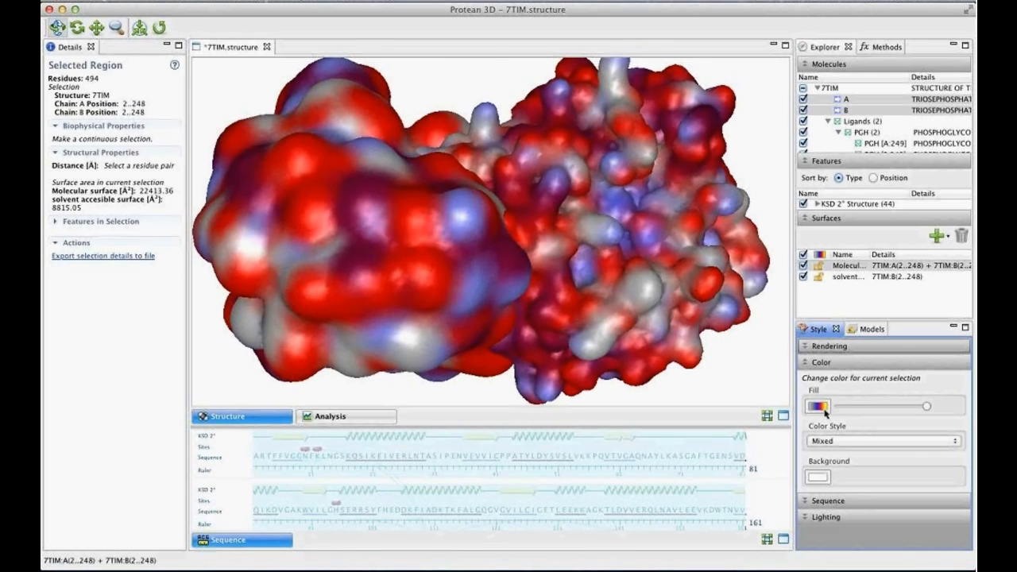
{"action": "left_click", "coordinate": [819, 407]}
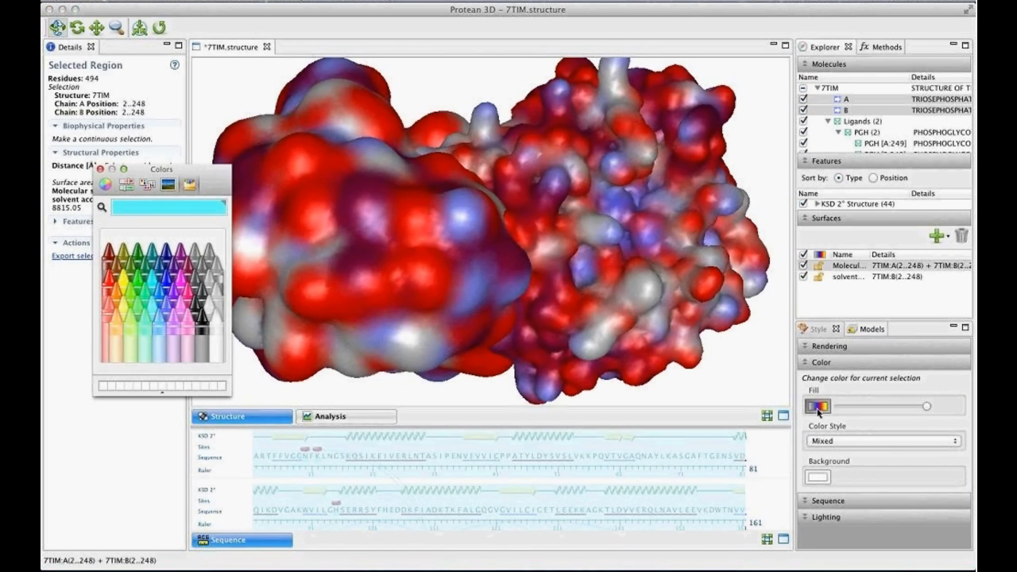
{"action": "left_click", "coordinate": [206, 296]}
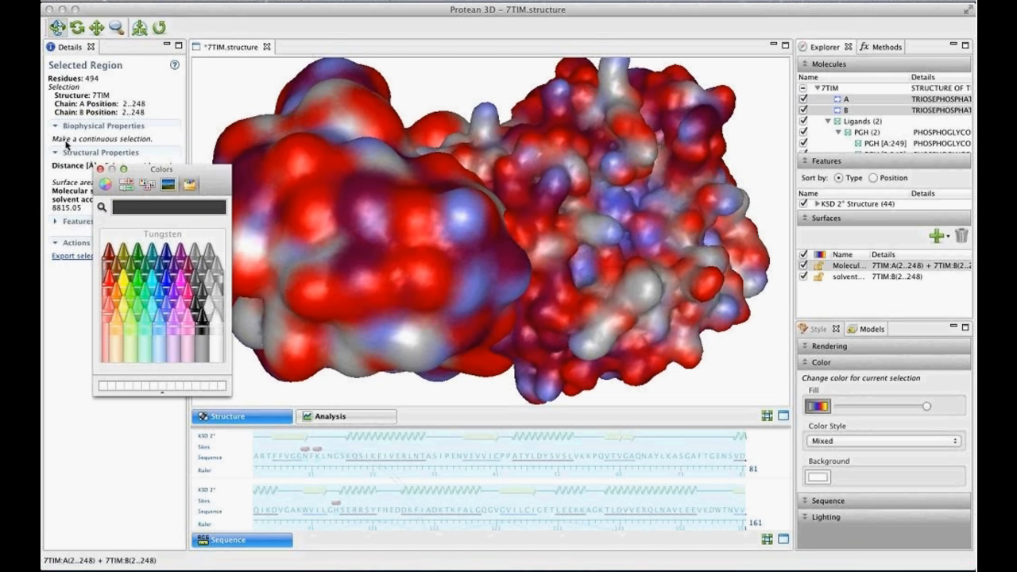
{"action": "left_click", "coordinate": [101, 169]}
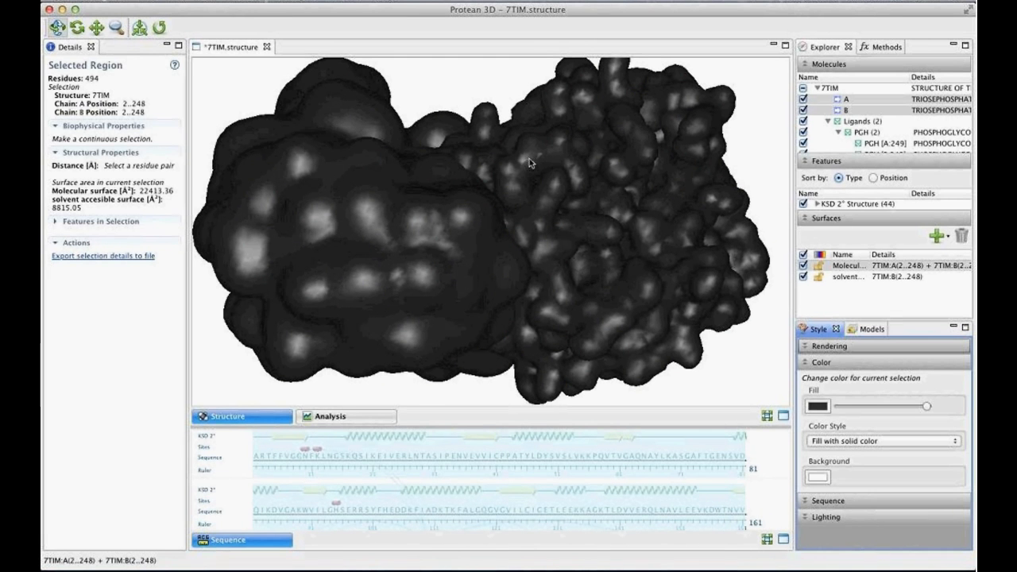
{"action": "left_click_drag", "start_coordinate": [529, 159], "coordinate": [531, 208]}
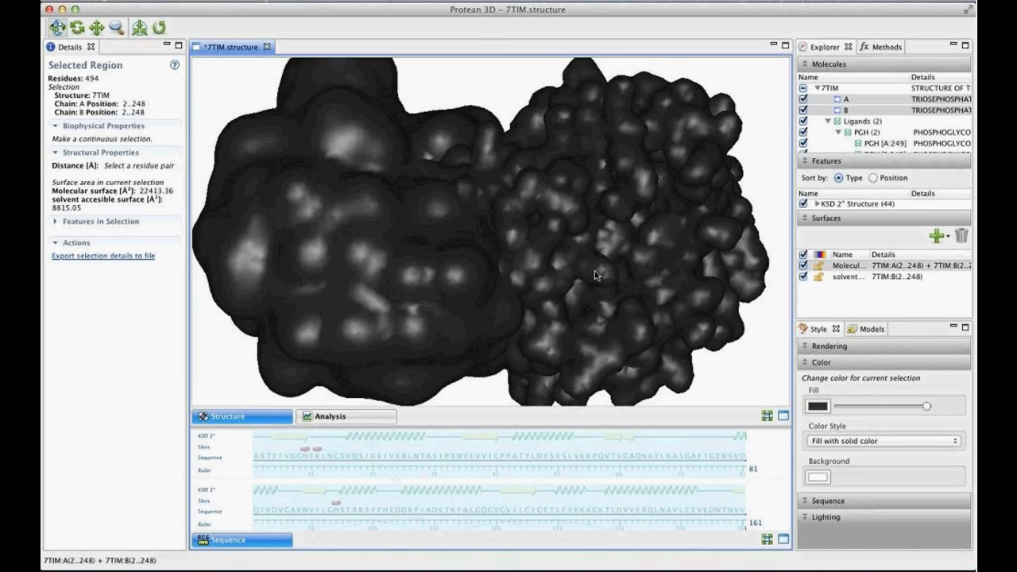
- Lock the molecular surface's color and fill chain B's solvent accessible surface with solid Aqua
{"action": "left_click", "coordinate": [819, 268]}
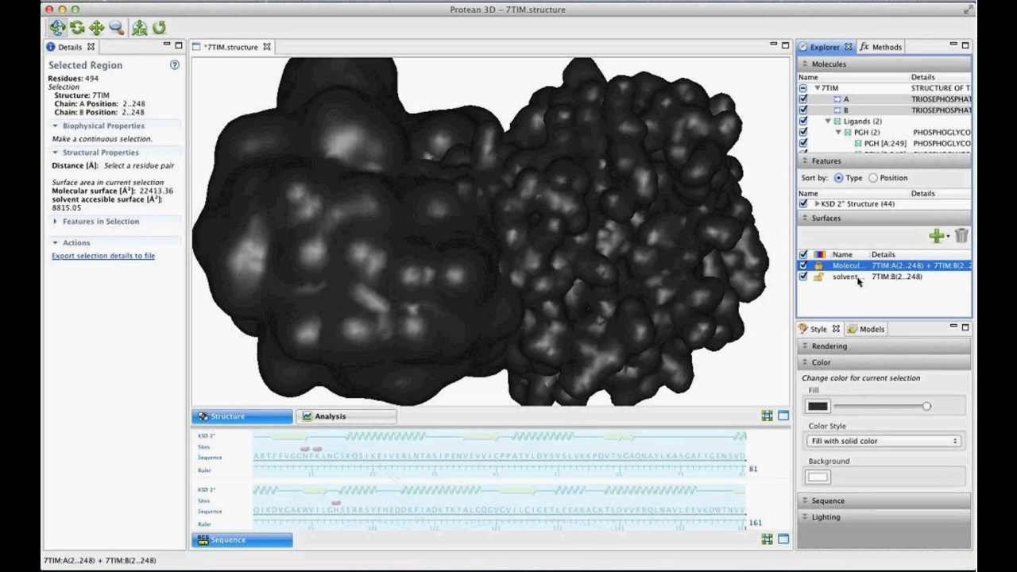
{"action": "left_click", "coordinate": [858, 278]}
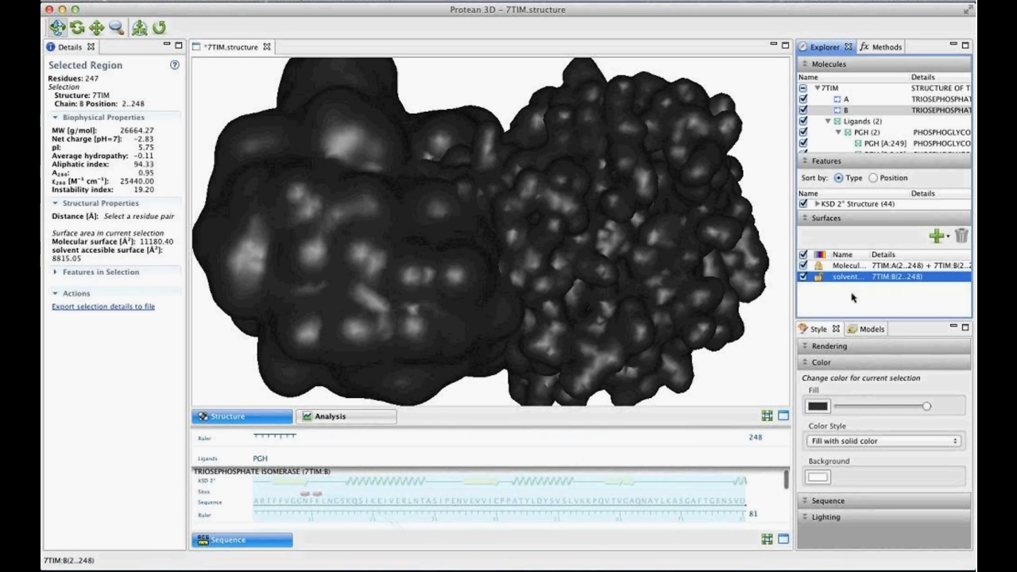
{"action": "left_click", "coordinate": [816, 406]}
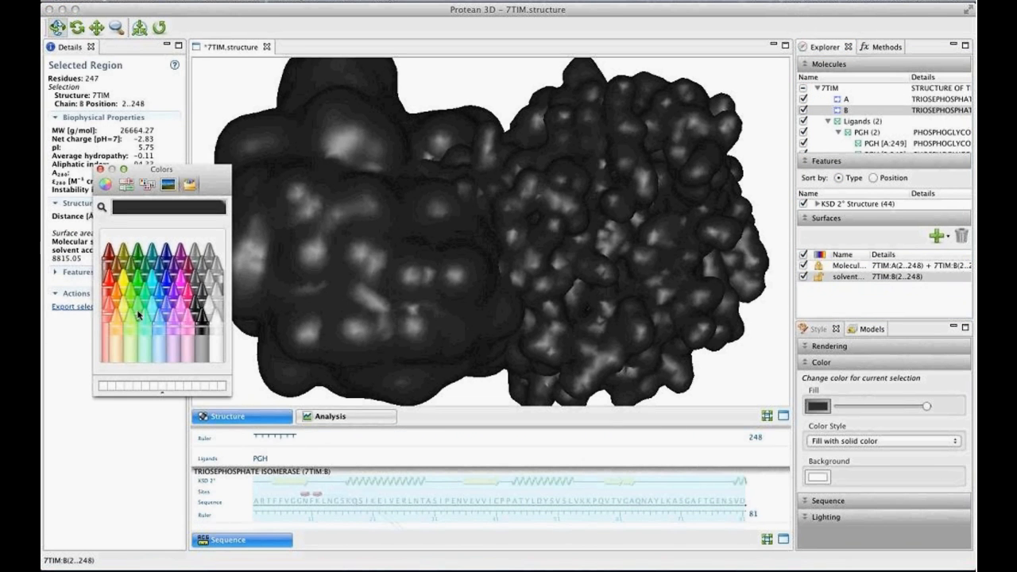
{"action": "left_click", "coordinate": [158, 295]}
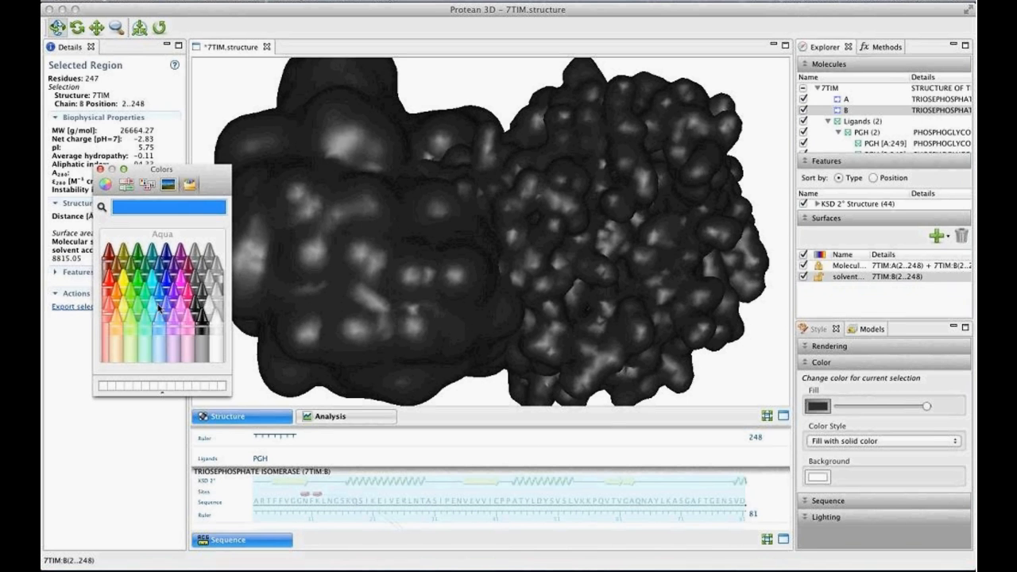
{"action": "left_click", "coordinate": [100, 169]}
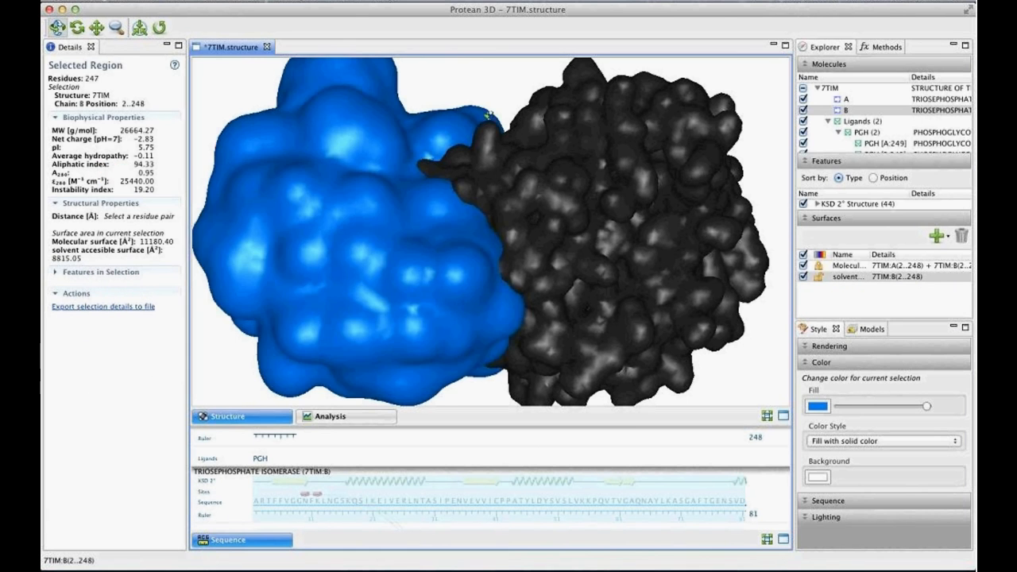
- Set chain B's solvent accessible surface to Fast quality and render it as a mesh
{"action": "left_click_drag", "start_coordinate": [488, 114], "coordinate": [573, 285]}
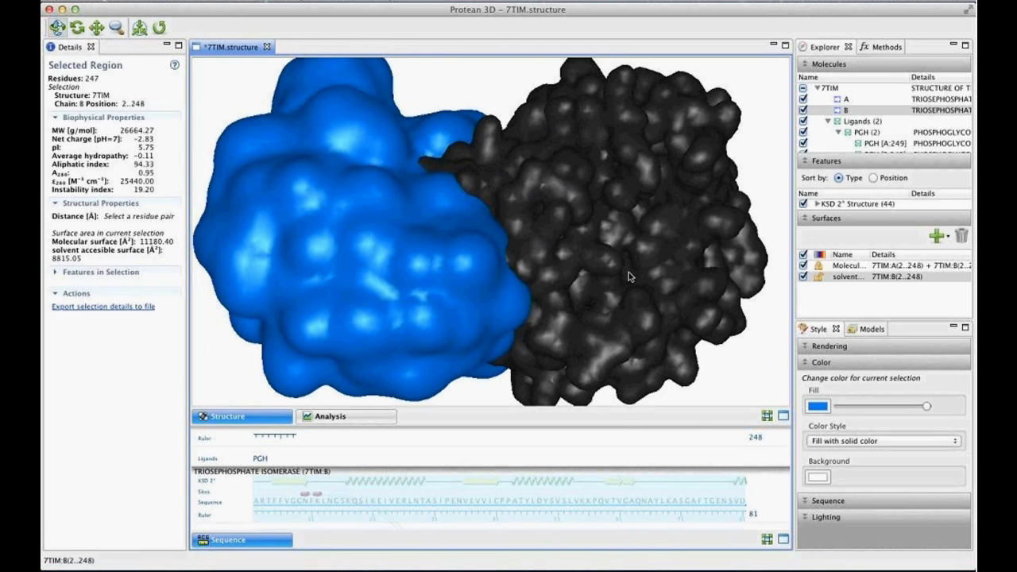
{"action": "left_click", "coordinate": [845, 347]}
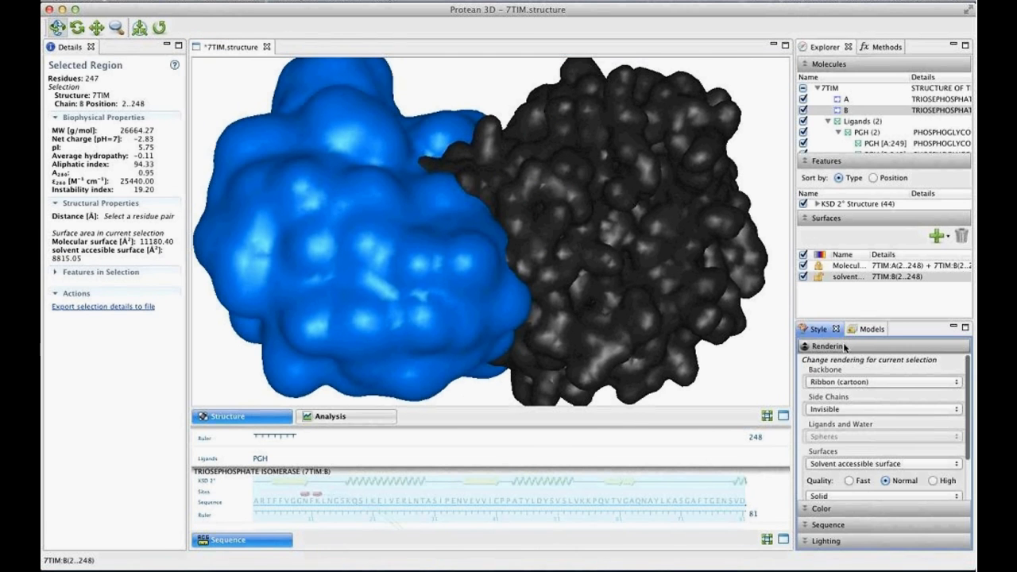
{"action": "scroll", "coordinate": [876, 480], "scroll_direction": "down", "scroll_amount": 1}
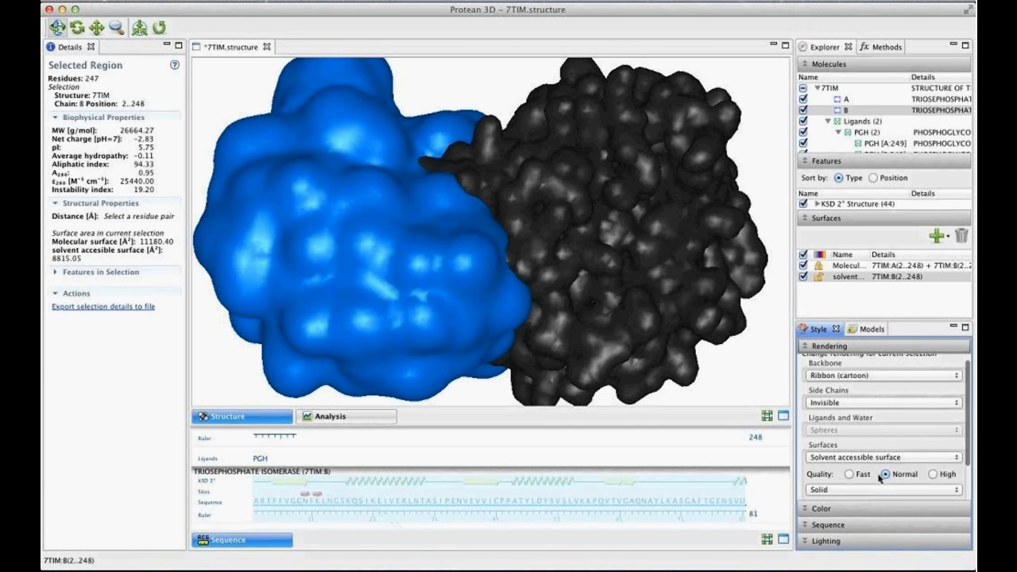
{"action": "scroll", "coordinate": [880, 476], "scroll_direction": "down", "scroll_amount": 2}
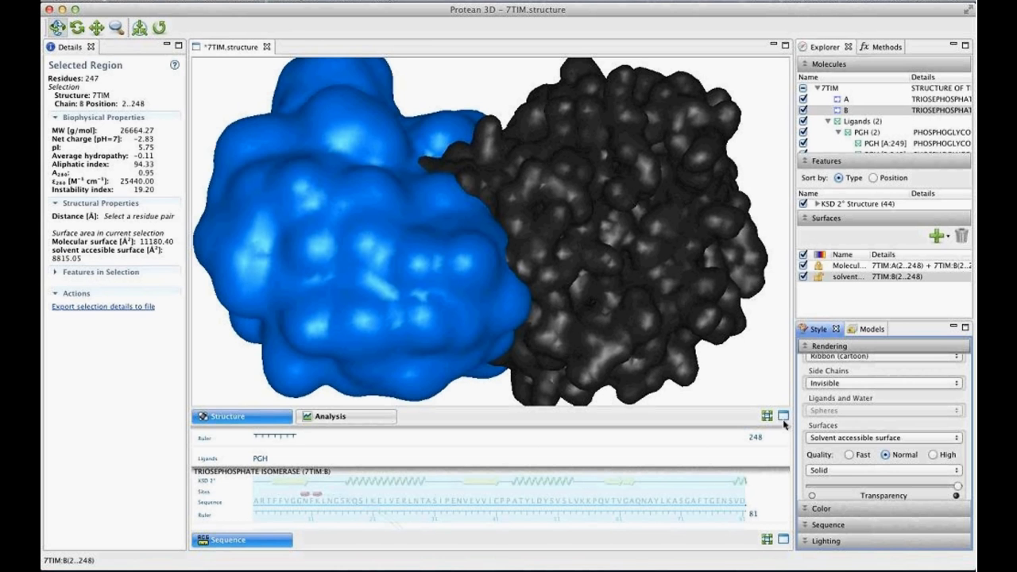
{"action": "left_click", "coordinate": [832, 438]}
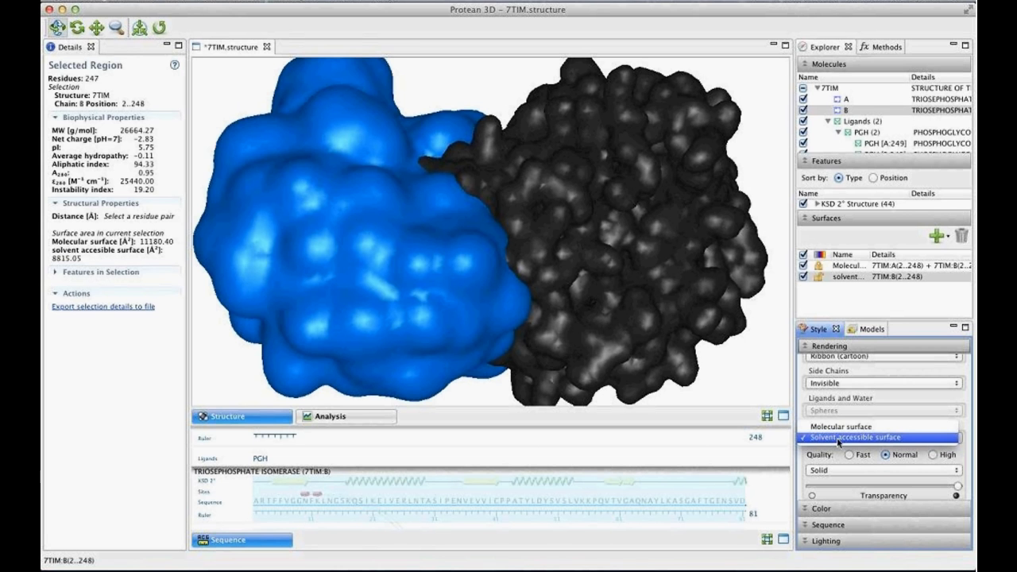
{"action": "left_click", "coordinate": [838, 440]}
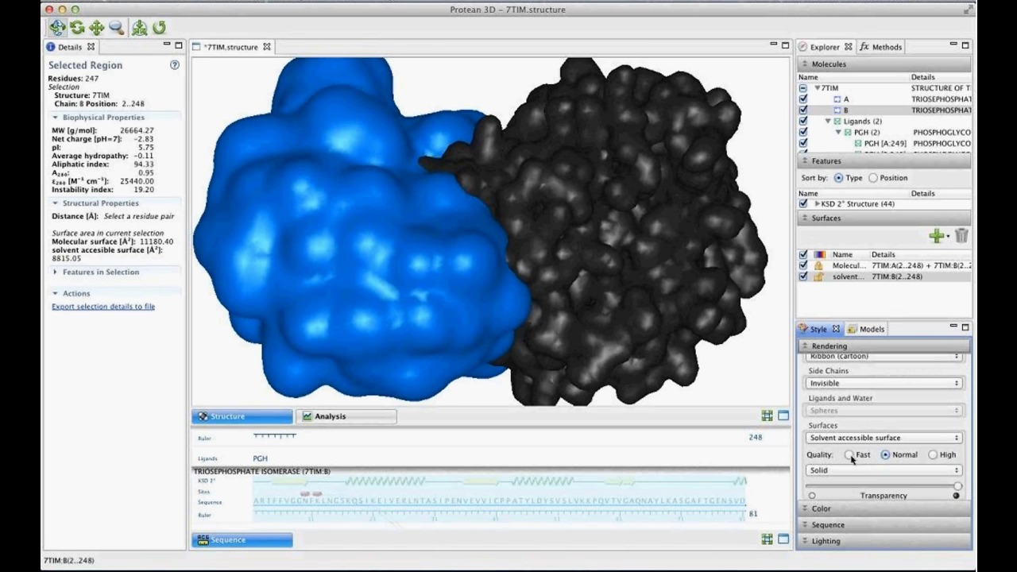
{"action": "left_click", "coordinate": [850, 455]}
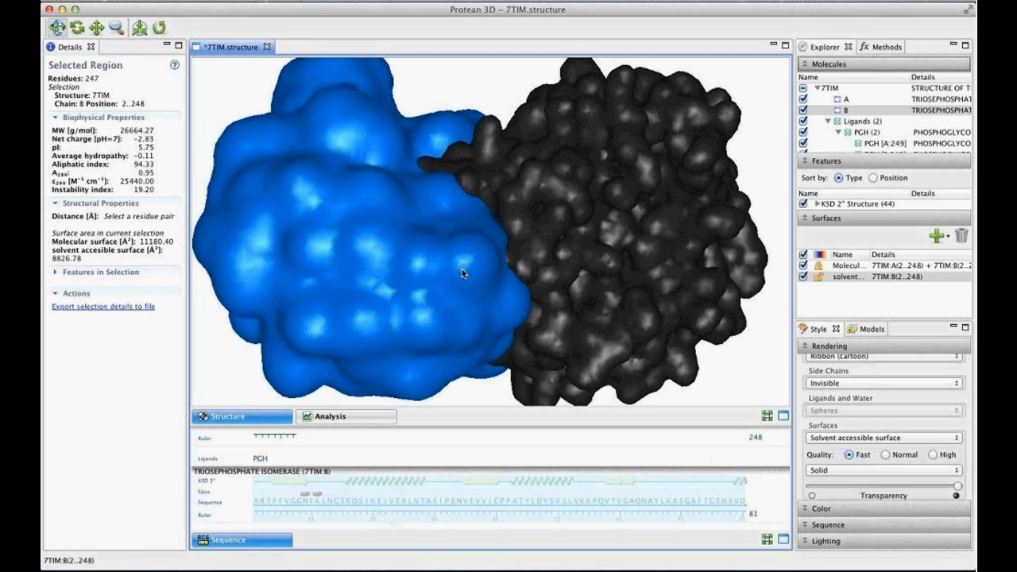
{"action": "left_click", "coordinate": [829, 470]}
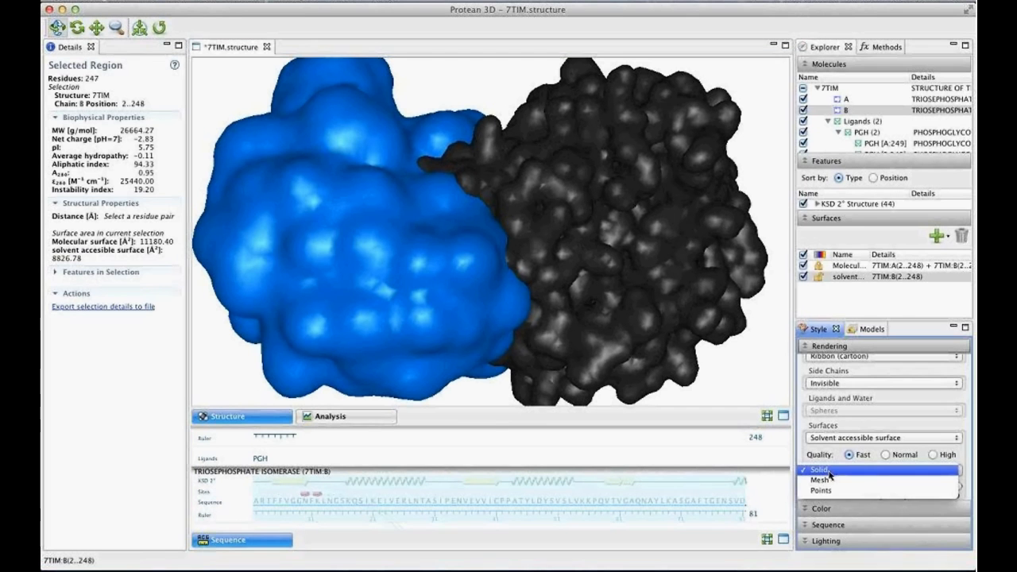
{"action": "left_click", "coordinate": [863, 481]}
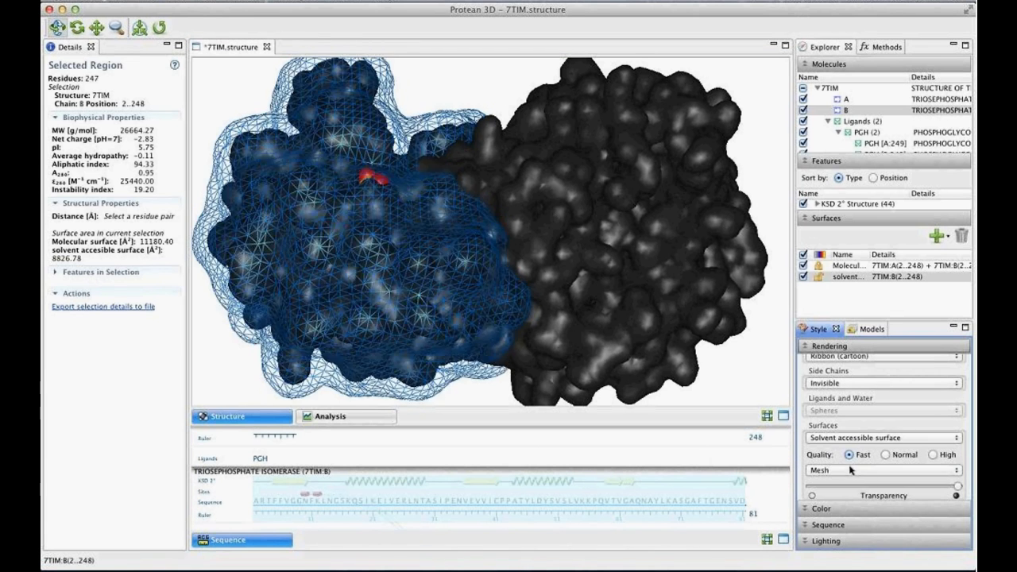
- Inspect the meshed surface around the PGH ligand and hide both the molecular and the solvent accessible surfaces
{"action": "left_click_drag", "start_coordinate": [571, 285], "coordinate": [284, 214]}
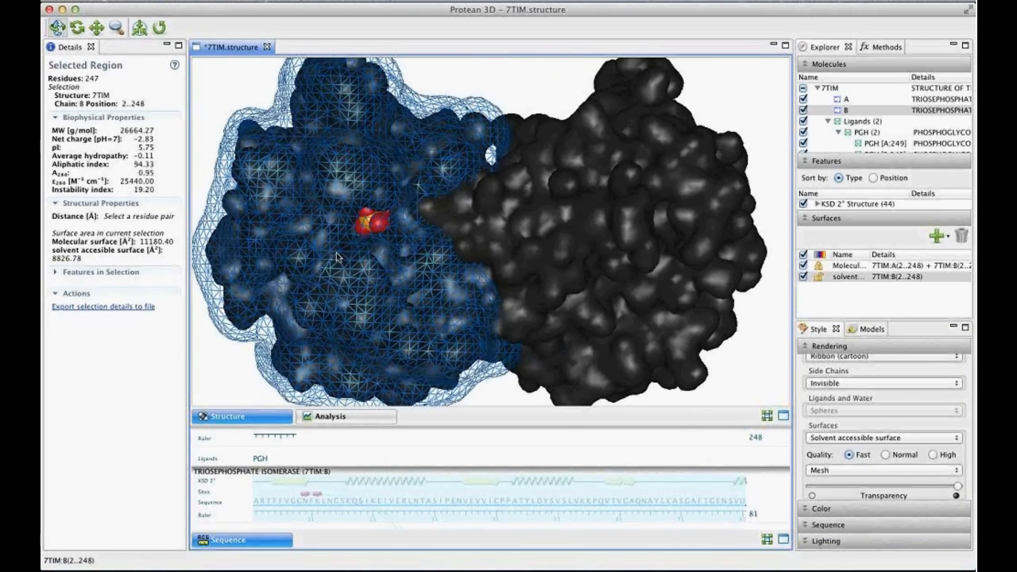
{"action": "left_click_drag", "start_coordinate": [507, 280], "coordinate": [425, 241]}
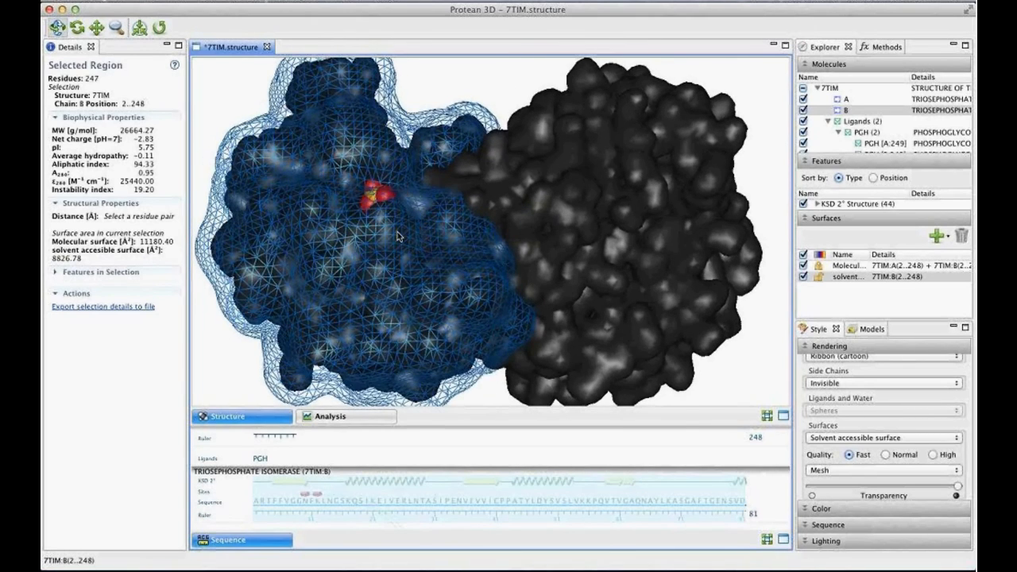
{"action": "scroll", "coordinate": [397, 235], "scroll_direction": "up", "scroll_amount": 5}
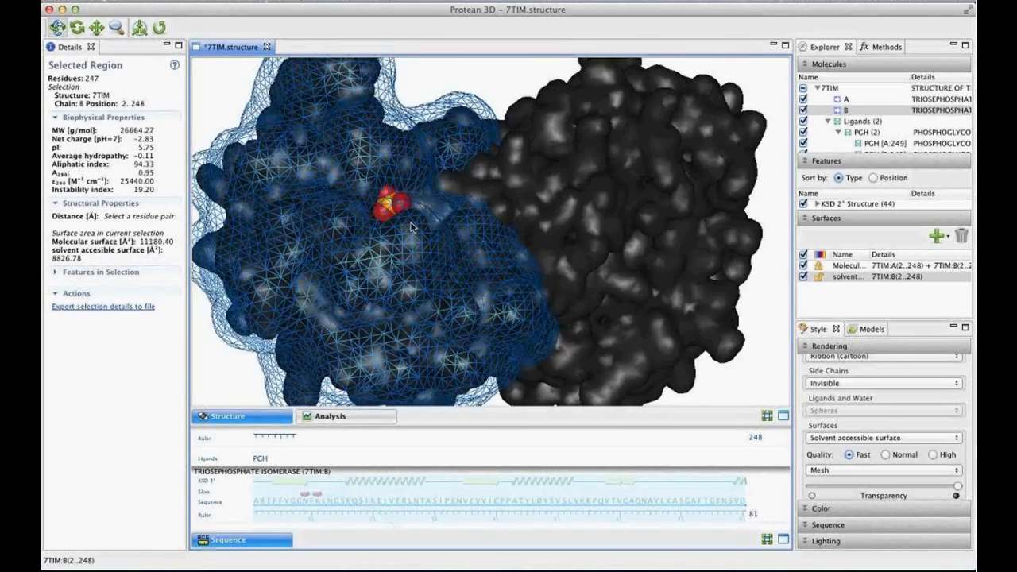
{"action": "scroll", "coordinate": [412, 227], "scroll_direction": "up", "scroll_amount": 5}
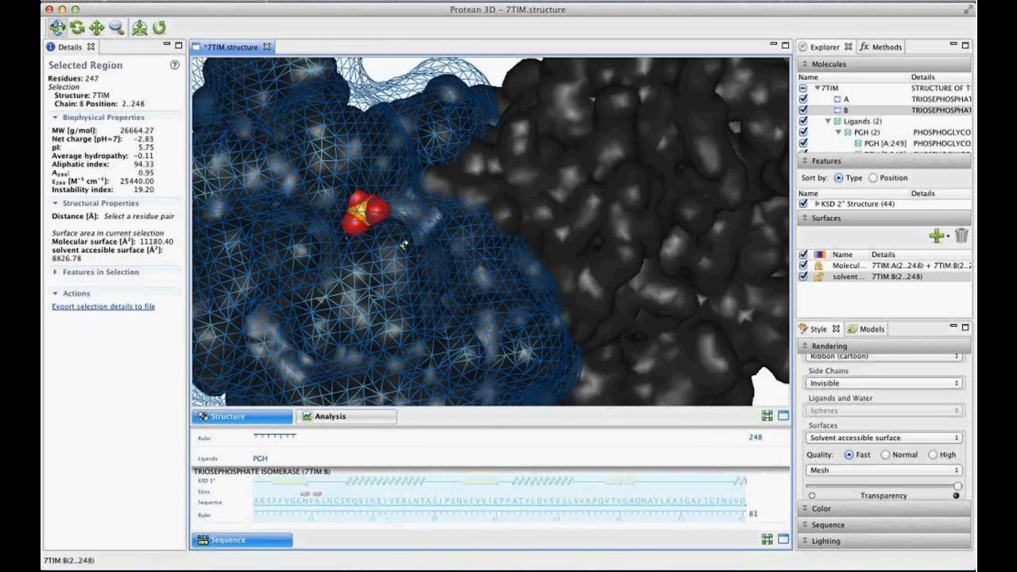
{"action": "left_click_drag", "start_coordinate": [403, 246], "coordinate": [378, 234]}
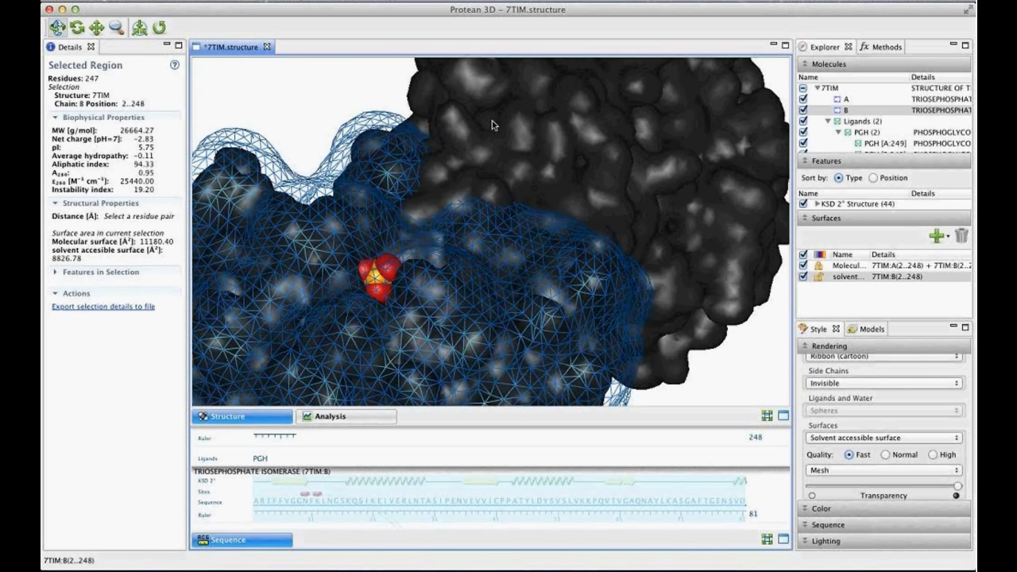
{"action": "left_click_drag", "start_coordinate": [517, 132], "coordinate": [545, 245]}
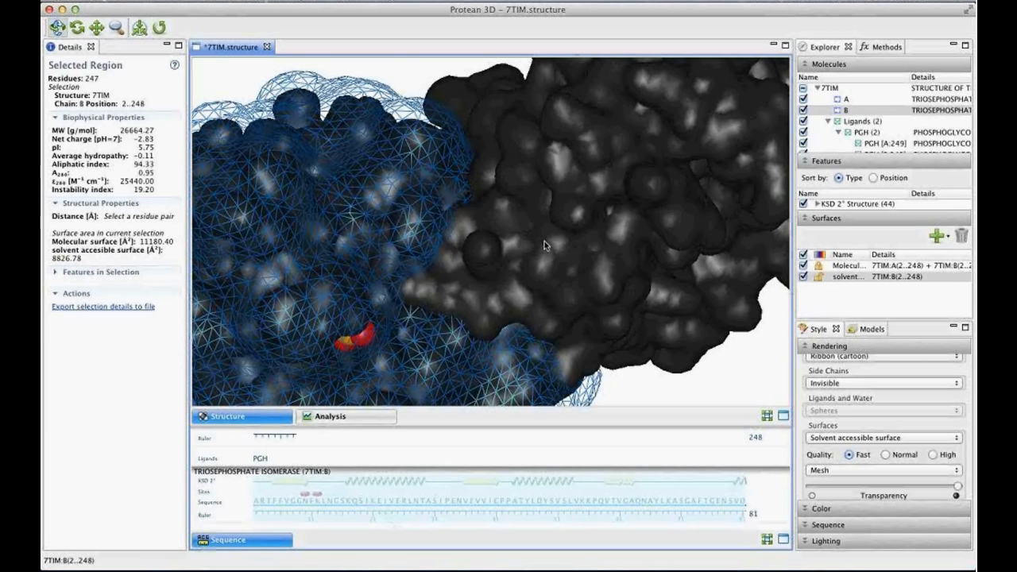
{"action": "left_click", "coordinate": [803, 277]}
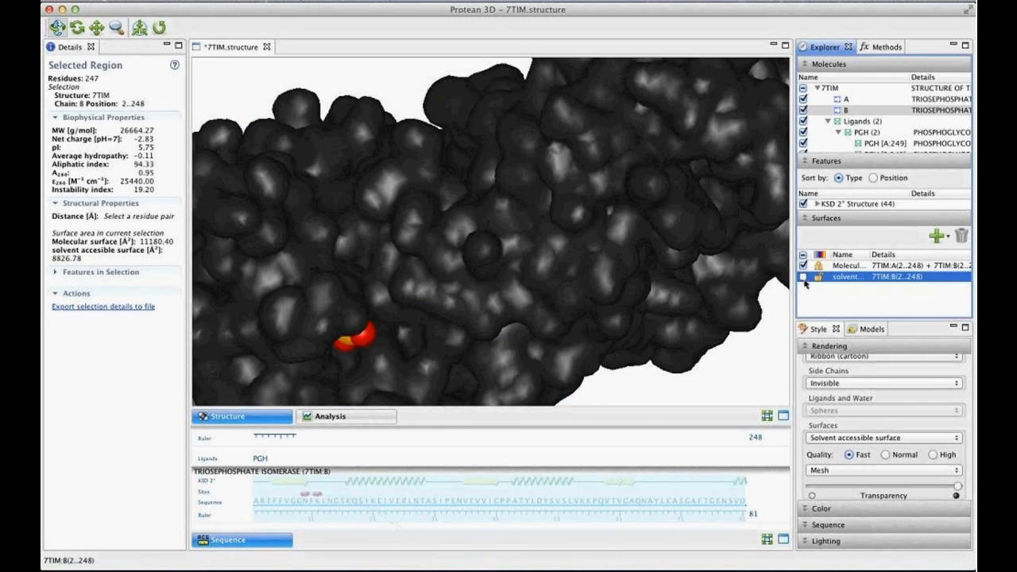
{"action": "left_click", "coordinate": [802, 256]}
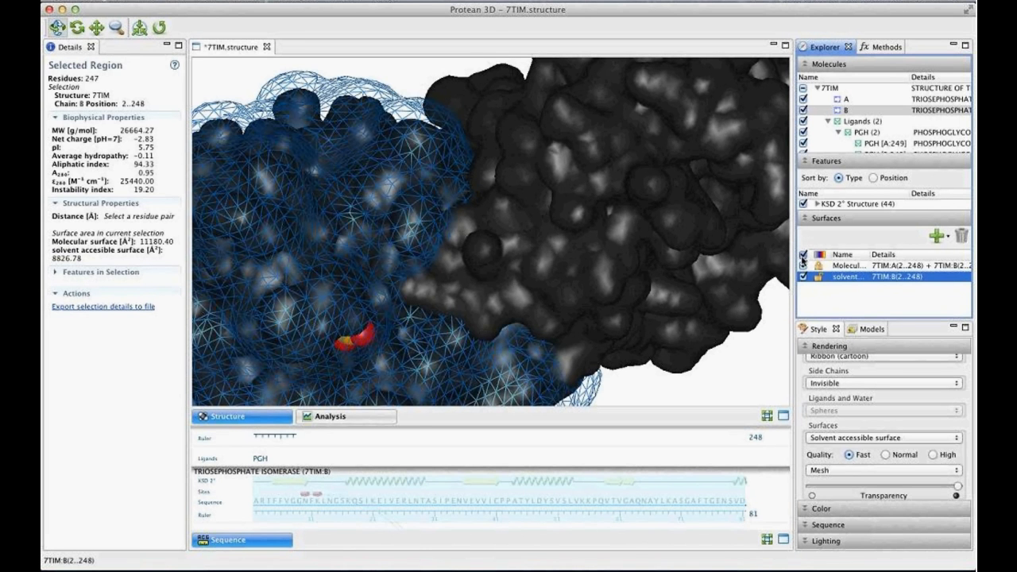
{"action": "left_click", "coordinate": [802, 256]}
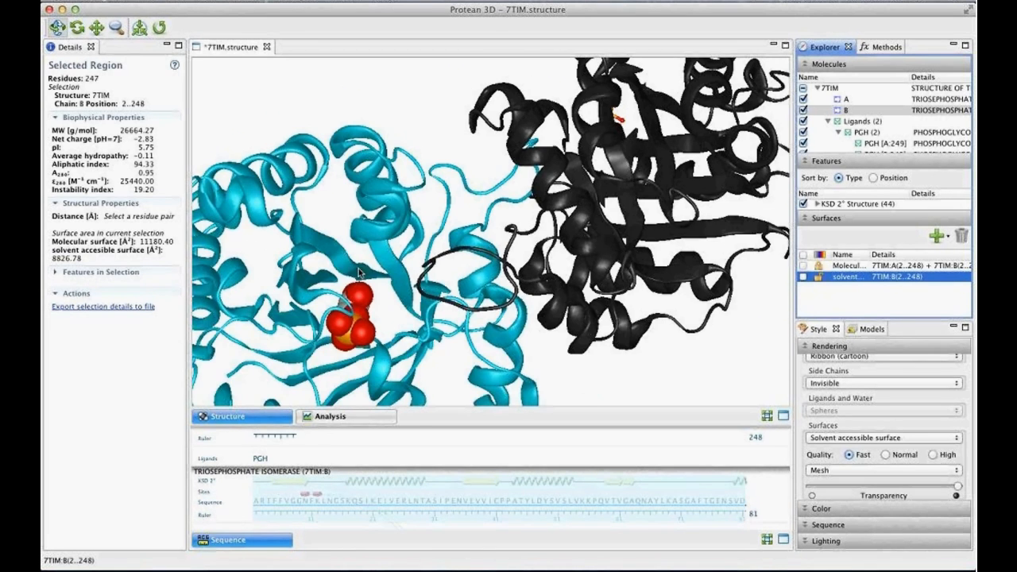
- Save the 7TIM structure document under its existing name with both surfaces hidden
{"action": "left_click_drag", "start_coordinate": [405, 217], "coordinate": [436, 213]}
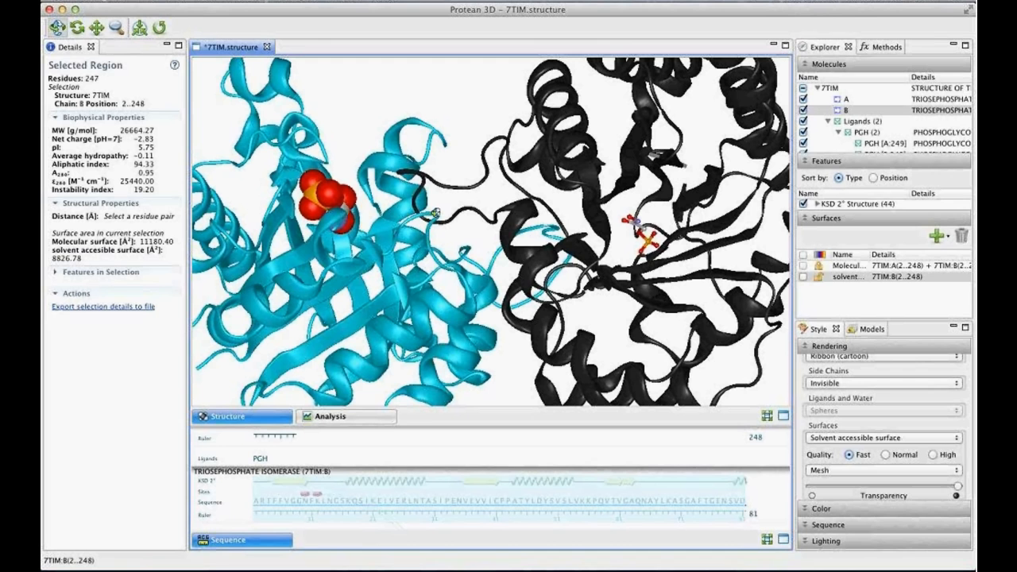
{"action": "left_click", "coordinate": [155, 0]}
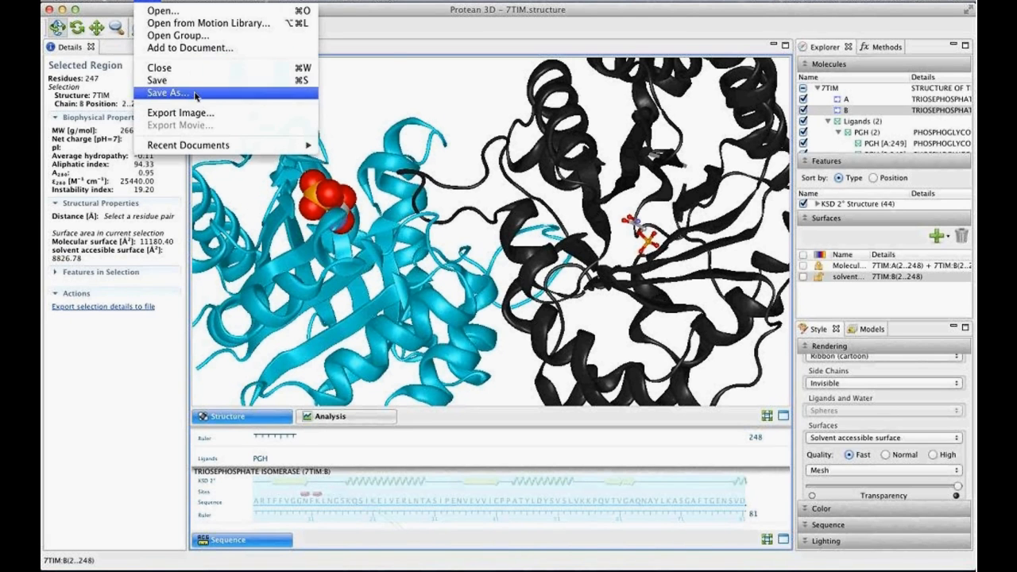
{"action": "left_click", "coordinate": [195, 83]}
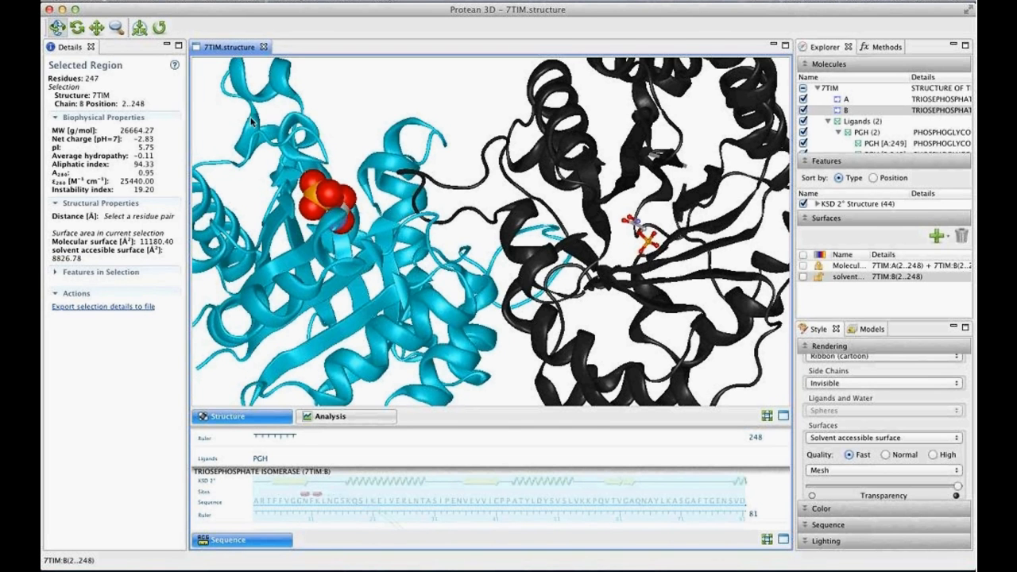
- Show only chain B's solvent accessible surface again, leaving the molecular surface of both chains hidden
{"action": "left_click_drag", "start_coordinate": [427, 229], "coordinate": [435, 222]}
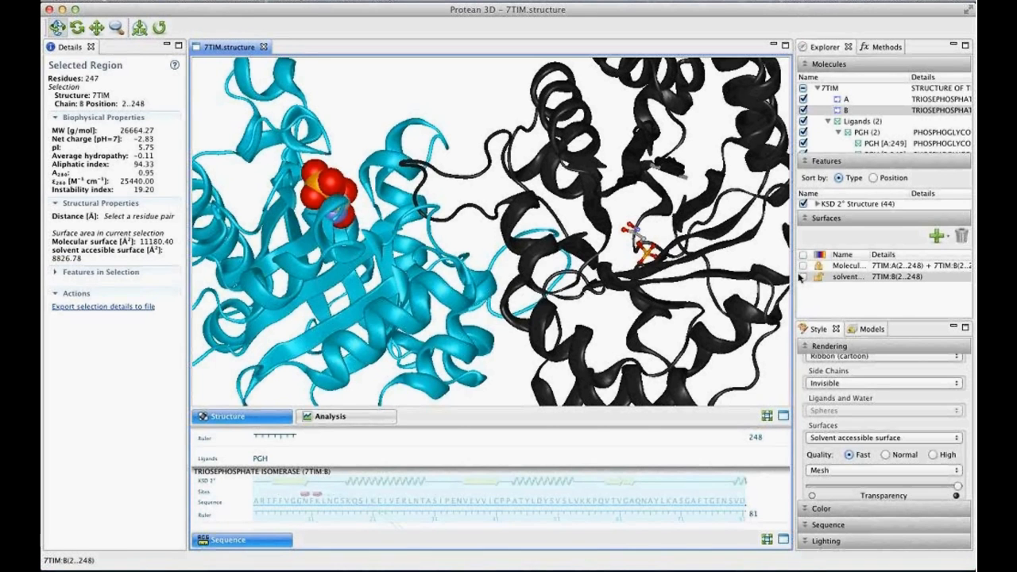
{"action": "left_click", "coordinate": [802, 276]}
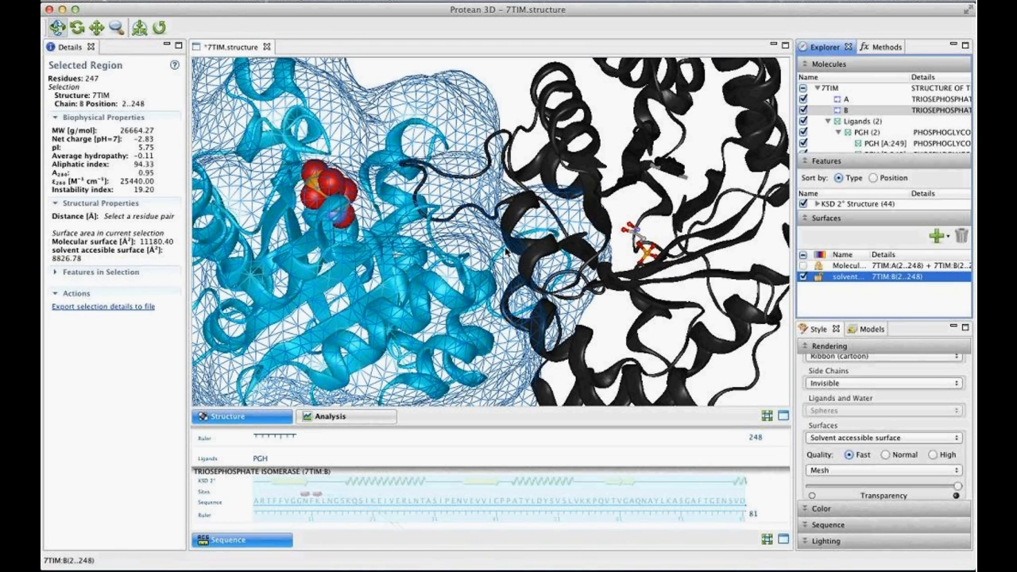
{"action": "left_click_drag", "start_coordinate": [477, 139], "coordinate": [473, 277]}
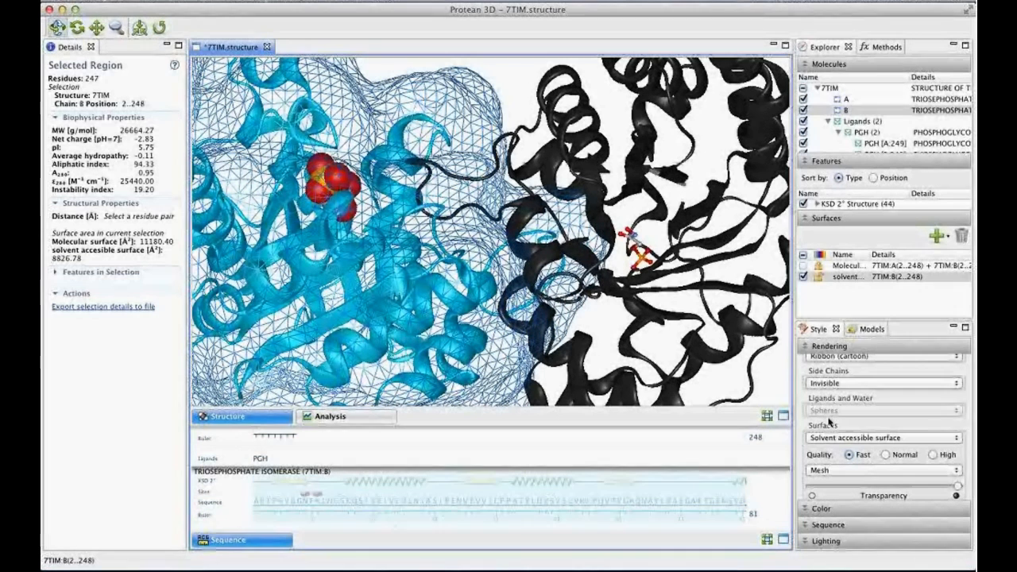
- Try High quality on chain B's solvent accessible surface mesh and return it to Fast
{"action": "left_click", "coordinate": [933, 456]}
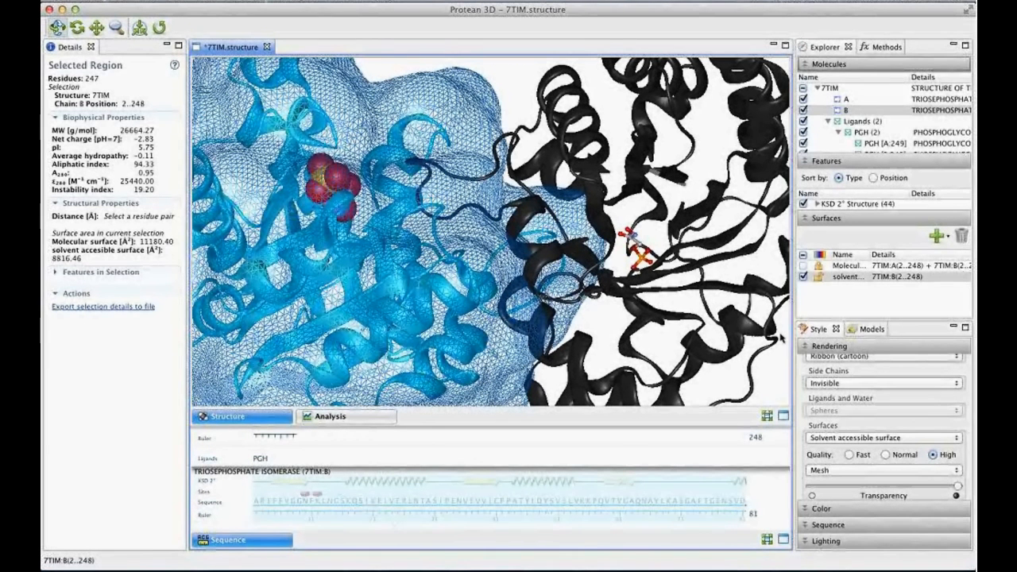
{"action": "left_click", "coordinate": [849, 455]}
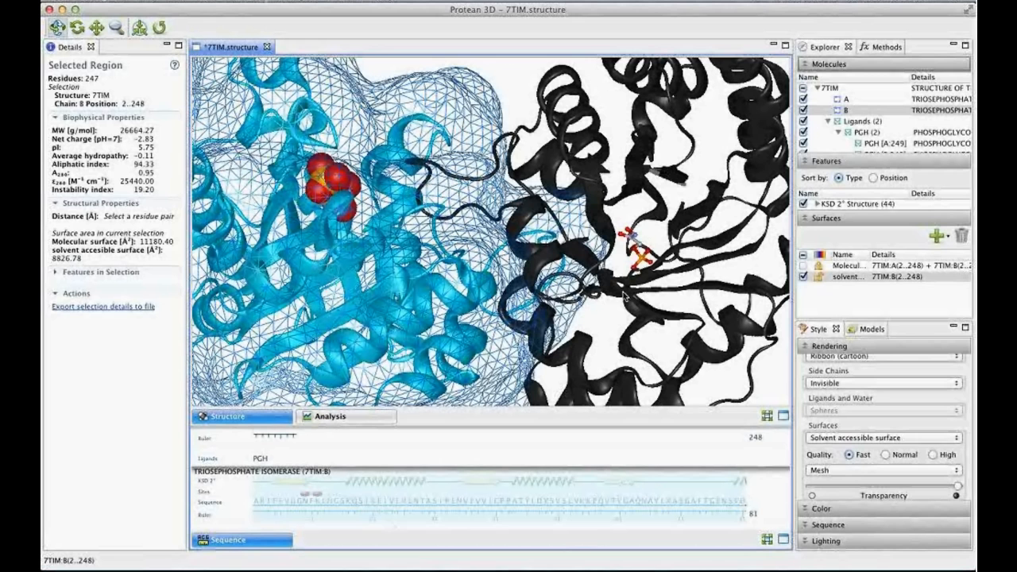
- Review the analysis tracks for 7TIM and the list of available prediction methods, ending back at the 3D structure
{"action": "left_click", "coordinate": [327, 418]}
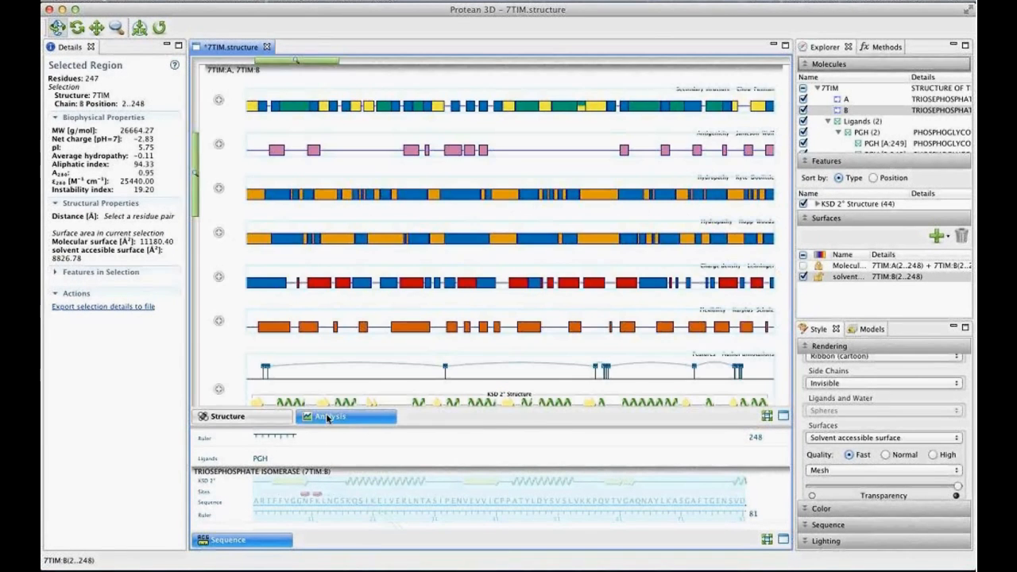
{"action": "left_click", "coordinate": [878, 47]}
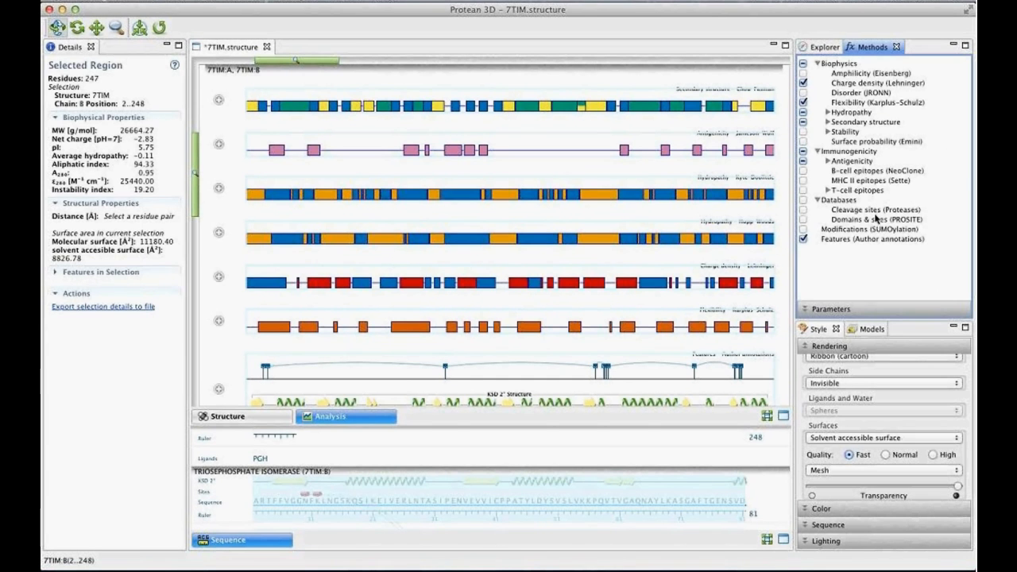
{"action": "left_click", "coordinate": [284, 416]}
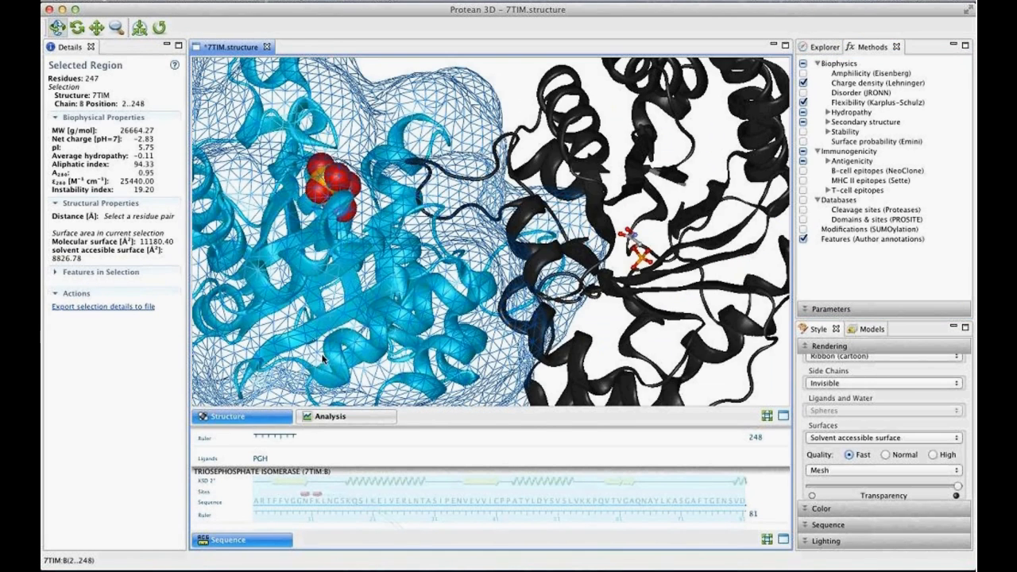
- Hide chain B's solvent accessible surface, leaving only the ribbons and ligands of 7TIM, and clear the selection
{"action": "scroll", "coordinate": [517, 73], "scroll_direction": "down", "scroll_amount": 3}
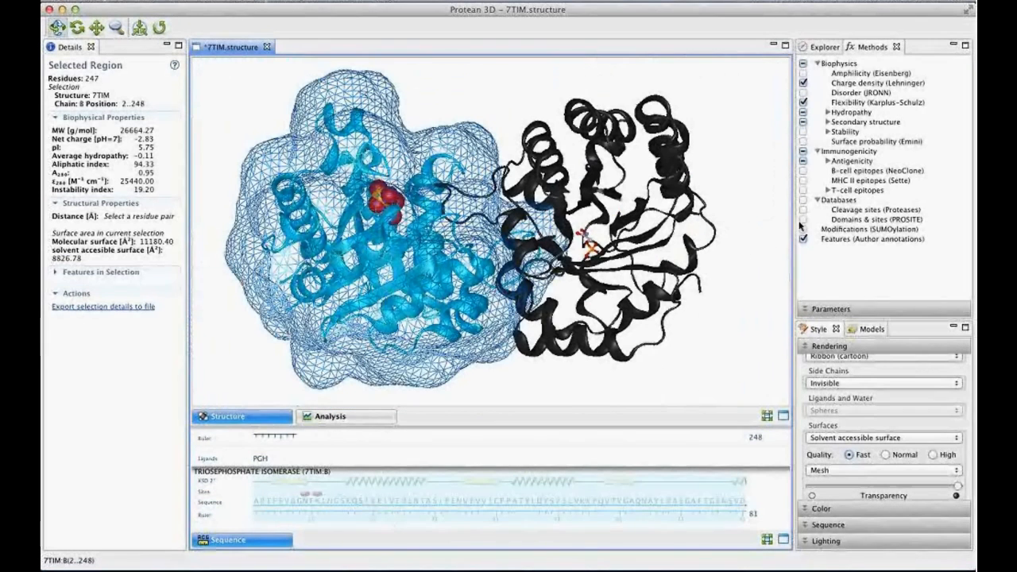
{"action": "left_click", "coordinate": [818, 48]}
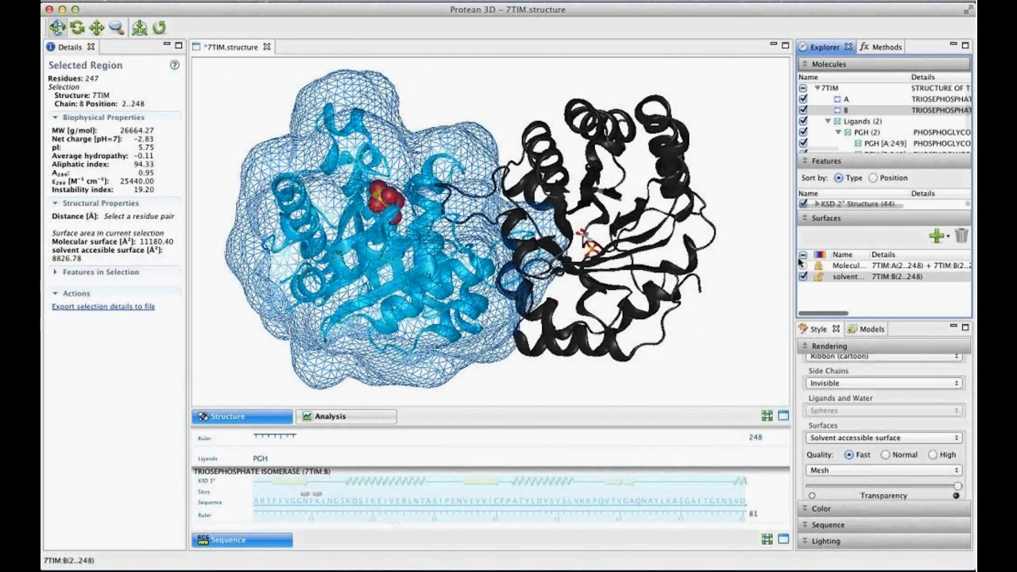
{"action": "left_click", "coordinate": [802, 276]}
{"action": "left_click_drag", "start_coordinate": [466, 290], "coordinate": [436, 129]}
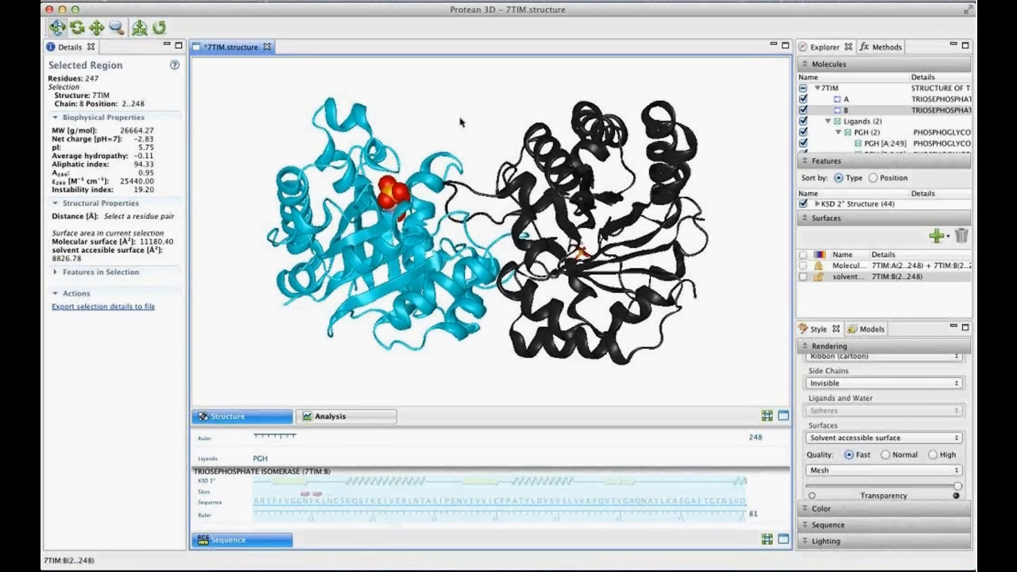
{"action": "left_click", "coordinate": [461, 122]}
- Add 3TA6.pdb from the Desktop's Files folder to the document, centered on-screen to align similar structures
{"action": "left_click", "coordinate": [147, 0]}
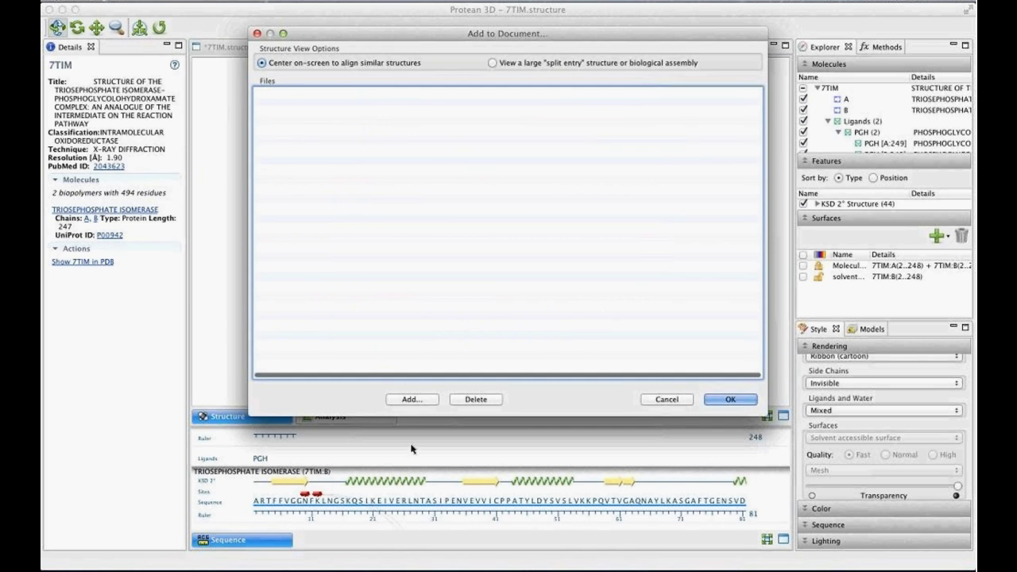
{"action": "left_click", "coordinate": [412, 399]}
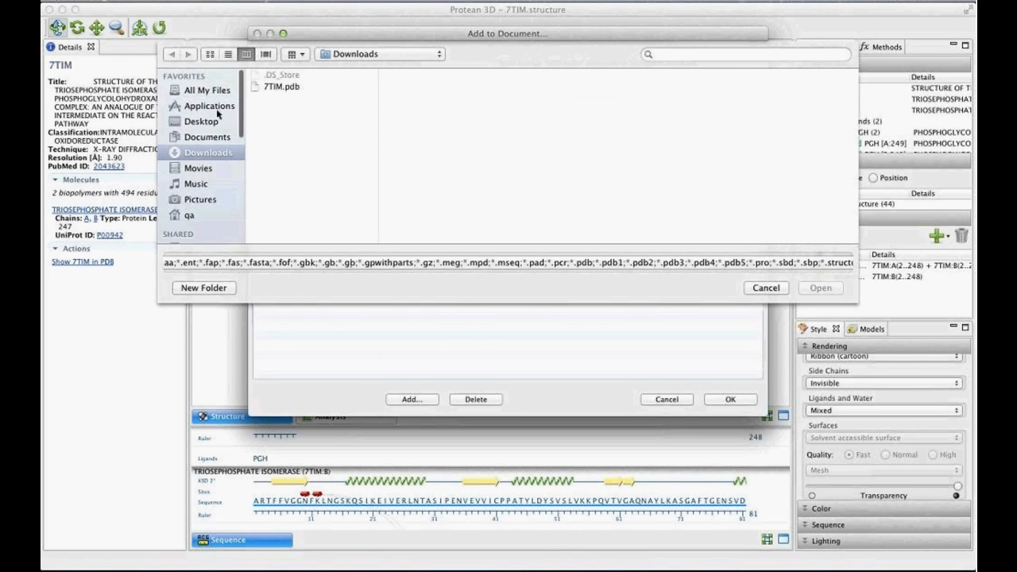
{"action": "left_click", "coordinate": [201, 120]}
{"action": "left_click", "coordinate": [294, 110]}
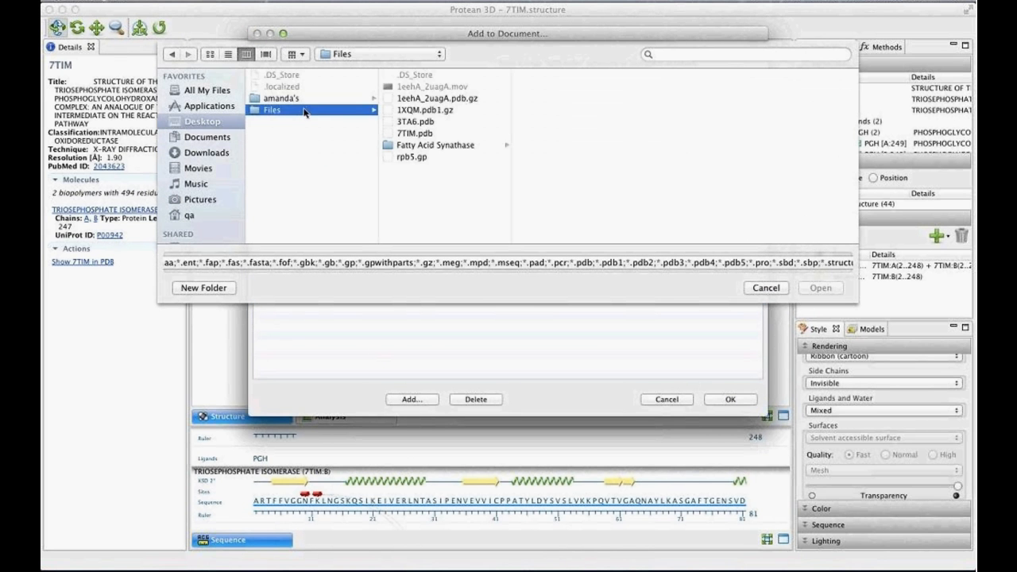
{"action": "left_click", "coordinate": [420, 123]}
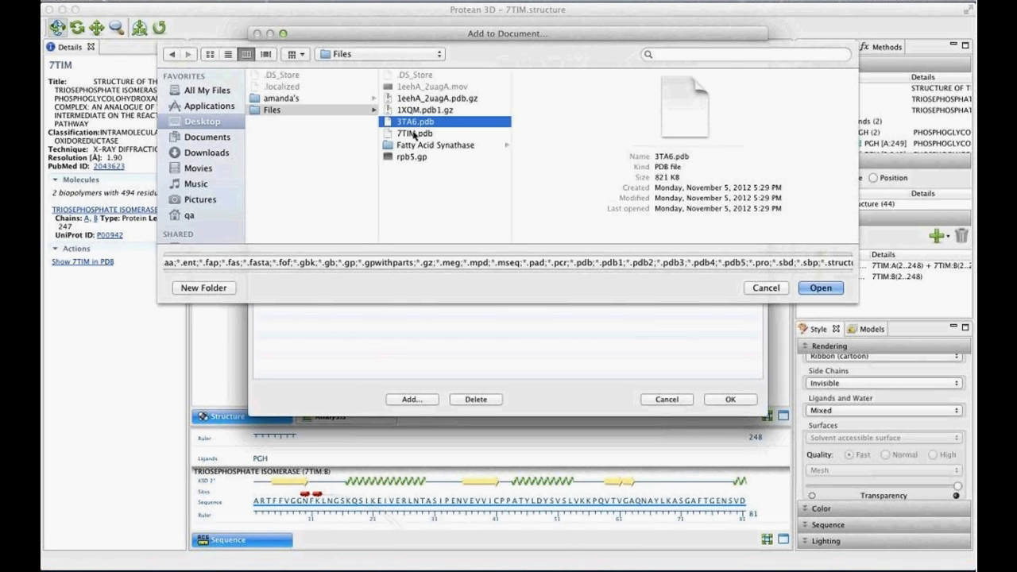
{"action": "left_click", "coordinate": [821, 289]}
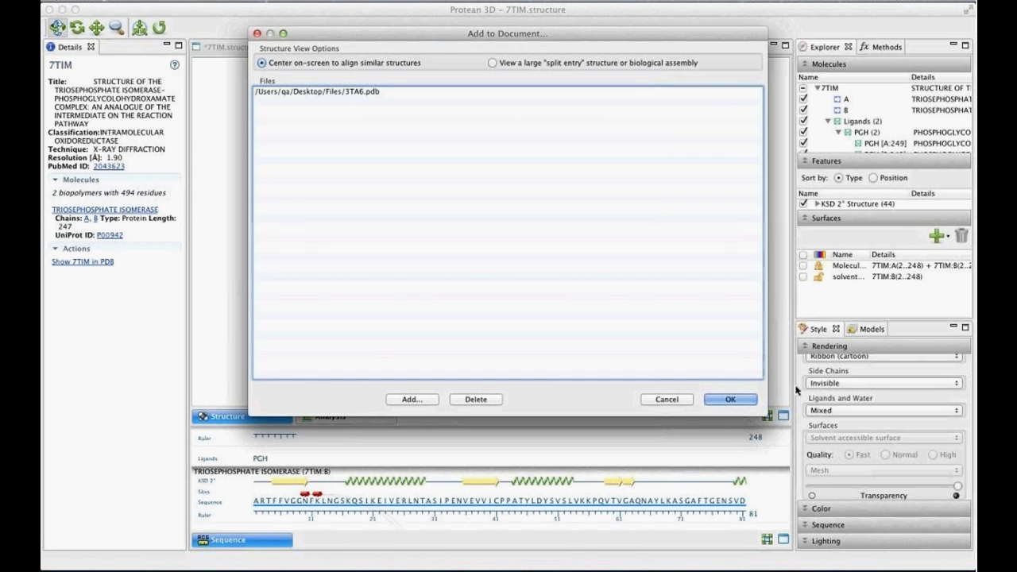
{"action": "left_click", "coordinate": [720, 399]}
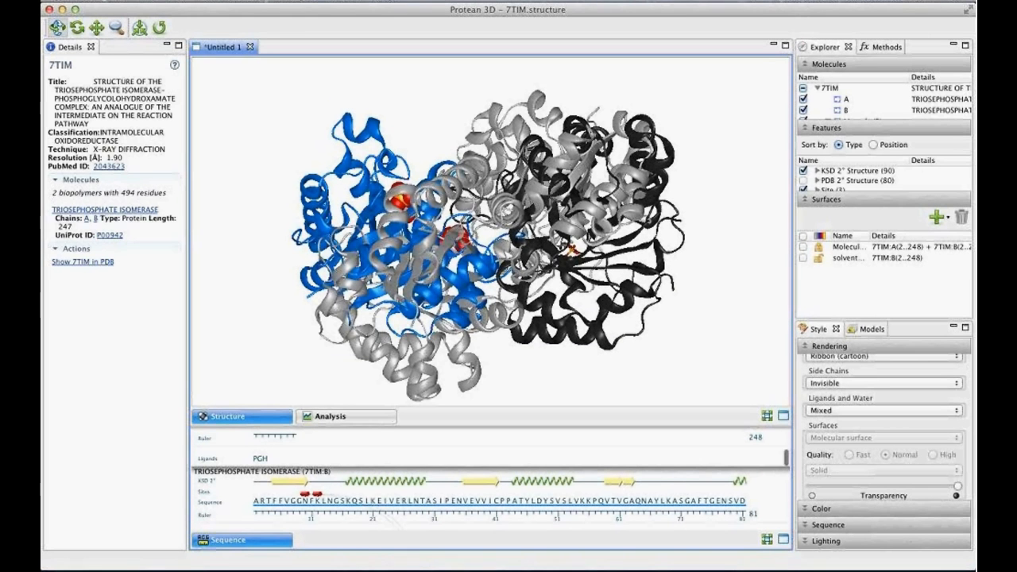
{"action": "left_click", "coordinate": [147, 1]}
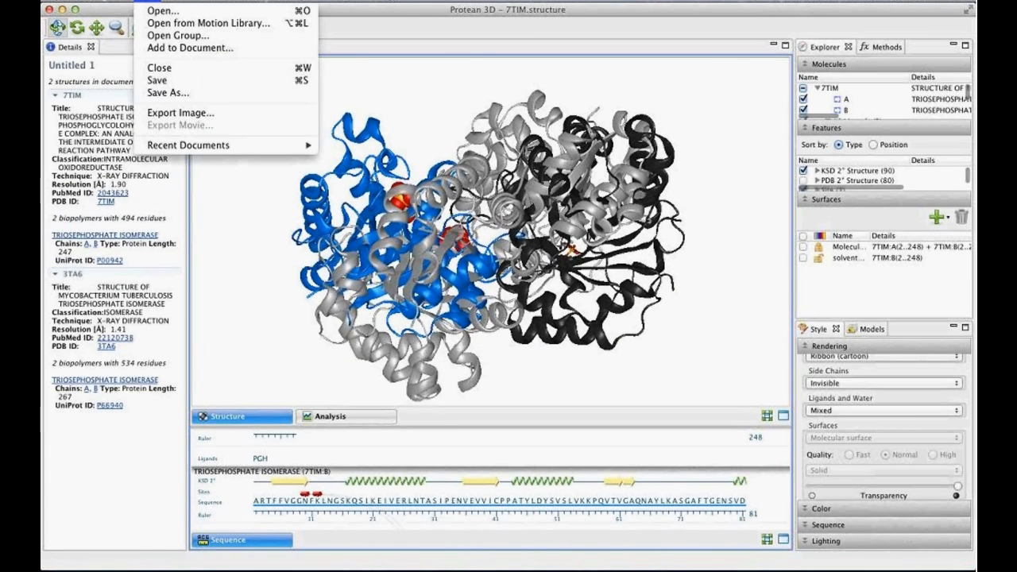
{"action": "left_click", "coordinate": [185, 48]}
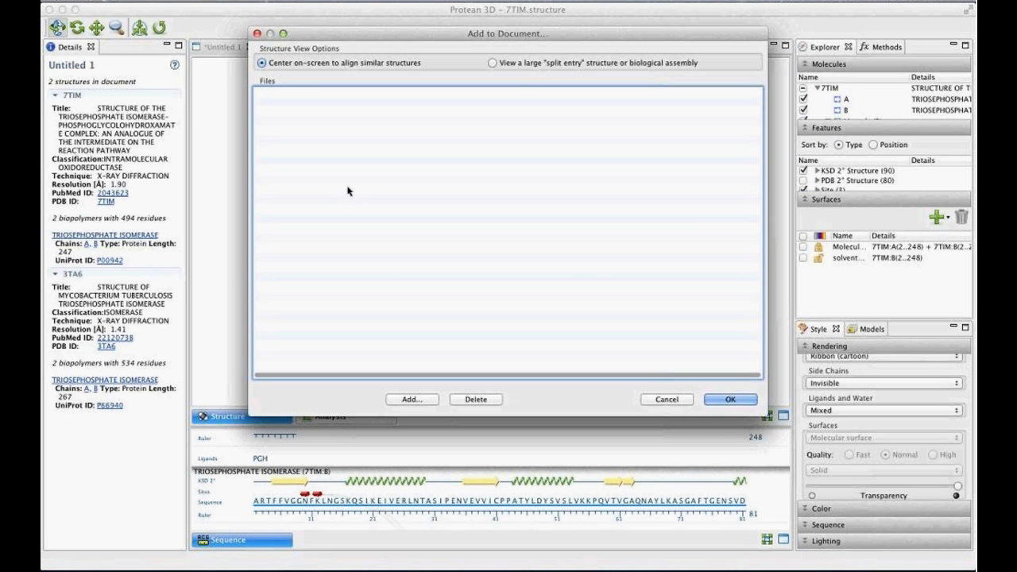
{"action": "left_click", "coordinate": [407, 399]}
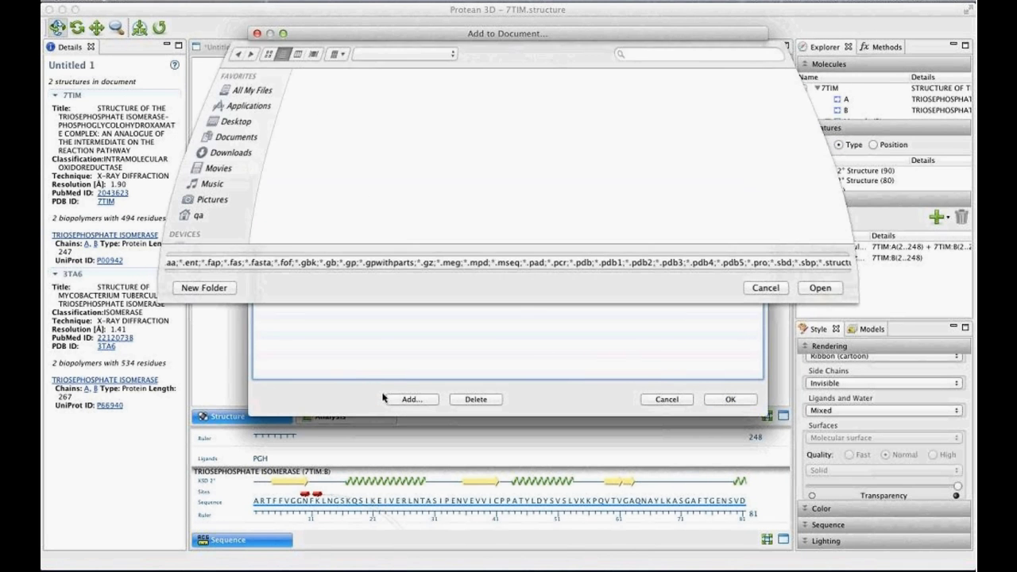
{"action": "left_click", "coordinate": [421, 123]}
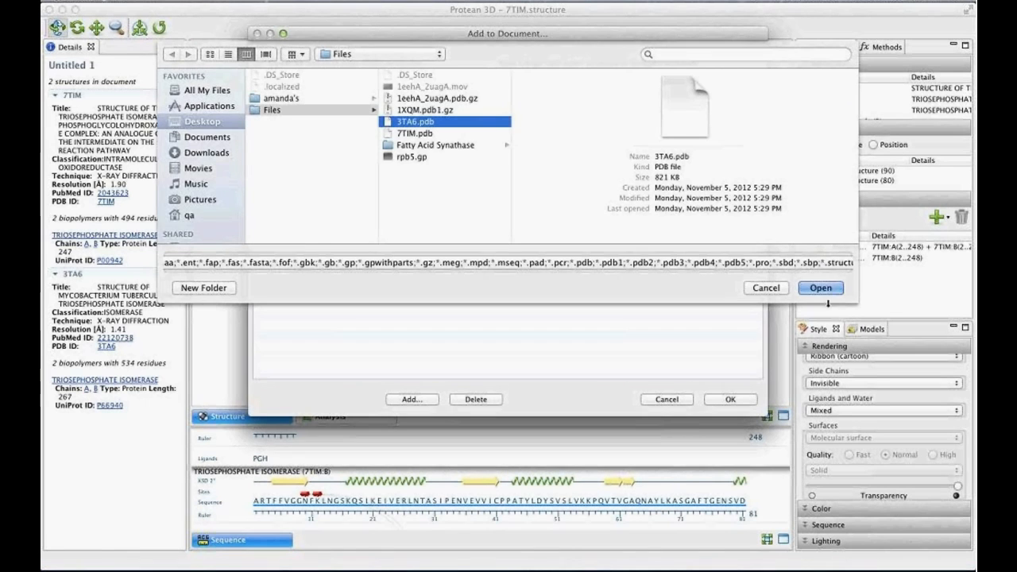
{"action": "key", "text": "Return"}
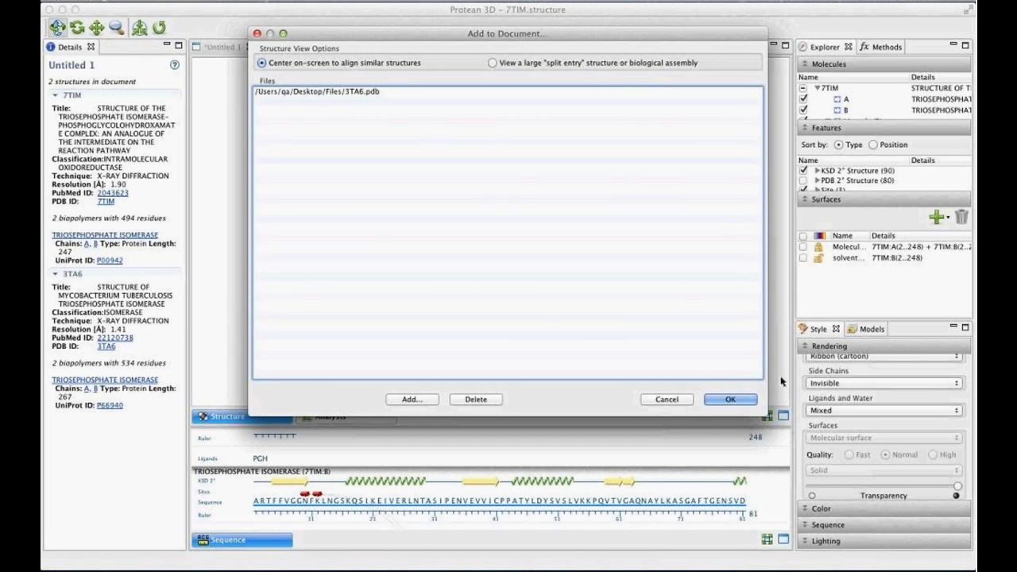
{"action": "left_click", "coordinate": [676, 403]}
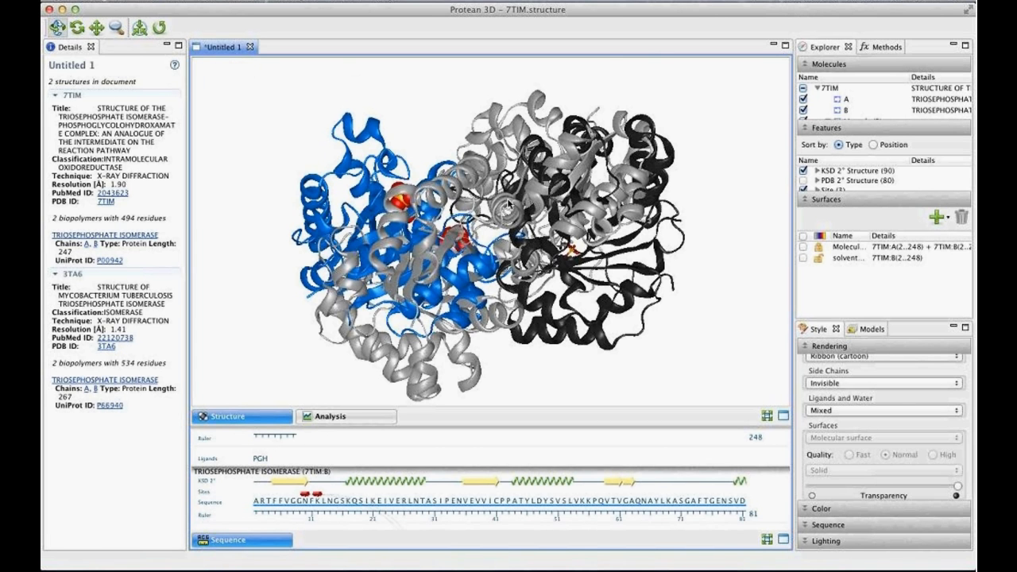
- Expand the KSD 2° Structure helices by chain and enlarge the molecule list to examine all of 3TA6's chains and ligands
{"action": "left_click_drag", "start_coordinate": [474, 175], "coordinate": [474, 143]}
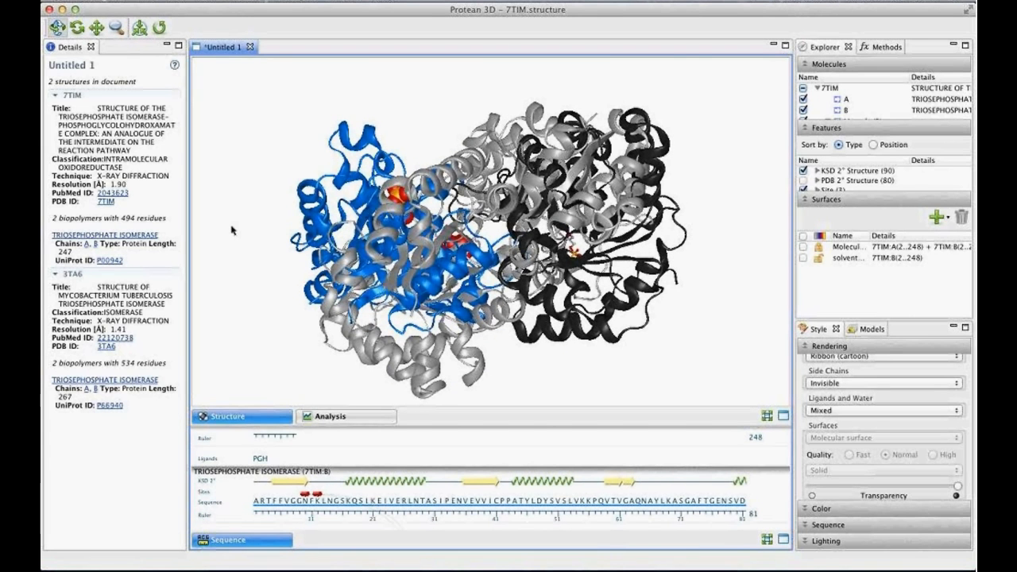
{"action": "left_click", "coordinate": [834, 201]}
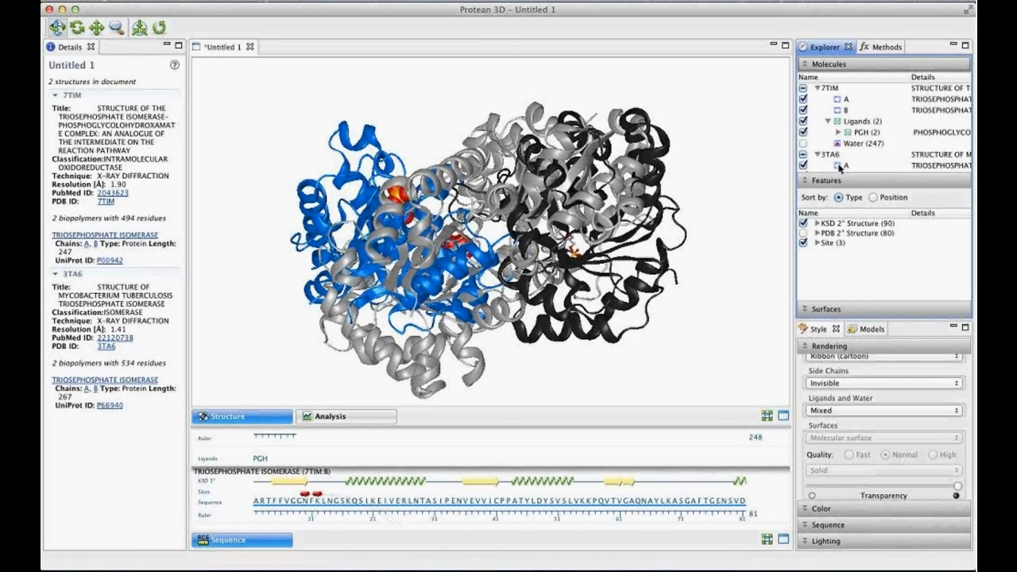
{"action": "left_click", "coordinate": [818, 223]}
{"action": "left_click", "coordinate": [828, 242]}
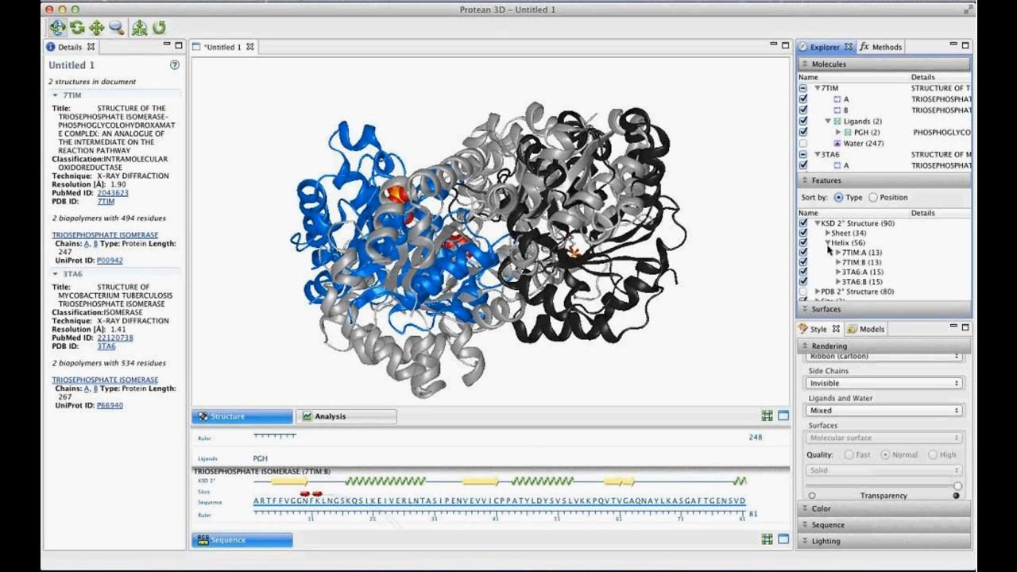
{"action": "left_click_drag", "start_coordinate": [836, 176], "coordinate": [831, 219]}
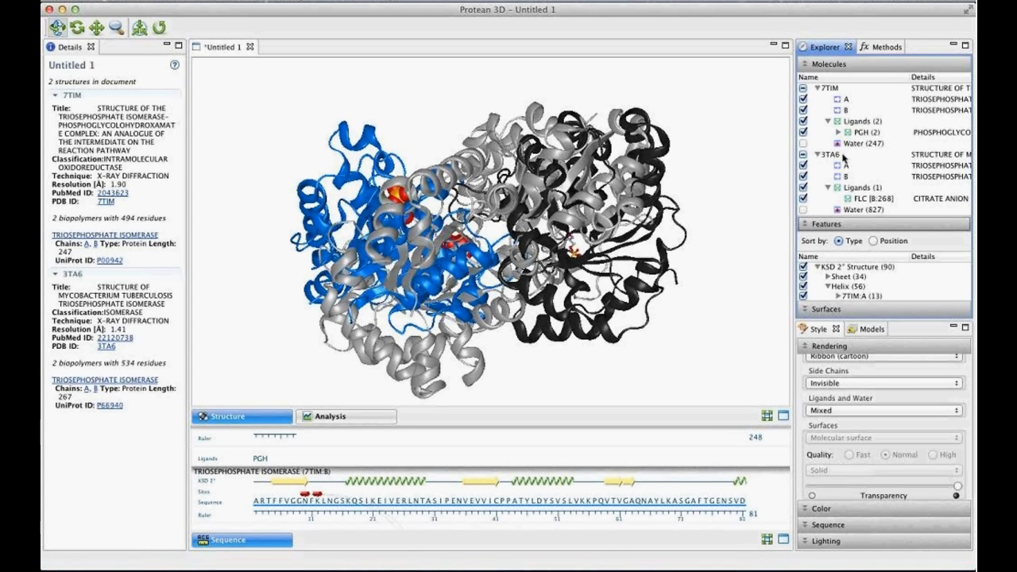
- Color the entire 3TA6 structure with a solid salmon-red fill and clear the selection
{"action": "left_click", "coordinate": [844, 157]}
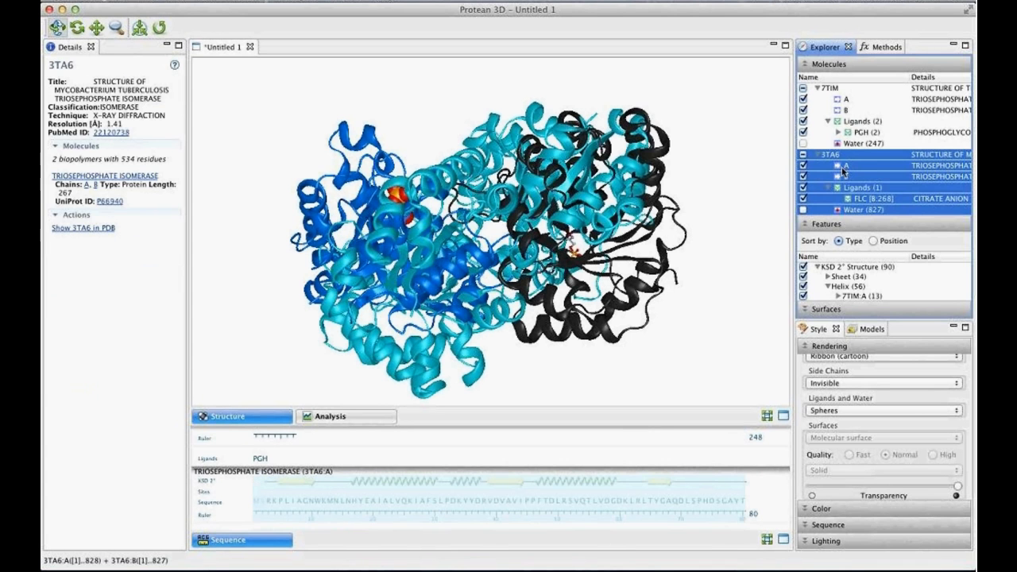
{"action": "left_click", "coordinate": [833, 510]}
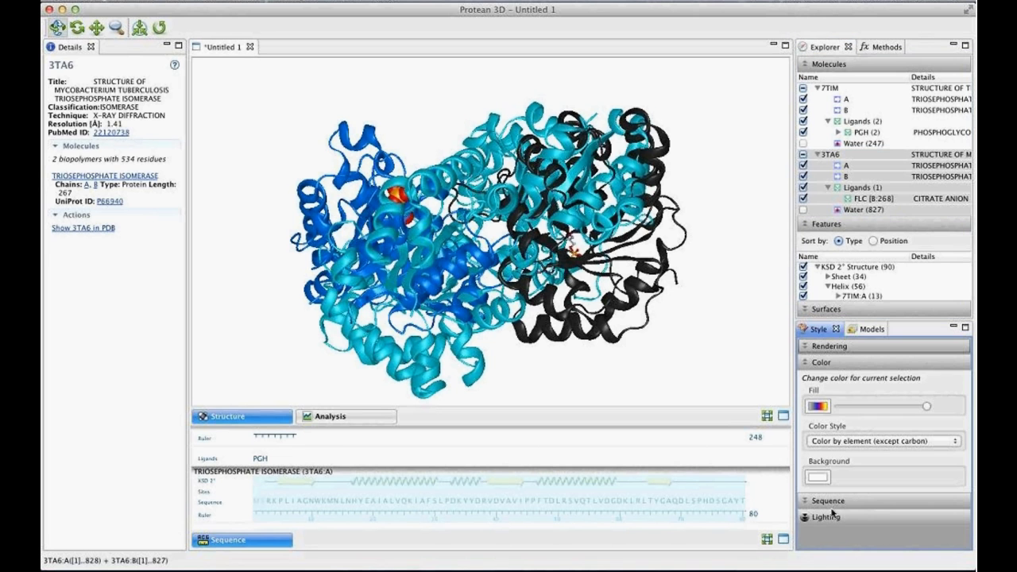
{"action": "left_click", "coordinate": [818, 407]}
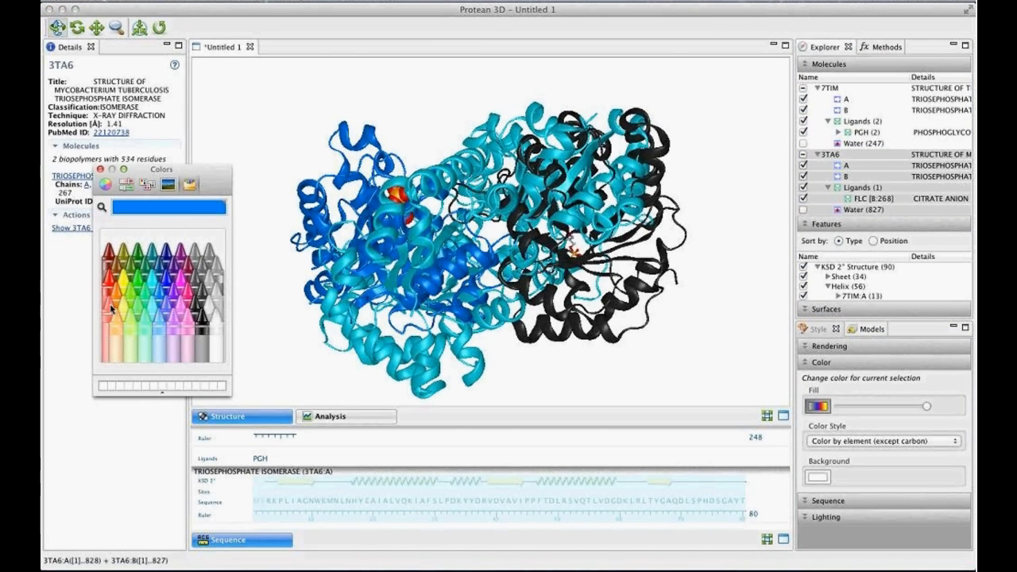
{"action": "left_click", "coordinate": [112, 308]}
{"action": "left_click", "coordinate": [100, 170]}
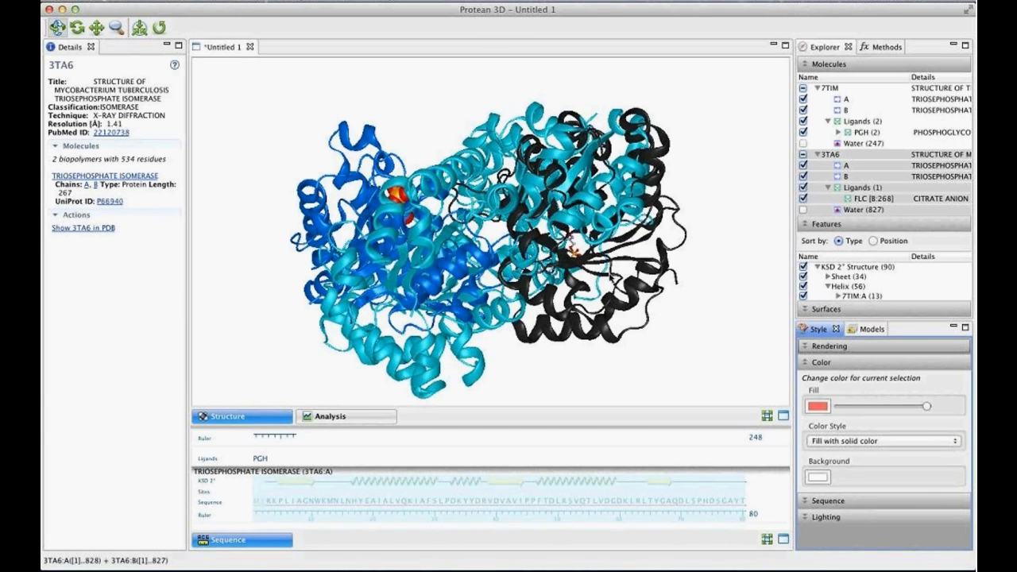
{"action": "left_click", "coordinate": [737, 276]}
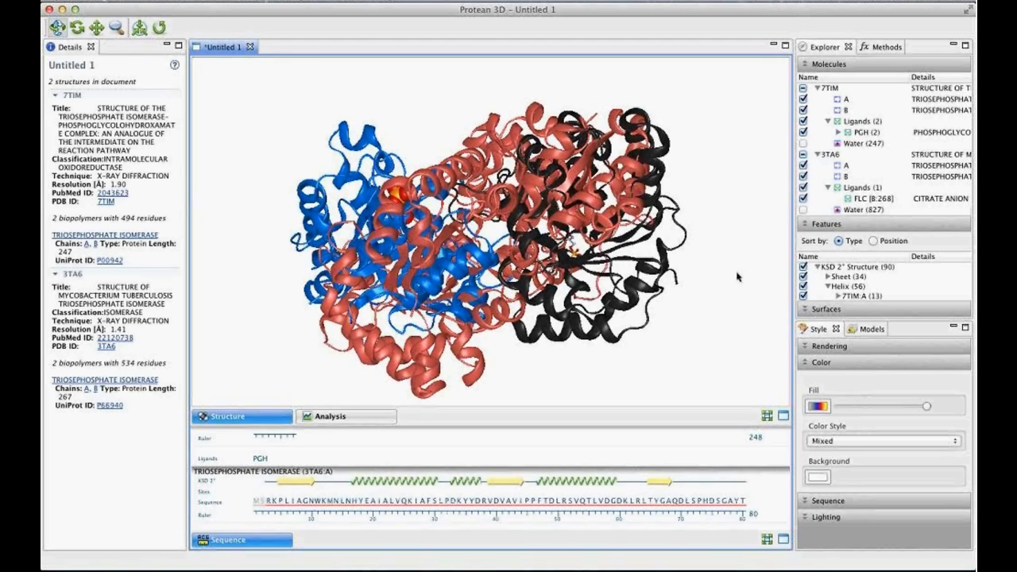
- Run a rigid-body alignment of 7TIM chain A with 3TA6 chain A and clear the selection
{"action": "left_click", "coordinate": [847, 100]}
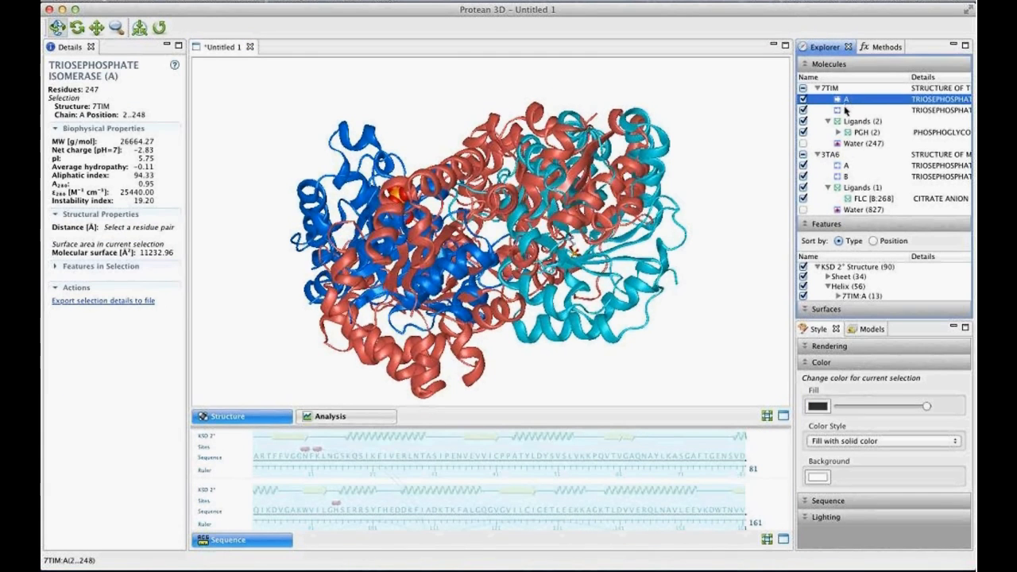
{"action": "left_click", "coordinate": [858, 165], "text": "super"}
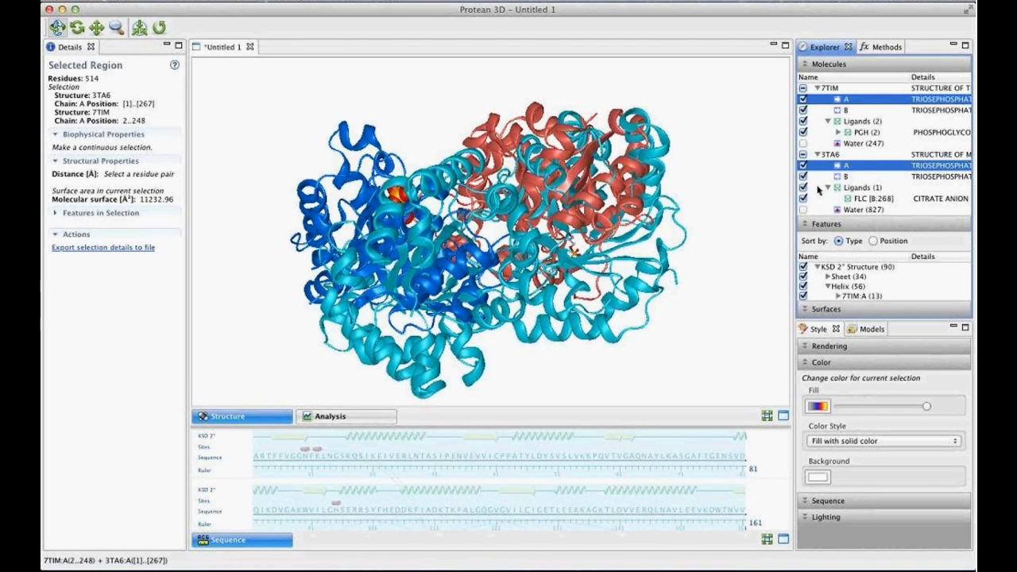
{"action": "left_click", "coordinate": [265, 2]}
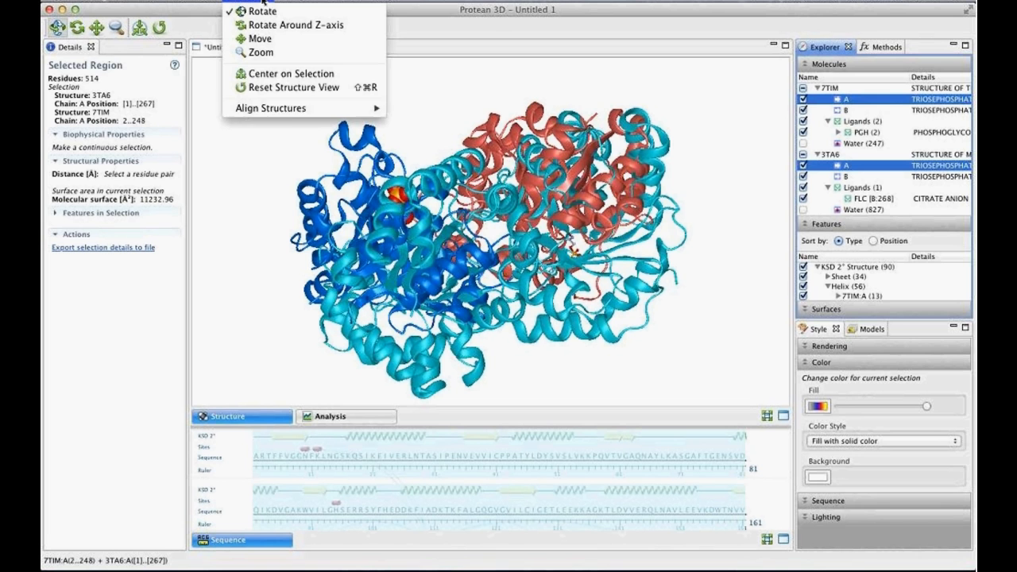
{"action": "mouse_move", "coordinate": [294, 112]}
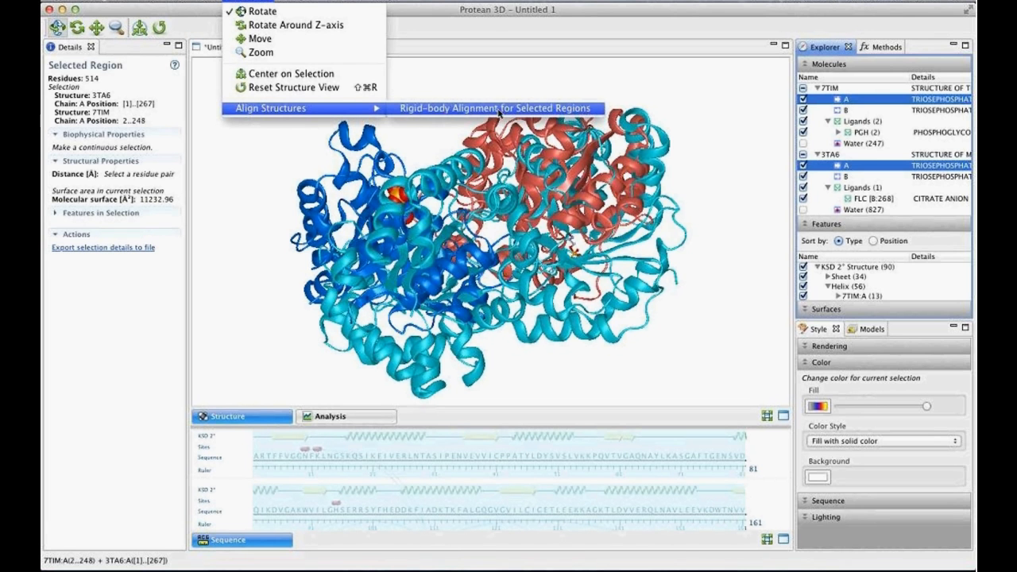
{"action": "left_click", "coordinate": [573, 113]}
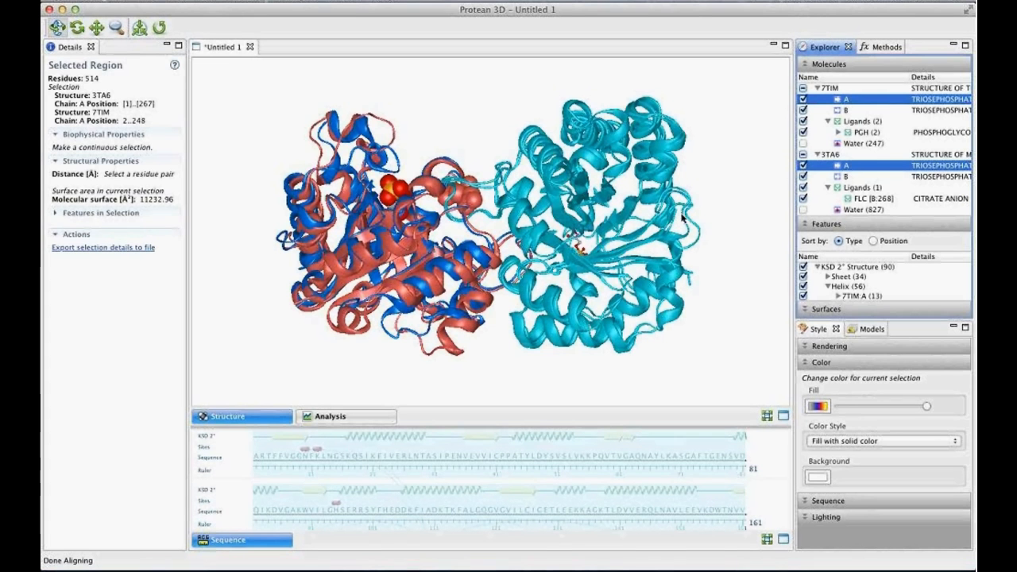
{"action": "left_click", "coordinate": [724, 186]}
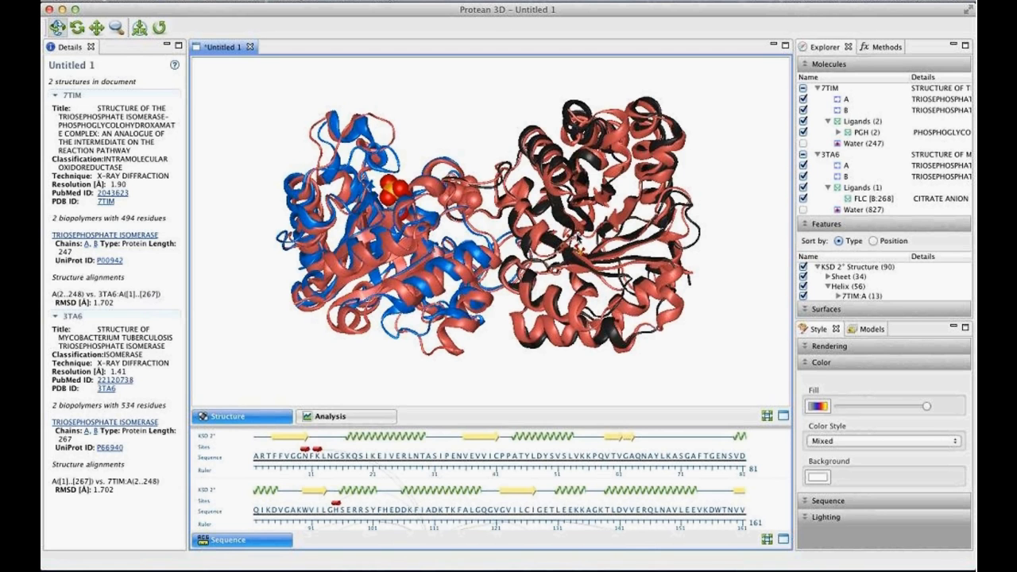
- Run a rigid-body alignment of 7TIM chain A with 3TA6 chain B, clear the selection and inspect the overlay from different angles
{"action": "left_click", "coordinate": [885, 102]}
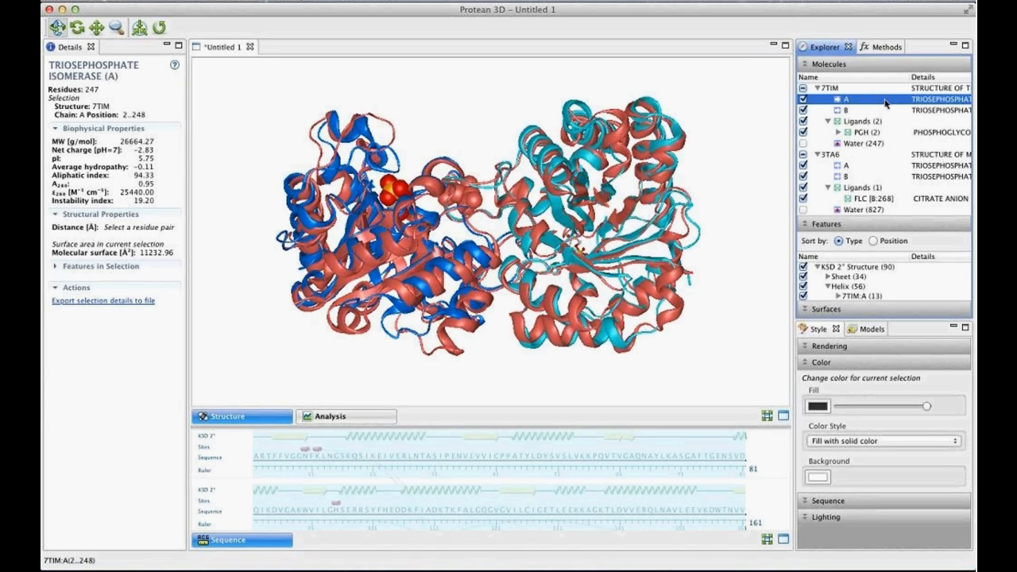
{"action": "left_click", "coordinate": [849, 177], "text": "super"}
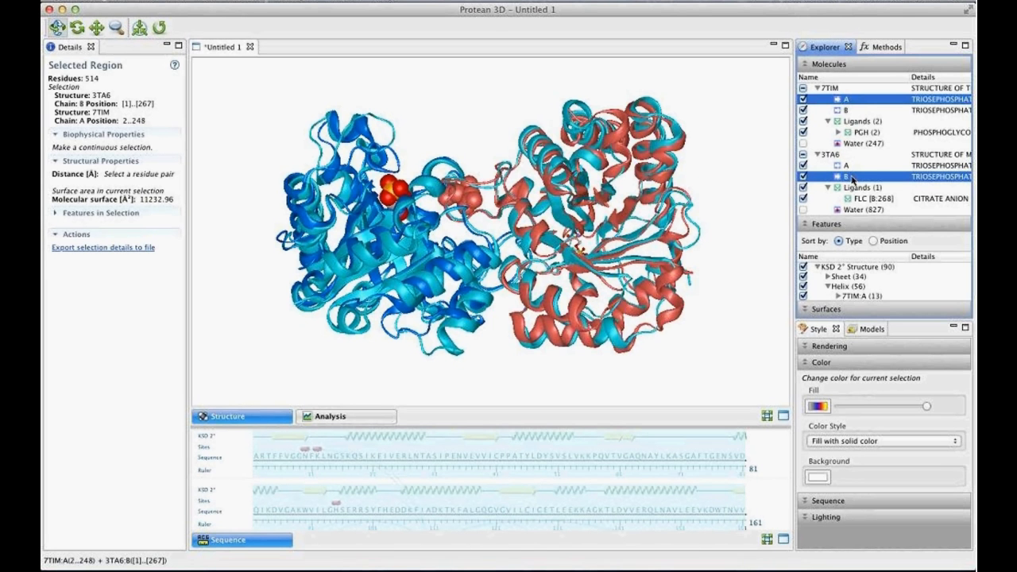
{"action": "left_click", "coordinate": [260, 2]}
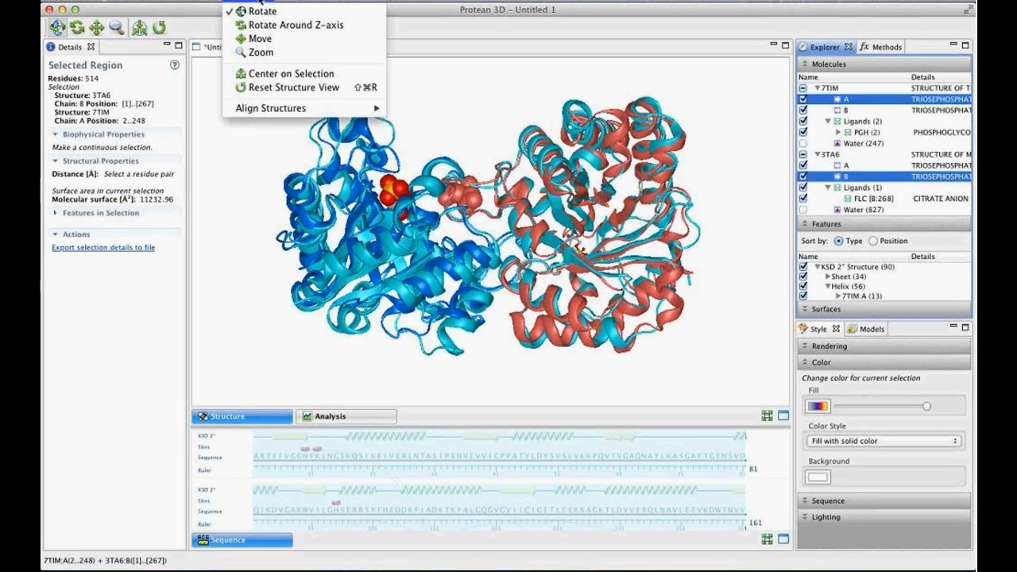
{"action": "mouse_move", "coordinate": [276, 112]}
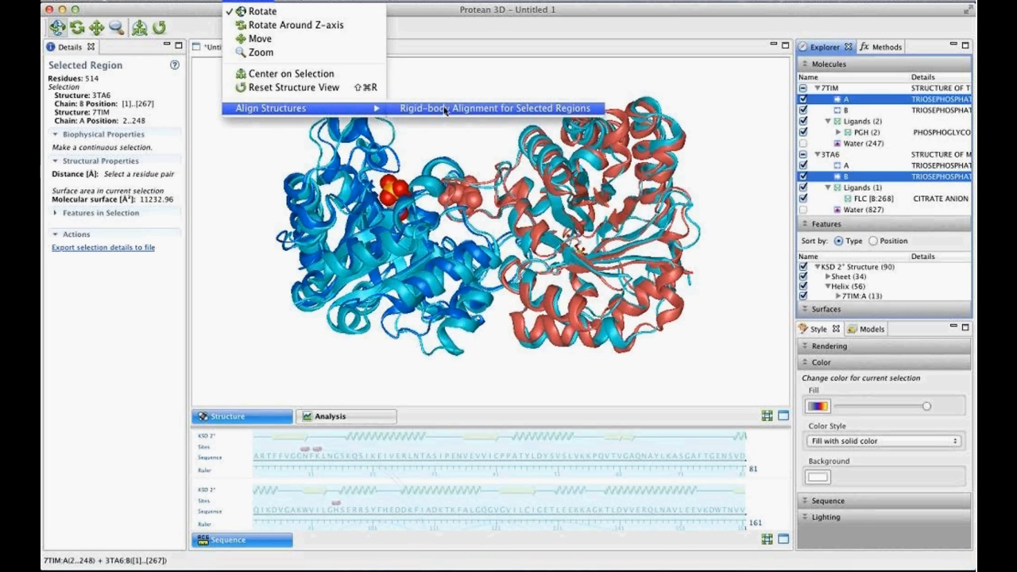
{"action": "left_click", "coordinate": [446, 109]}
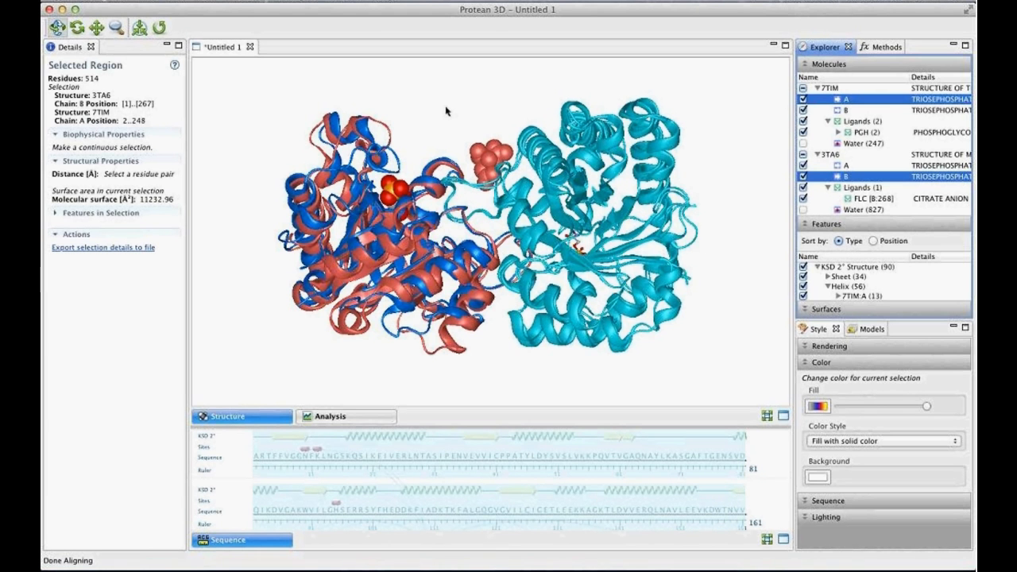
{"action": "left_click", "coordinate": [742, 203]}
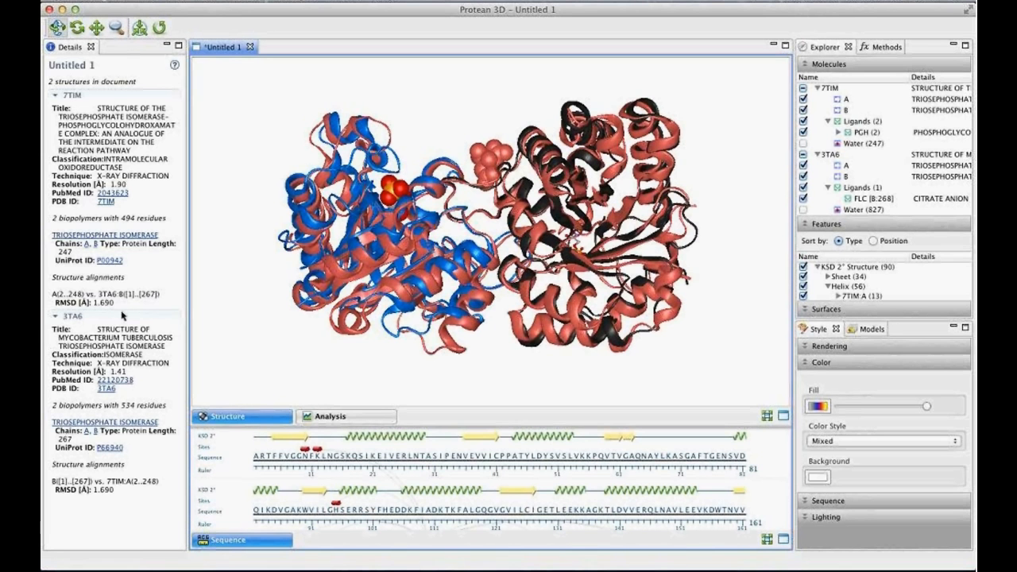
{"action": "left_click_drag", "start_coordinate": [453, 178], "coordinate": [361, 306]}
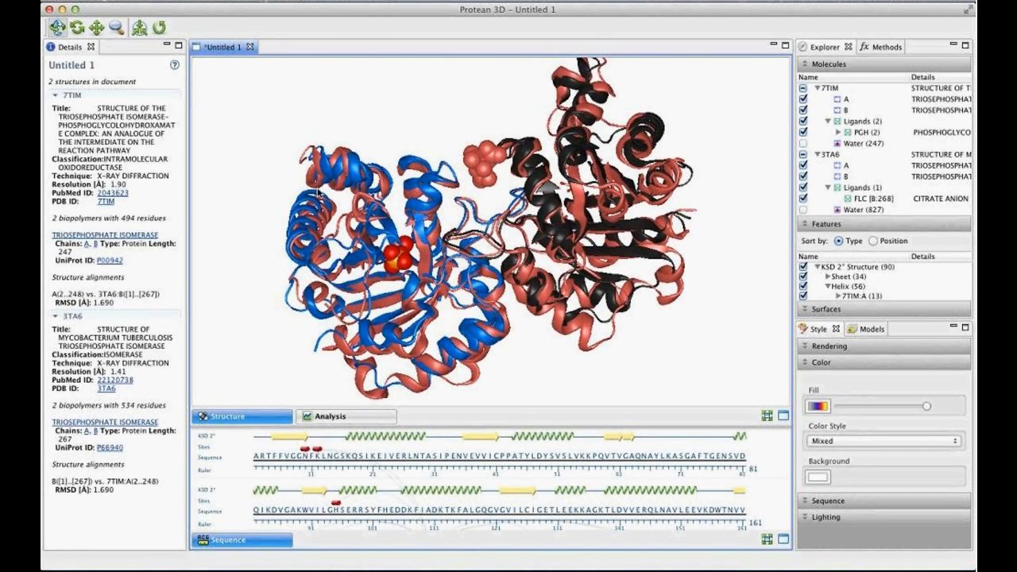
{"action": "left_click_drag", "start_coordinate": [497, 302], "coordinate": [435, 183]}
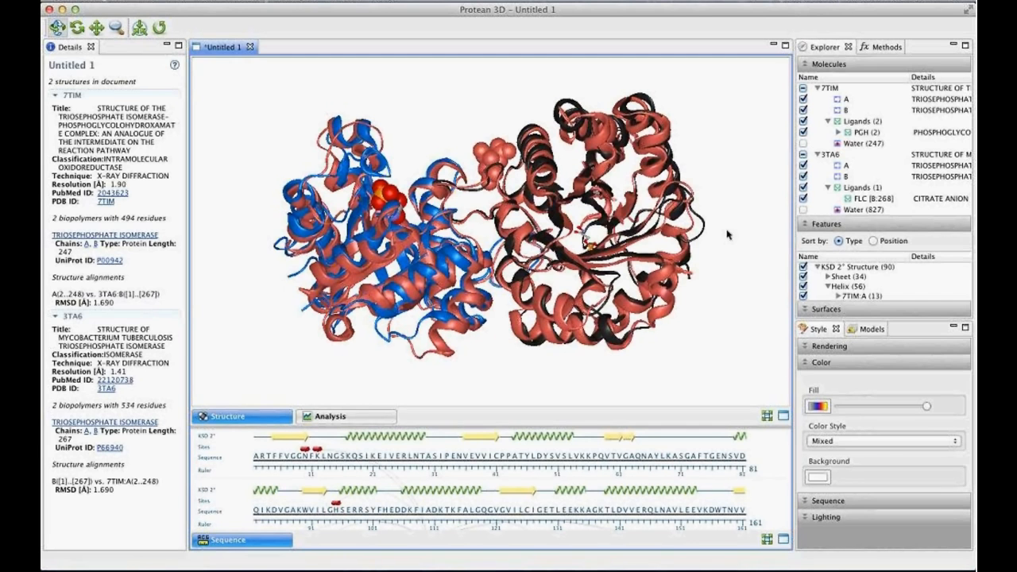
- Enlarge the feature list, collapse the KSD 2° Structure helices and expand the sheets by chain
{"action": "left_click_drag", "start_coordinate": [896, 222], "coordinate": [890, 129]}
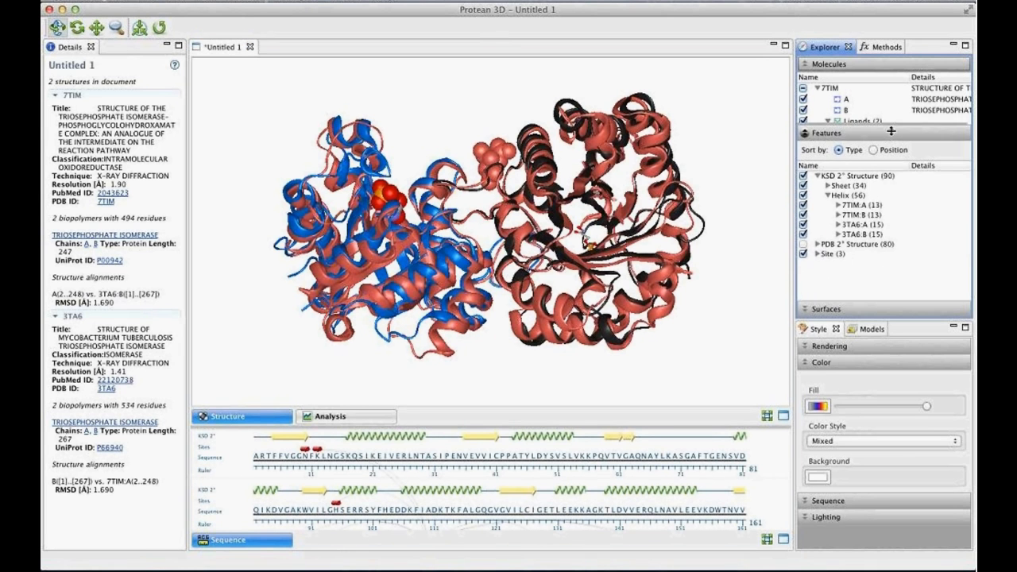
{"action": "left_click", "coordinate": [826, 195]}
{"action": "left_click", "coordinate": [827, 184]}
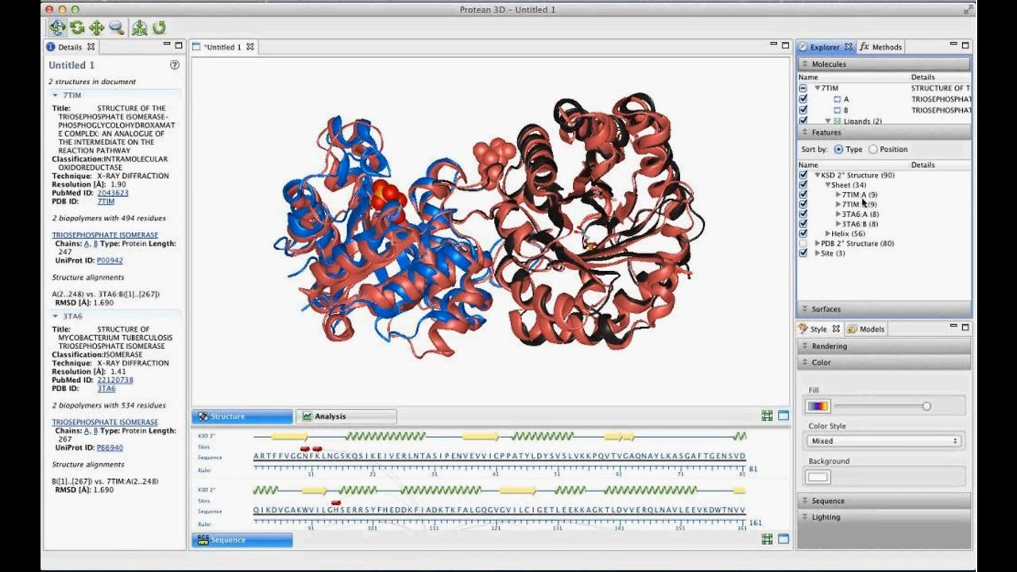
- Run a rigid-body alignment using only the KSD sheets of 7TIM:A and 3TA6:B, and clear the selection
{"action": "left_click", "coordinate": [865, 194]}
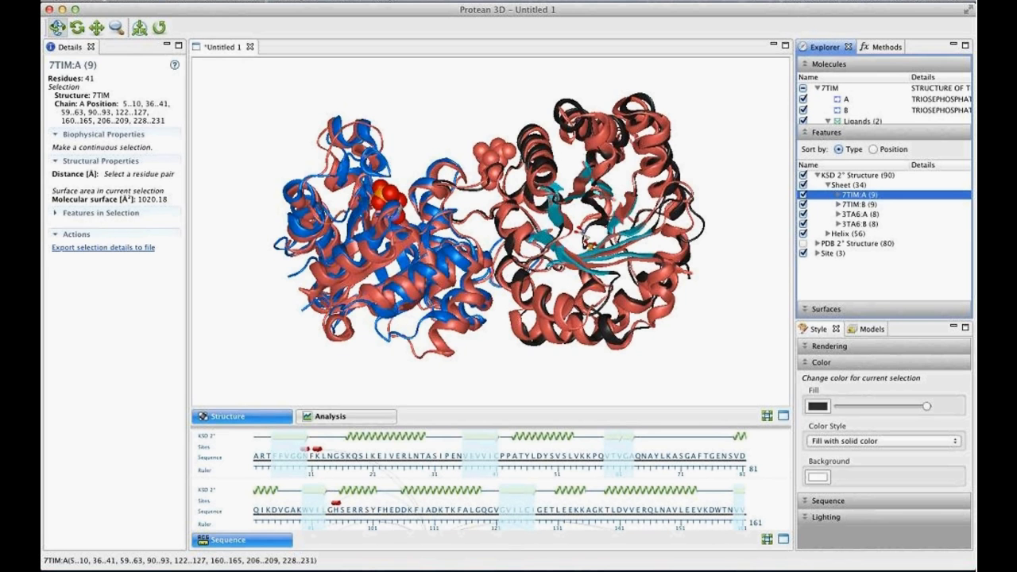
{"action": "left_click", "coordinate": [862, 225], "text": "super"}
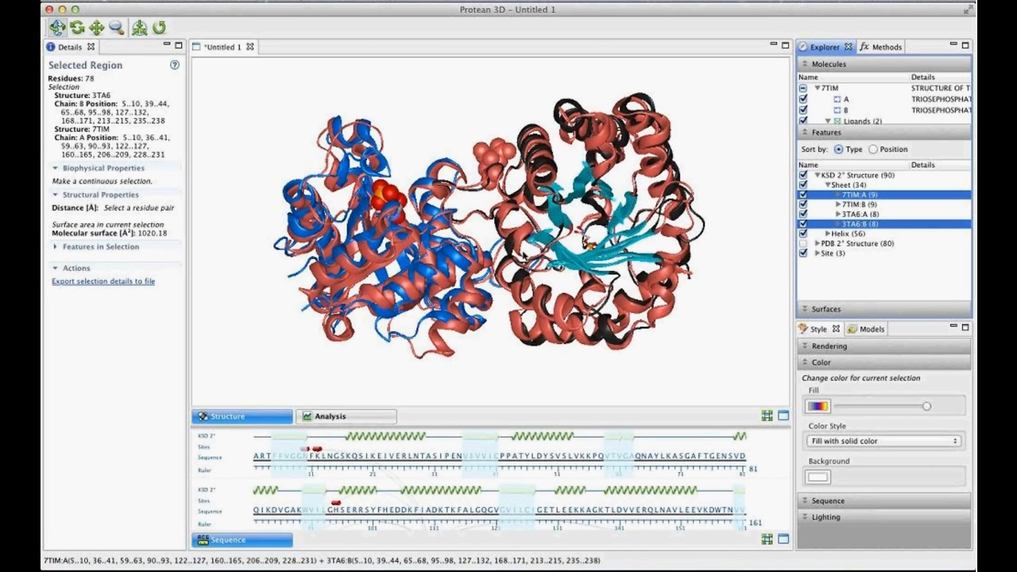
{"action": "left_click", "coordinate": [249, 2]}
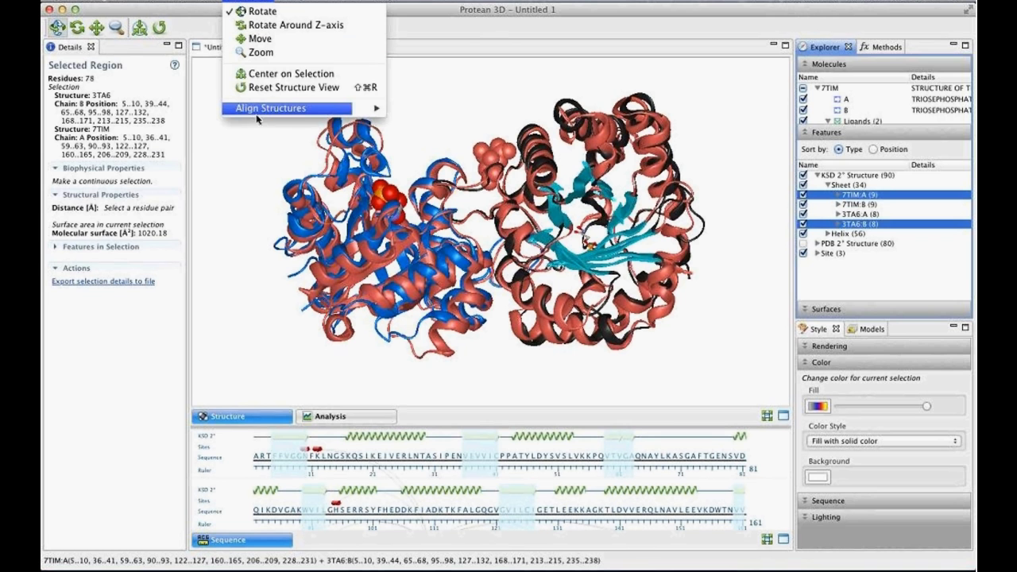
{"action": "mouse_move", "coordinate": [332, 108]}
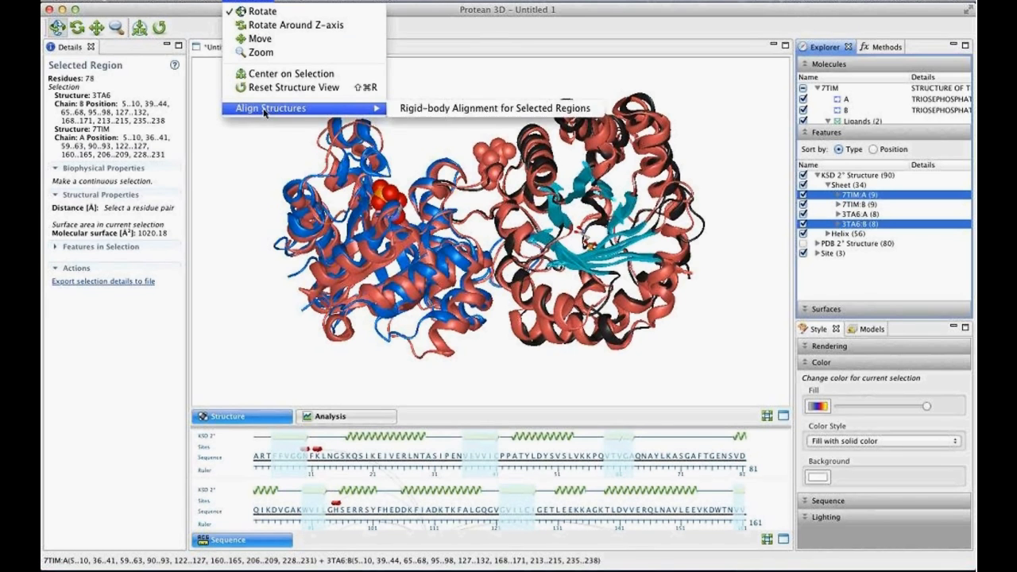
{"action": "left_click", "coordinate": [428, 110]}
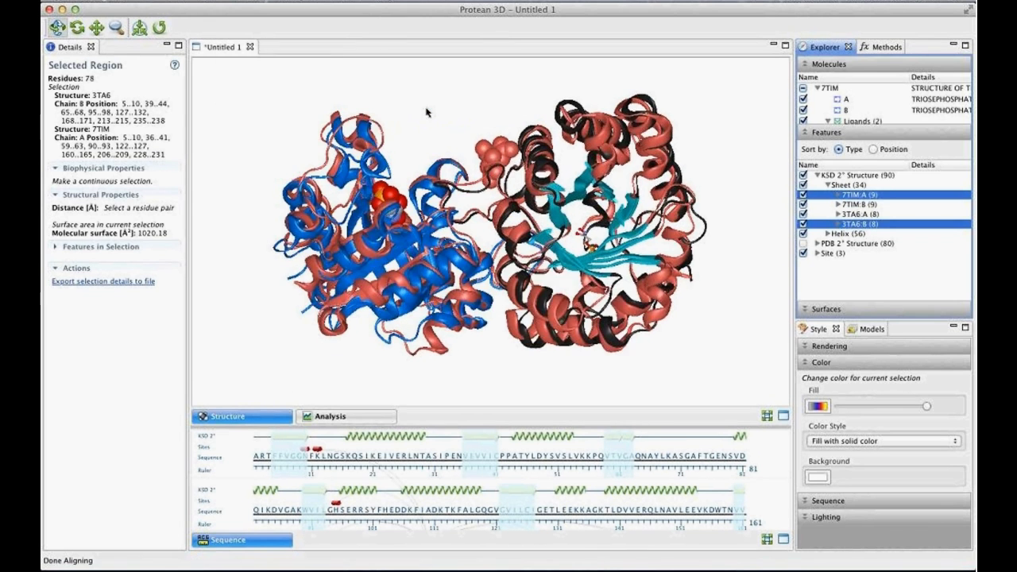
{"action": "left_click", "coordinate": [724, 202]}
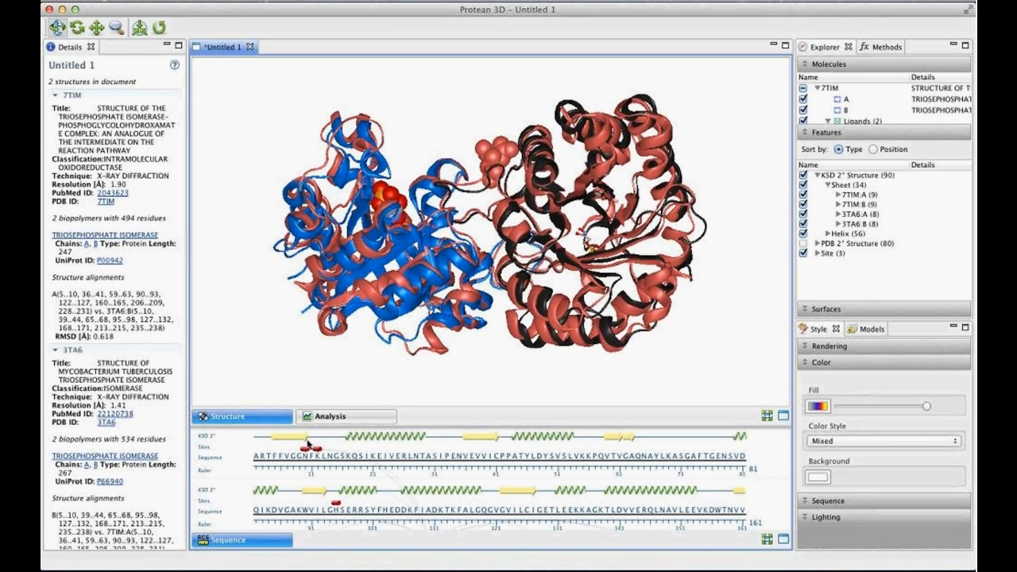
- Examine the analysis tracks of 7TIM and 3TA6, from secondary structure and antigenicity to flexibility and author-annotated features
{"action": "left_click", "coordinate": [356, 421]}
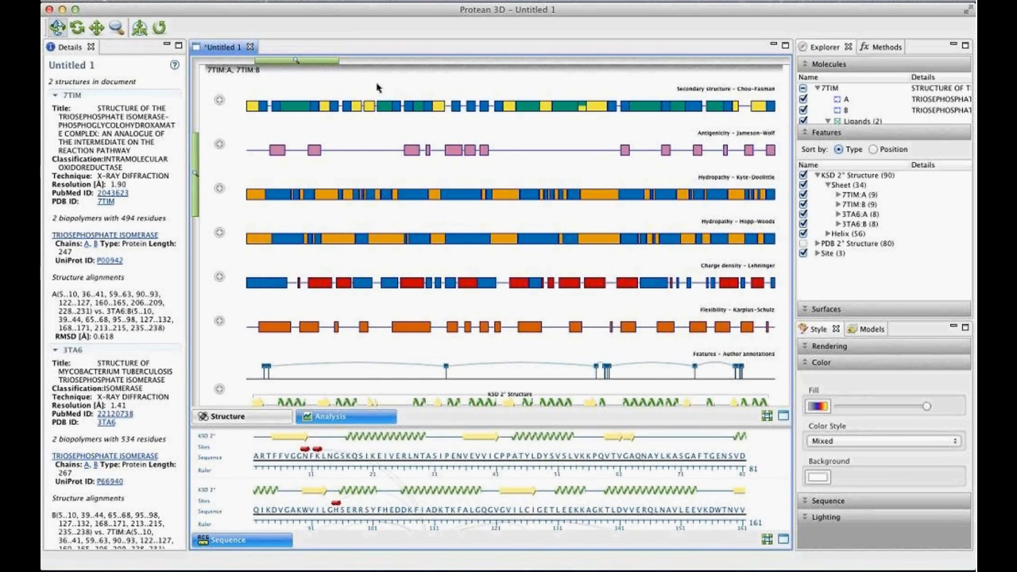
{"action": "scroll", "coordinate": [421, 88], "scroll_direction": "right", "scroll_amount": 3}
{"action": "scroll", "coordinate": [423, 87], "scroll_direction": "right", "scroll_amount": 10}
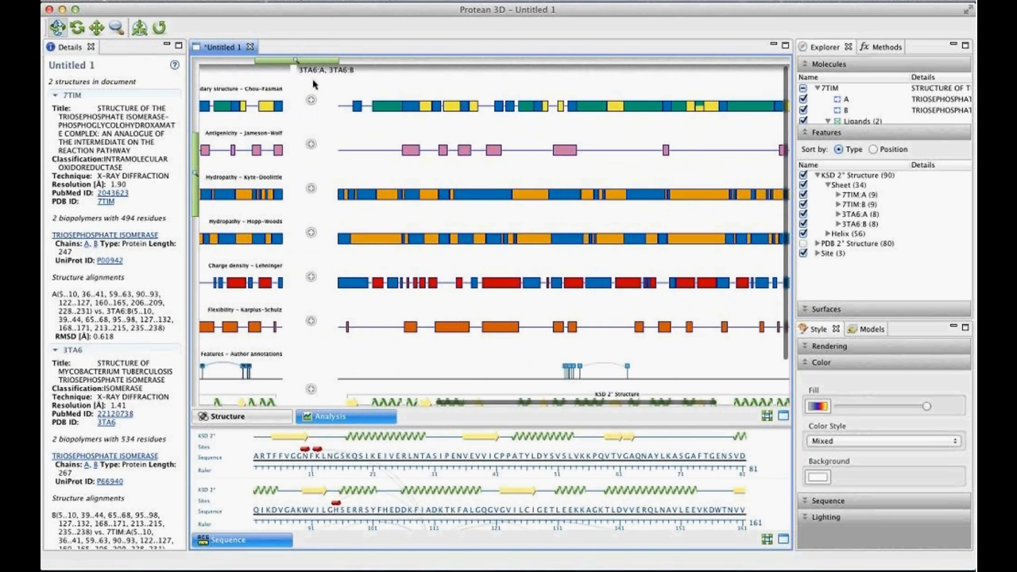
{"action": "scroll", "coordinate": [381, 103], "scroll_direction": "left", "scroll_amount": 10}
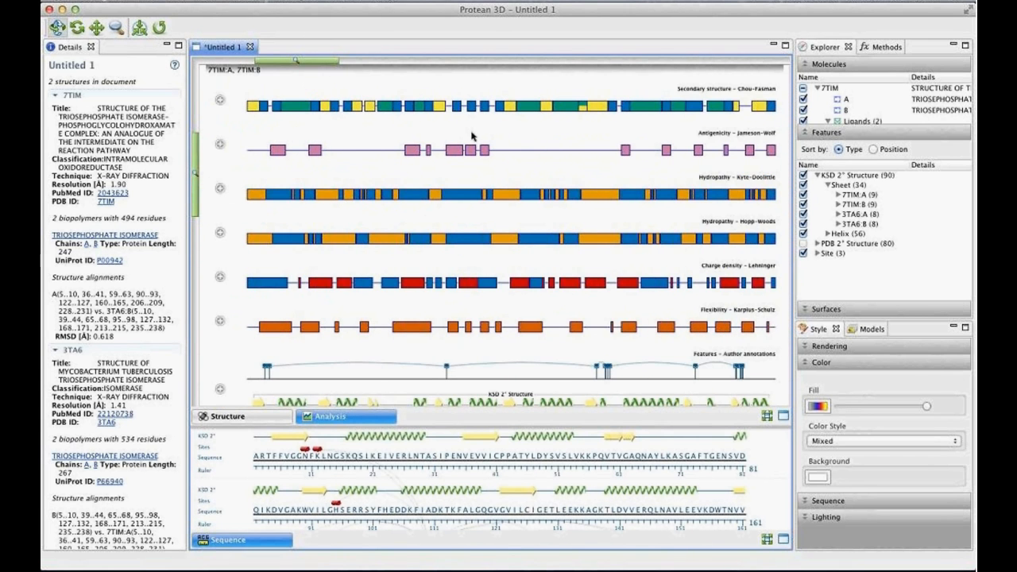
{"action": "scroll", "coordinate": [473, 135], "scroll_direction": "down", "scroll_amount": 2}
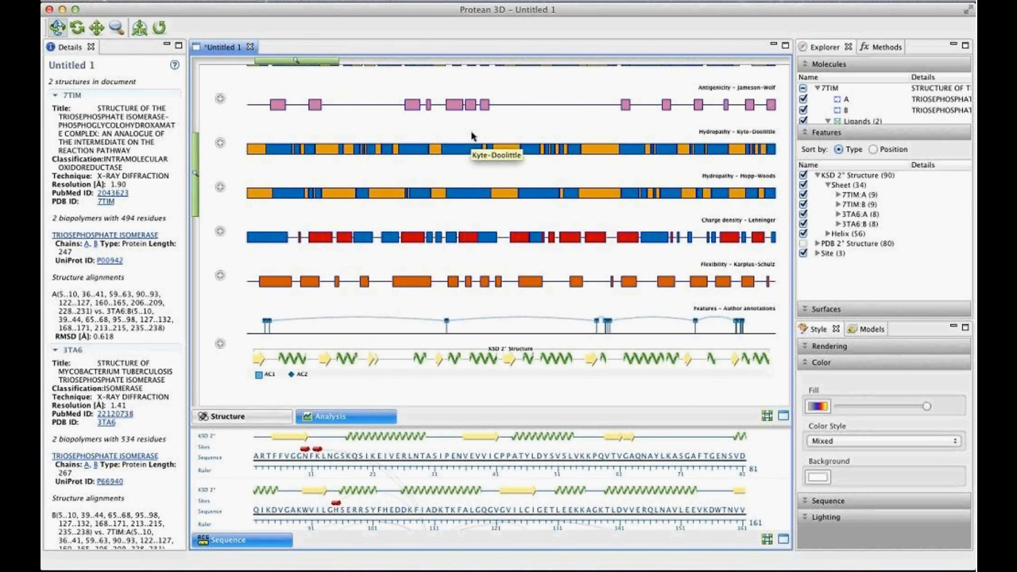
{"action": "scroll", "coordinate": [471, 137], "scroll_direction": "up", "scroll_amount": 2}
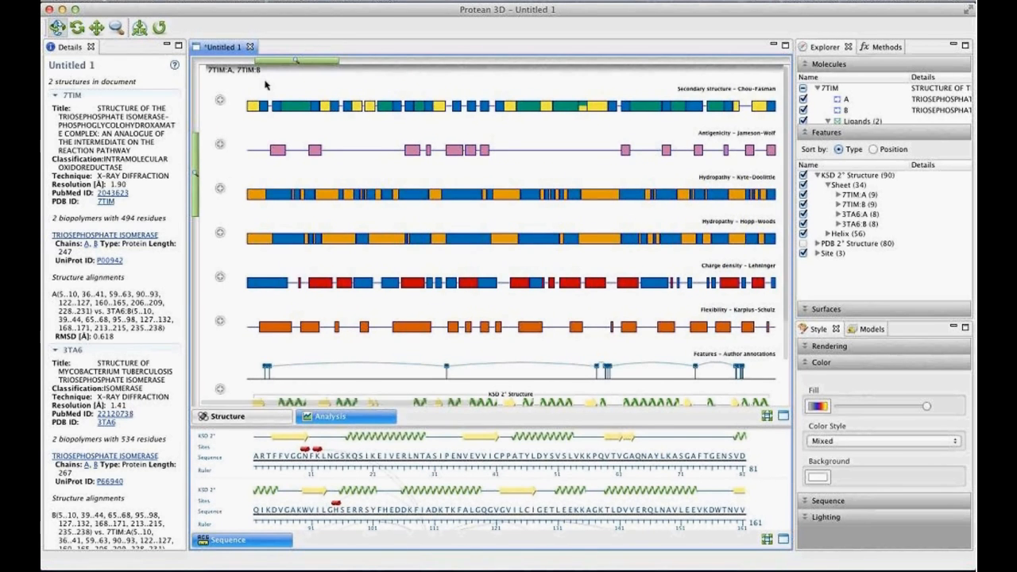
{"action": "scroll", "coordinate": [272, 81], "scroll_direction": "right", "scroll_amount": 10}
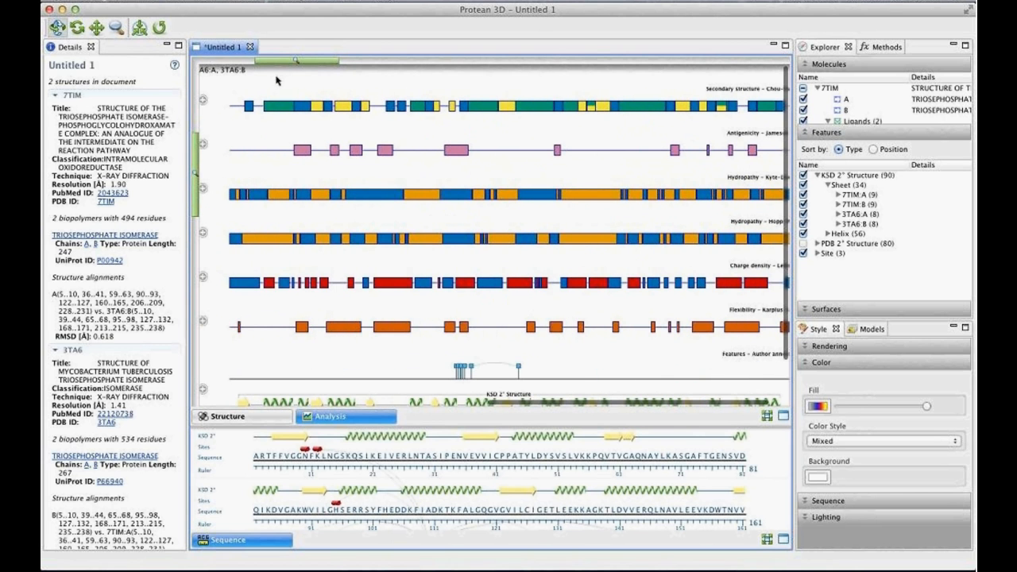
{"action": "scroll", "coordinate": [275, 77], "scroll_direction": "left", "scroll_amount": 1}
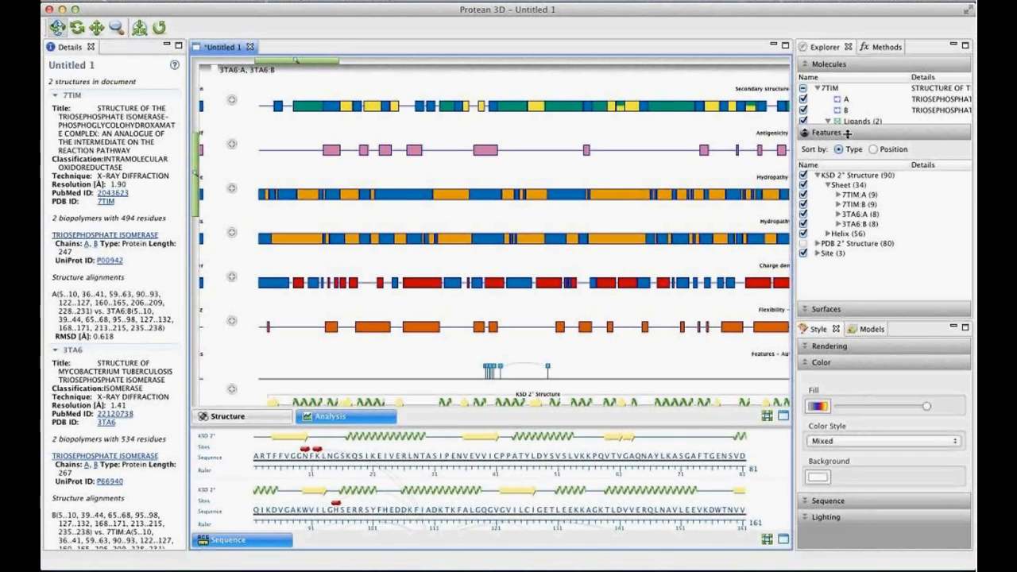
- Enlarge the molecule list and hide the whole 3TA6 structure, leaving only 7TIM in the analysis
{"action": "left_click_drag", "start_coordinate": [847, 133], "coordinate": [853, 216]}
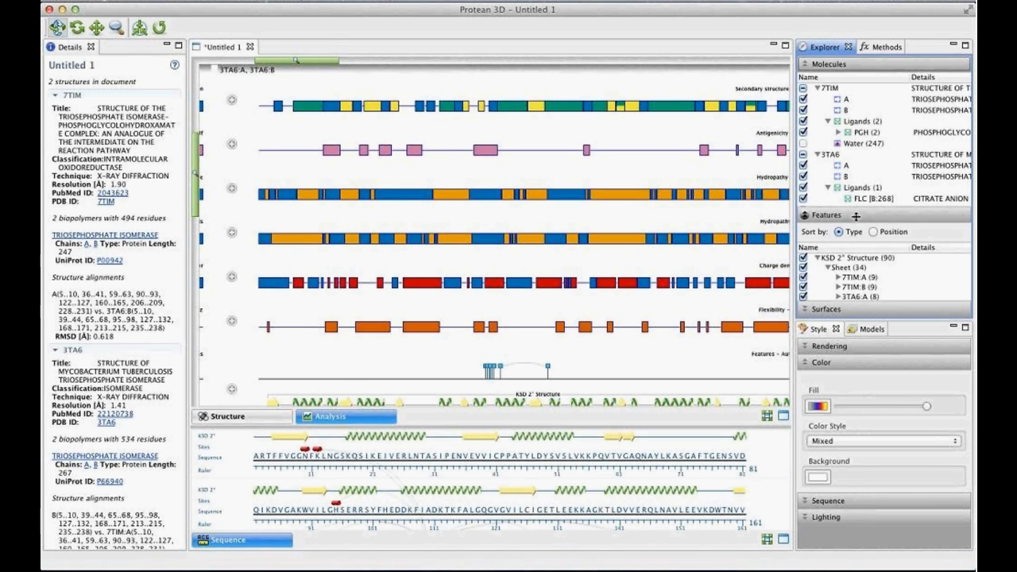
{"action": "left_click", "coordinate": [803, 155]}
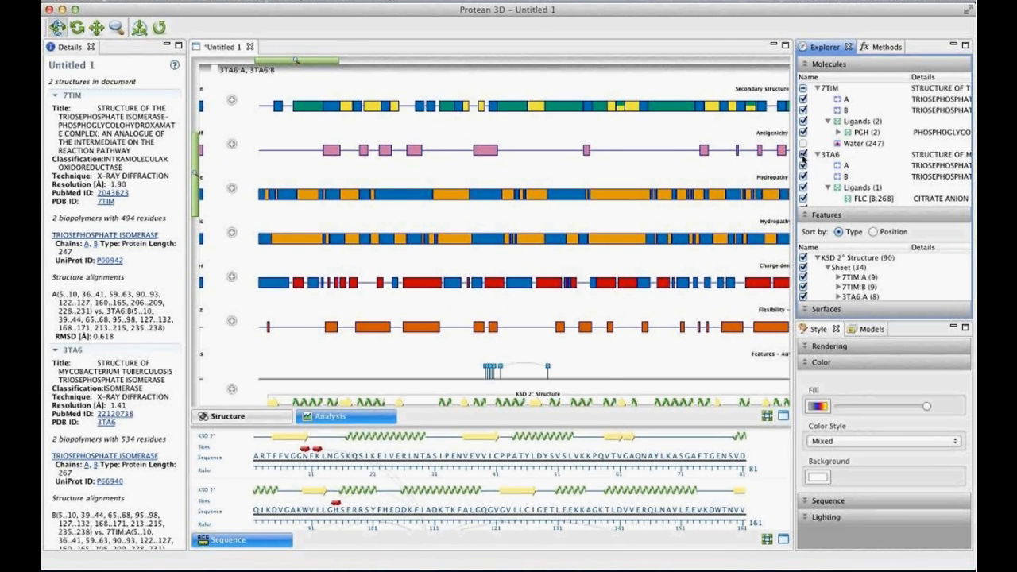
{"action": "left_click", "coordinate": [802, 155]}
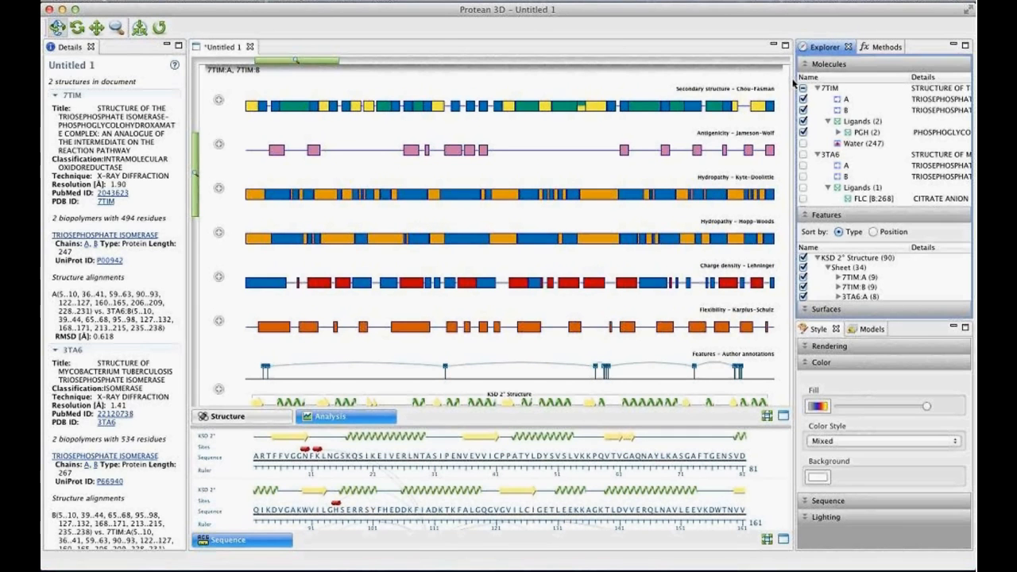
- Add the B-cell epitopes (NeoClone) prediction to the analysis and expand its track by chain, down to the 7TIM:A component tracks
{"action": "left_click", "coordinate": [871, 50]}
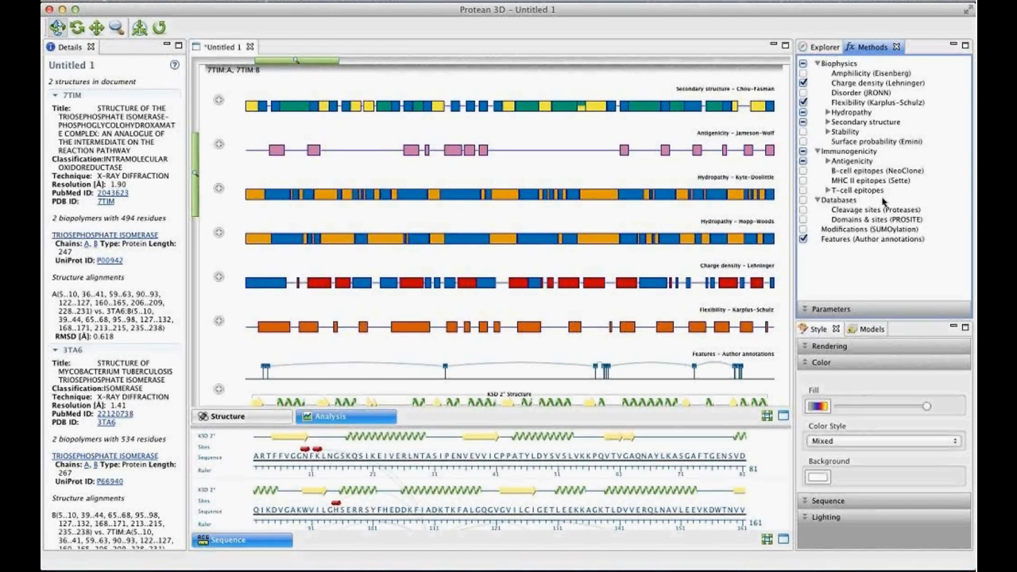
{"action": "left_click", "coordinate": [803, 171]}
{"action": "scroll", "coordinate": [617, 232], "scroll_direction": "down", "scroll_amount": 1}
{"action": "scroll", "coordinate": [617, 232], "scroll_direction": "down", "scroll_amount": 4}
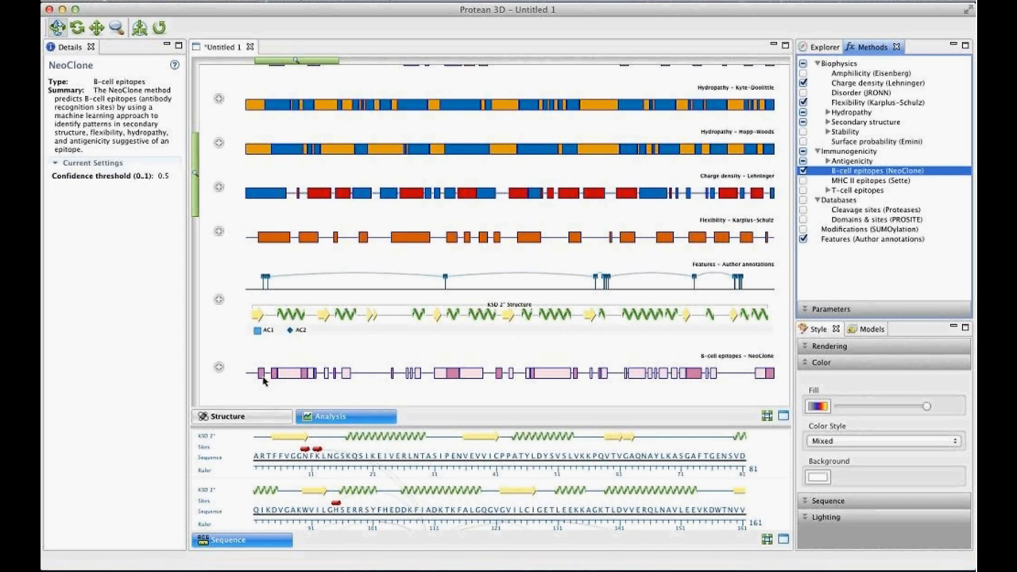
{"action": "left_click", "coordinate": [219, 367]}
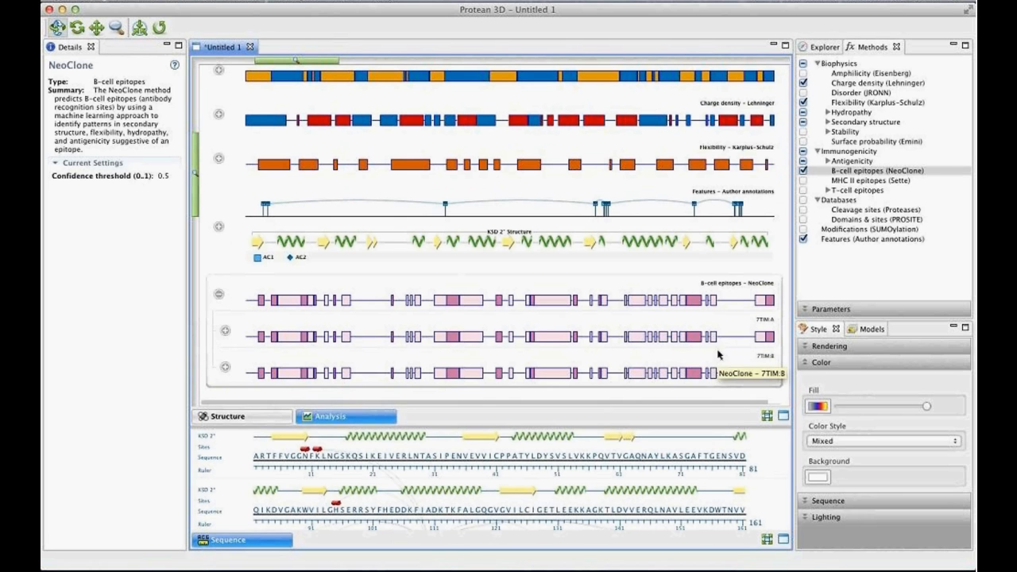
{"action": "left_click", "coordinate": [226, 330]}
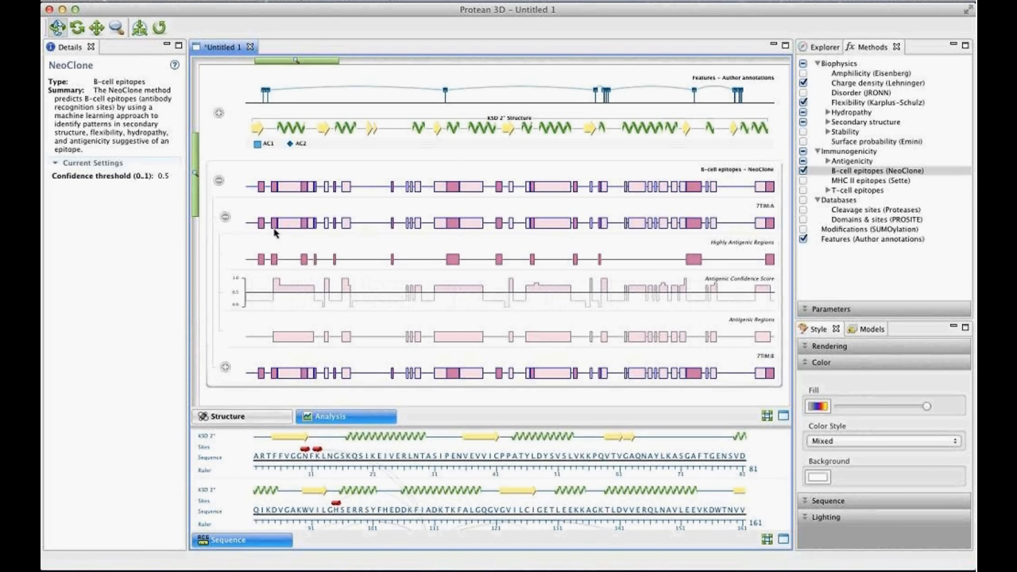
- Select epitope residues 13–35 on both 7TIM chains in the combined NeoClone track and fill them with Bubblegum pink
{"action": "left_click_drag", "start_coordinate": [275, 231], "coordinate": [315, 230]}
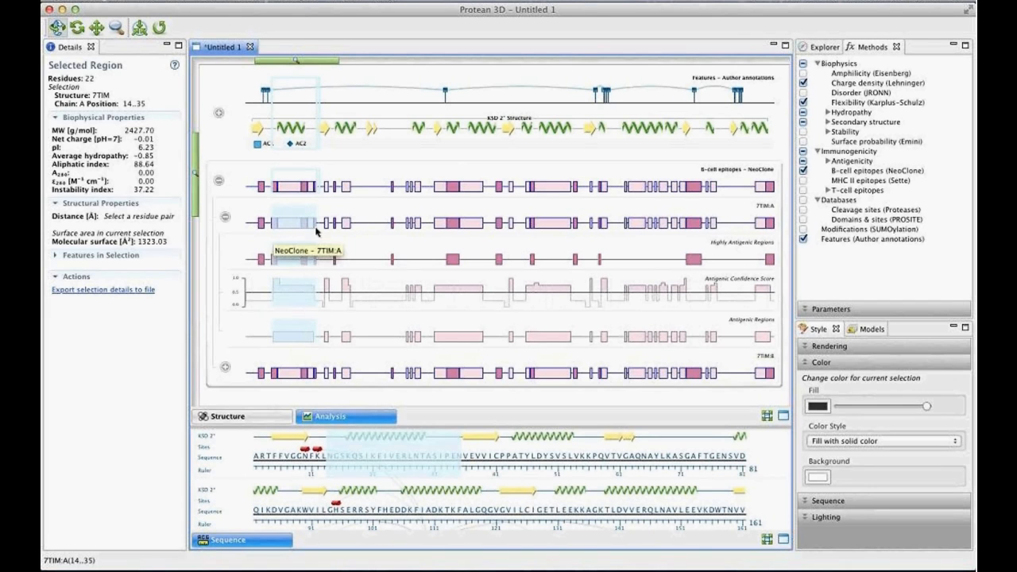
{"action": "left_click", "coordinate": [271, 190]}
{"action": "left_click_drag", "start_coordinate": [271, 189], "coordinate": [316, 193]}
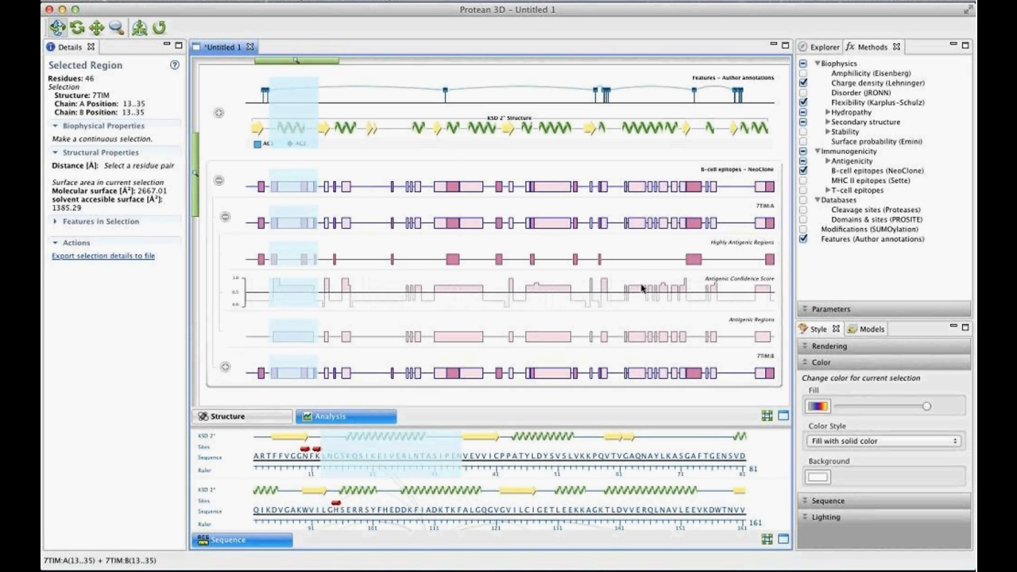
{"action": "left_click", "coordinate": [818, 407]}
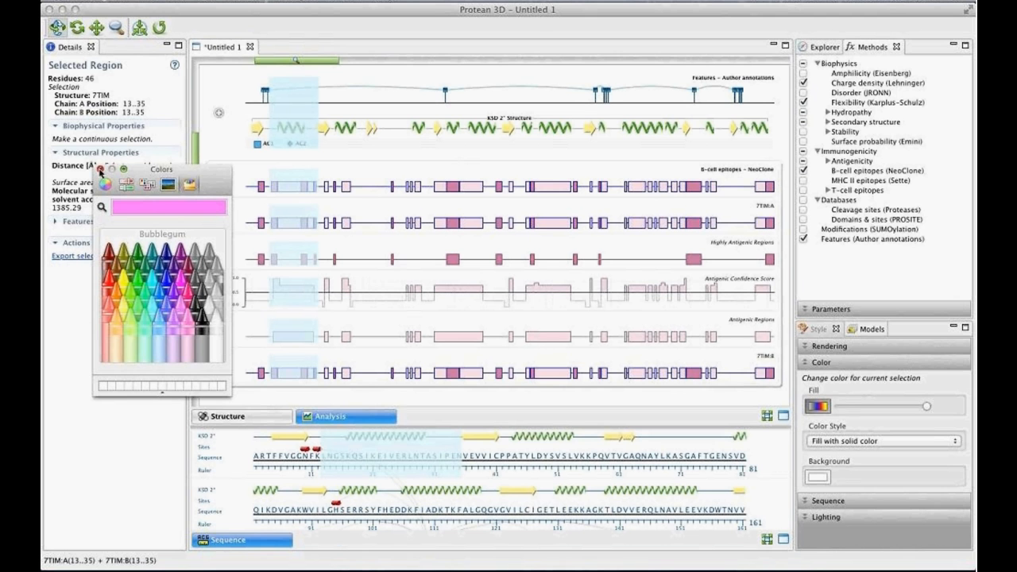
{"action": "left_click", "coordinate": [100, 168]}
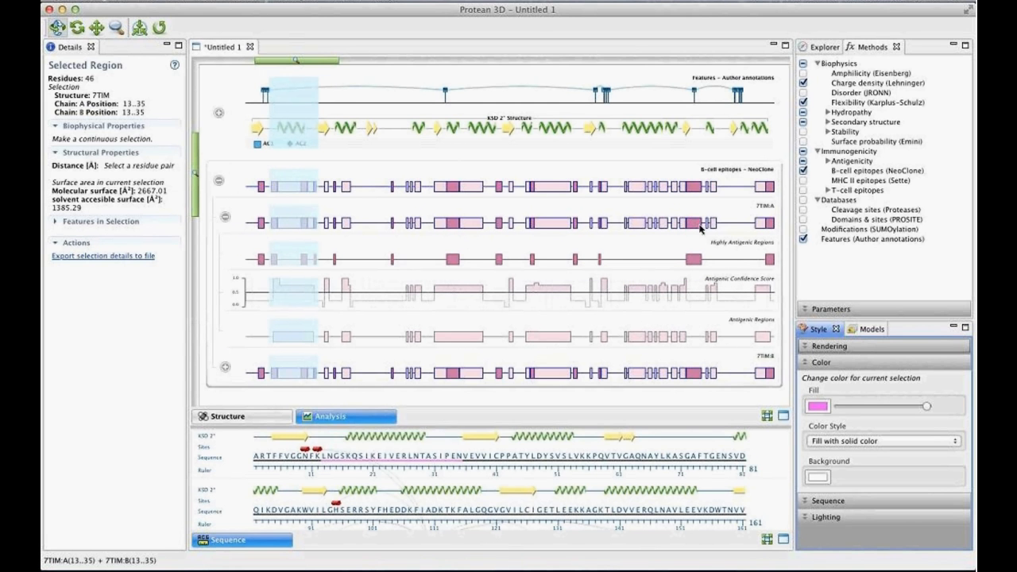
- Select epitope residues 205–214 on both 7TIM chains in the combined NeoClone track and fill them with Cantaloupe
{"action": "left_click_drag", "start_coordinate": [701, 229], "coordinate": [681, 231]}
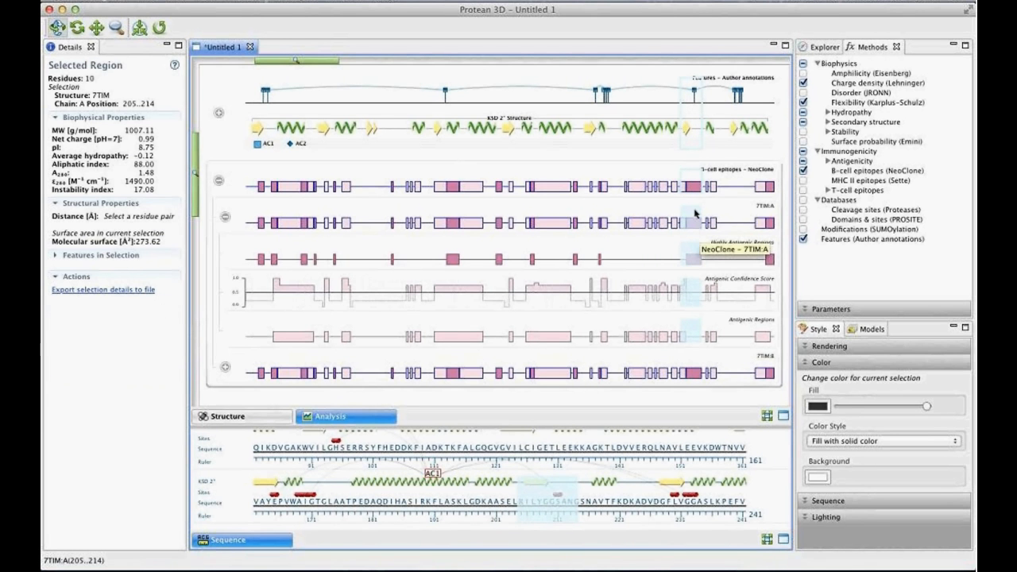
{"action": "left_click", "coordinate": [698, 195]}
{"action": "left_click_drag", "start_coordinate": [697, 195], "coordinate": [681, 194]}
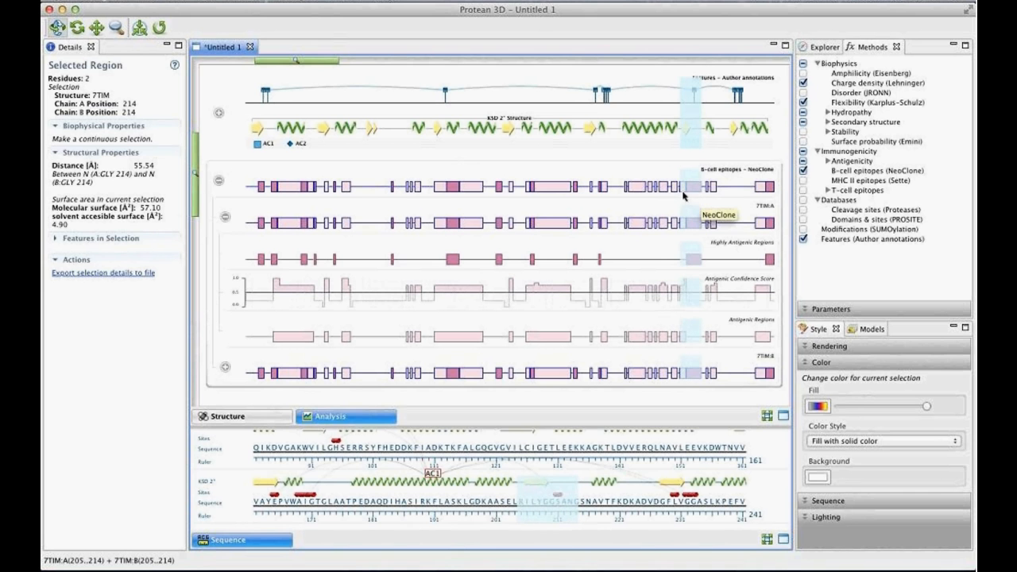
{"action": "left_click", "coordinate": [818, 406]}
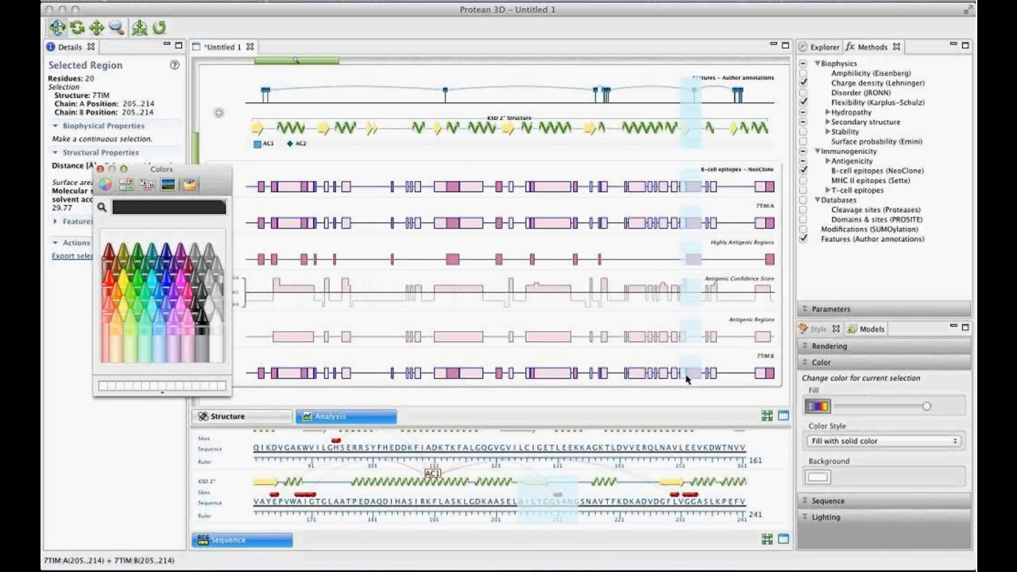
{"action": "left_click", "coordinate": [112, 321]}
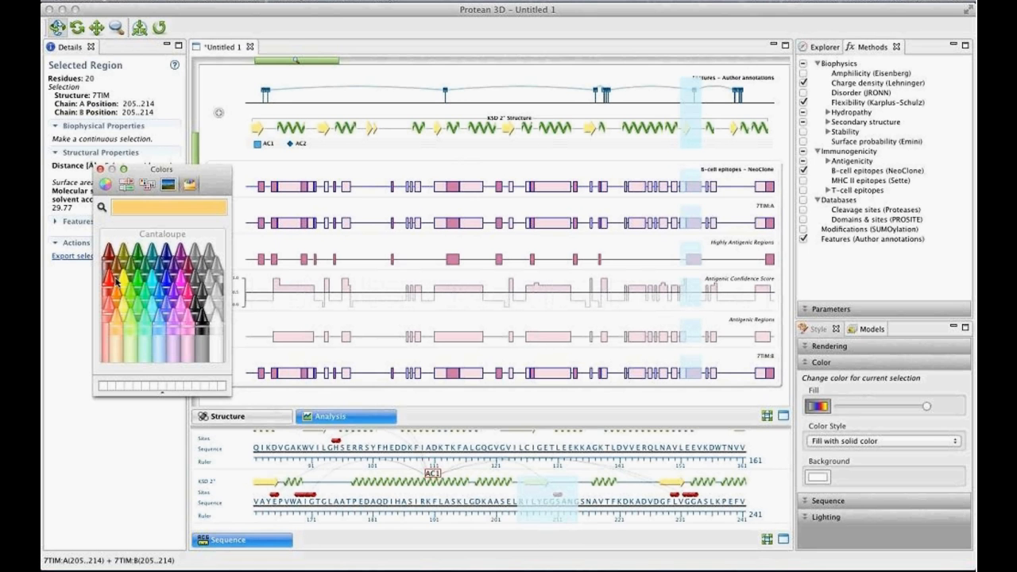
{"action": "left_click", "coordinate": [100, 169]}
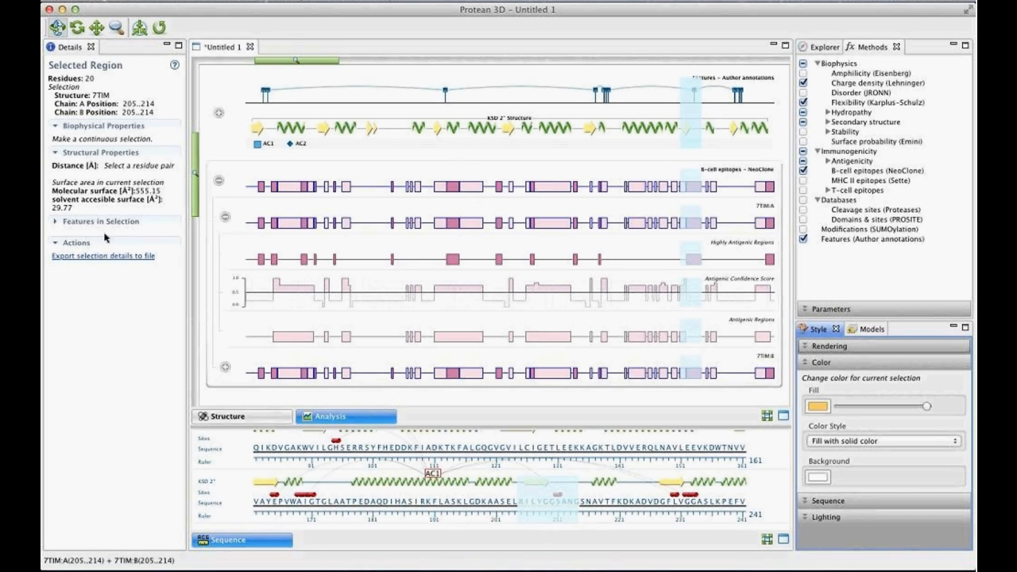
- Return to the 7TIM structure, clear the selection and examine the colored epitope regions on the ribbon model from several angles
{"action": "scroll", "coordinate": [248, 449], "scroll_direction": "up", "scroll_amount": 3}
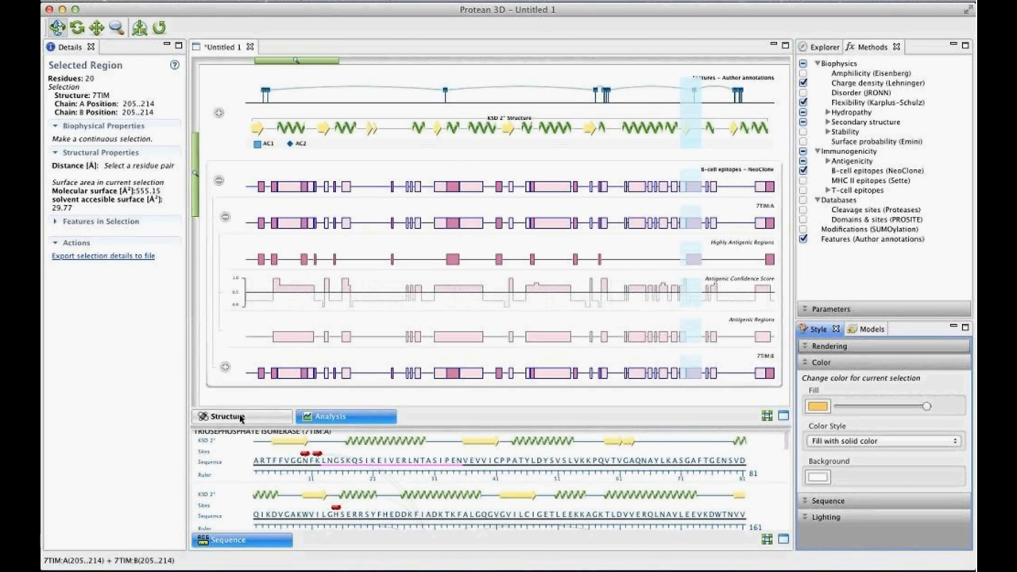
{"action": "left_click", "coordinate": [230, 417]}
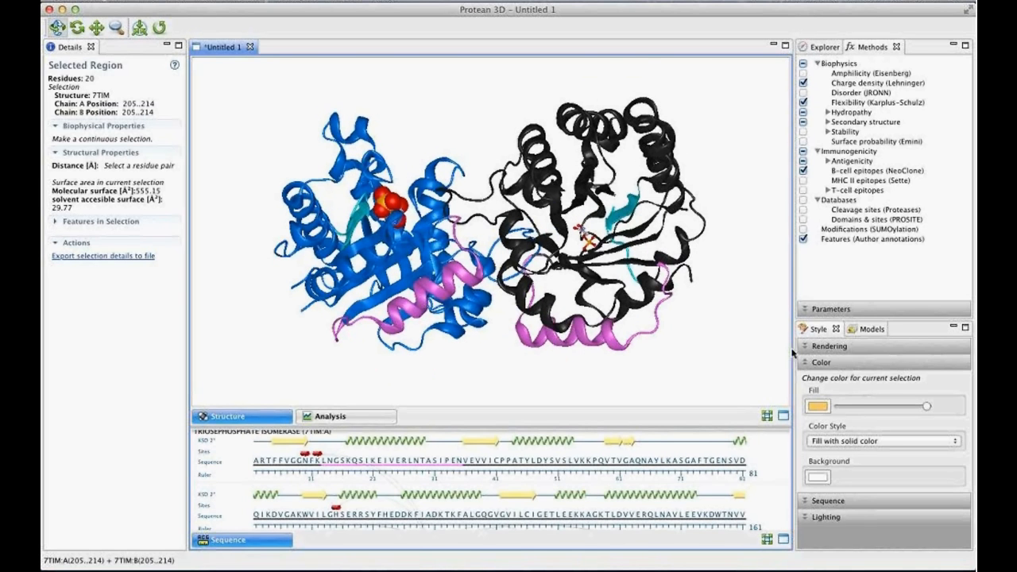
{"action": "left_click", "coordinate": [768, 346]}
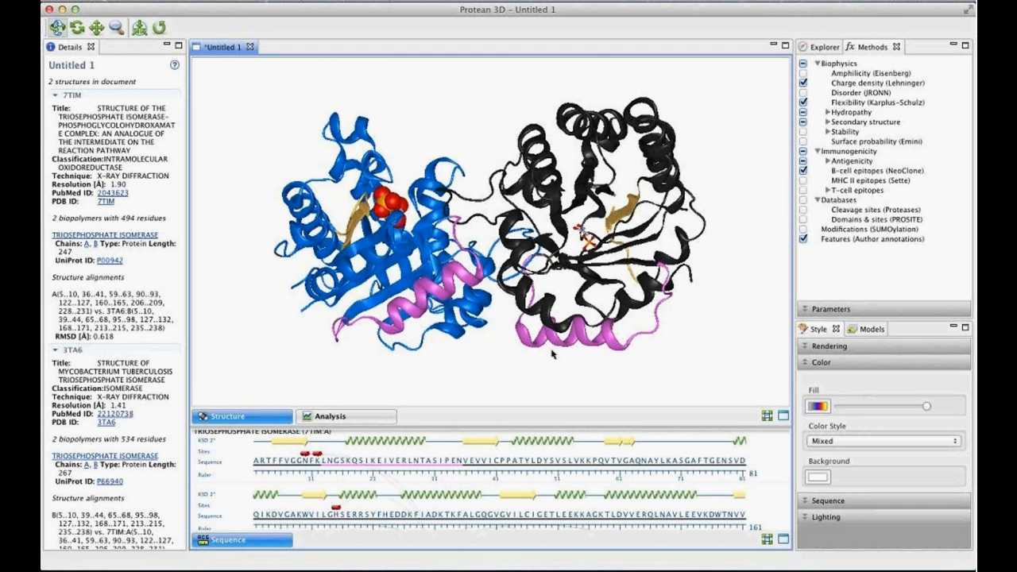
{"action": "left_click_drag", "start_coordinate": [528, 355], "coordinate": [417, 251]}
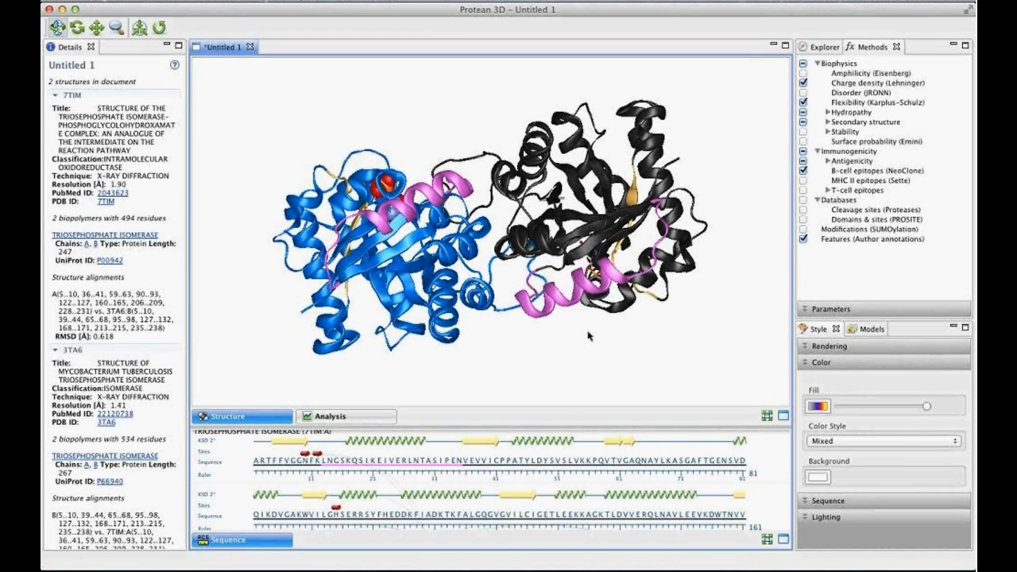
{"action": "left_click_drag", "start_coordinate": [588, 332], "coordinate": [409, 208]}
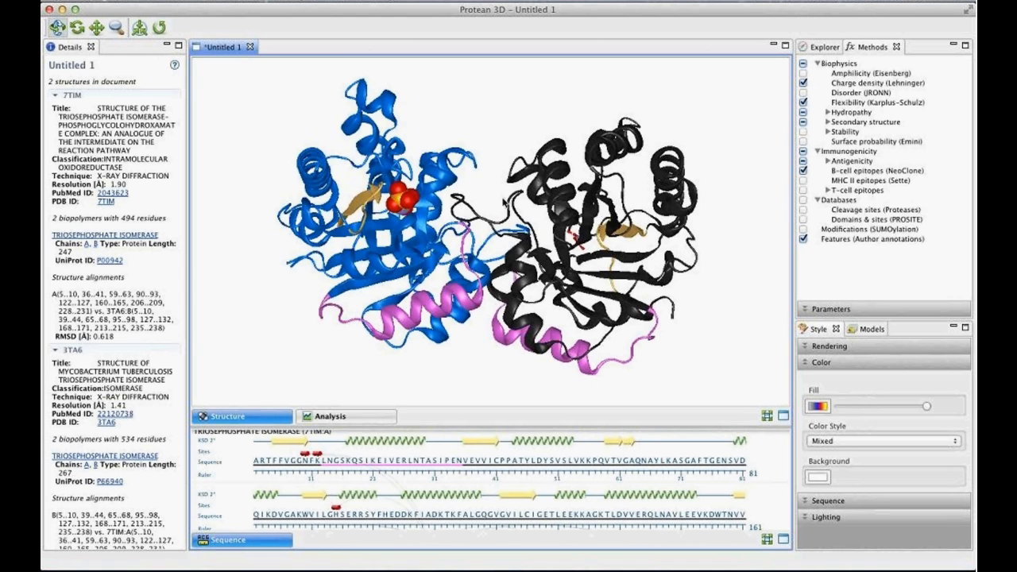
{"action": "left_click_drag", "start_coordinate": [508, 204], "coordinate": [469, 202]}
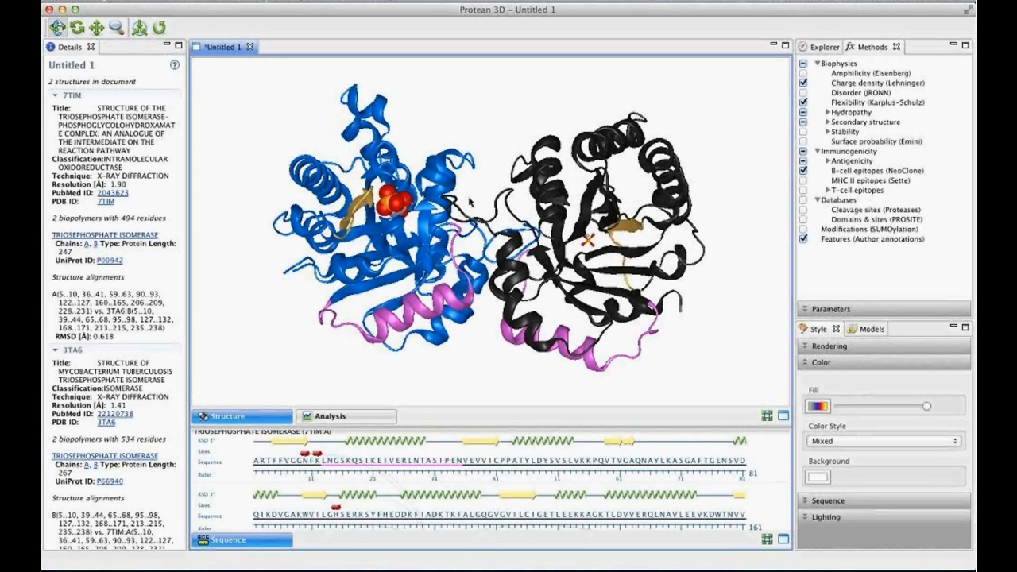
- Add a new surface for the entire 7TIM structure and inspect the colored epitope regions on it from several angles
{"action": "left_click", "coordinate": [812, 50]}
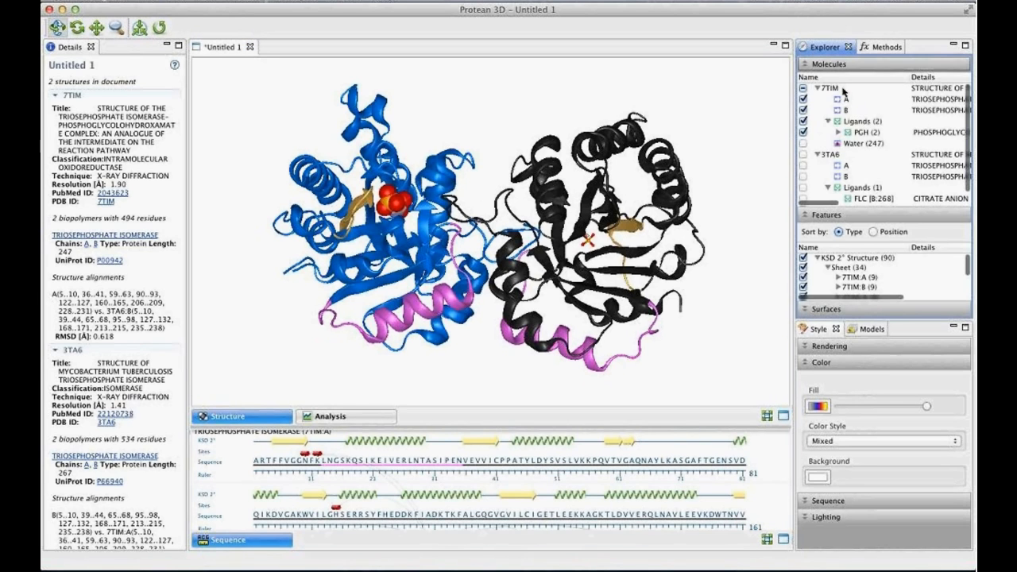
{"action": "left_click", "coordinate": [843, 88]}
{"action": "left_click", "coordinate": [827, 309]}
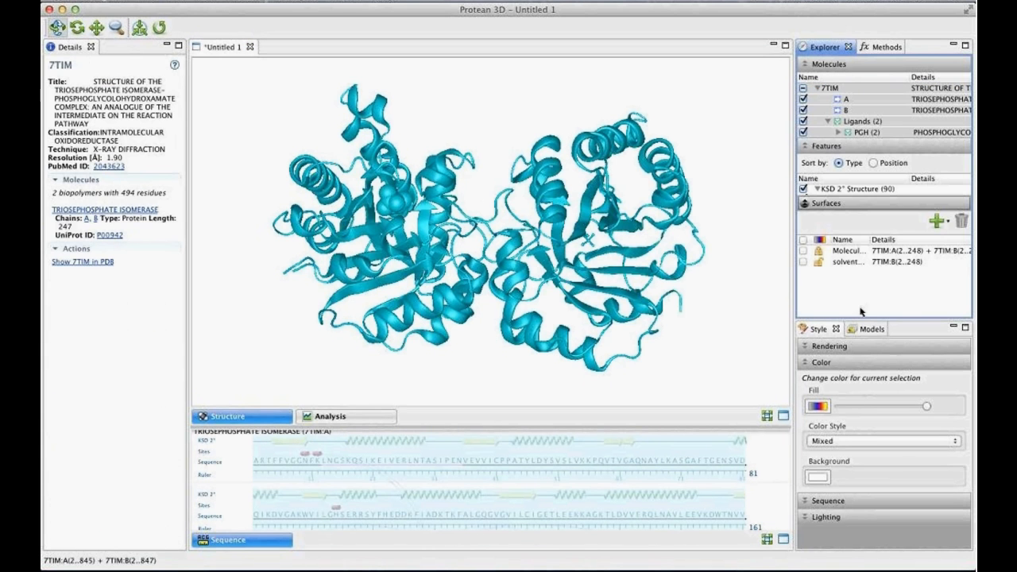
{"action": "left_click", "coordinate": [941, 221]}
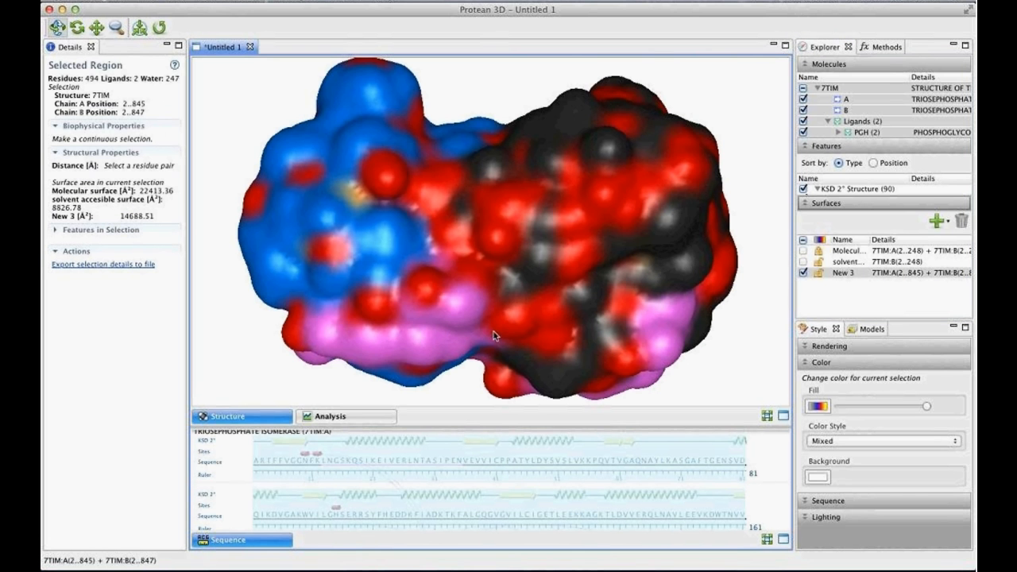
{"action": "left_click_drag", "start_coordinate": [479, 345], "coordinate": [310, 307]}
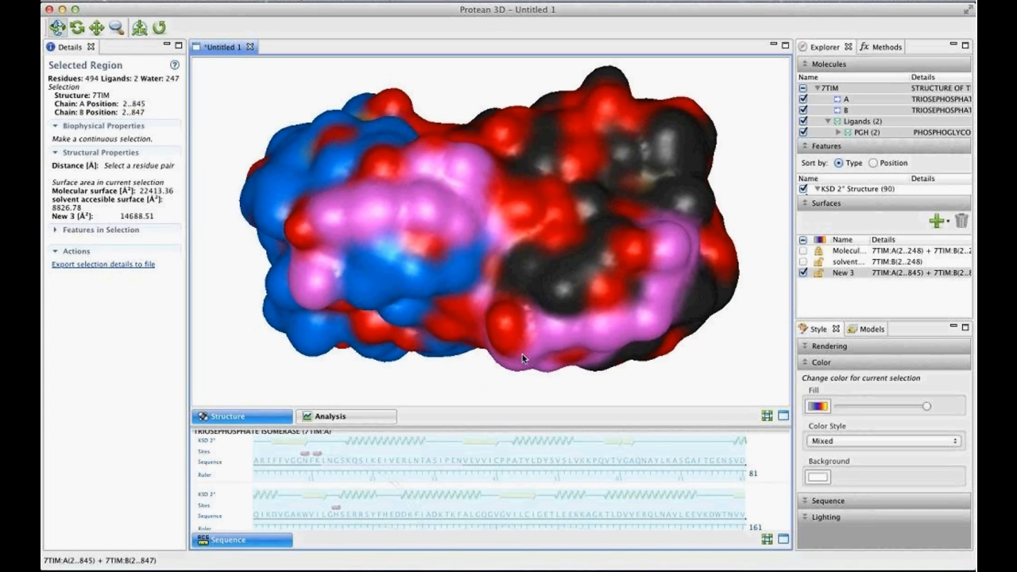
{"action": "left_click_drag", "start_coordinate": [522, 354], "coordinate": [419, 208]}
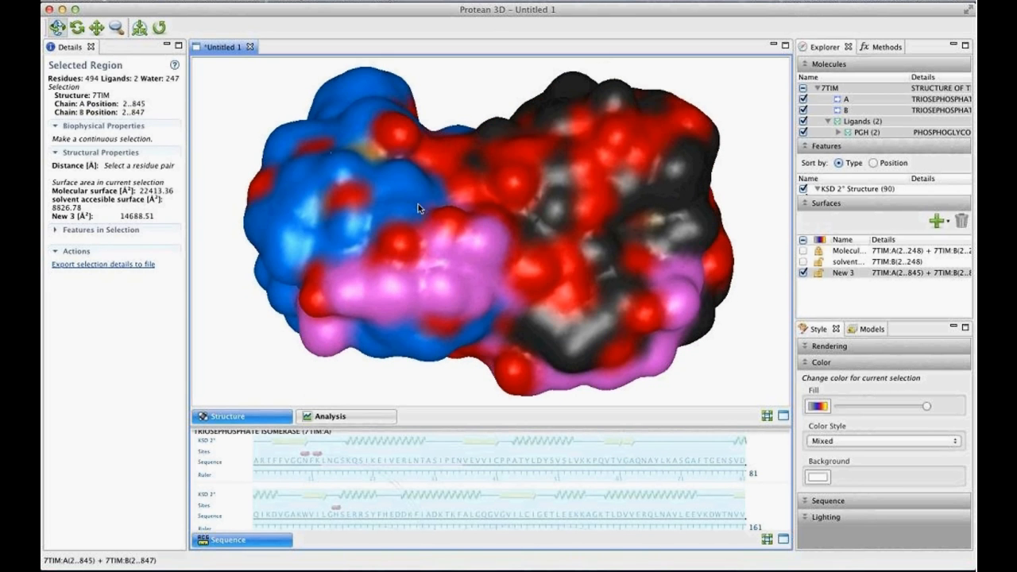
{"action": "left_click_drag", "start_coordinate": [373, 157], "coordinate": [377, 327]}
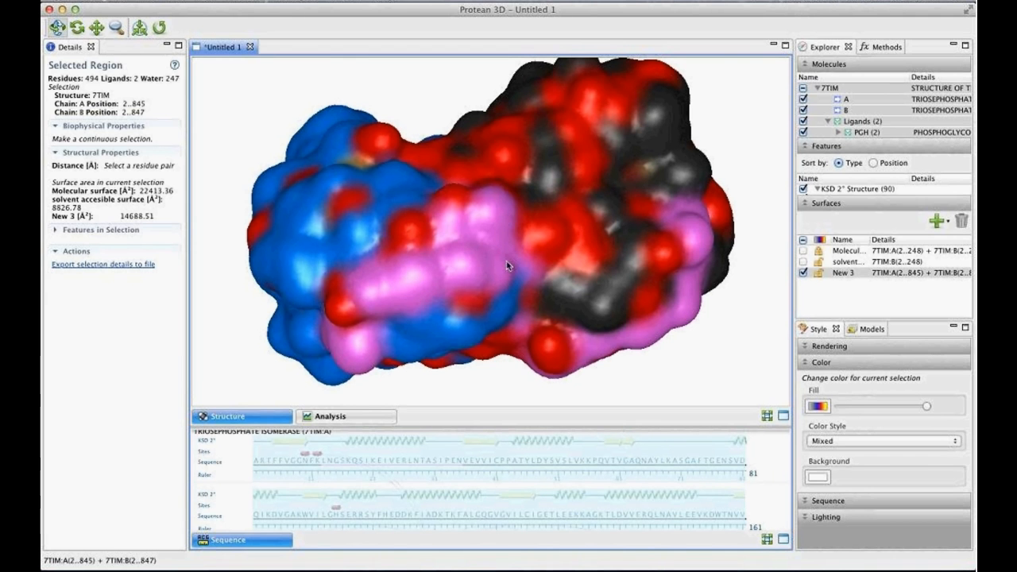
{"action": "left_click_drag", "start_coordinate": [577, 166], "coordinate": [418, 181]}
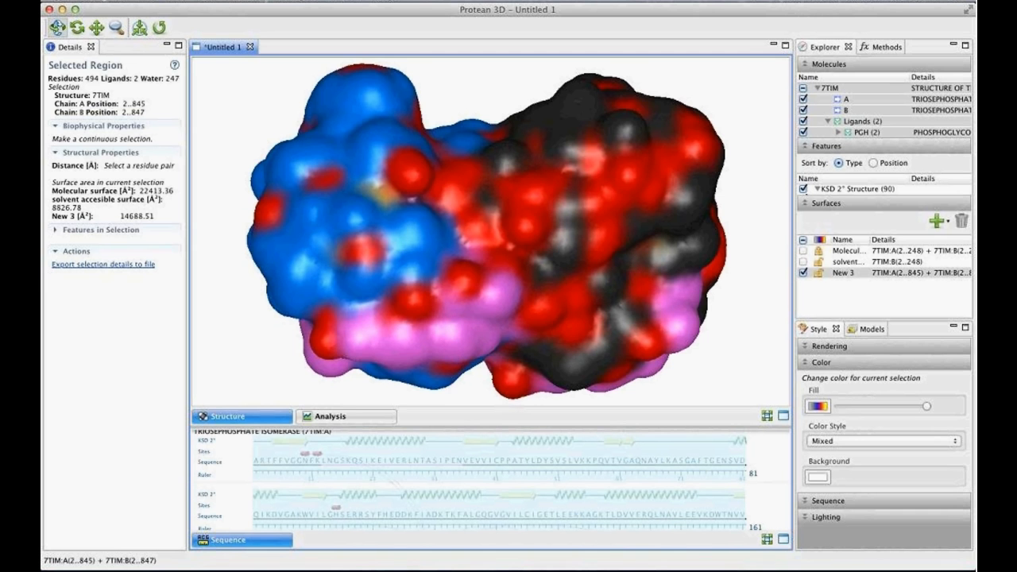
{"action": "left_click_drag", "start_coordinate": [494, 262], "coordinate": [477, 225]}
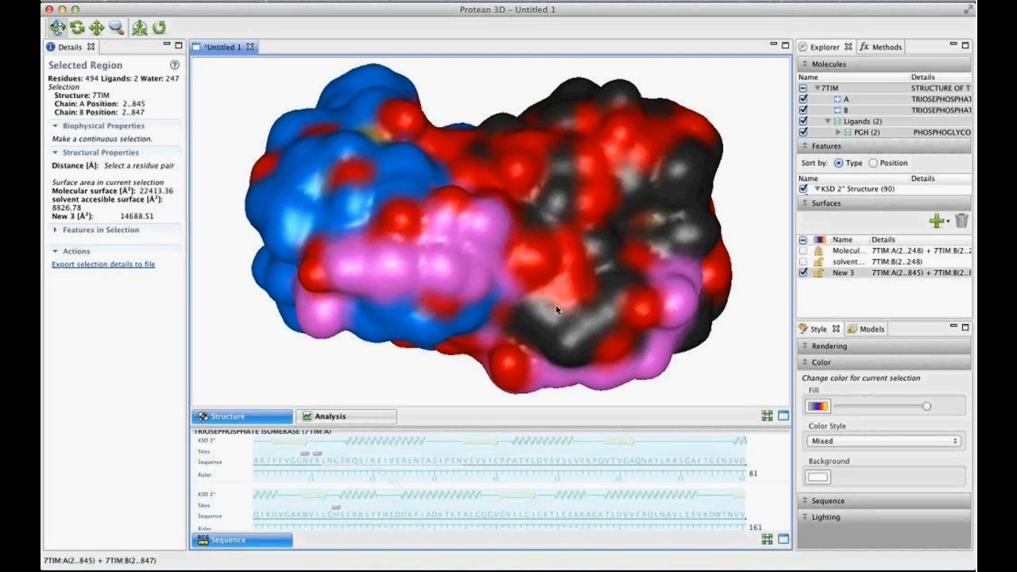
- Back in the analysis, collapse the 7TIM:A epitope component tracks and add the Surface probability (Emini) prediction
{"action": "left_click", "coordinate": [336, 419]}
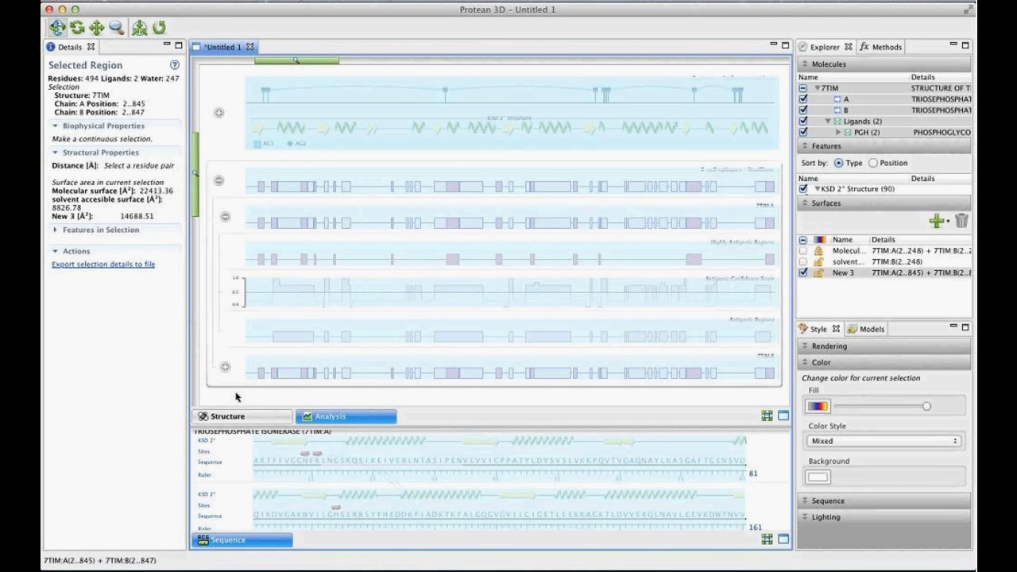
{"action": "left_click", "coordinate": [225, 217]}
{"action": "left_click", "coordinate": [872, 47]}
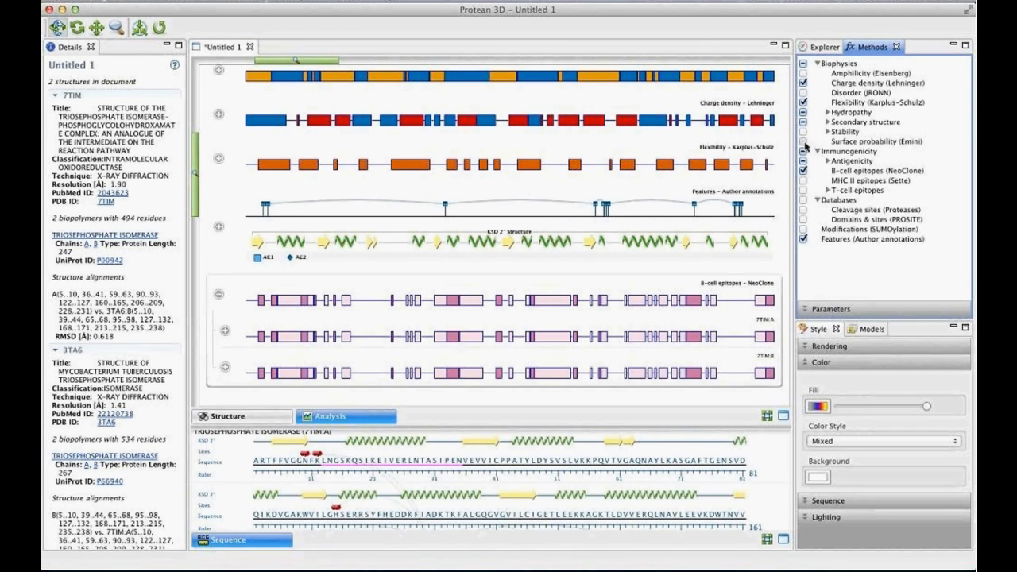
{"action": "left_click", "coordinate": [804, 142]}
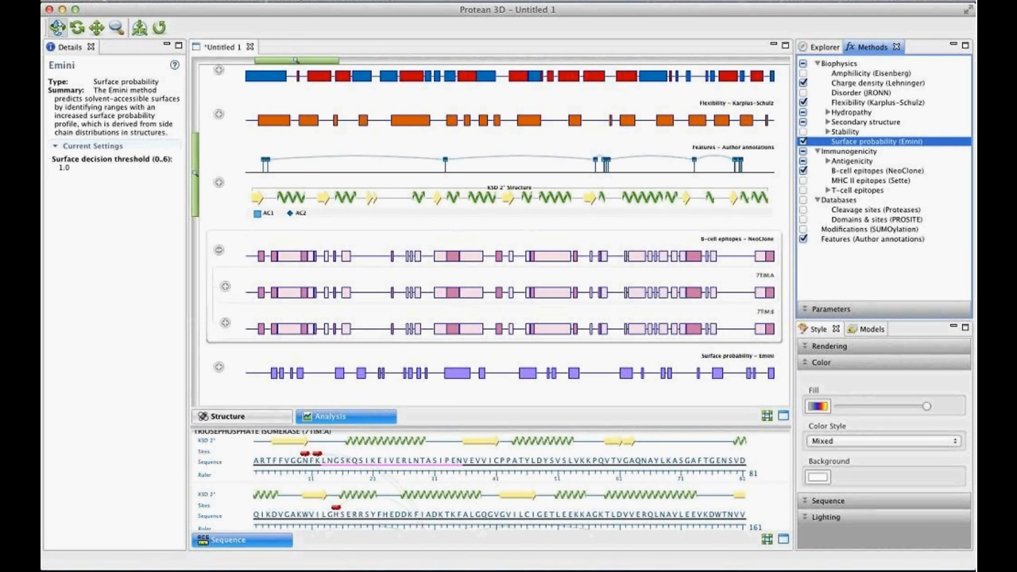
- Open the protein sequence file rpb5.gp from the Files folder on the Desktop, keeping the file filter on all known formats
{"action": "left_click", "coordinate": [147, 0]}
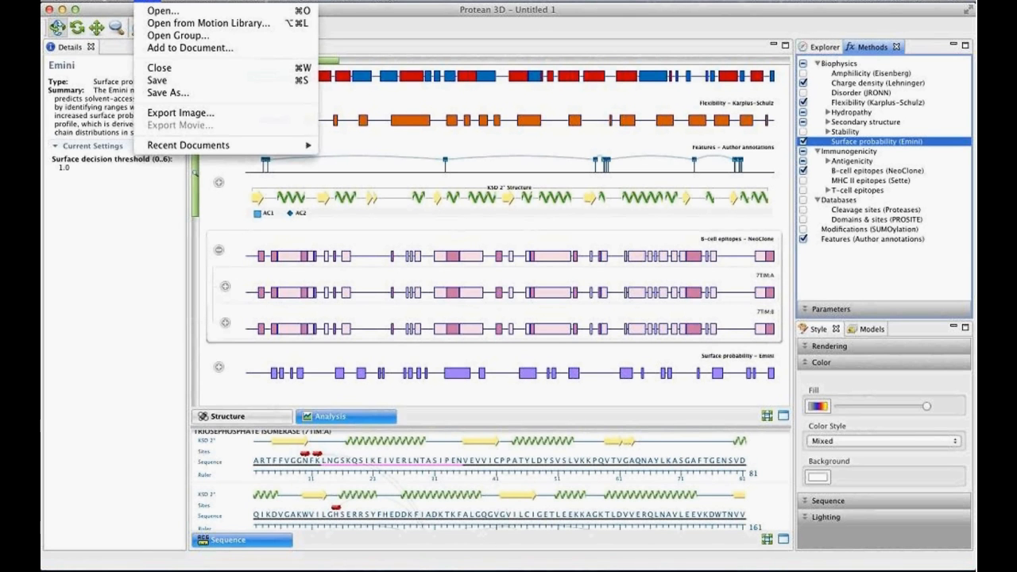
{"action": "left_click", "coordinate": [159, 11]}
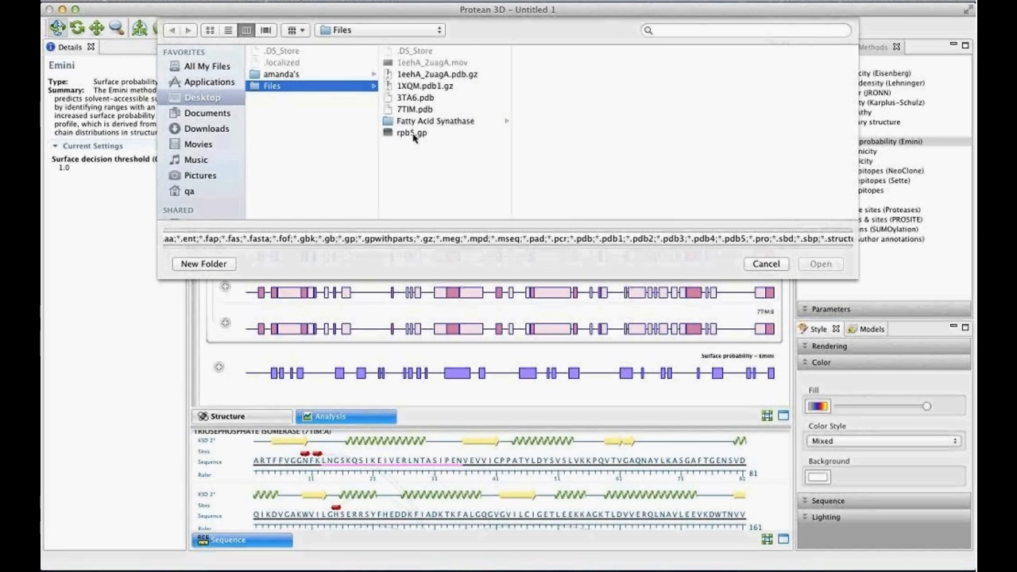
{"action": "left_click", "coordinate": [412, 134]}
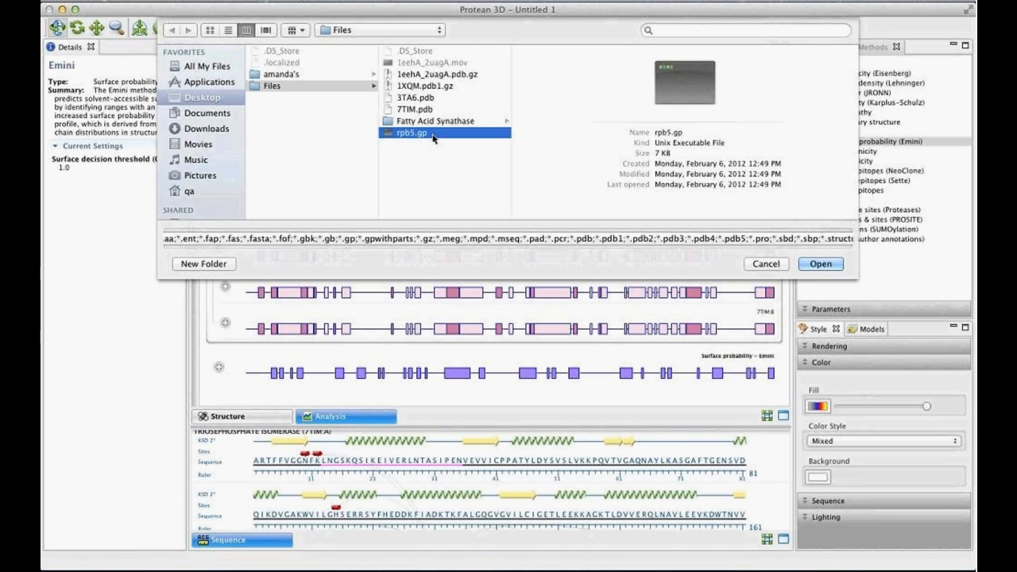
{"action": "left_click", "coordinate": [477, 243]}
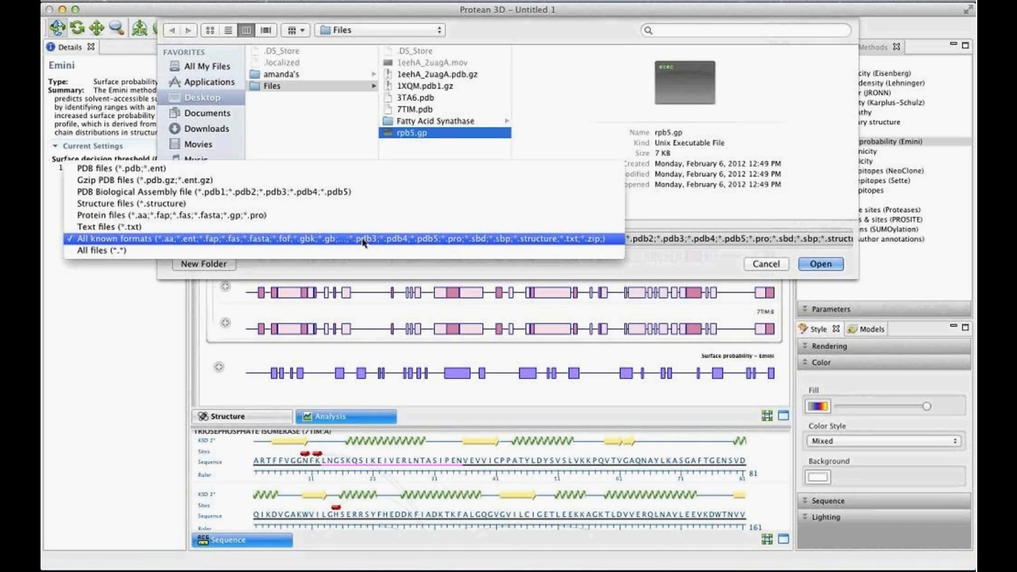
{"action": "left_click", "coordinate": [252, 241]}
{"action": "left_click", "coordinate": [433, 133]}
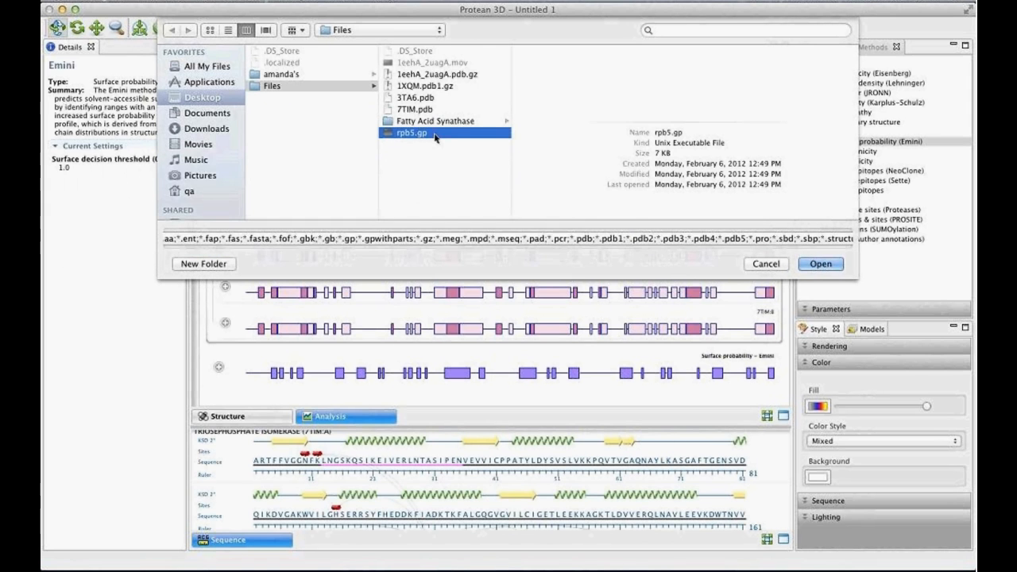
{"action": "left_click", "coordinate": [823, 265]}
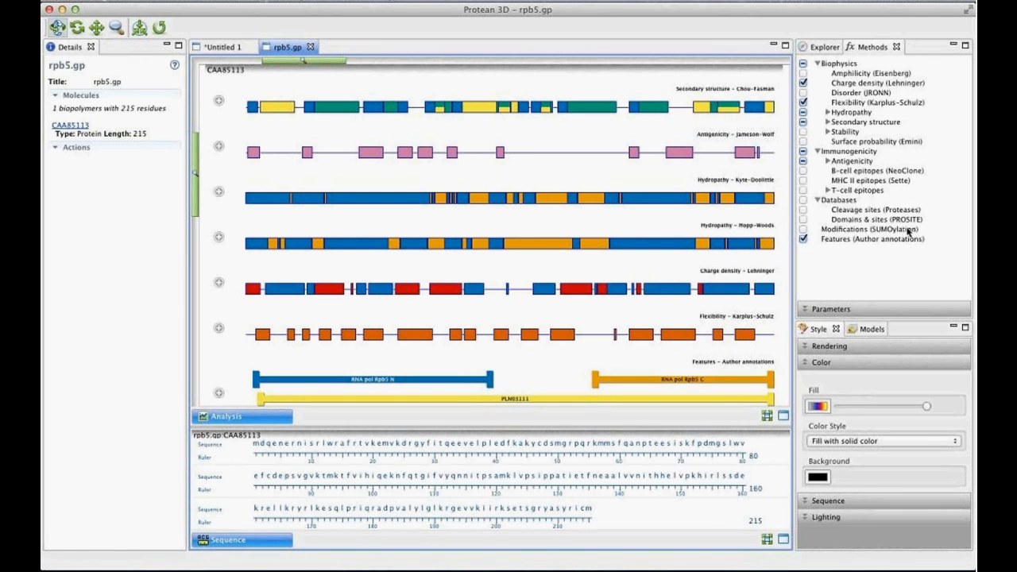
- Add the Domains & sites (PROSITE) search to the rpb5.gp analysis and read its help topic before returning to the document
{"action": "left_click", "coordinate": [803, 220]}
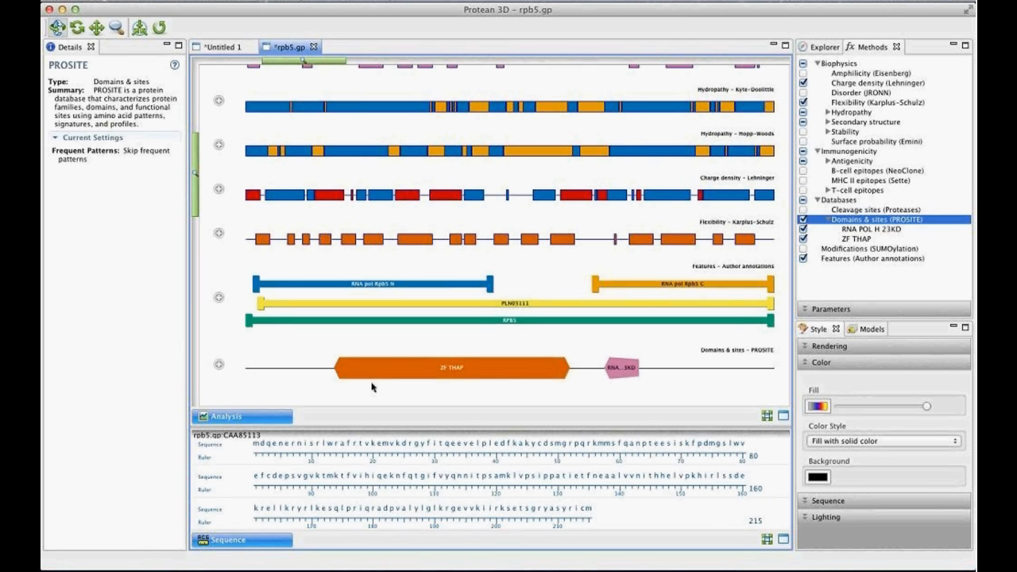
{"action": "left_click", "coordinate": [174, 69]}
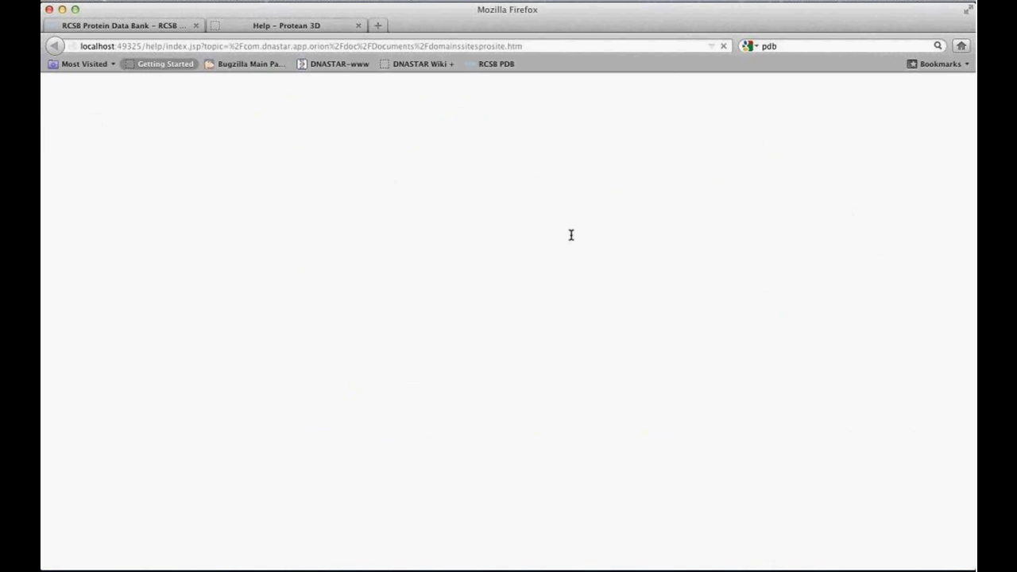
{"action": "scroll", "coordinate": [543, 382], "scroll_direction": "down", "scroll_amount": 8}
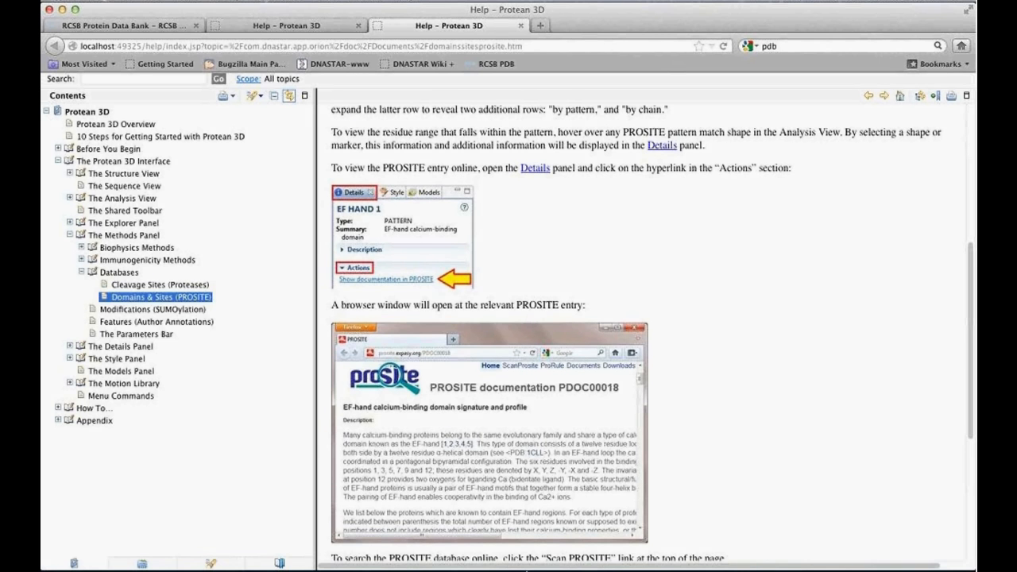
{"action": "left_click", "coordinate": [562, 540]}
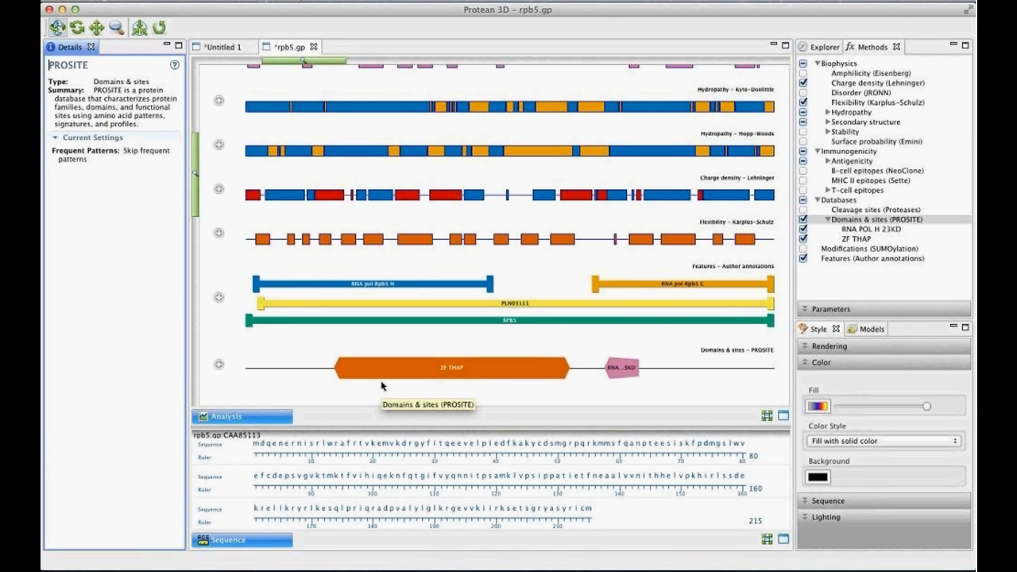
- Review the details of the ZF THAP match in the PROSITE track, then bring up the Domains & sites (PROSITE) method's own details
{"action": "mouse_move", "coordinate": [434, 375]}
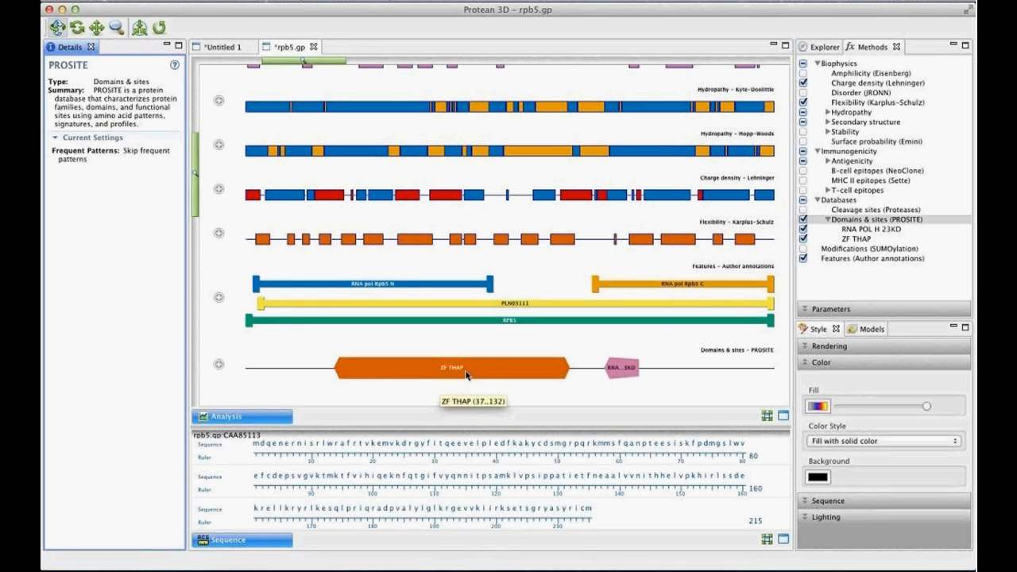
{"action": "left_click", "coordinate": [495, 376]}
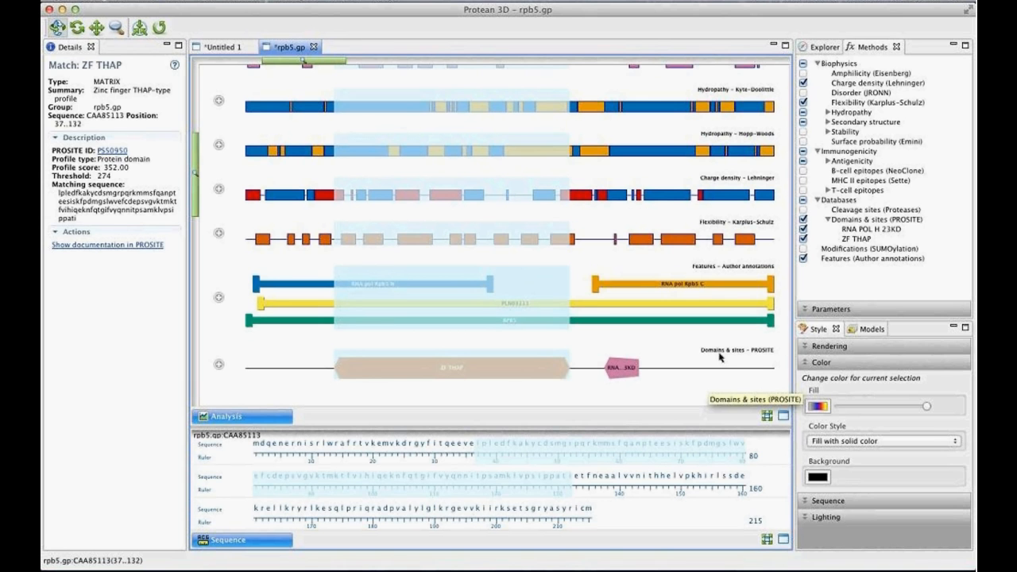
{"action": "left_click", "coordinate": [879, 219]}
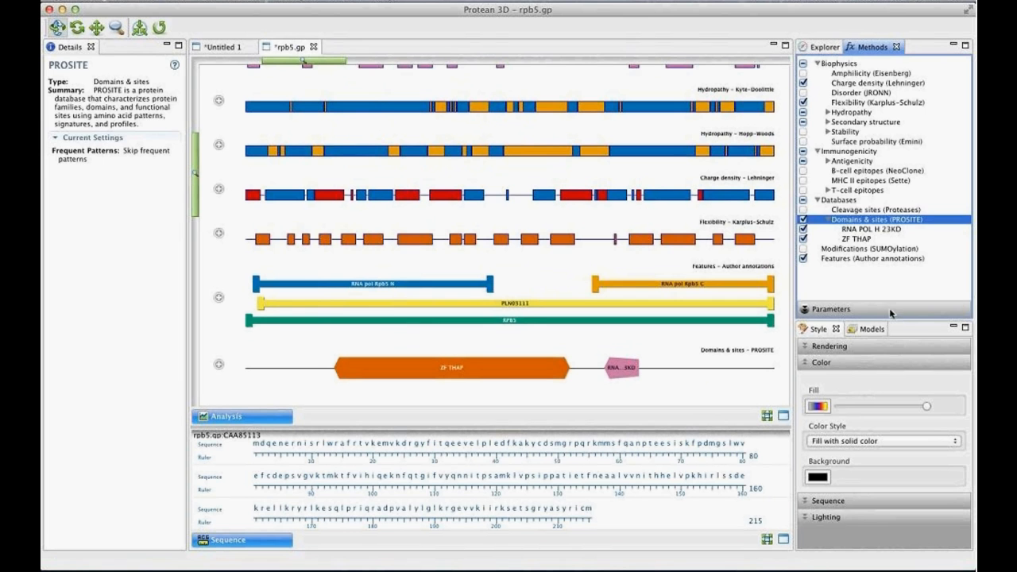
- Compare the Charge density (Lehninger) parameters with those of Domains & sites (PROSITE), and set the PROSITE frequent patterns to show all patterns
{"action": "left_click", "coordinate": [890, 311]}
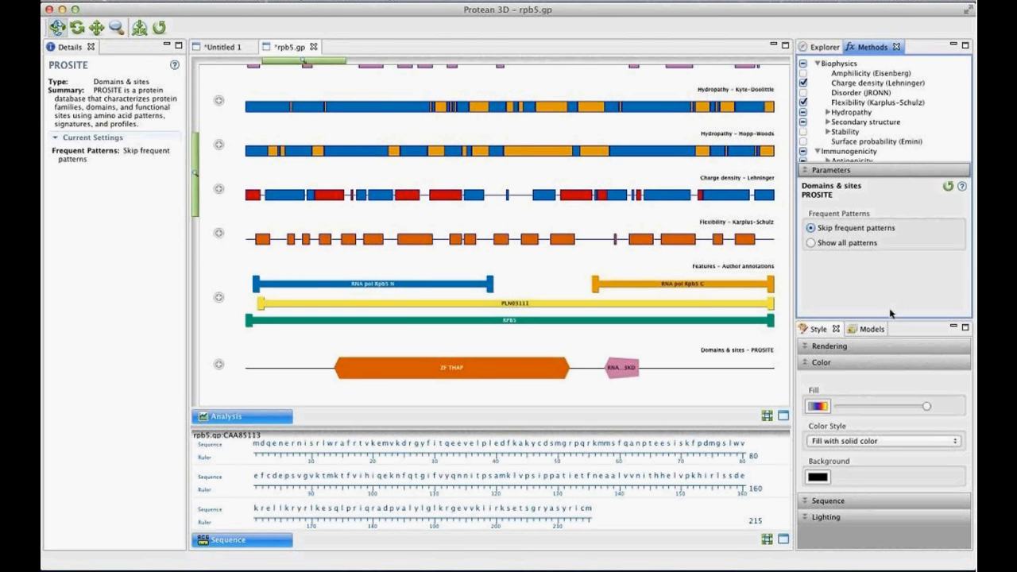
{"action": "left_click", "coordinate": [860, 82]}
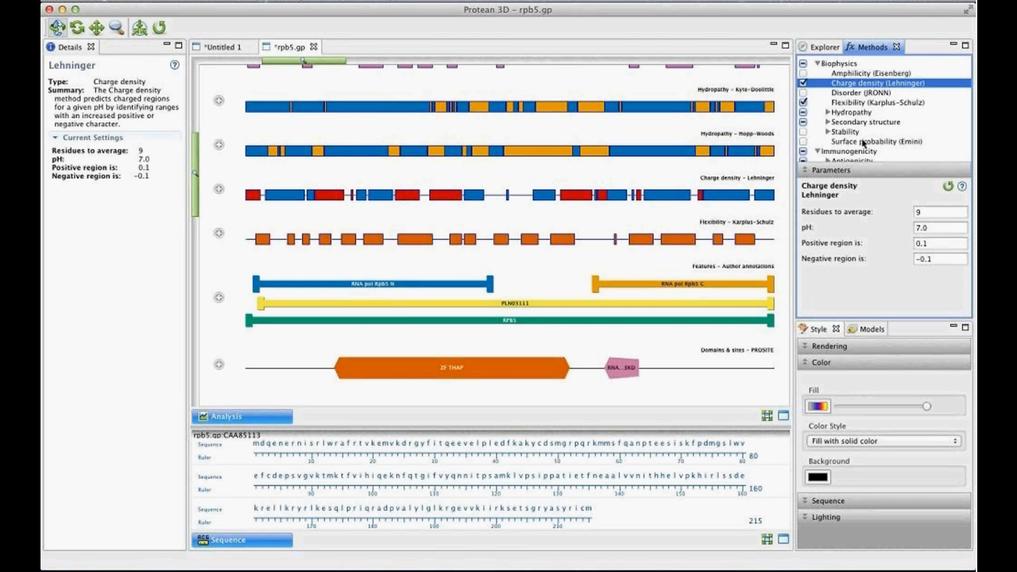
{"action": "scroll", "coordinate": [867, 116], "scroll_direction": "down", "scroll_amount": 1}
{"action": "scroll", "coordinate": [867, 116], "scroll_direction": "down", "scroll_amount": 5}
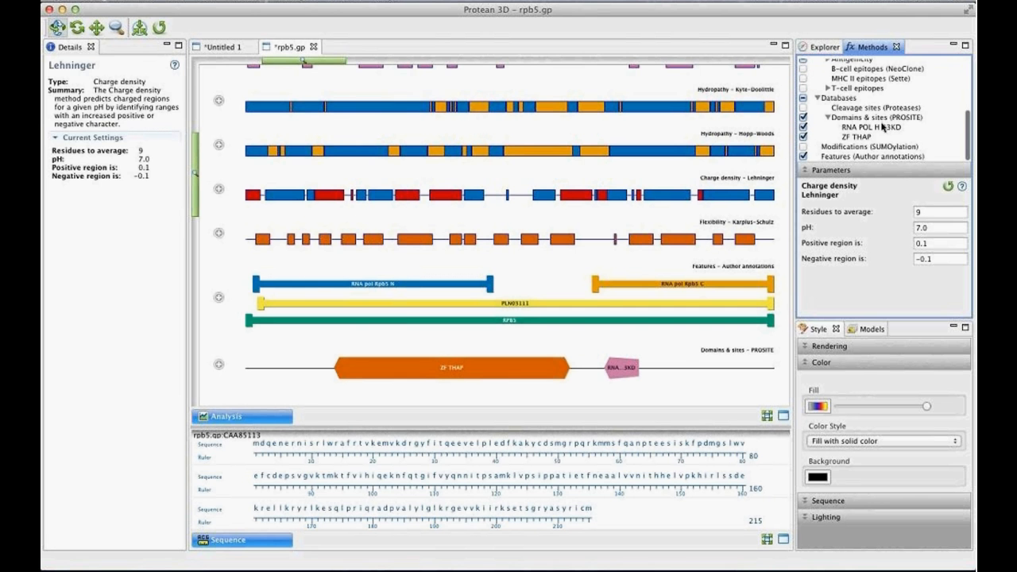
{"action": "left_click", "coordinate": [874, 118]}
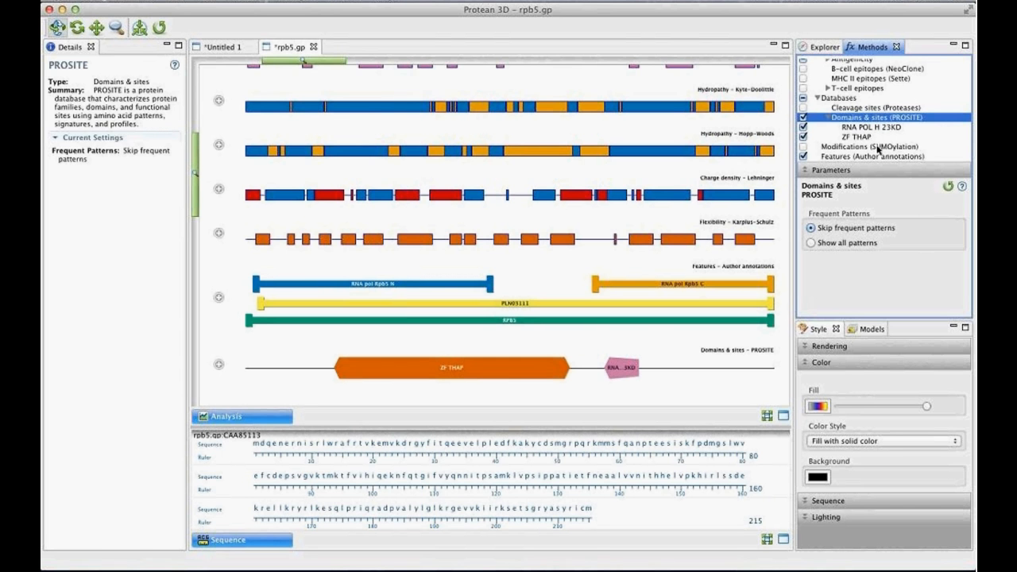
{"action": "left_click", "coordinate": [811, 242]}
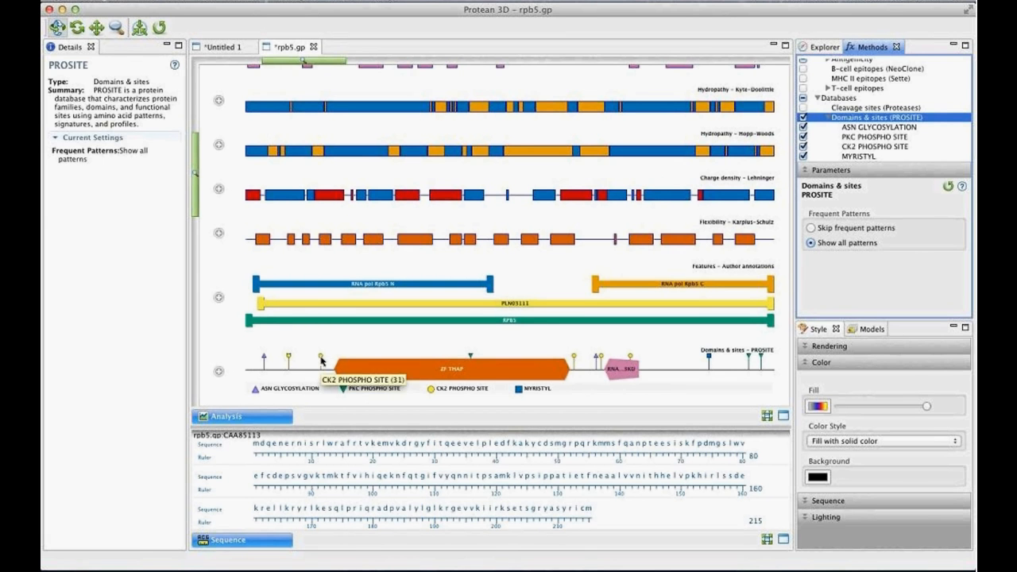
- Review the CK2 PHOSPHO SITE match at residue 31, read its PROSITE documentation in the browser, and return to Protean 3D
{"action": "left_click", "coordinate": [321, 360]}
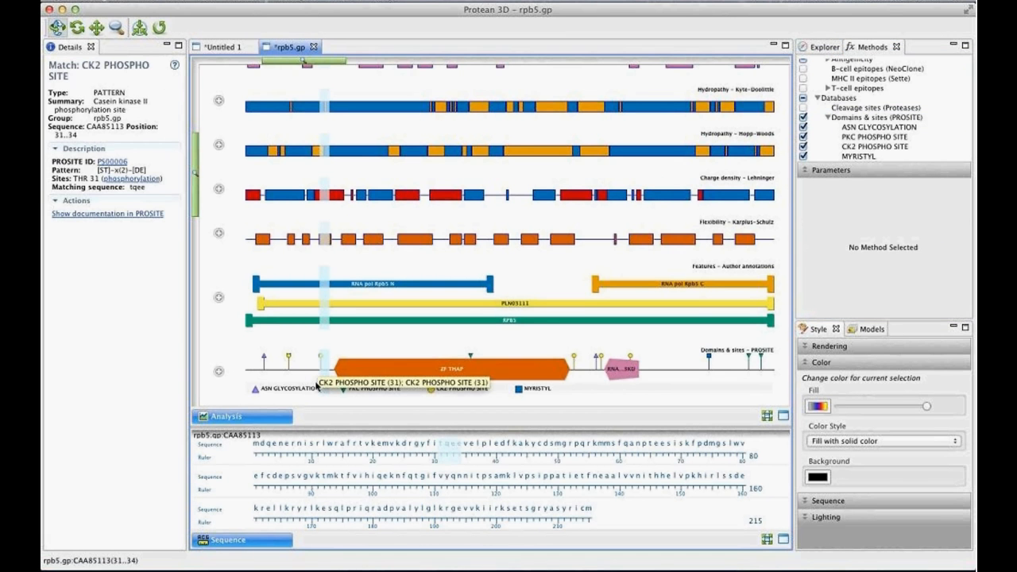
{"action": "left_click", "coordinate": [90, 215]}
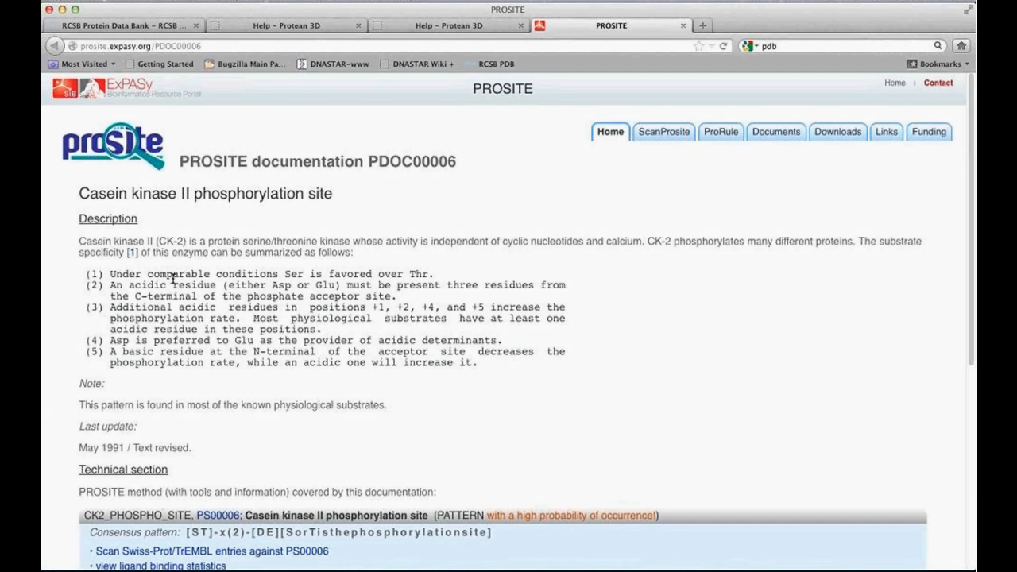
{"action": "mouse_move", "coordinate": [477, 565]}
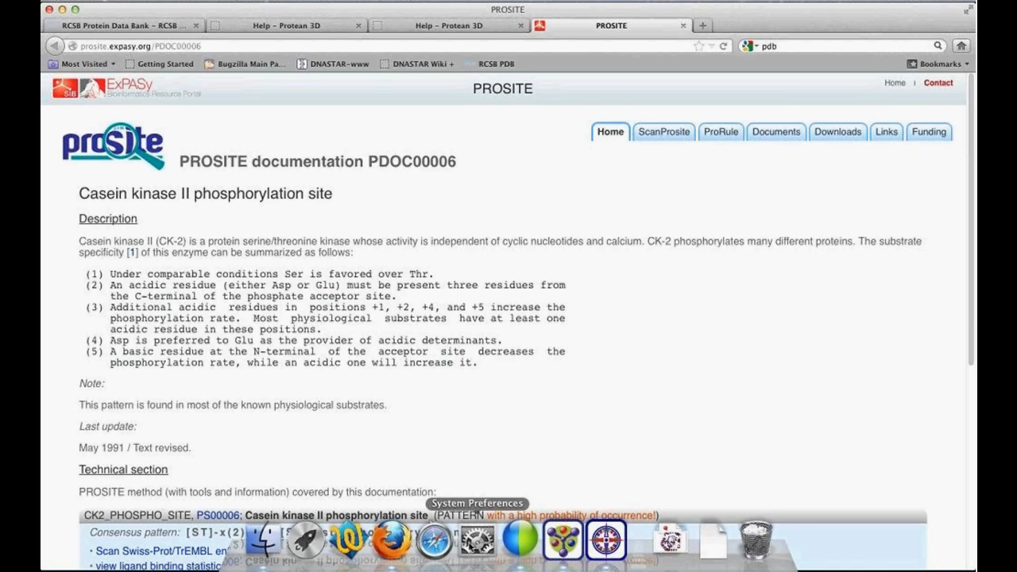
{"action": "left_click", "coordinate": [563, 544]}
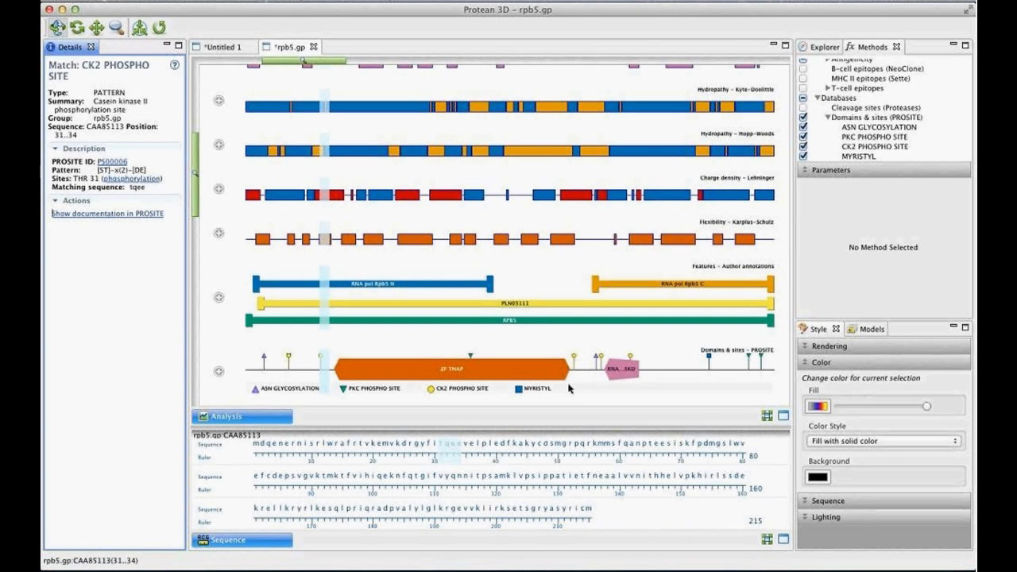
- Add the Cleavage sites (Proteases) prediction to the rpb5.gp analysis
{"action": "left_click", "coordinate": [870, 170]}
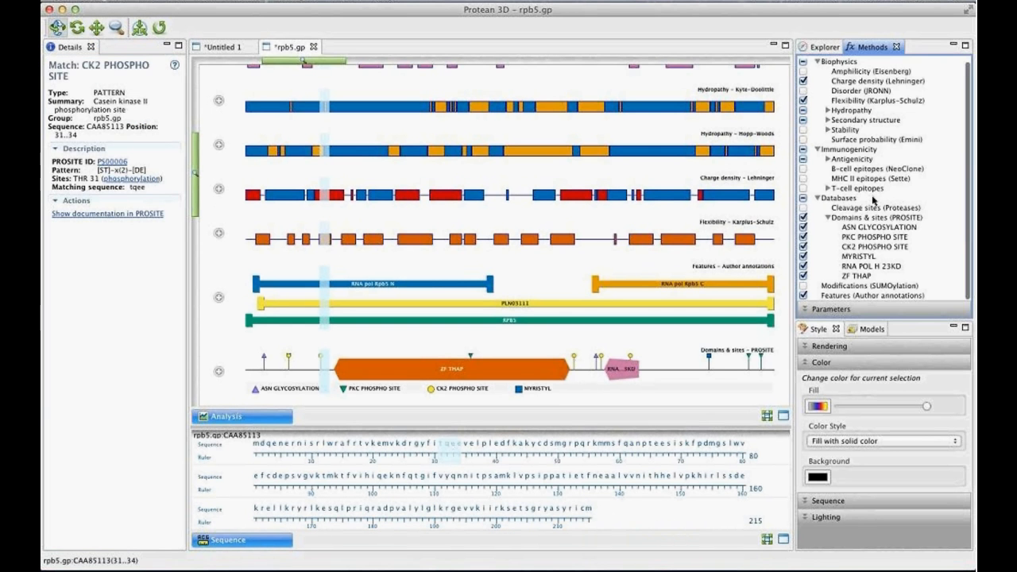
{"action": "scroll", "coordinate": [872, 203], "scroll_direction": "up", "scroll_amount": 5}
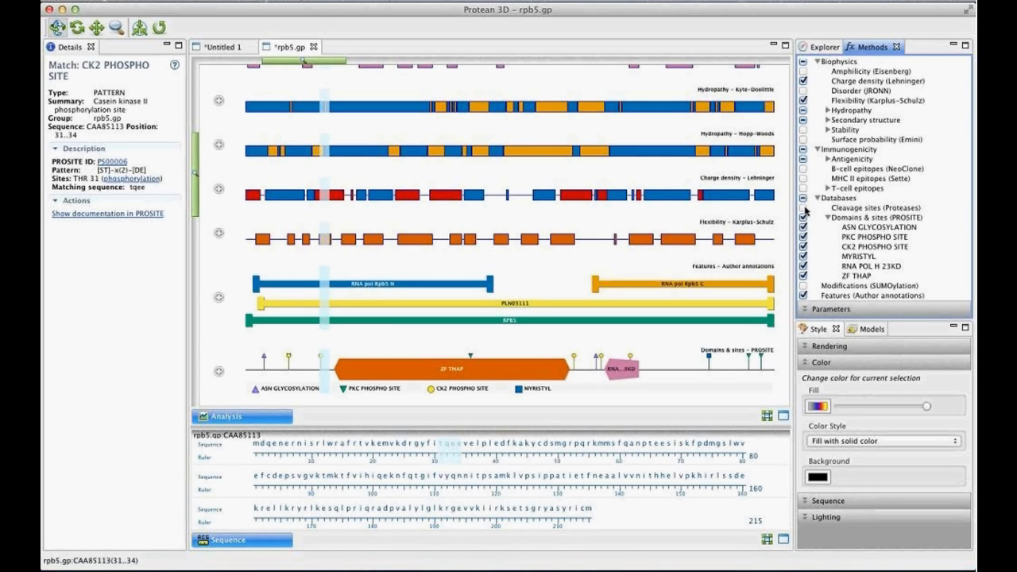
{"action": "left_click", "coordinate": [804, 207]}
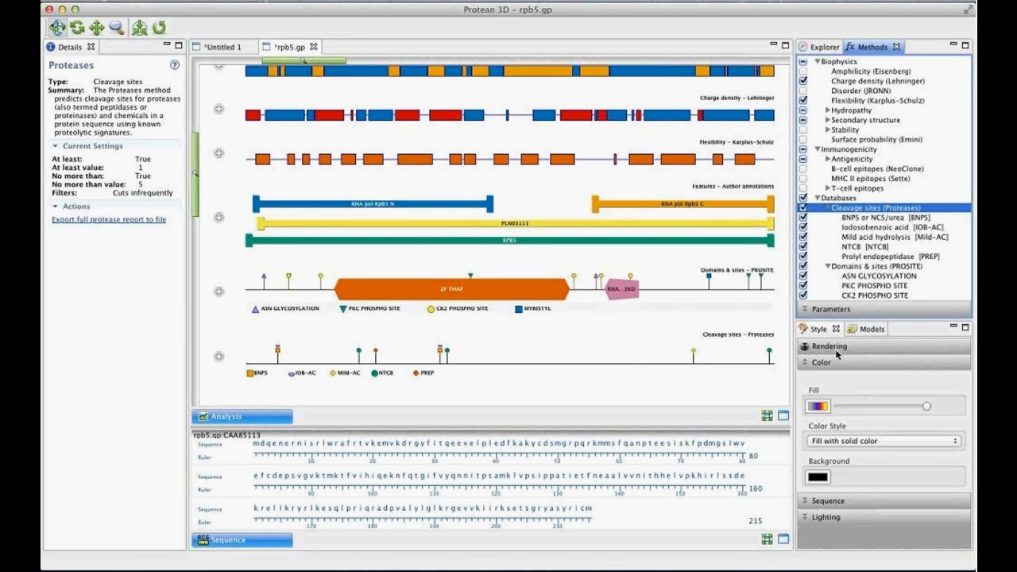
- Set the protease cleavage filter to Custom with no more than 10 sites per protein, and inspect the CNBr site at position 121
{"action": "left_click", "coordinate": [826, 309]}
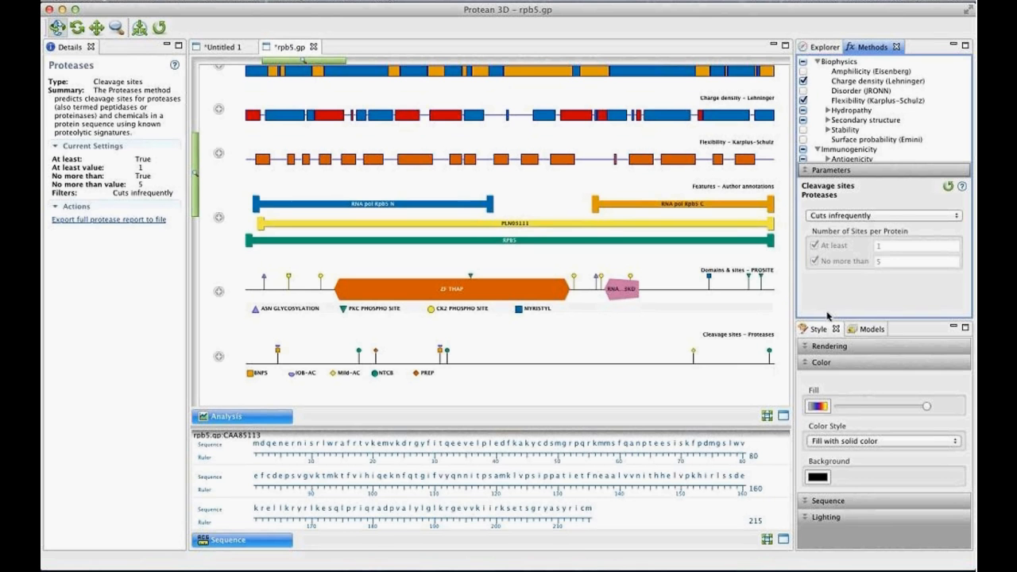
{"action": "left_click", "coordinate": [917, 217]}
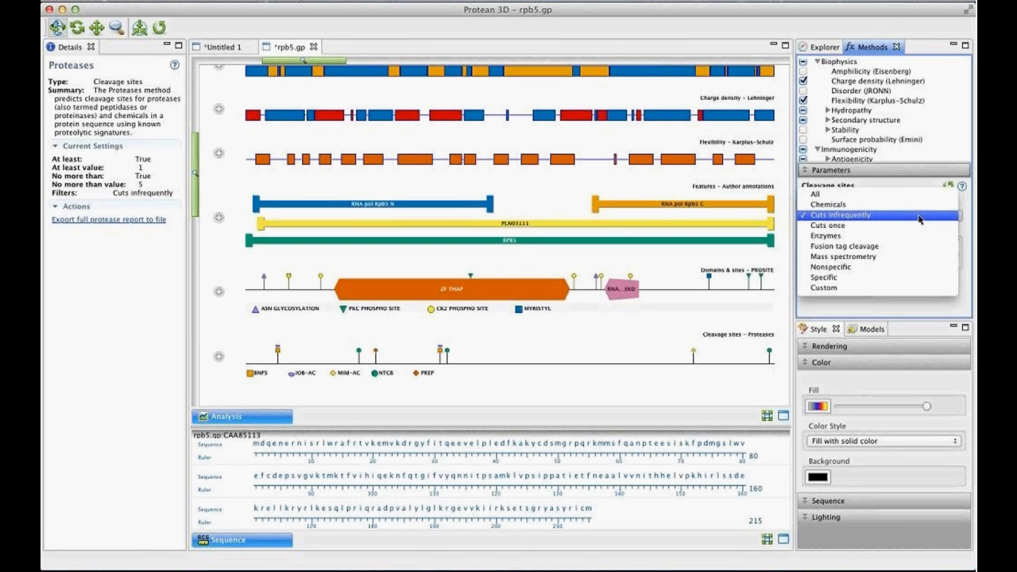
{"action": "left_click", "coordinate": [920, 216]}
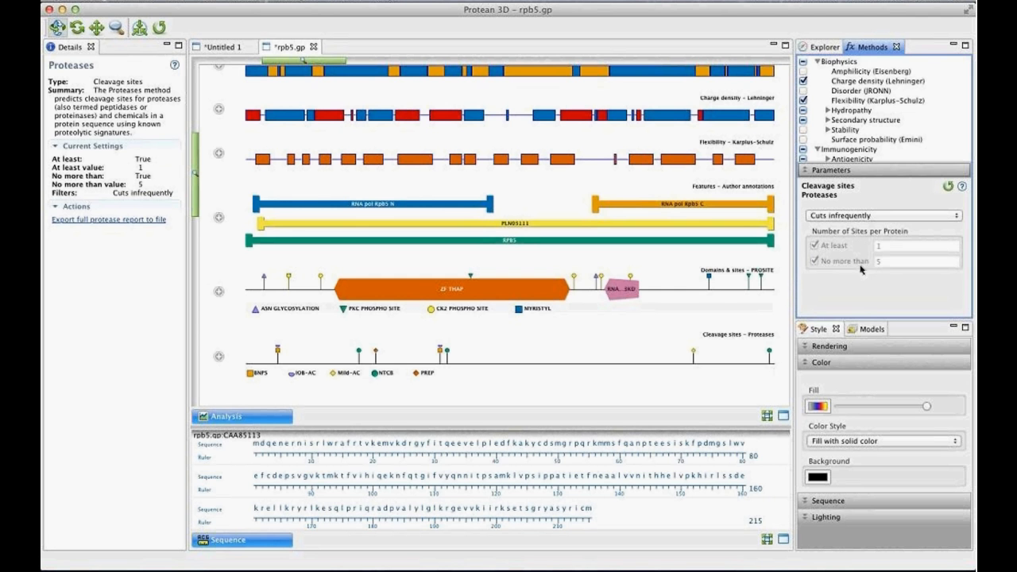
{"action": "left_click", "coordinate": [853, 218]}
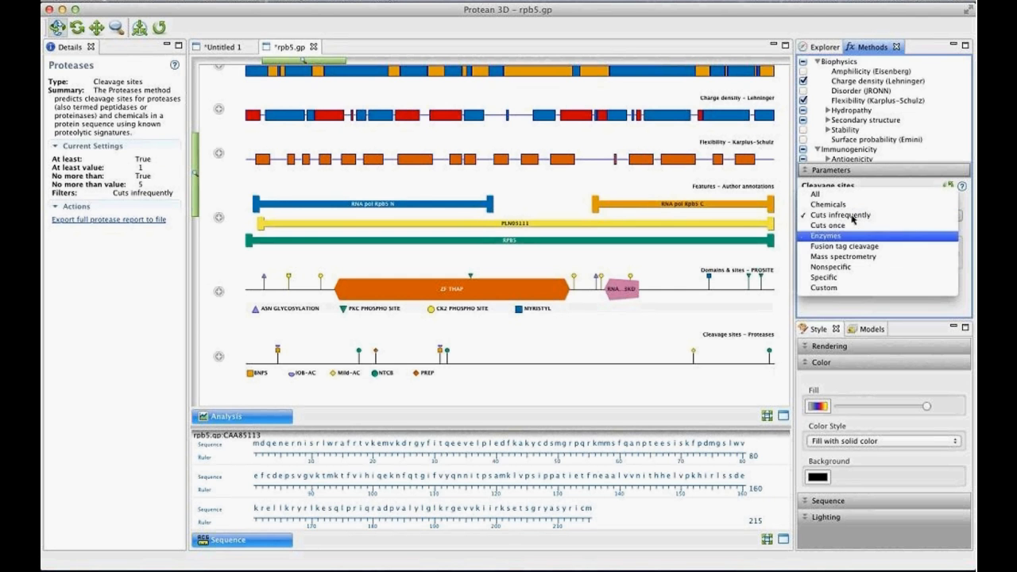
{"action": "left_click", "coordinate": [859, 289]}
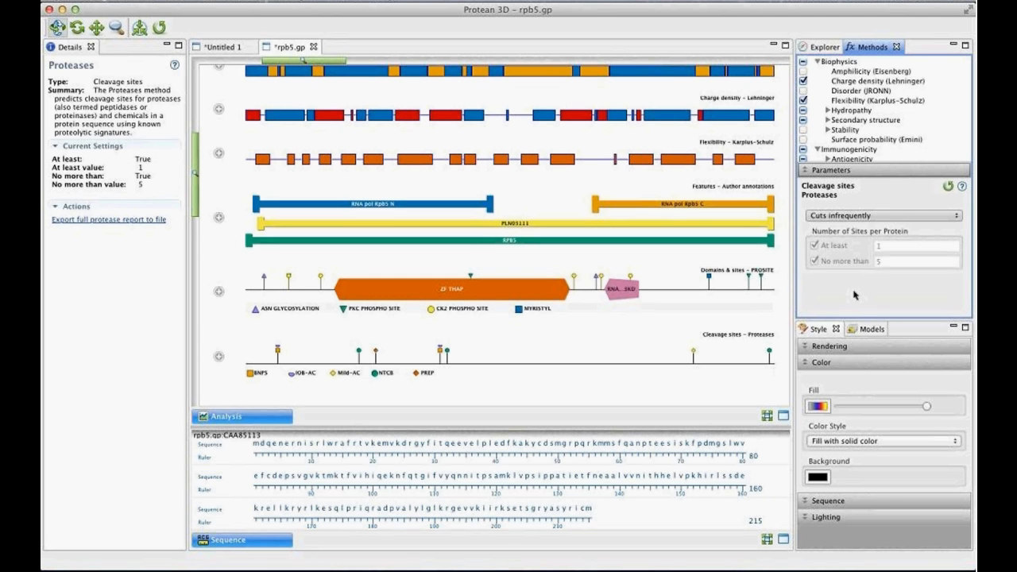
{"action": "left_click", "coordinate": [880, 265]}
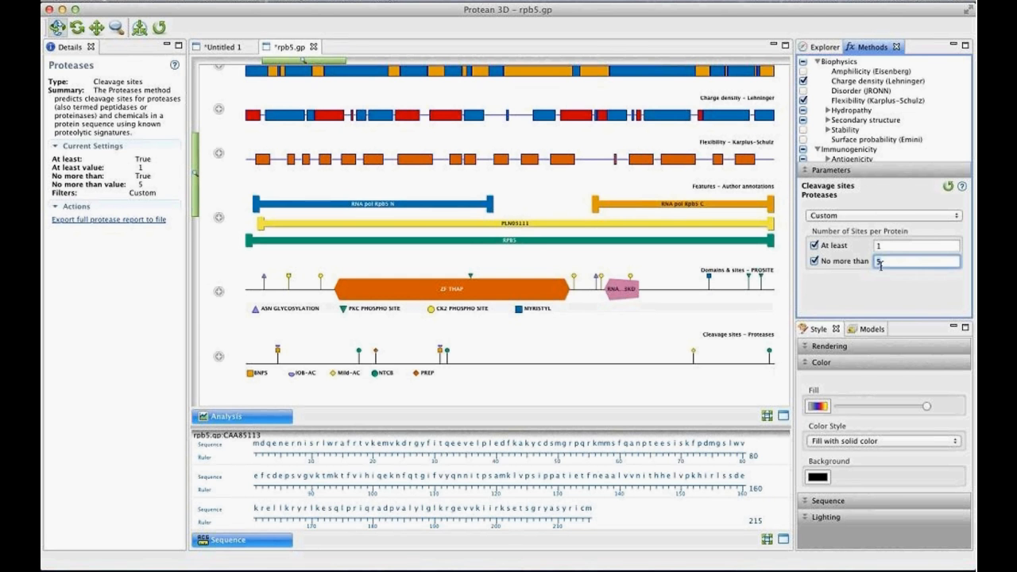
{"action": "type", "text": "10"}
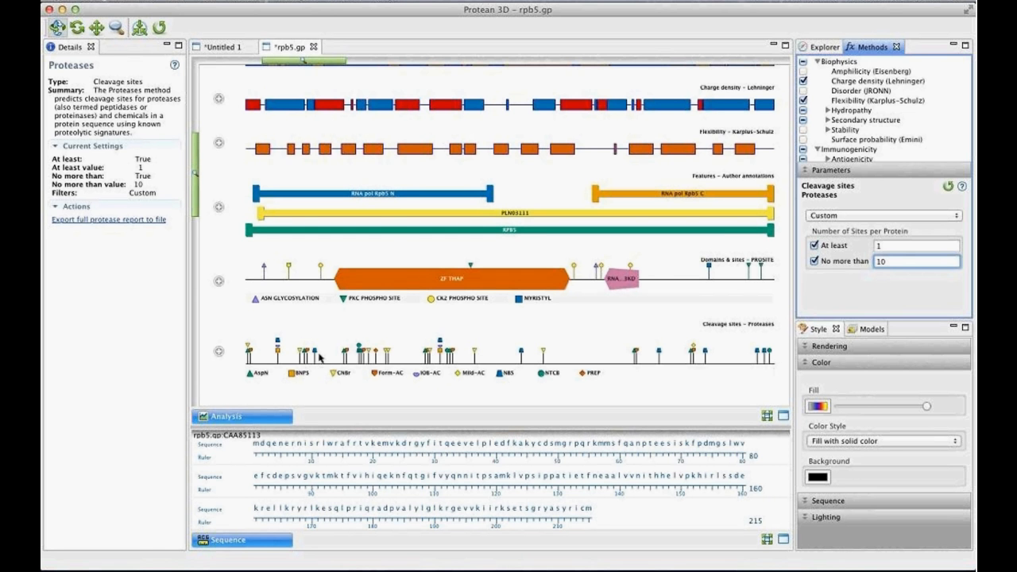
{"action": "left_click", "coordinate": [543, 352]}
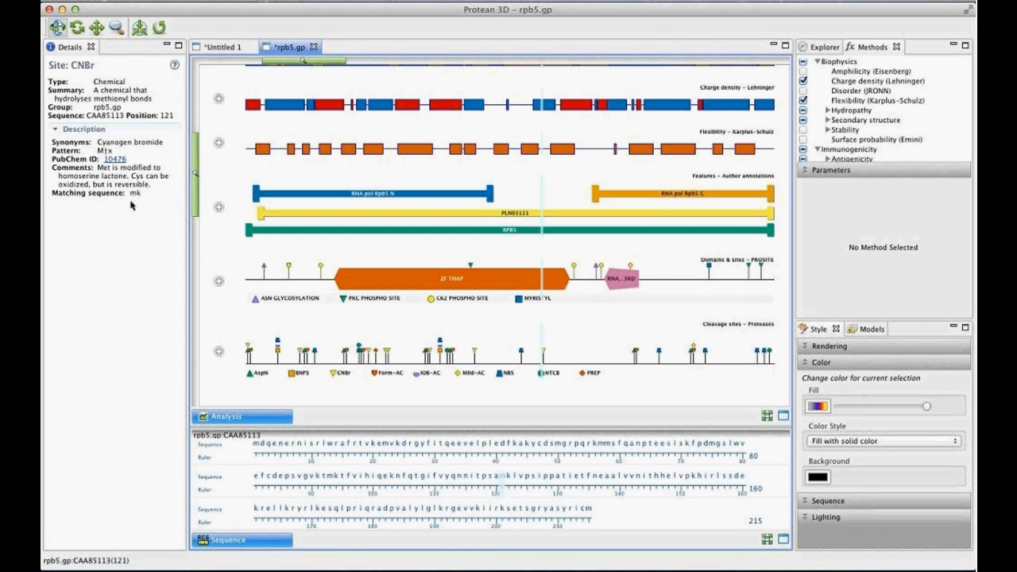
{"action": "left_click", "coordinate": [867, 172]}
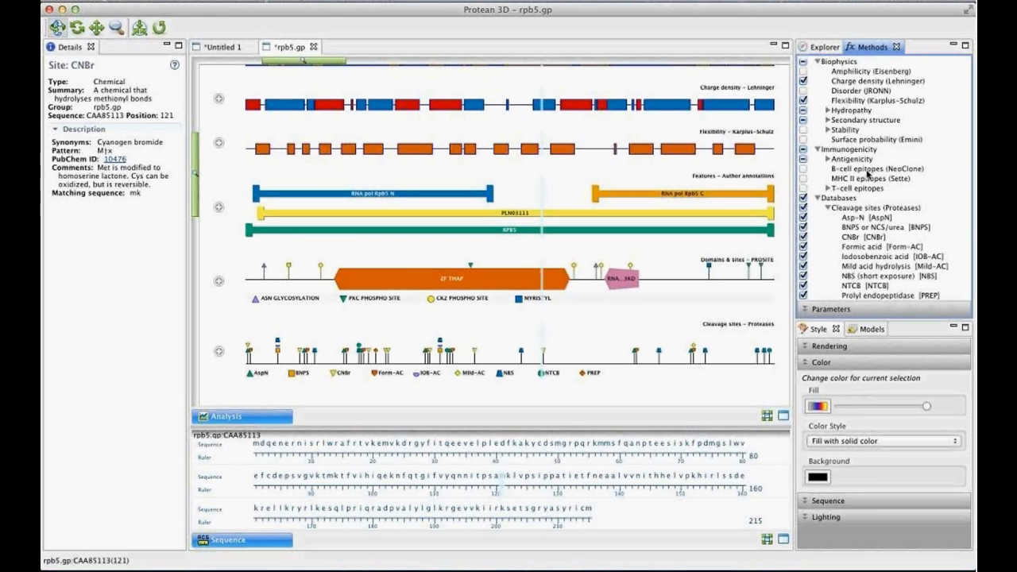
{"action": "mouse_move", "coordinate": [521, 570]}
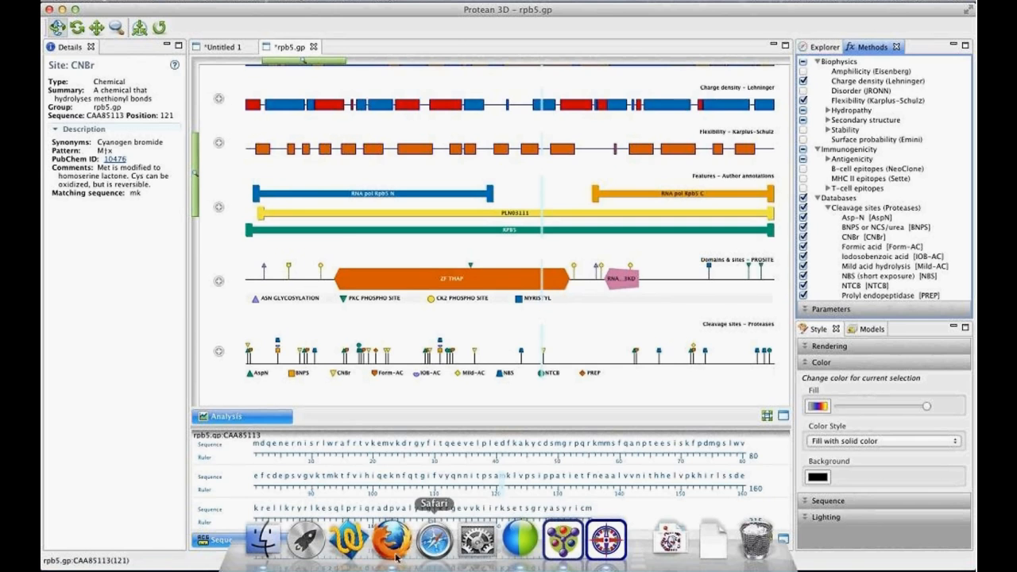
{"action": "left_click", "coordinate": [395, 556]}
{"action": "left_click", "coordinate": [524, 50]}
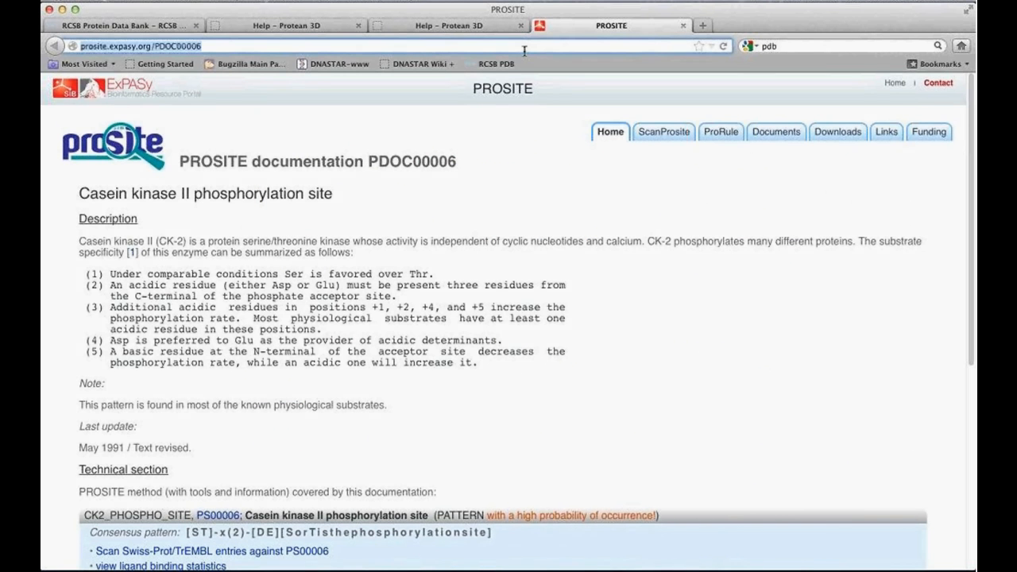
{"action": "type", "text": "www."}
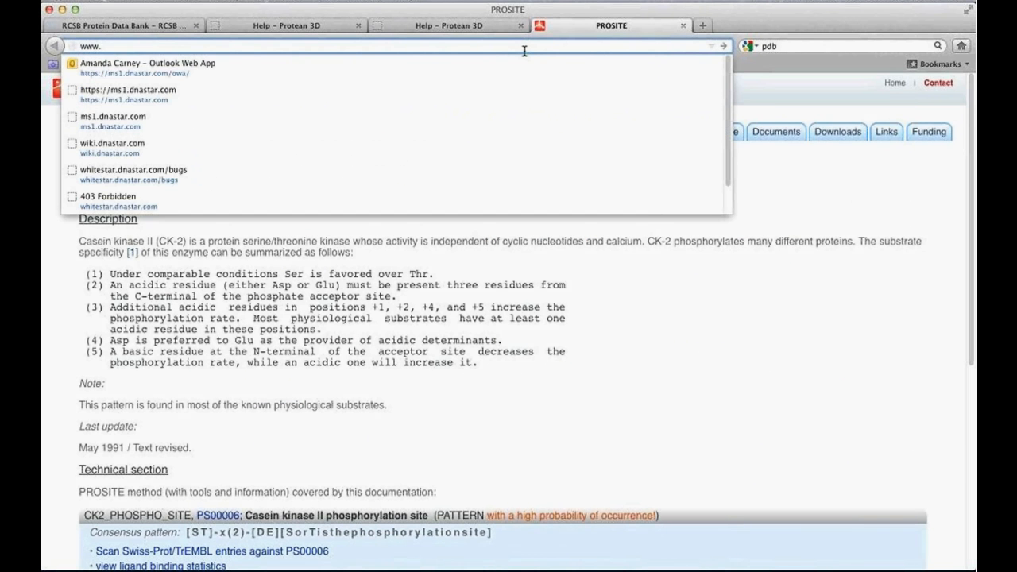
{"action": "type", "text": "dnastar"}
{"action": "key", "text": "Return"}
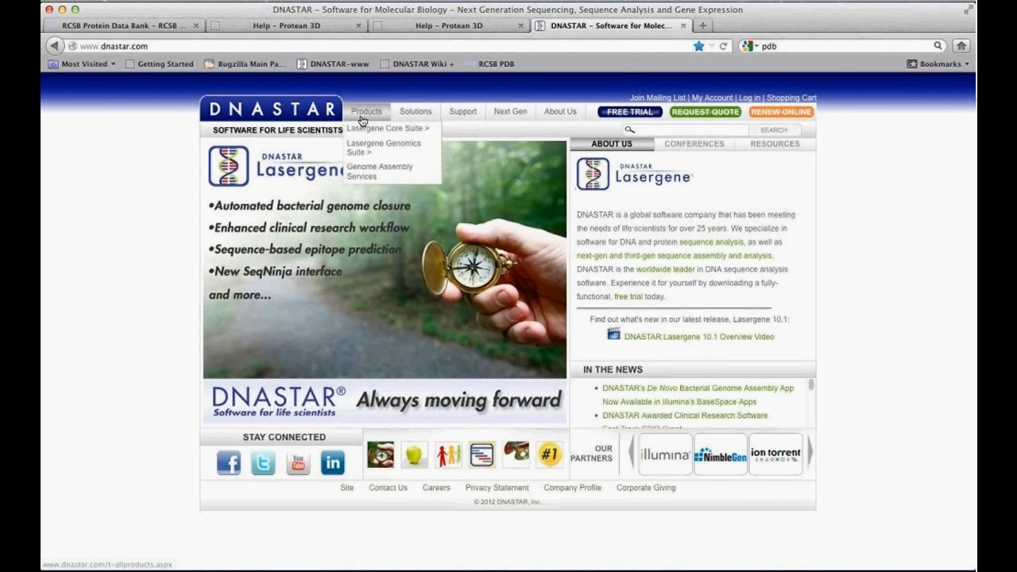
- Open the Protean 3D product page, locate the white paper on linear B-cell epitope prediction, and return to Protean 3D
{"action": "mouse_move", "coordinate": [368, 137]}
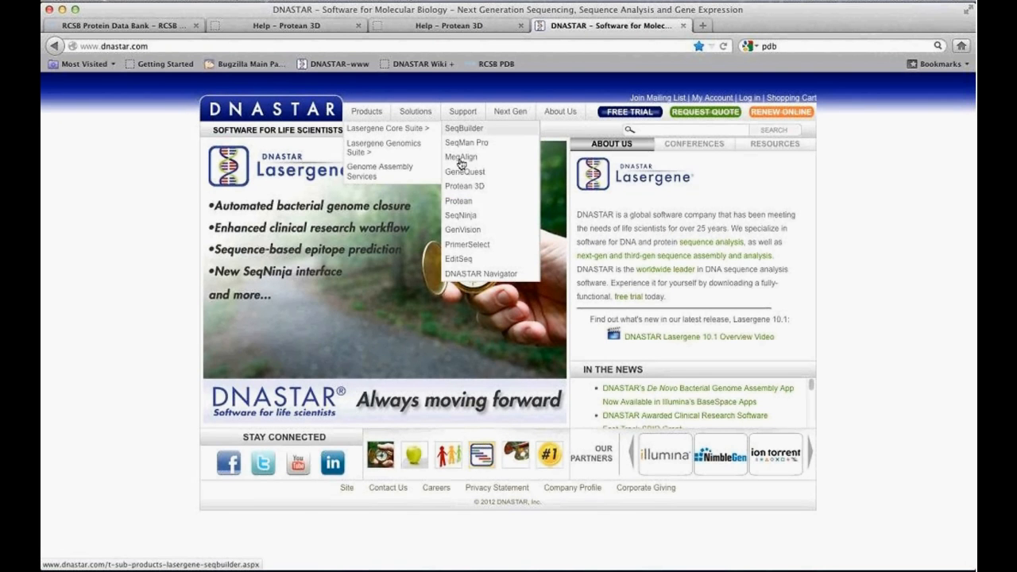
{"action": "left_click", "coordinate": [464, 186]}
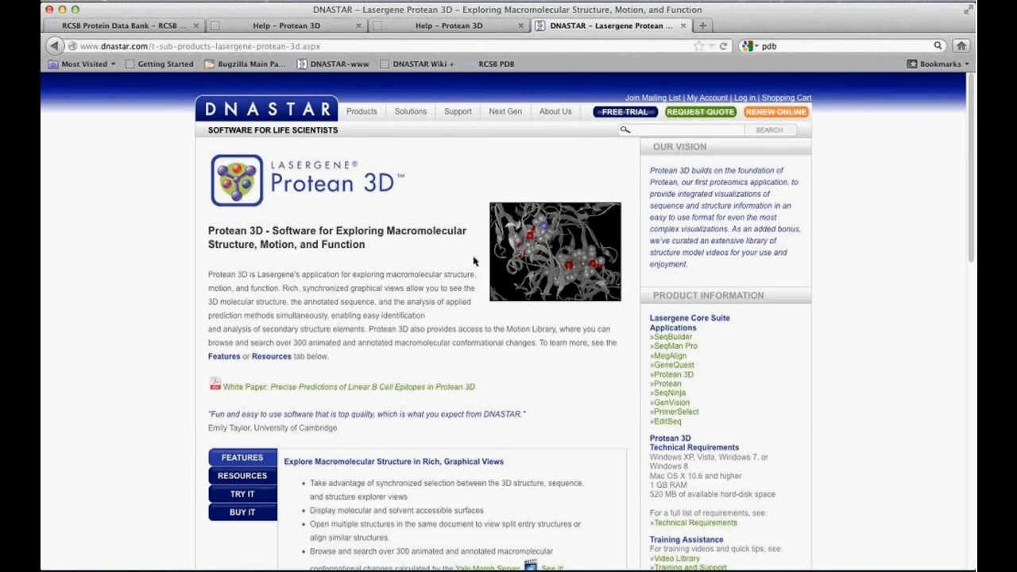
{"action": "scroll", "coordinate": [245, 392], "scroll_direction": "down", "scroll_amount": 1}
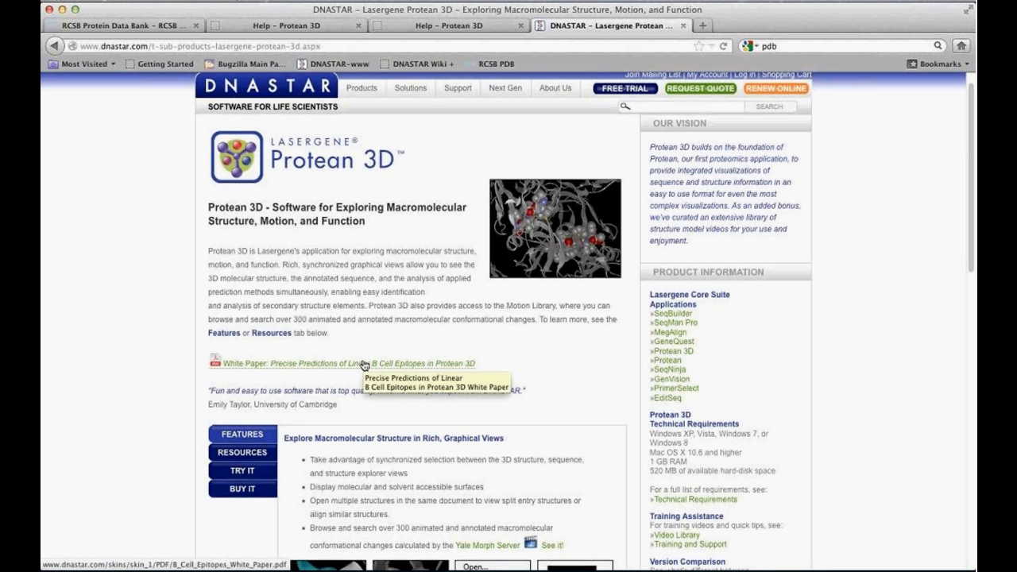
{"action": "mouse_move", "coordinate": [521, 570]}
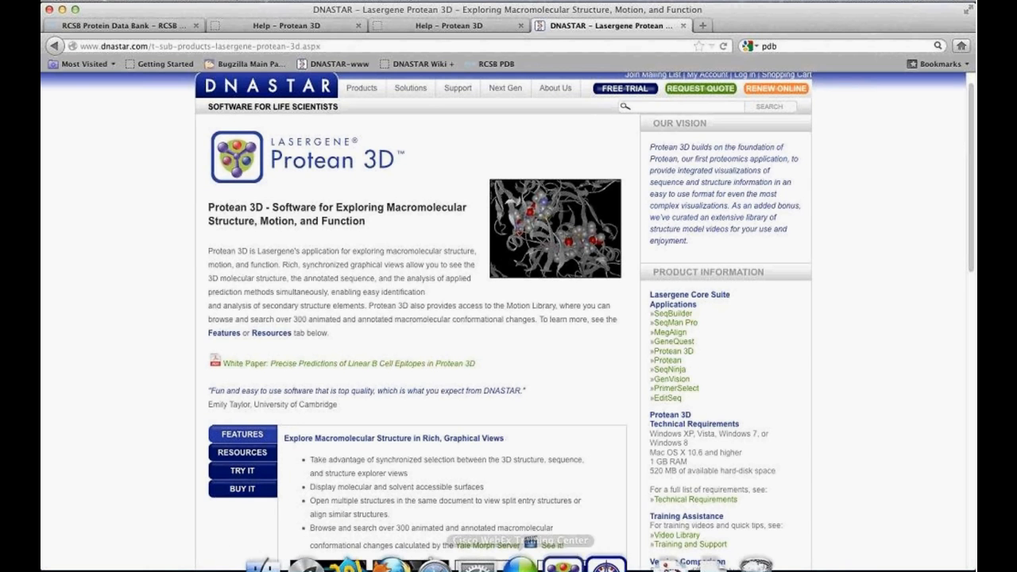
{"action": "left_click", "coordinate": [555, 564]}
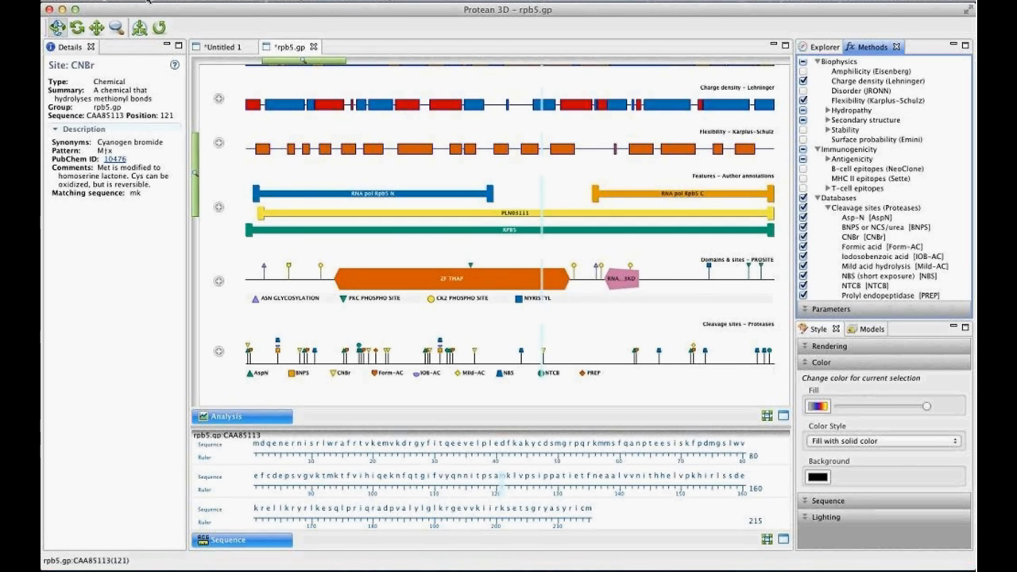
- Open the Motion Library and browse its collection of protein motions
{"action": "left_click", "coordinate": [148, 2]}
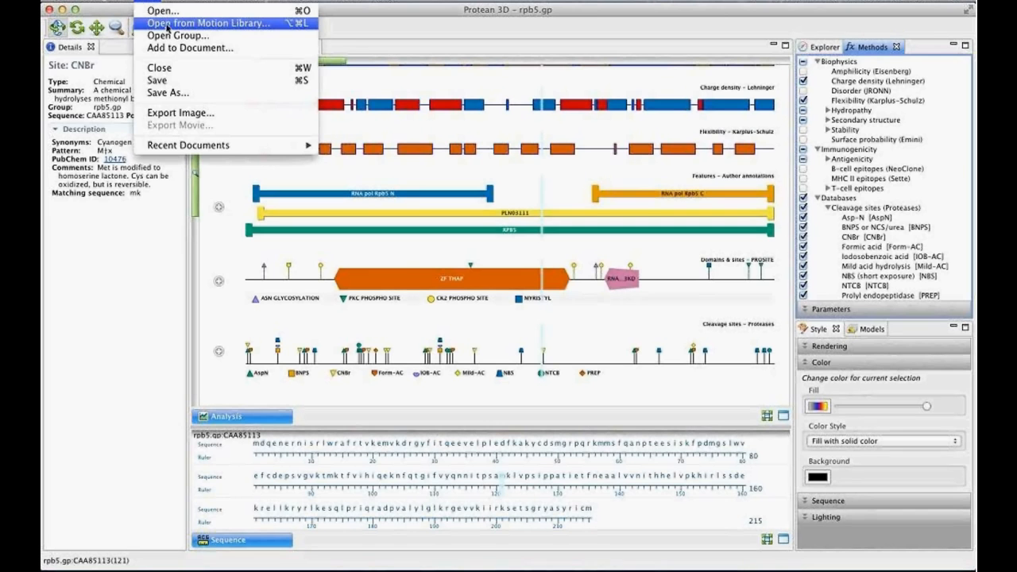
{"action": "left_click", "coordinate": [167, 27]}
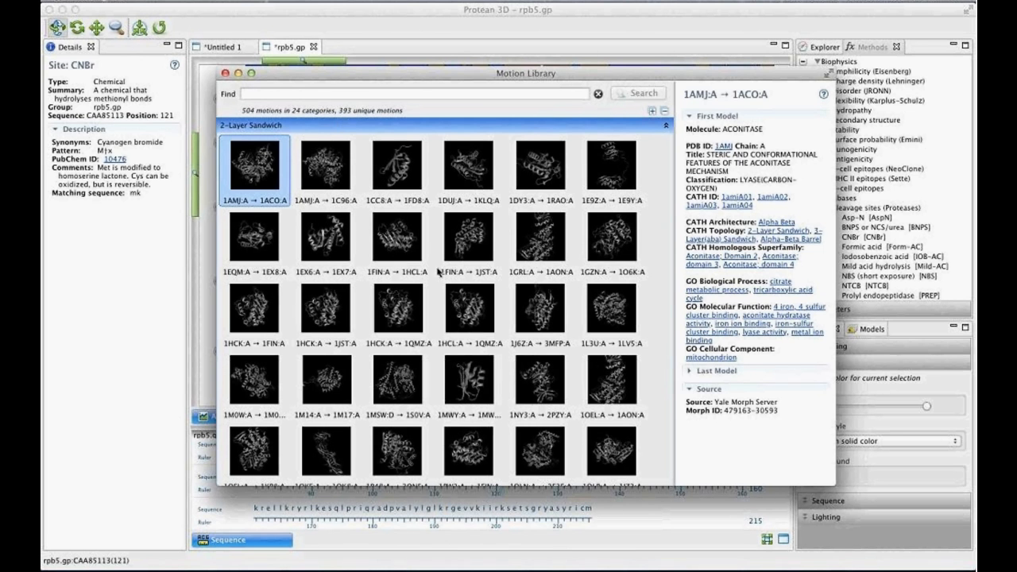
{"action": "scroll", "coordinate": [440, 276], "scroll_direction": "down", "scroll_amount": 1}
{"action": "scroll", "coordinate": [440, 276], "scroll_direction": "up", "scroll_amount": 1}
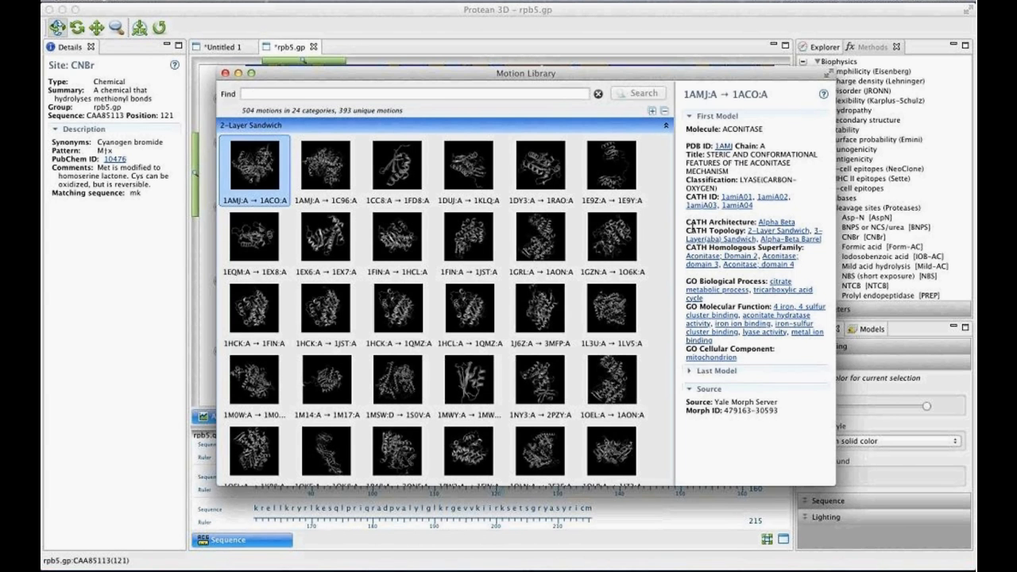
- Search the Motion Library for "udp" and open the 1EEH:A → 2UAG:A motion from the 3-Layer(aba) Sandwich category
{"action": "left_click", "coordinate": [313, 97]}
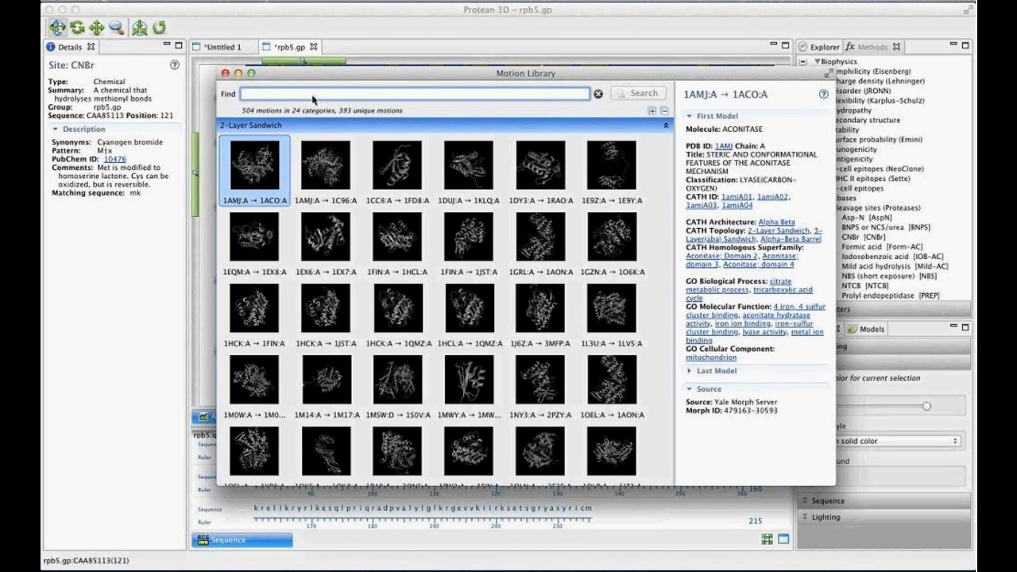
{"action": "type", "text": "ud"}
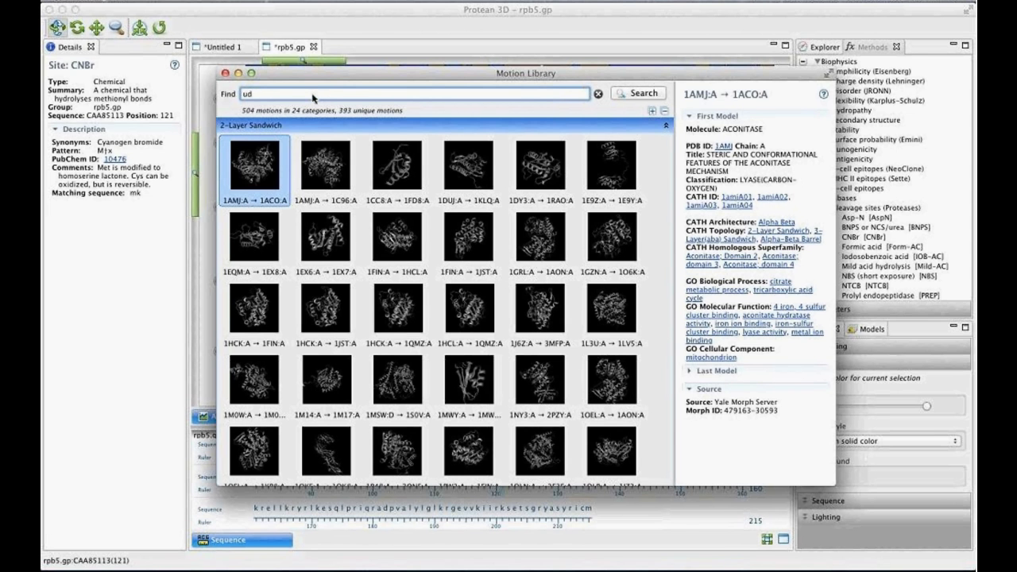
{"action": "type", "text": "p"}
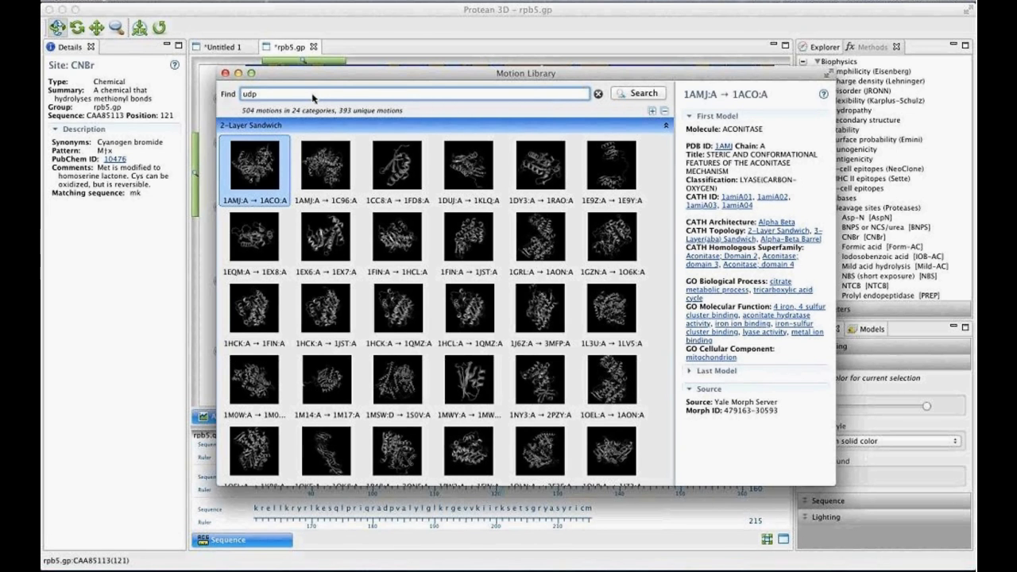
{"action": "key", "text": "Return"}
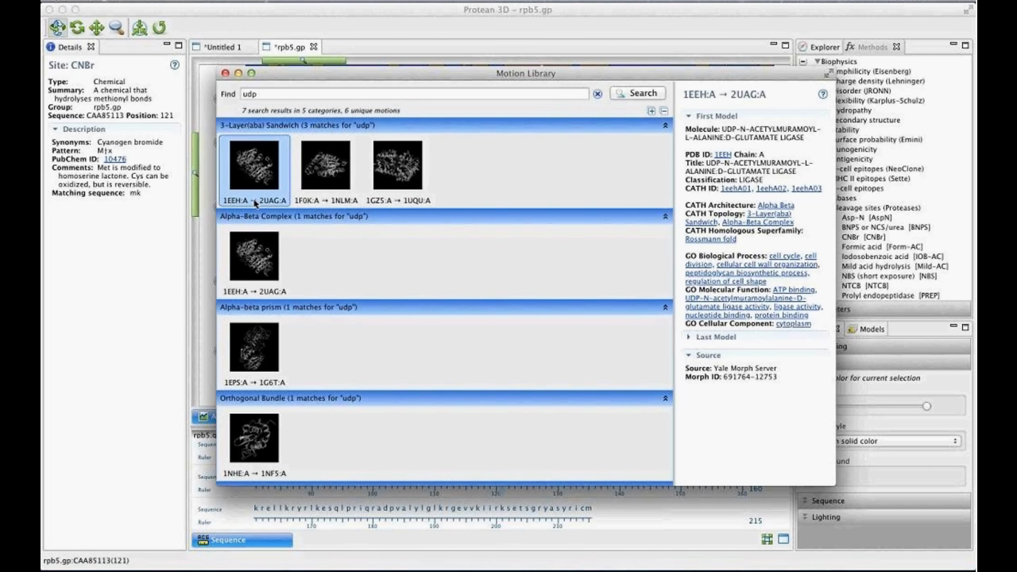
{"action": "double_click", "coordinate": [261, 171]}
{"action": "double_click", "coordinate": [258, 180]}
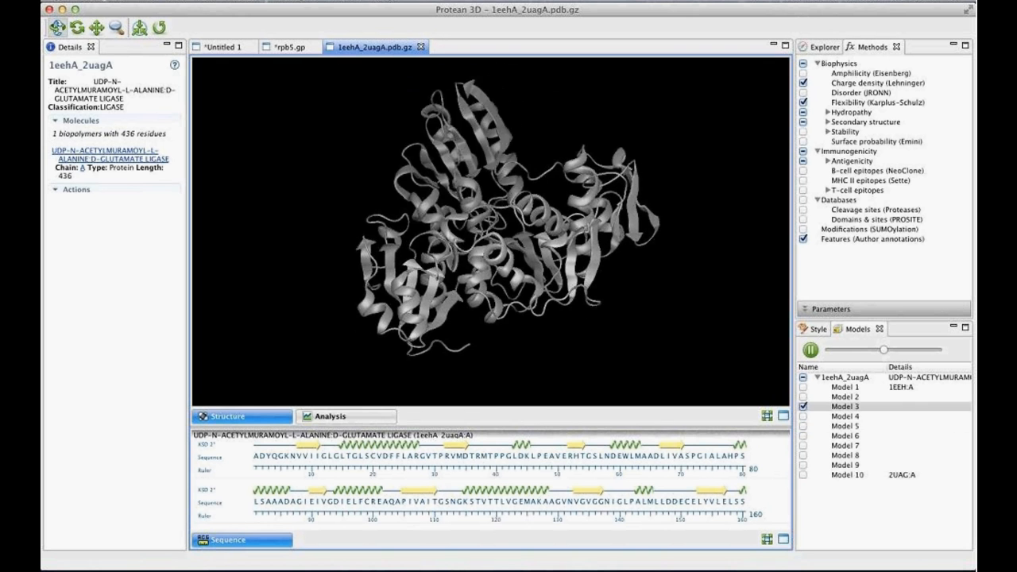
- Pause the motion playback and select residues 1 to 294 of chain A in the sequence
{"action": "left_click", "coordinate": [810, 351]}
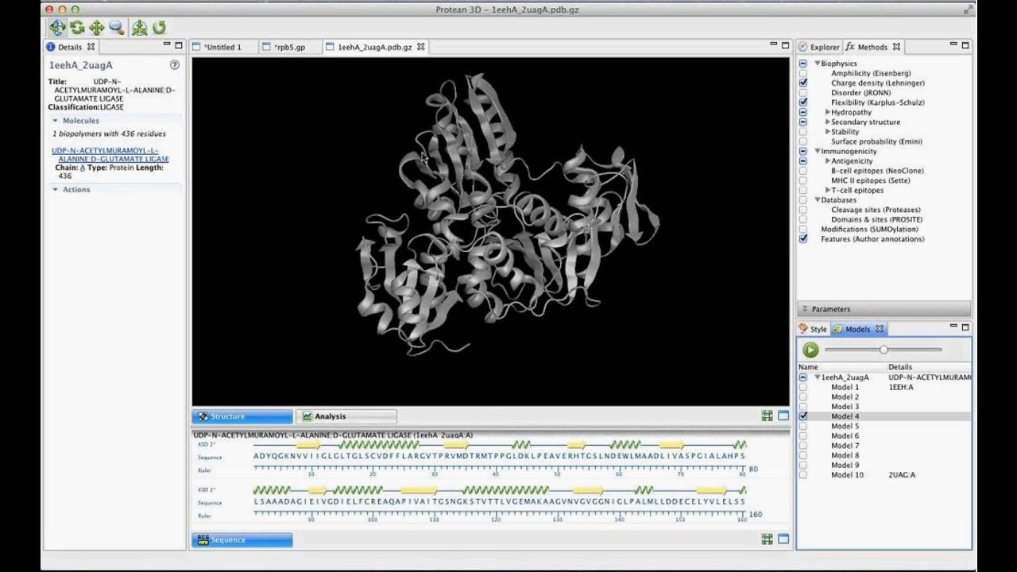
{"action": "left_click_drag", "start_coordinate": [501, 228], "coordinate": [512, 293]}
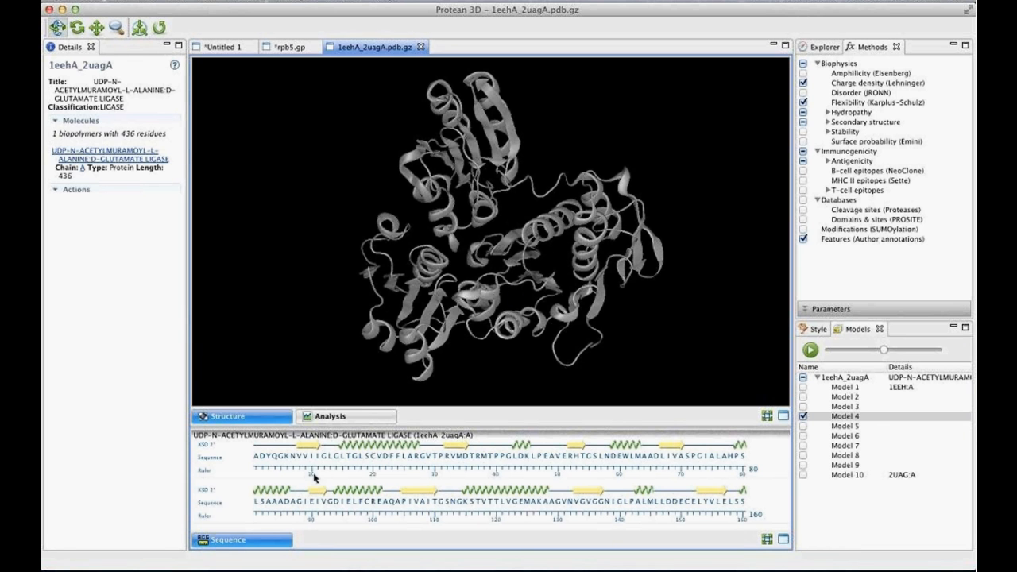
{"action": "left_click_drag", "start_coordinate": [258, 456], "coordinate": [755, 550]}
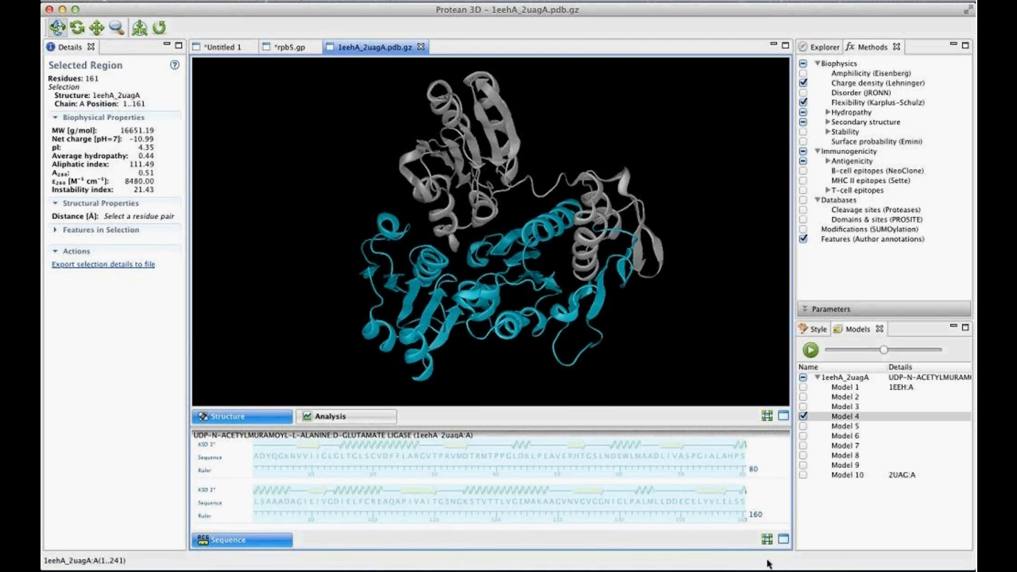
{"action": "scroll", "coordinate": [732, 497], "scroll_direction": "down", "scroll_amount": 5}
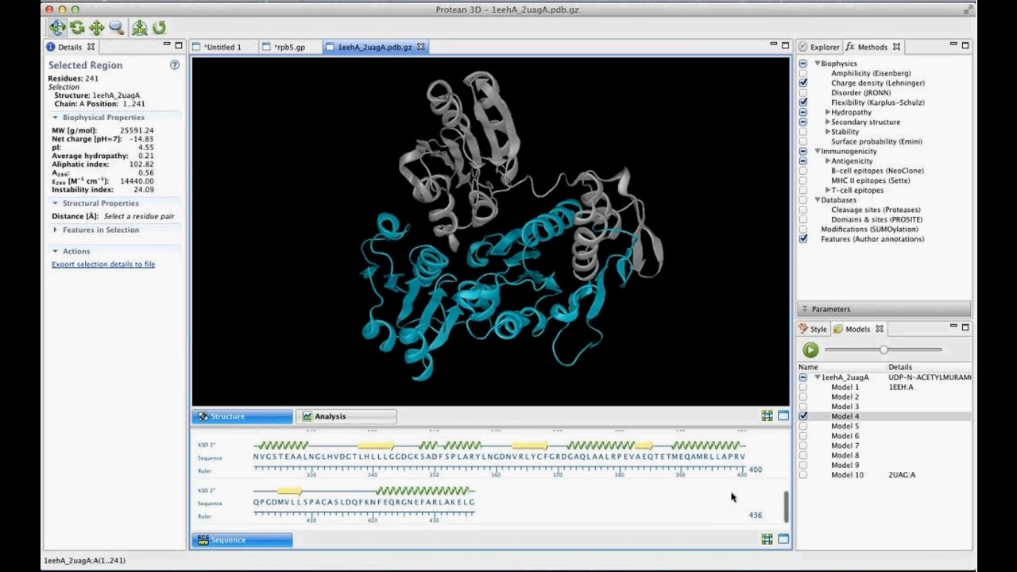
{"action": "scroll", "coordinate": [732, 495], "scroll_direction": "up", "scroll_amount": 3}
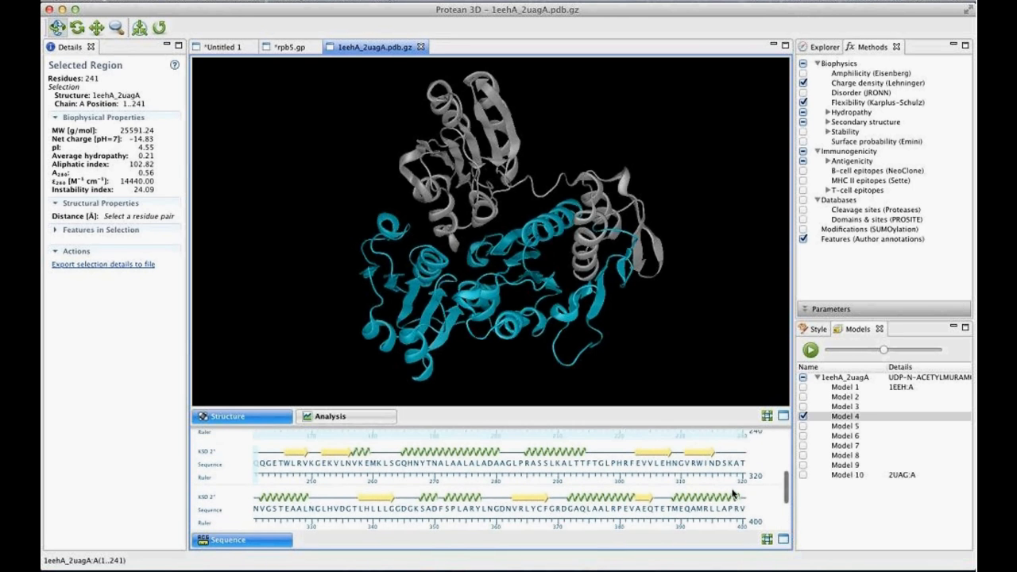
{"action": "left_click", "coordinate": [584, 472], "text": "shift"}
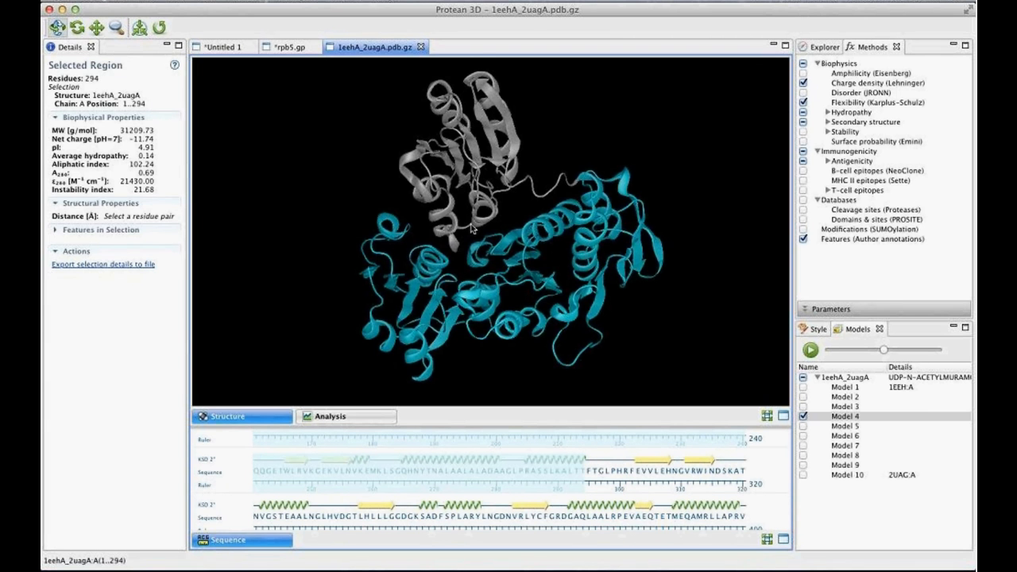
{"action": "left_click_drag", "start_coordinate": [474, 229], "coordinate": [504, 170]}
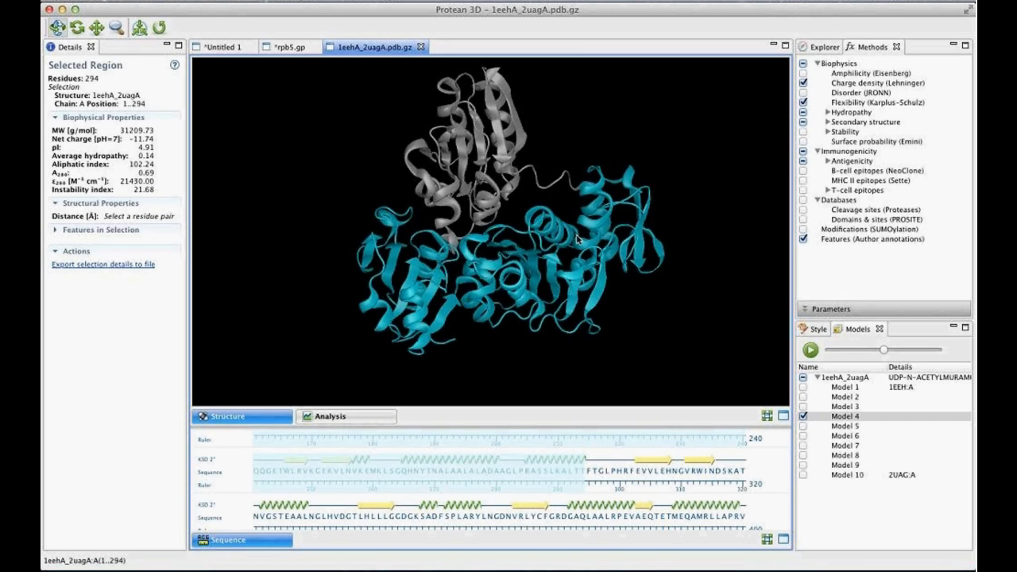
- Fill the selected residues 1 to 294 with solid Blueberry blue
{"action": "left_click", "coordinate": [817, 329]}
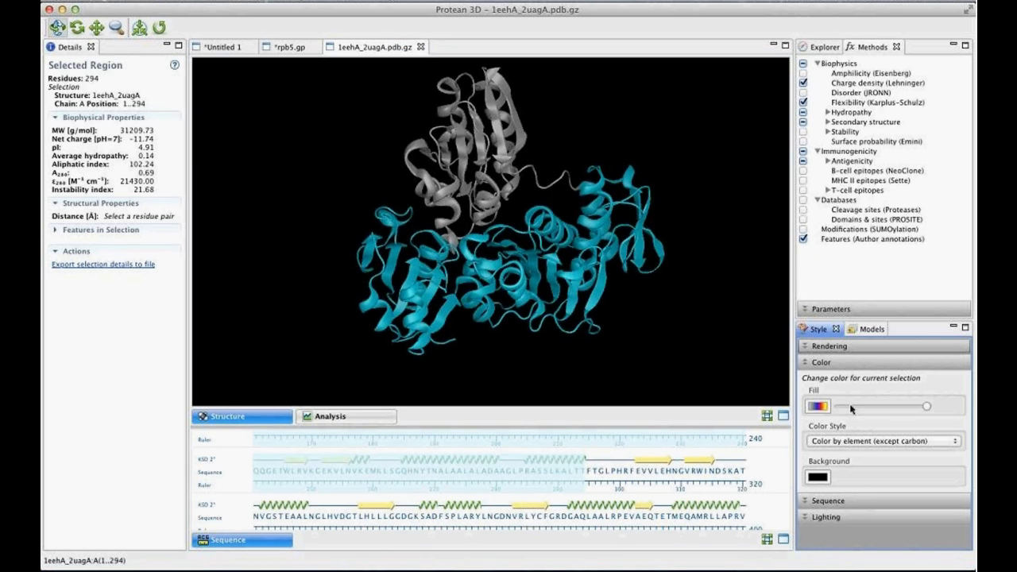
{"action": "left_click", "coordinate": [818, 406]}
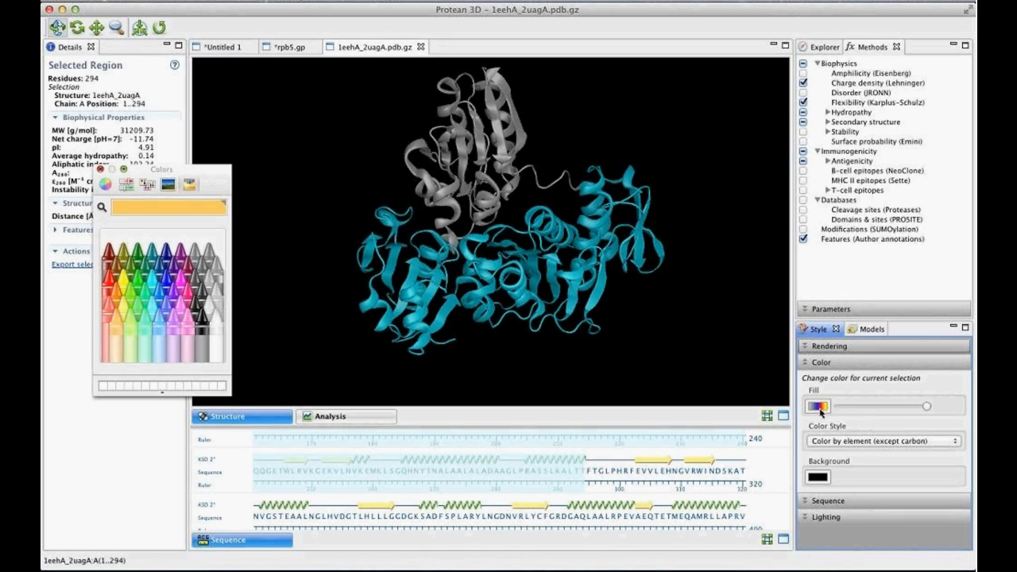
{"action": "left_click", "coordinate": [168, 280]}
{"action": "left_click", "coordinate": [100, 170]}
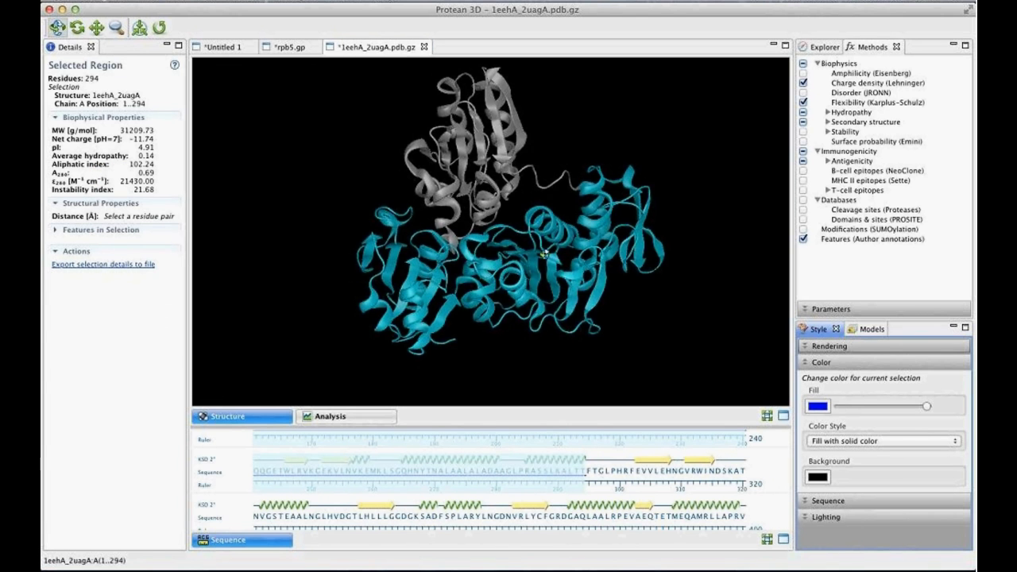
{"action": "left_click_drag", "start_coordinate": [544, 254], "coordinate": [429, 125]}
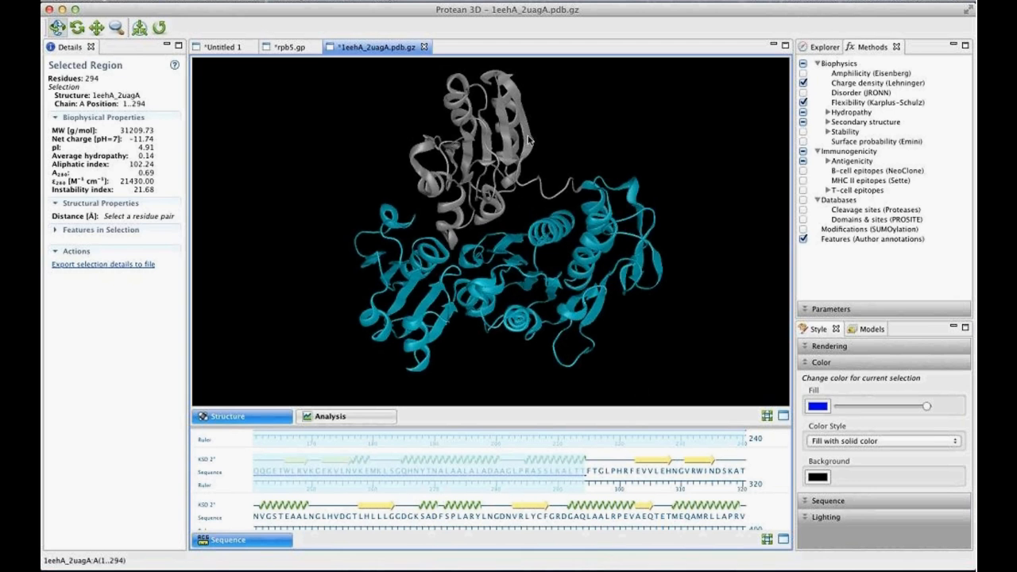
{"action": "left_click_drag", "start_coordinate": [533, 155], "coordinate": [516, 164]}
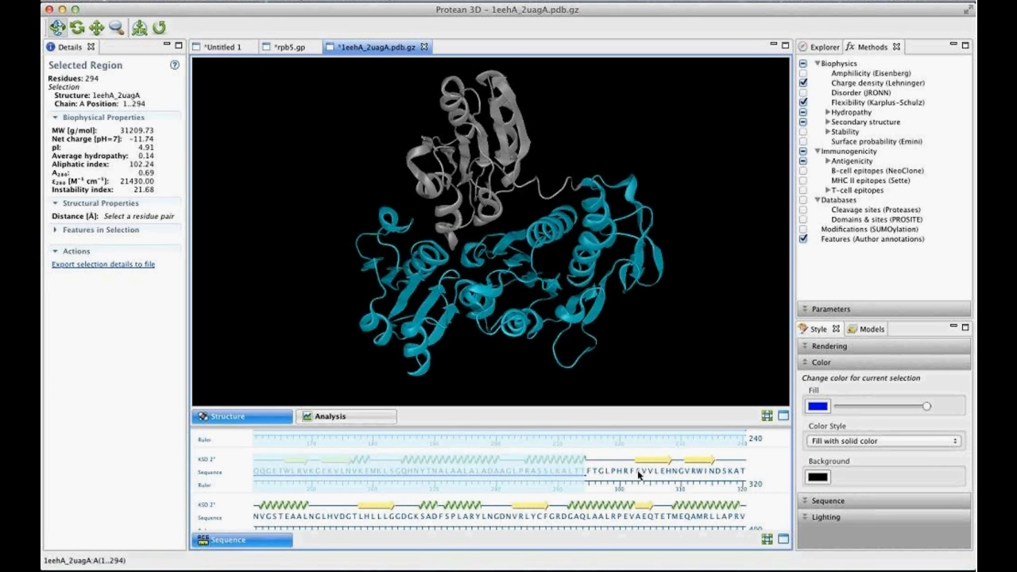
- Select residues 303 to 436 of chain A and fill them with solid dark green
{"action": "left_click_drag", "start_coordinate": [639, 474], "coordinate": [744, 521]}
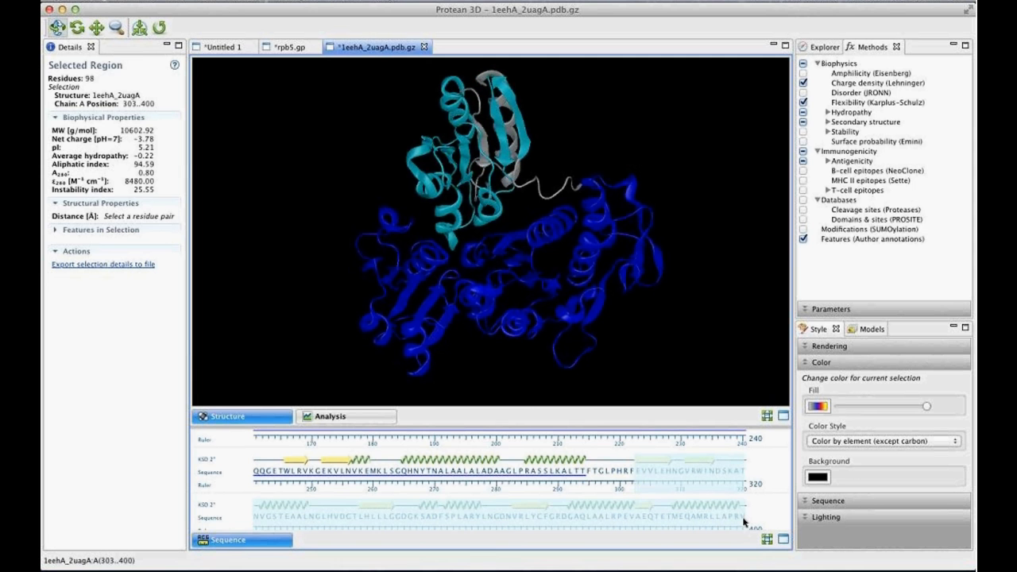
{"action": "scroll", "coordinate": [620, 503], "scroll_direction": "down", "scroll_amount": 3}
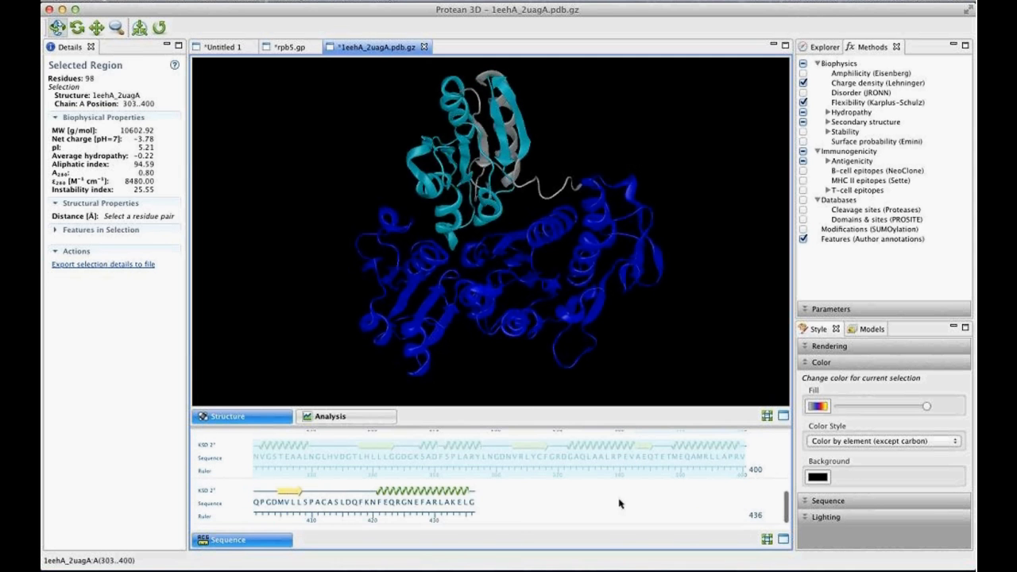
{"action": "left_click", "coordinate": [473, 506], "text": "shift"}
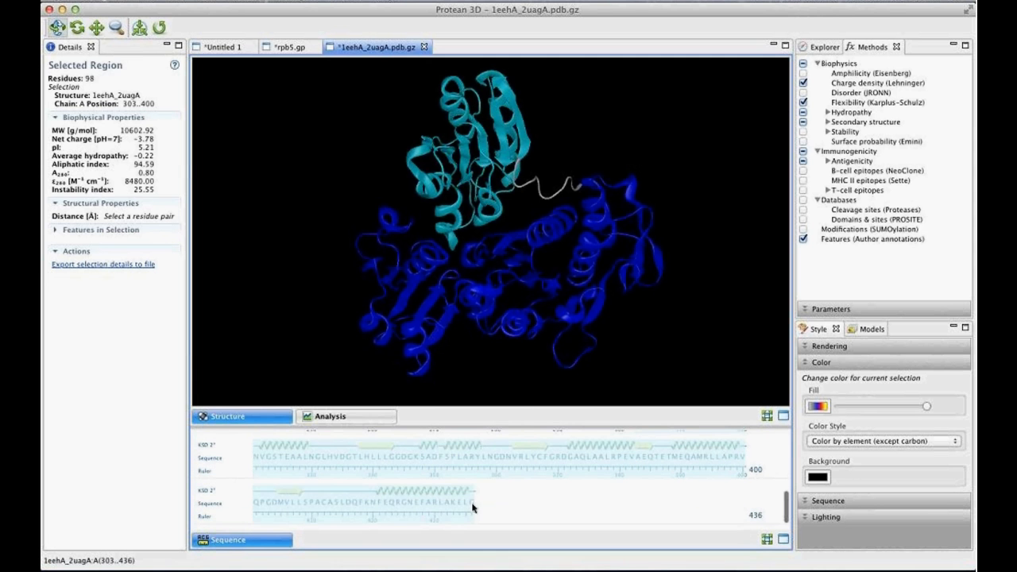
{"action": "left_click", "coordinate": [819, 407]}
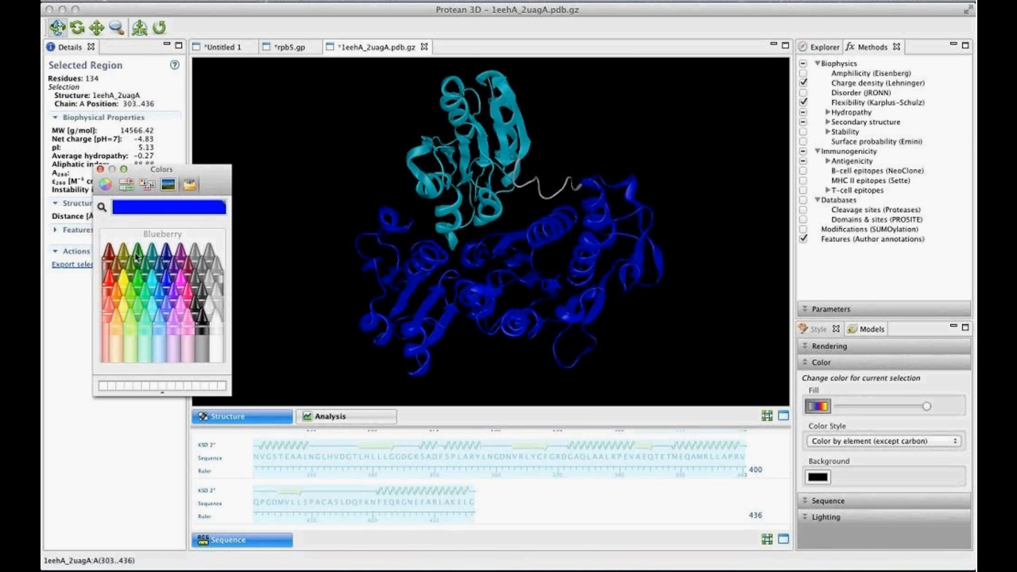
{"action": "left_click", "coordinate": [137, 255]}
{"action": "left_click", "coordinate": [100, 170]}
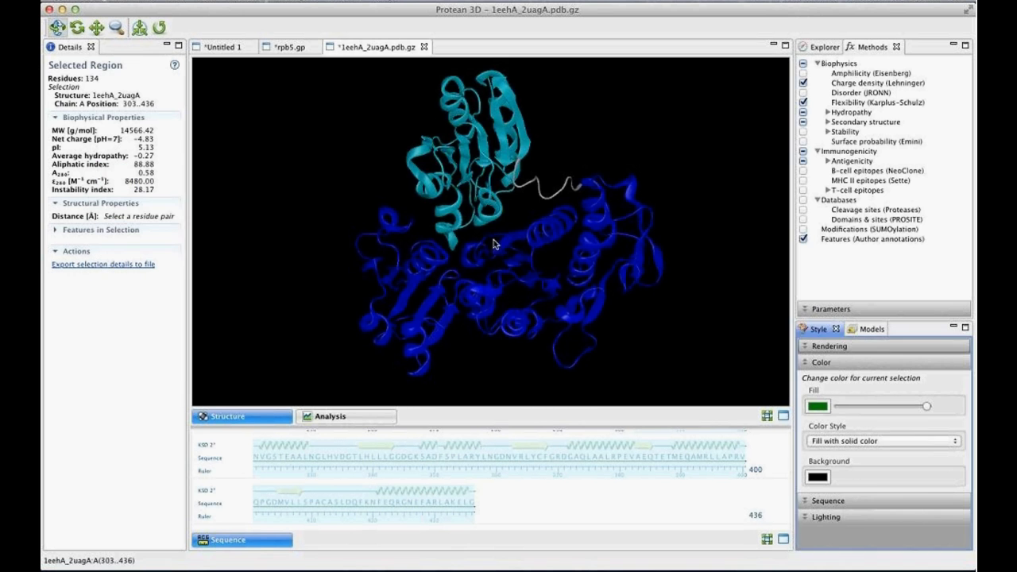
- Play the motion through its models and clear the selection to view the two coloured domains moving
{"action": "left_click", "coordinate": [865, 328]}
{"action": "left_click", "coordinate": [811, 349]}
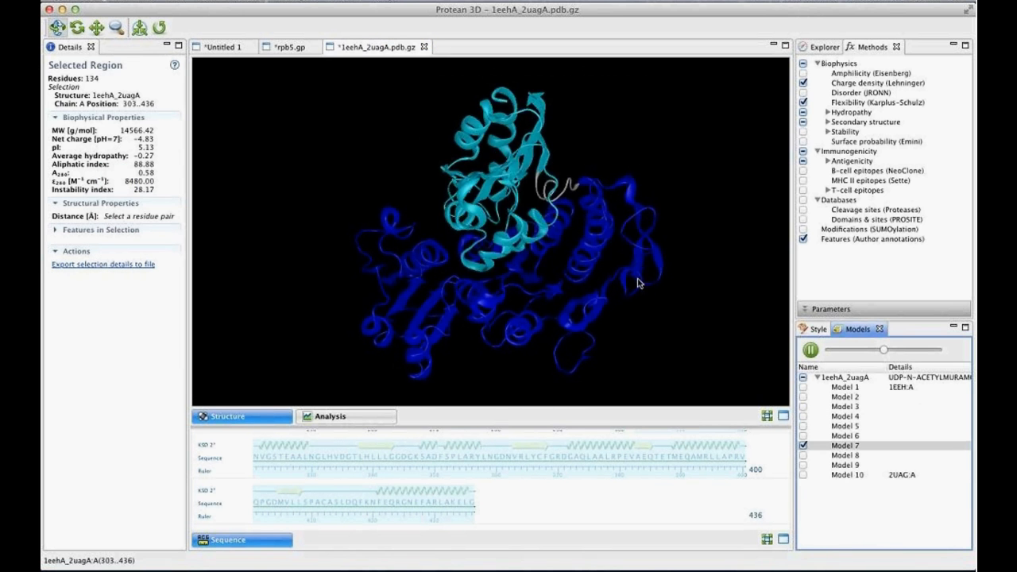
{"action": "left_click", "coordinate": [710, 263]}
{"action": "left_click_drag", "start_coordinate": [565, 322], "coordinate": [497, 252]}
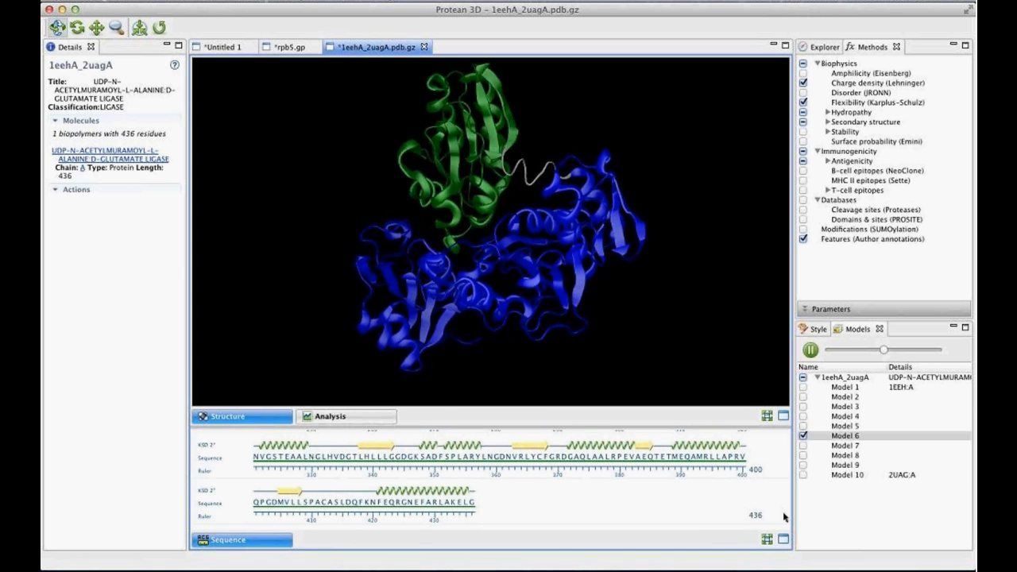
- Fill the linker residues 295 to 302 between the blue and green regions with solid Salmon, and clear the selection
{"action": "scroll", "coordinate": [720, 493], "scroll_direction": "up", "scroll_amount": 3}
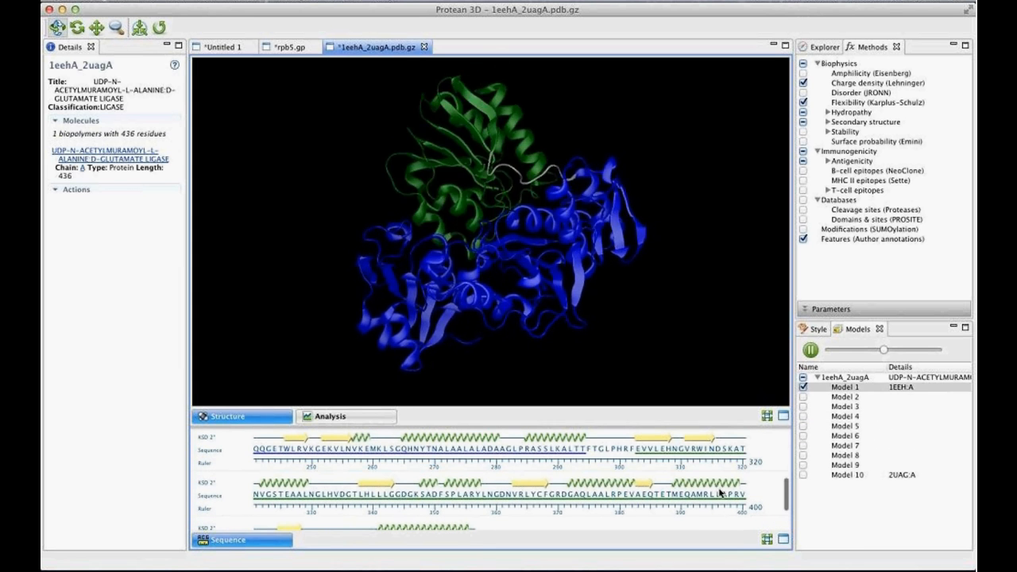
{"action": "left_click", "coordinate": [585, 452]}
{"action": "left_click", "coordinate": [589, 452]}
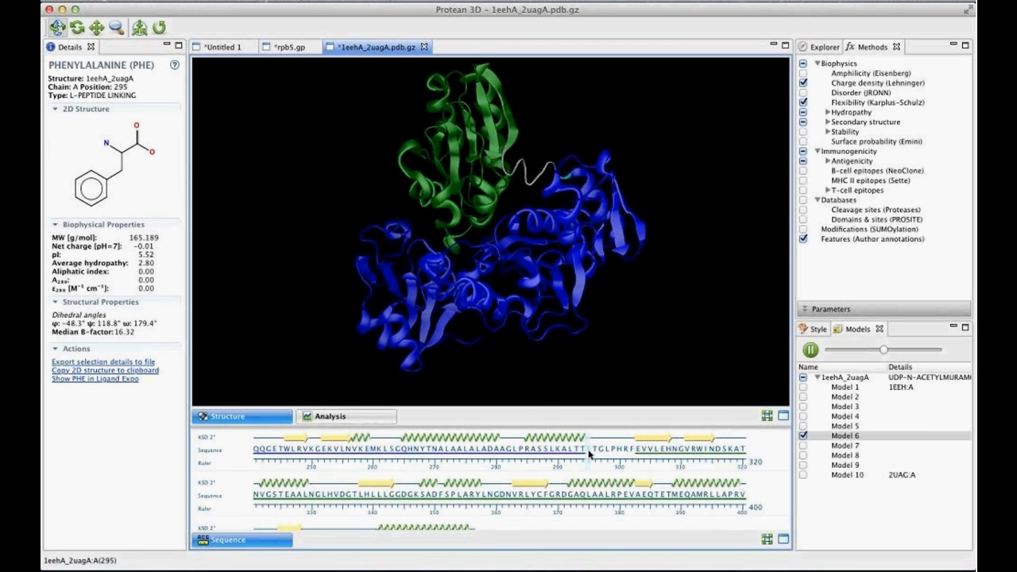
{"action": "left_click_drag", "start_coordinate": [588, 452], "coordinate": [632, 455]}
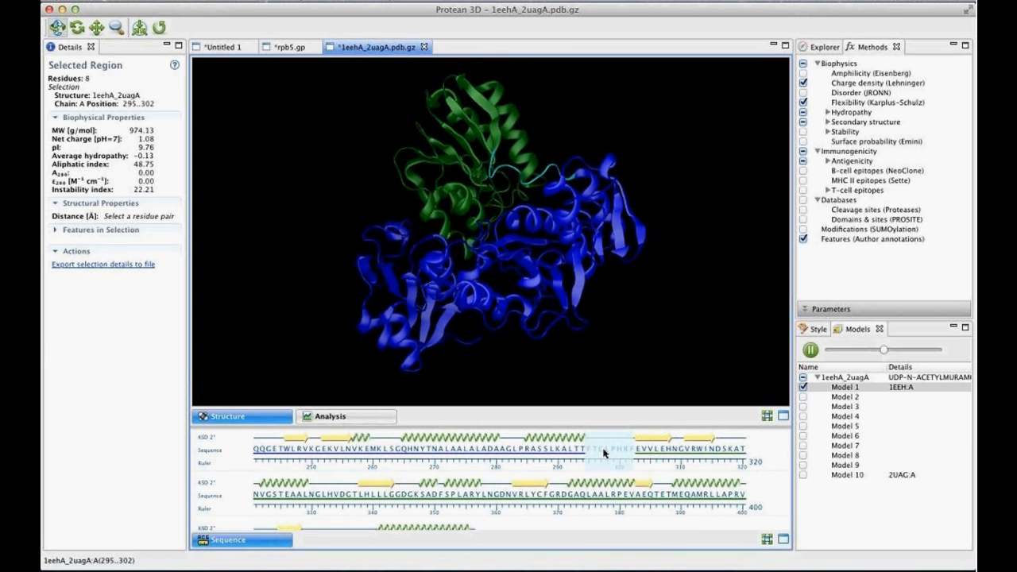
{"action": "left_click", "coordinate": [816, 328]}
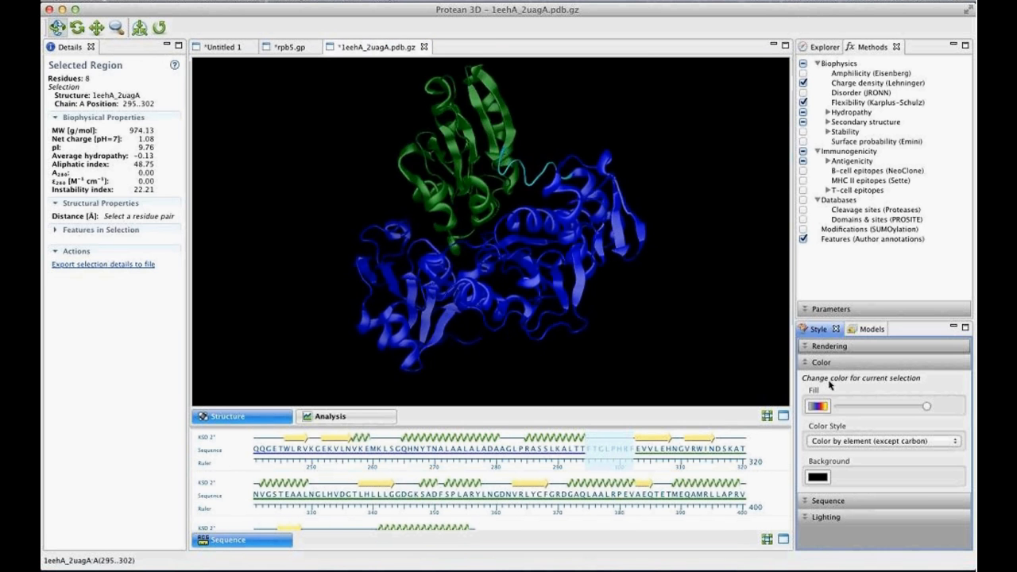
{"action": "left_click", "coordinate": [818, 406]}
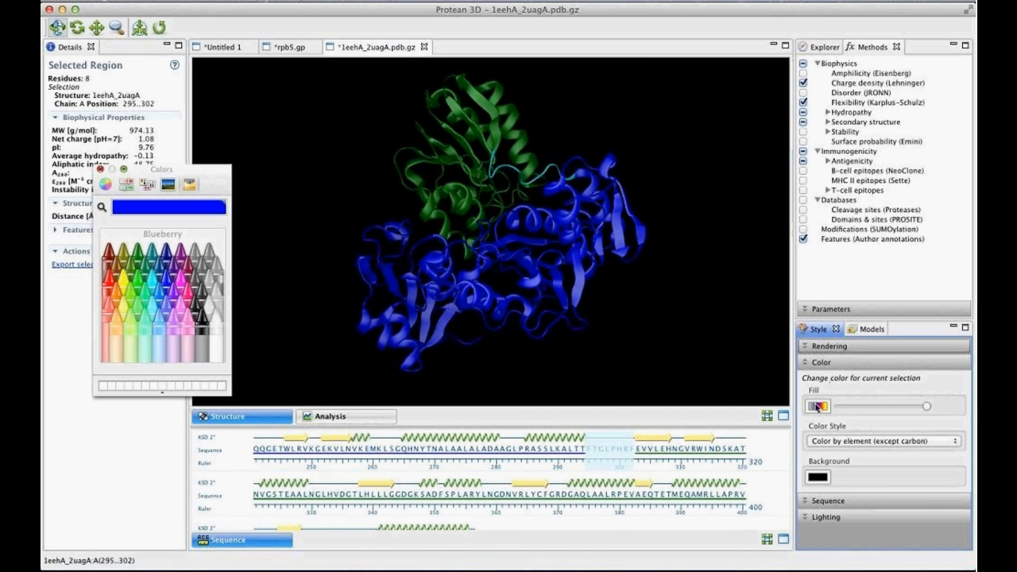
{"action": "left_click", "coordinate": [112, 314]}
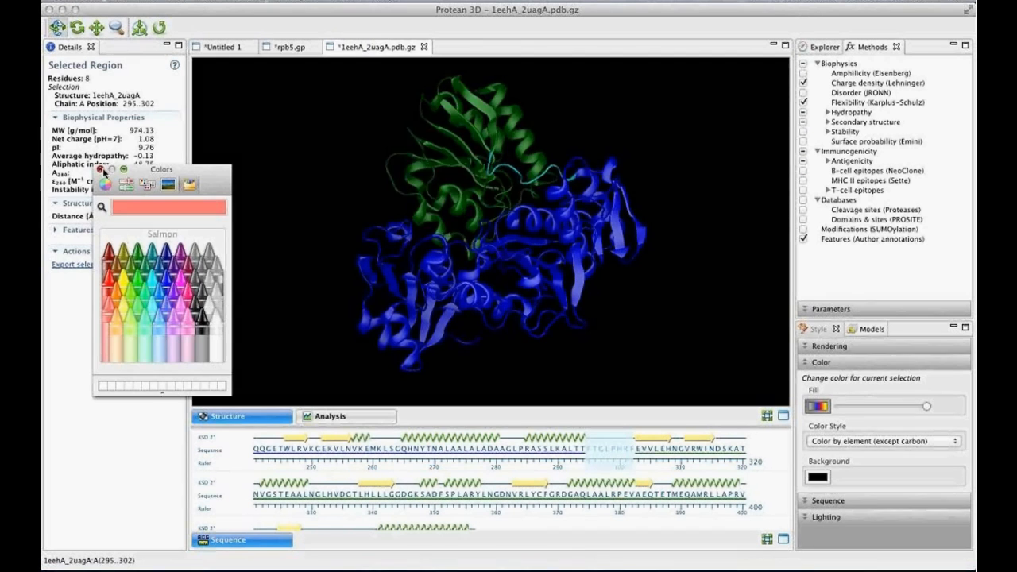
{"action": "left_click", "coordinate": [102, 169]}
{"action": "left_click", "coordinate": [673, 270]}
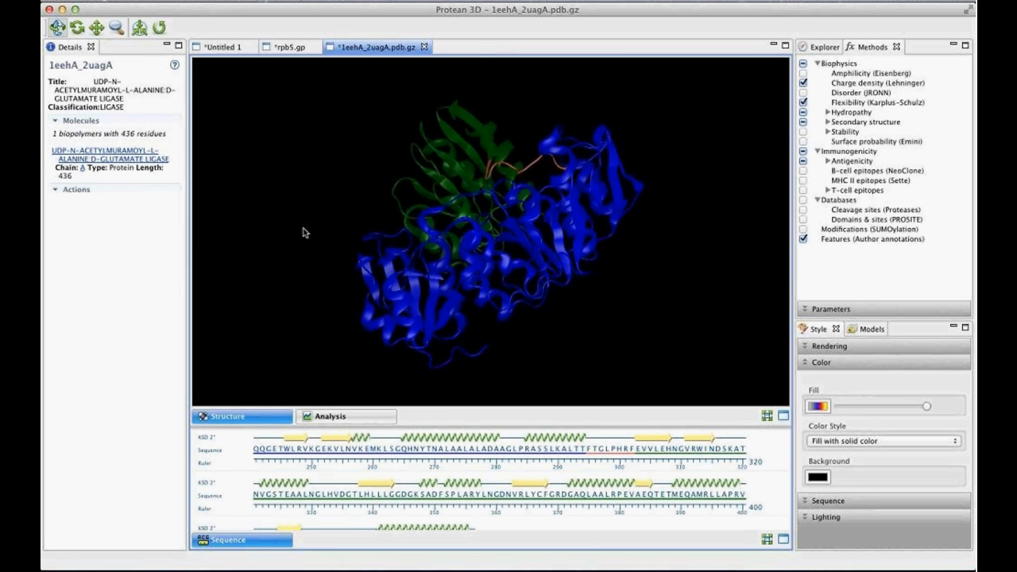
- Pause the motion at Model 4 and inspect the asparagine at position 232 in the blue domain
{"action": "left_click", "coordinate": [866, 329]}
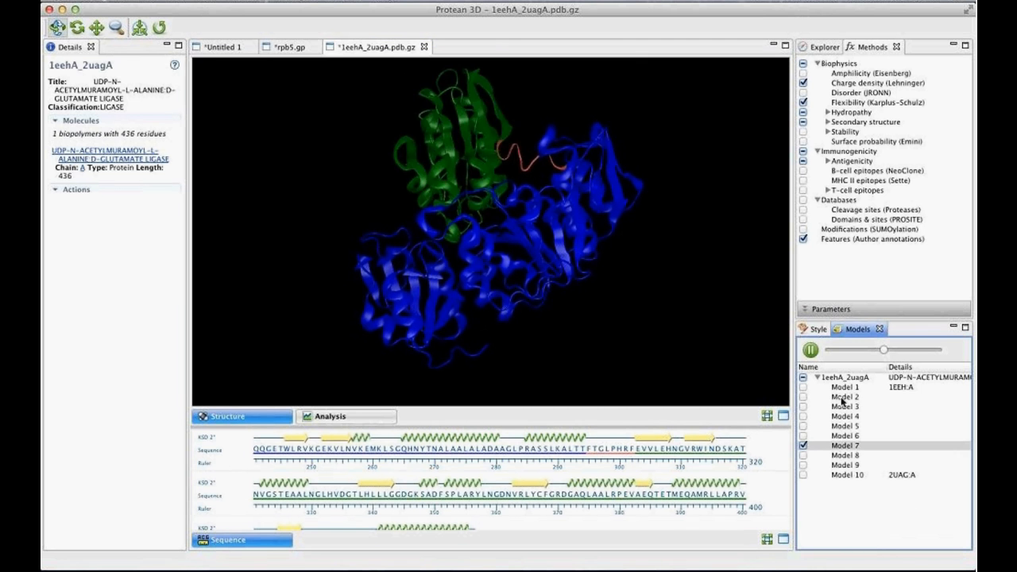
{"action": "left_click", "coordinate": [810, 350]}
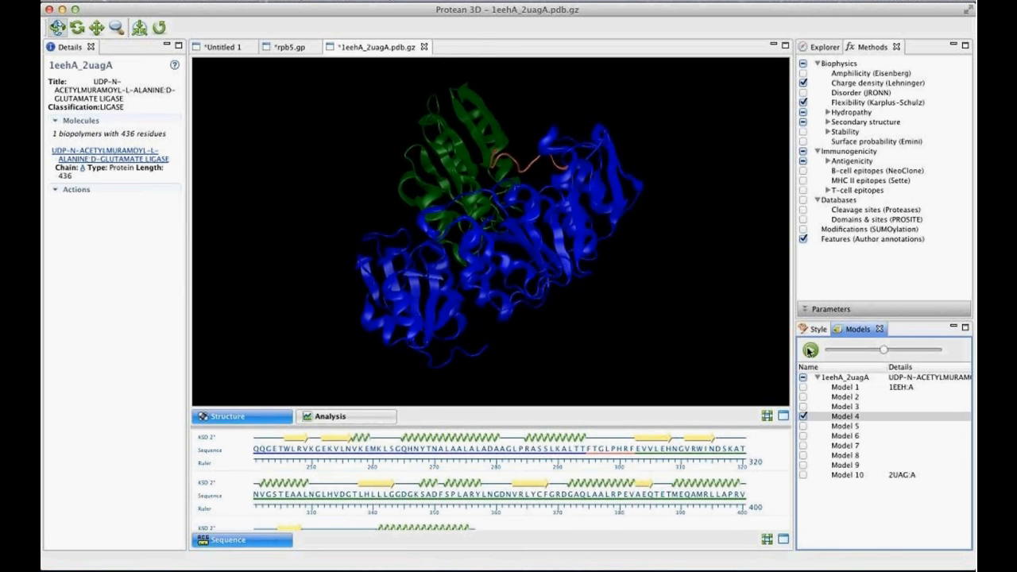
{"action": "left_click_drag", "start_coordinate": [604, 208], "coordinate": [575, 182]}
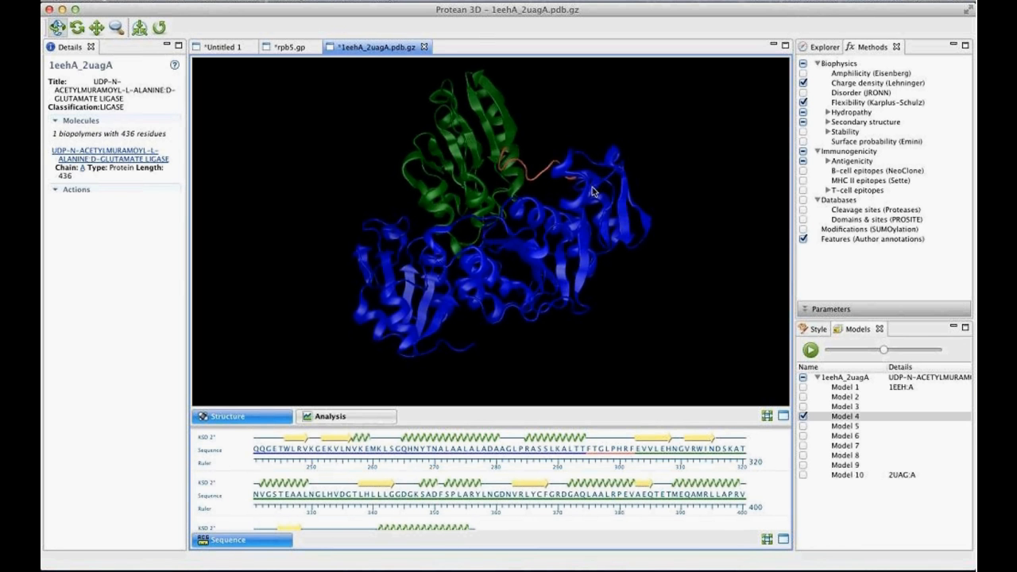
{"action": "left_click", "coordinate": [592, 191]}
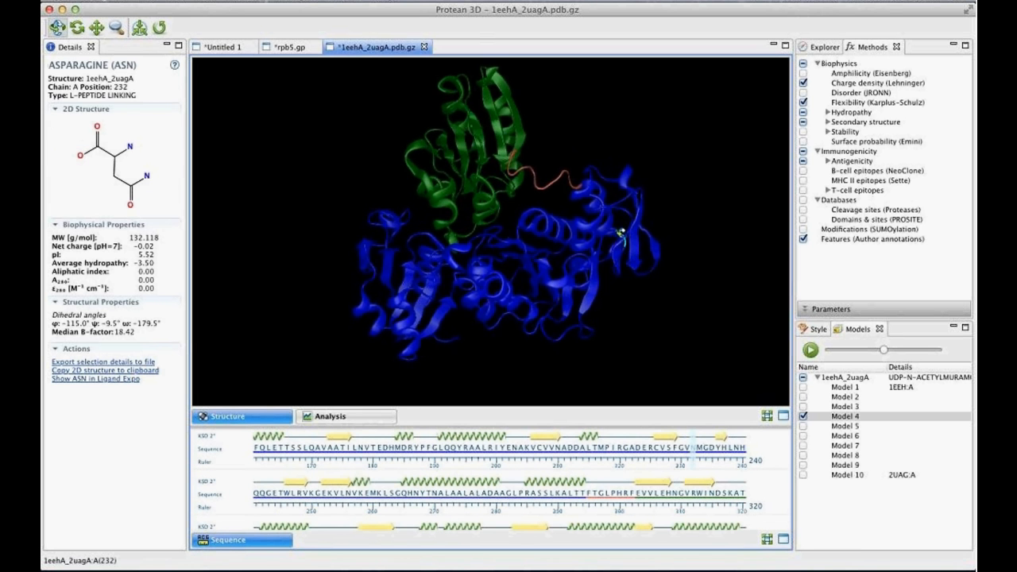
- Select residues 238 to 245 of chain A in the blue domain and fill them with solid orange
{"action": "left_click", "coordinate": [613, 217]}
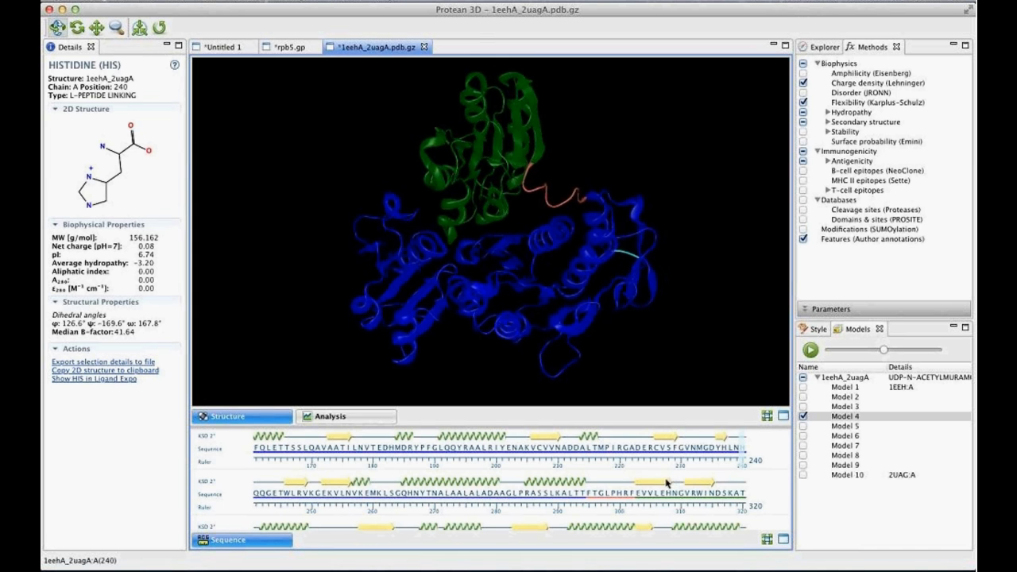
{"action": "scroll", "coordinate": [676, 482], "scroll_direction": "up", "scroll_amount": 3}
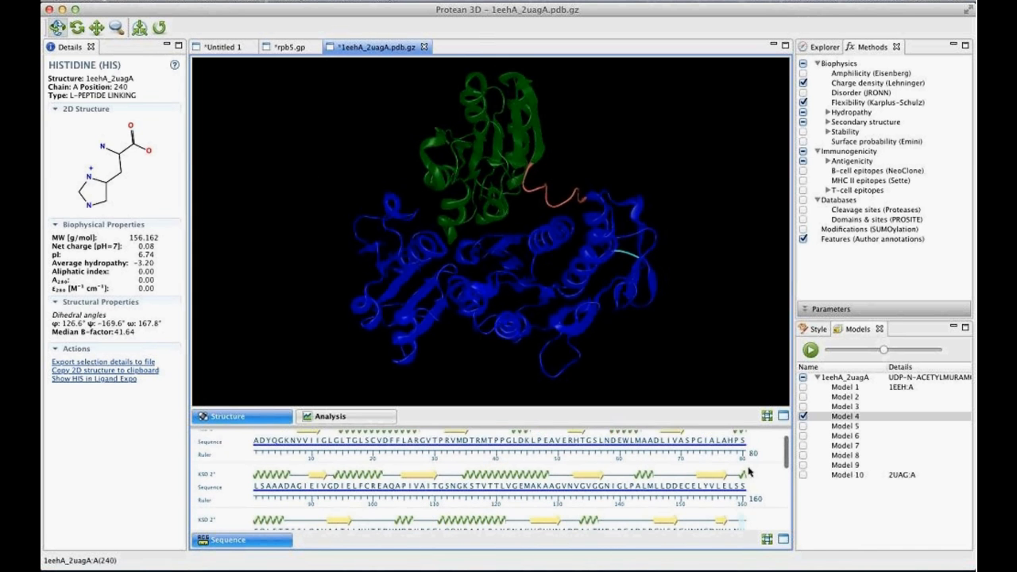
{"action": "scroll", "coordinate": [748, 472], "scroll_direction": "down", "scroll_amount": 2}
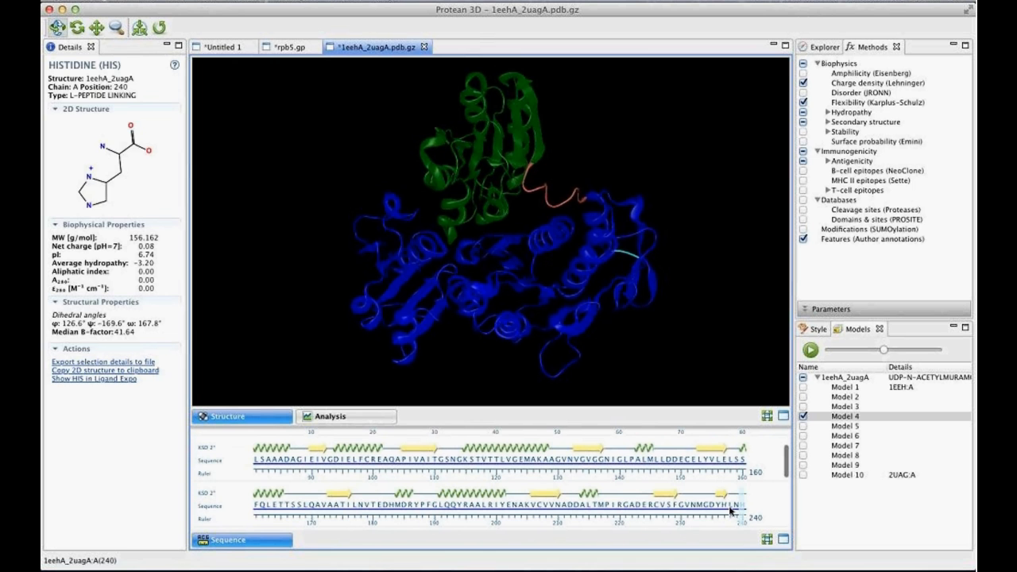
{"action": "left_click_drag", "start_coordinate": [732, 511], "coordinate": [746, 513]}
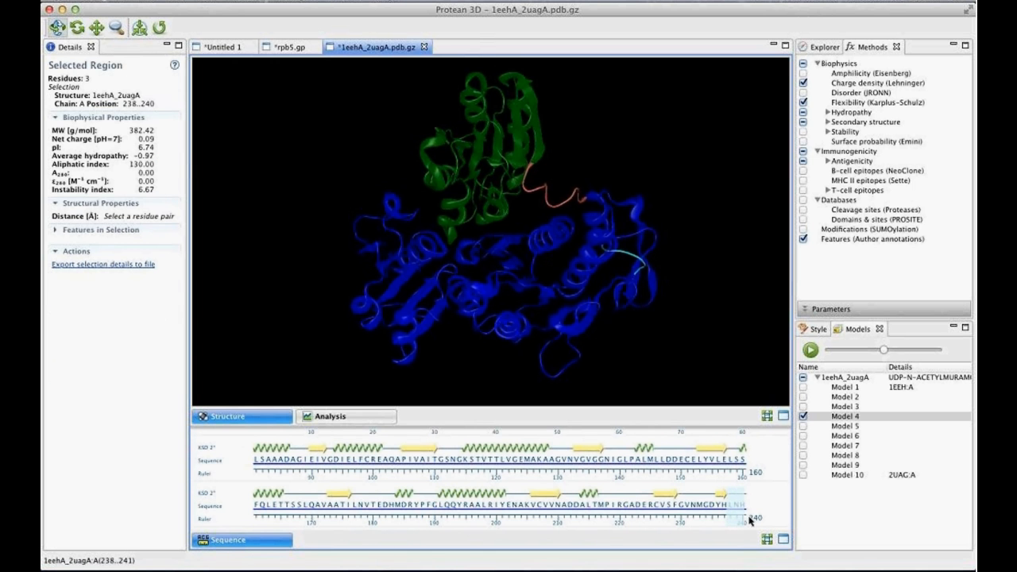
{"action": "scroll", "coordinate": [750, 518], "scroll_direction": "down", "scroll_amount": 2}
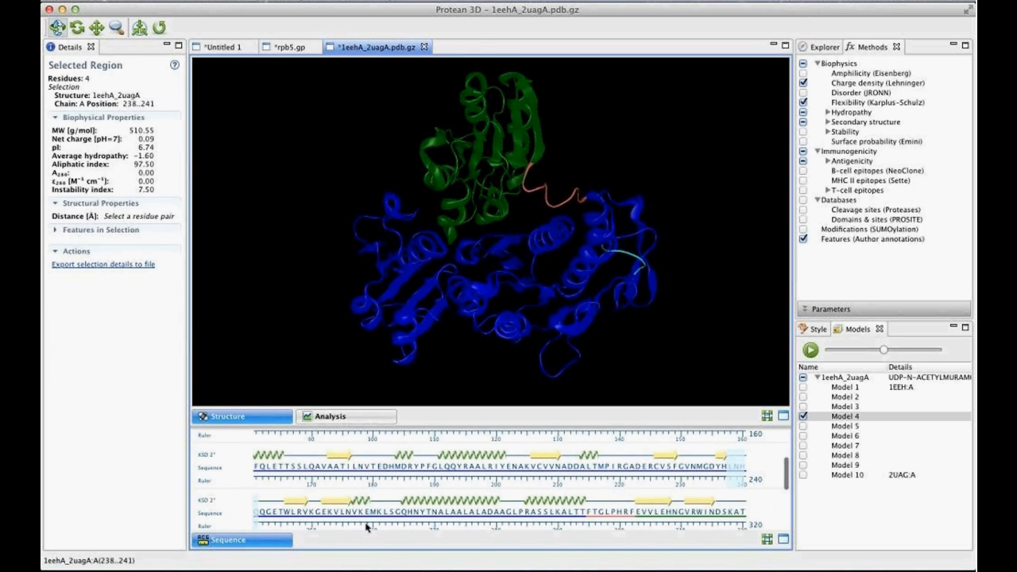
{"action": "left_click", "coordinate": [281, 515], "text": "shift"}
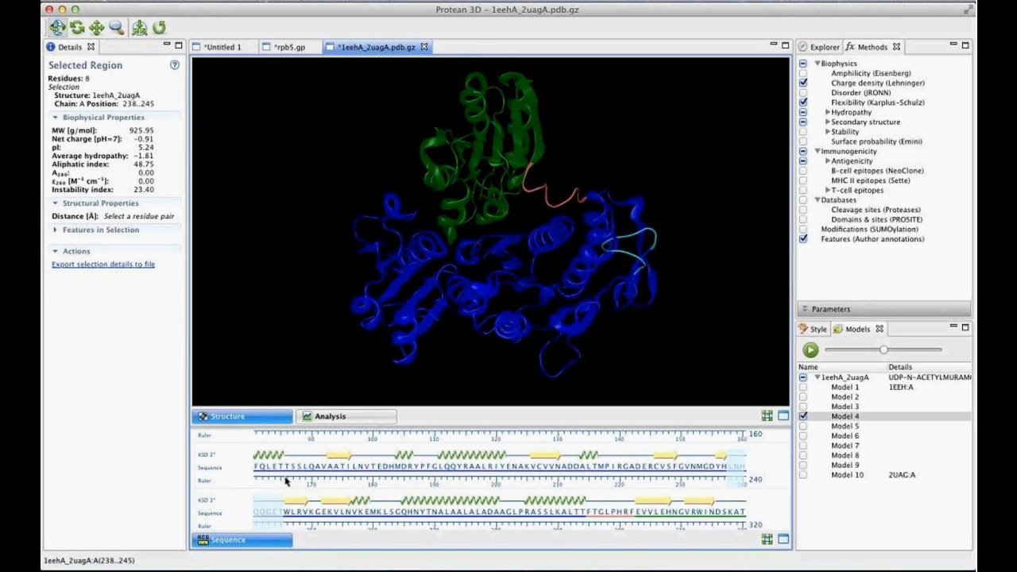
{"action": "left_click_drag", "start_coordinate": [482, 288], "coordinate": [460, 274]}
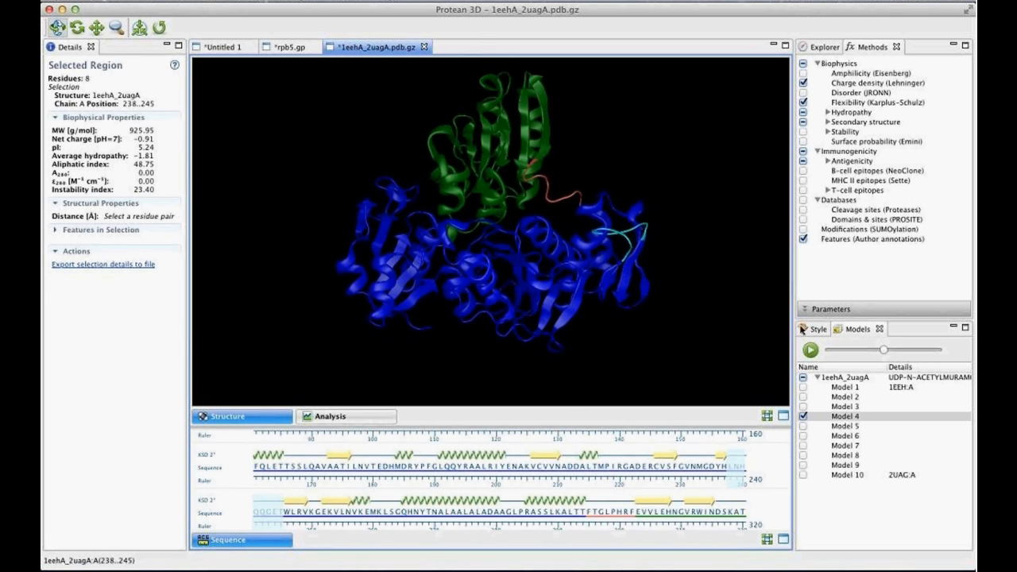
{"action": "left_click", "coordinate": [814, 329]}
{"action": "left_click", "coordinate": [818, 407]}
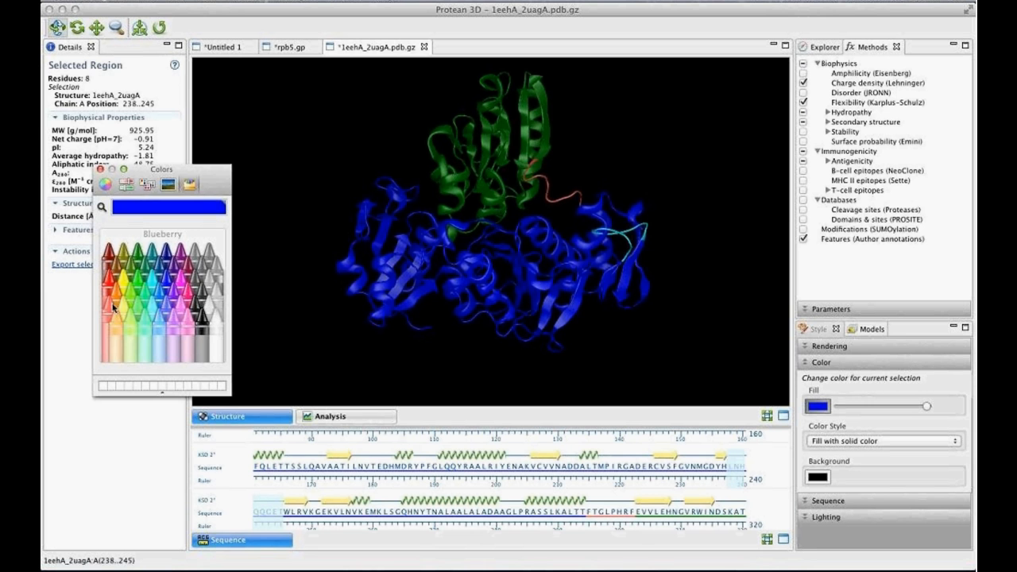
{"action": "left_click", "coordinate": [116, 299]}
{"action": "left_click", "coordinate": [99, 169]}
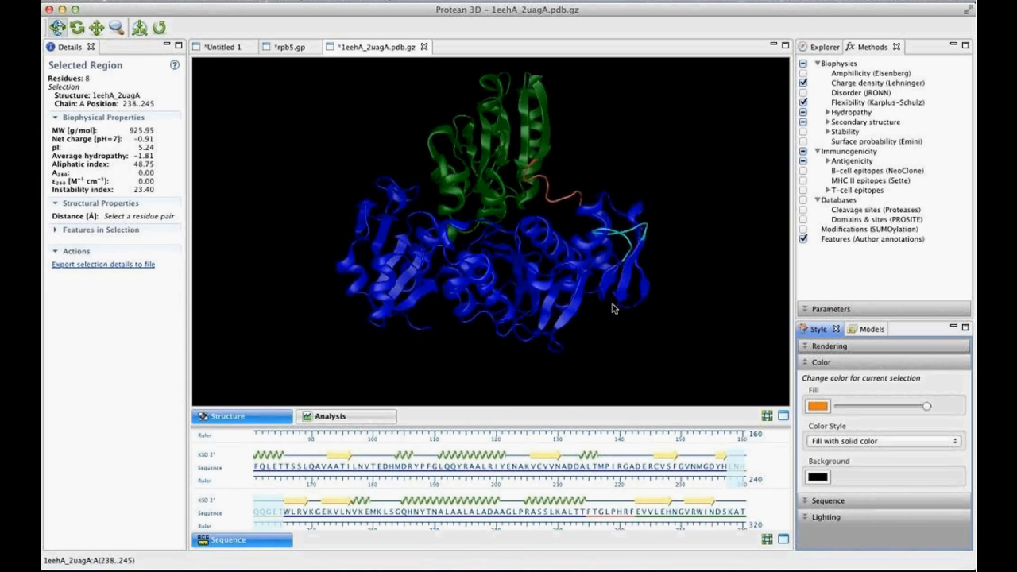
{"action": "left_click_drag", "start_coordinate": [612, 309], "coordinate": [577, 257]}
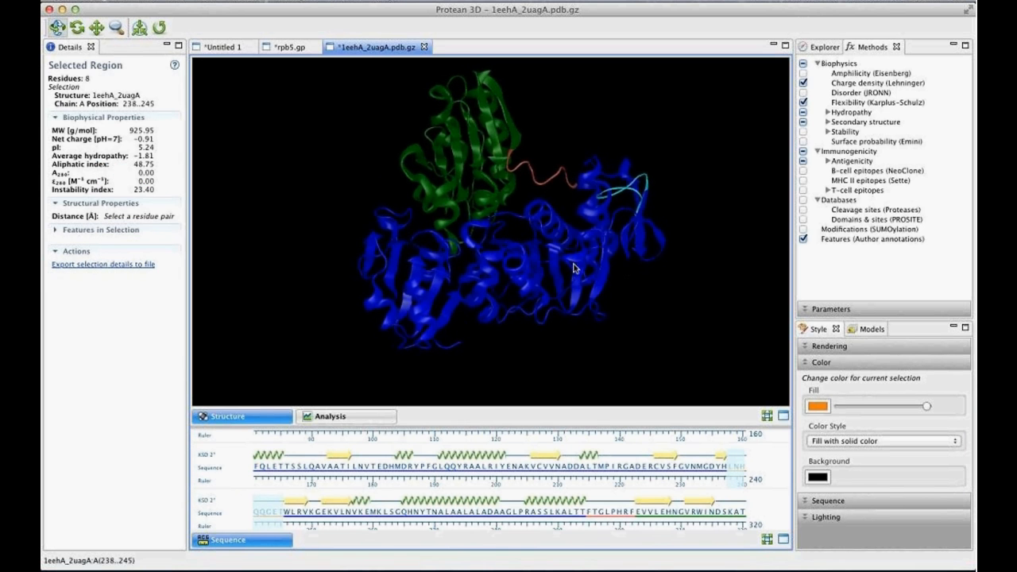
- Select residues 264 to 270 of chain A in the blue domain and fill them with solid Tangerine
{"action": "left_click", "coordinate": [604, 215]}
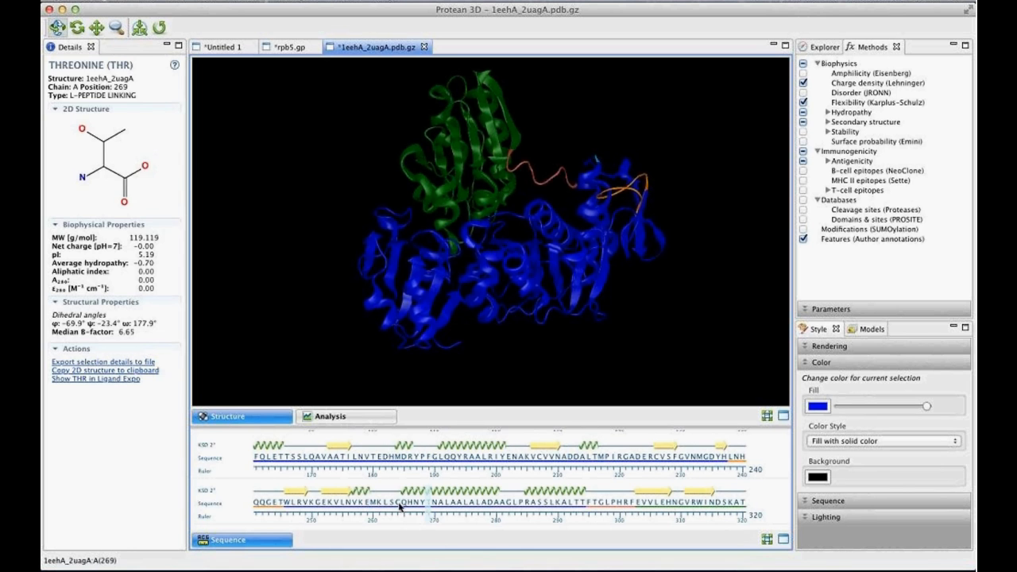
{"action": "left_click_drag", "start_coordinate": [400, 507], "coordinate": [423, 509]}
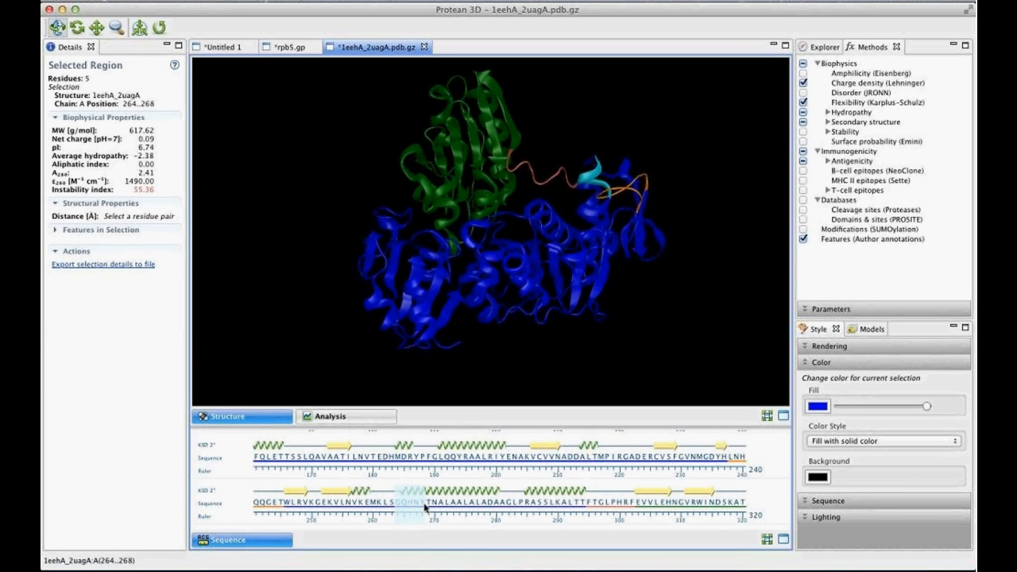
{"action": "left_click_drag", "start_coordinate": [425, 507], "coordinate": [436, 507]}
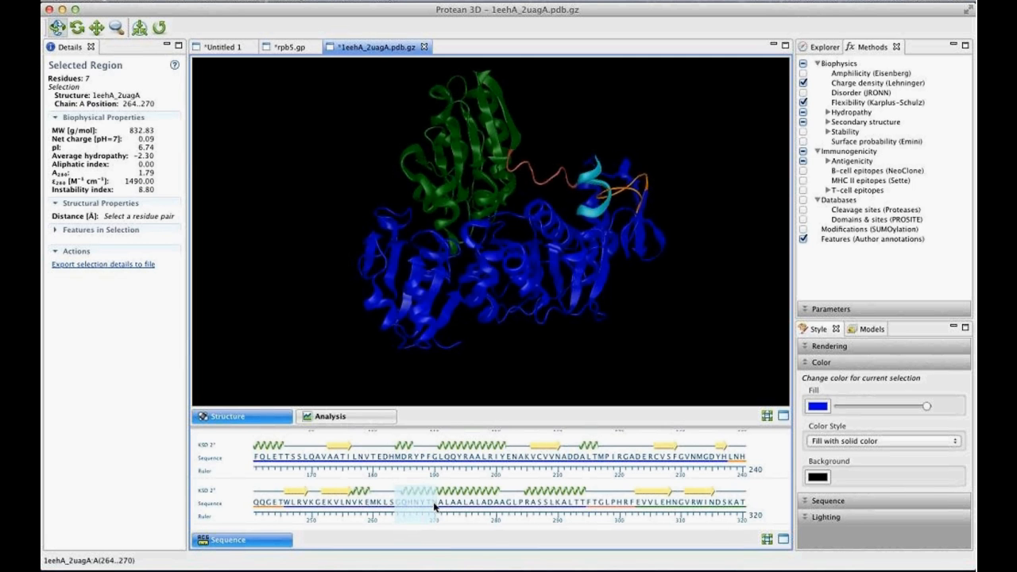
{"action": "left_click_drag", "start_coordinate": [519, 223], "coordinate": [557, 308]}
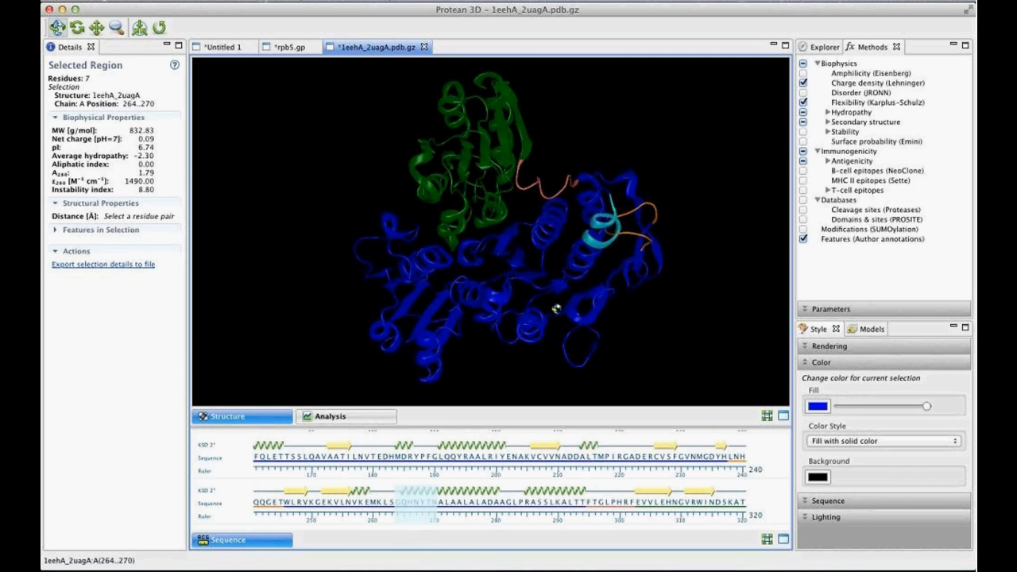
{"action": "left_click", "coordinate": [818, 407]}
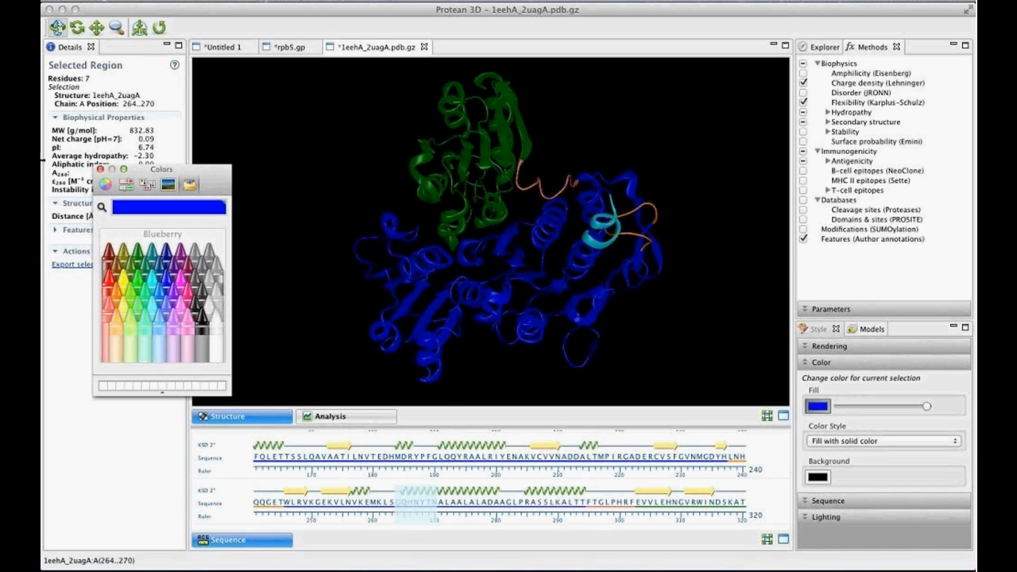
{"action": "left_click", "coordinate": [120, 301]}
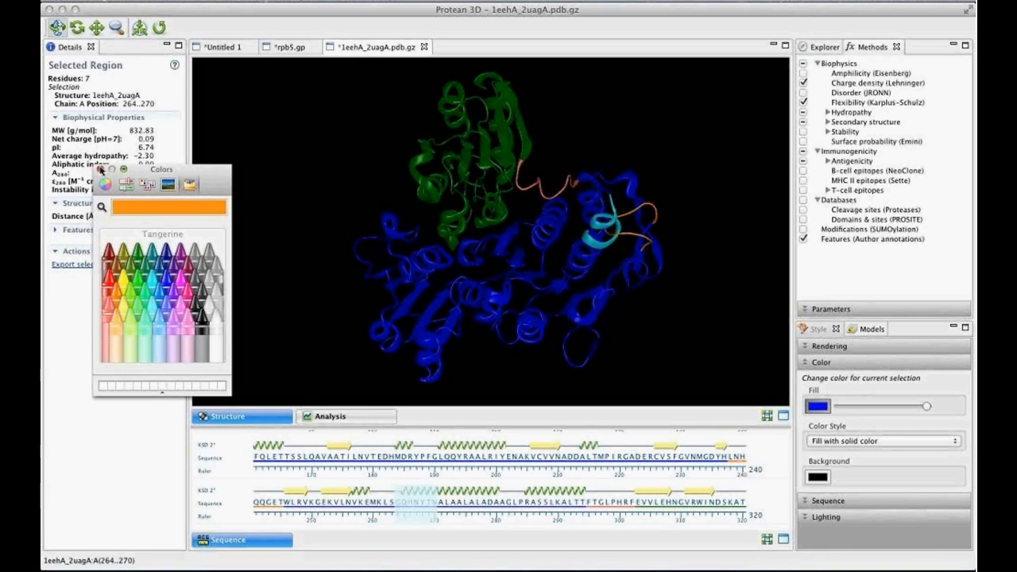
{"action": "left_click", "coordinate": [101, 170]}
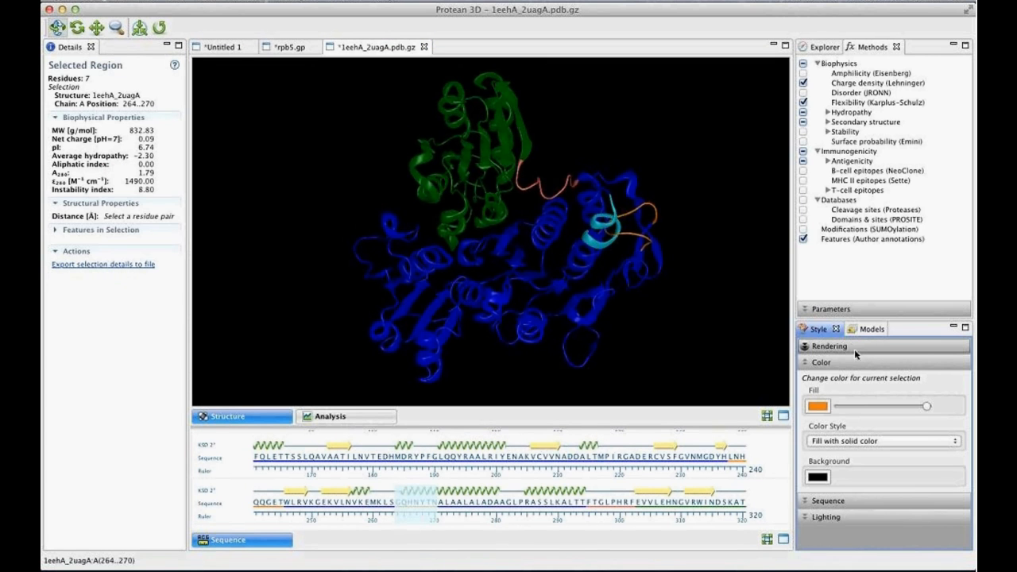
- Clear the selection and play the motion through its models to view the orange regions moving
{"action": "left_click", "coordinate": [871, 329]}
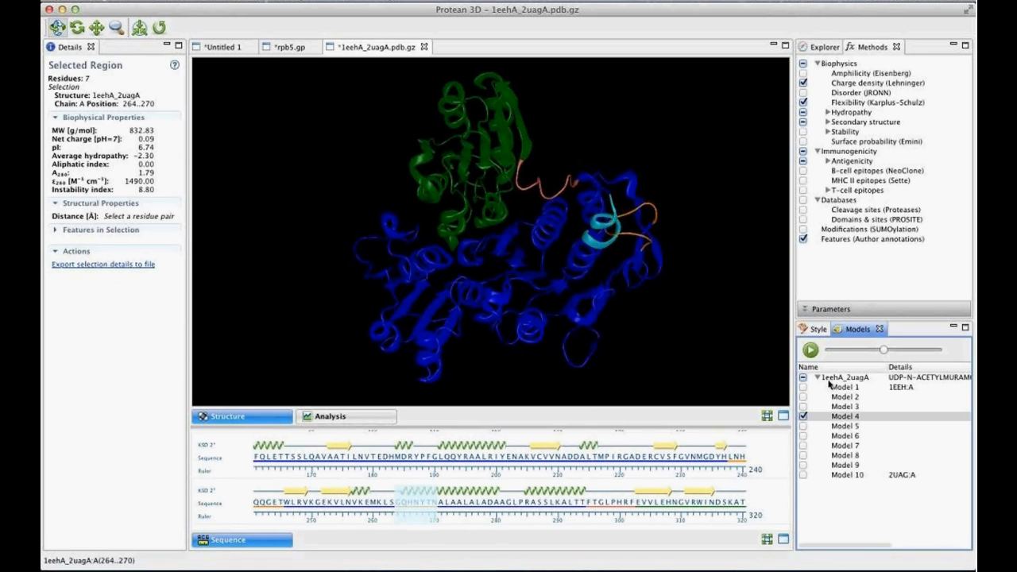
{"action": "left_click", "coordinate": [737, 344]}
{"action": "left_click", "coordinate": [811, 350]}
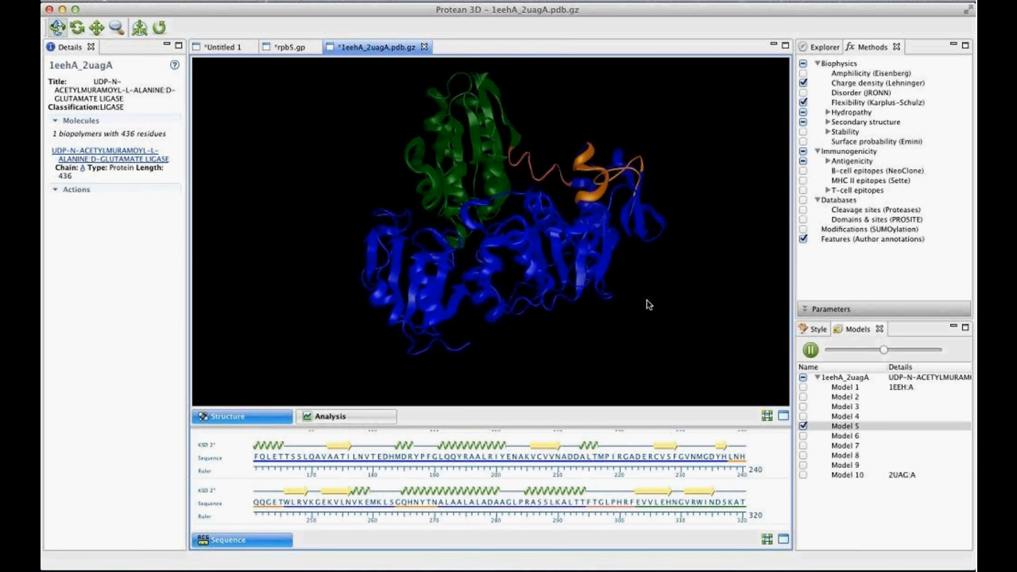
- Export the motion as a QuickTime movie to the Files folder, overwriting the existing 1eehA_2uagA.mov
{"action": "left_click", "coordinate": [155, 2]}
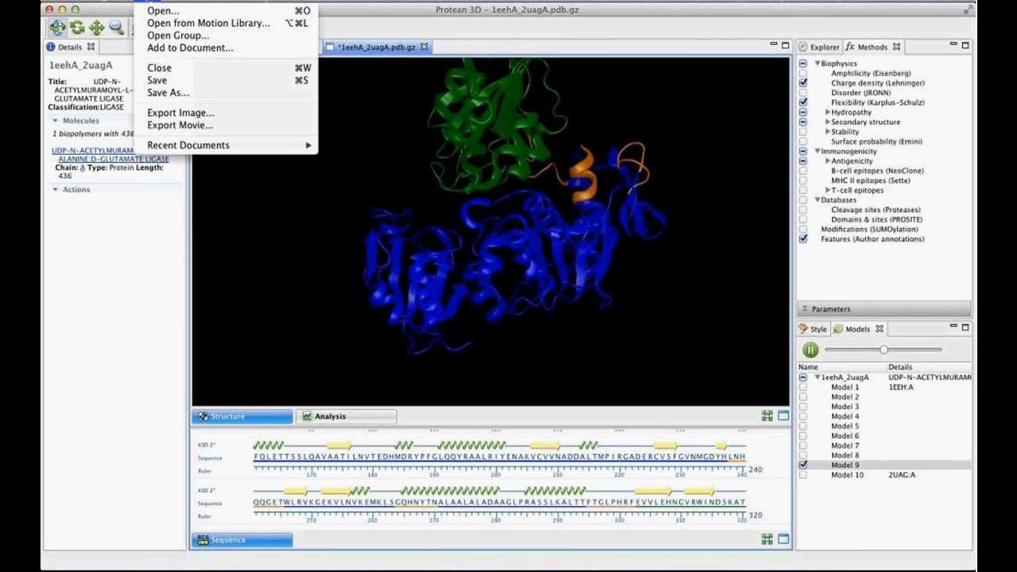
{"action": "left_click", "coordinate": [188, 127]}
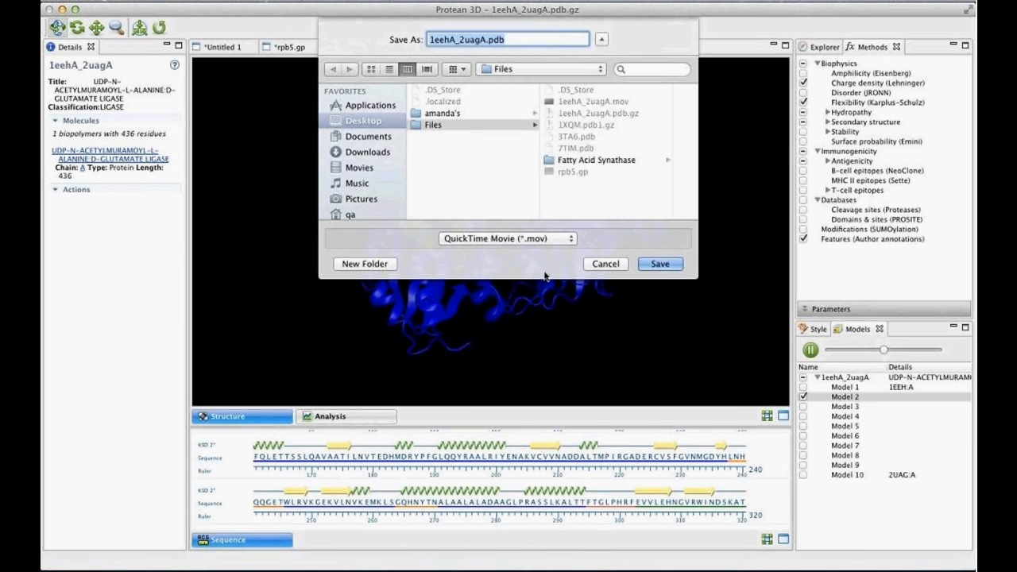
{"action": "left_click", "coordinate": [548, 239]}
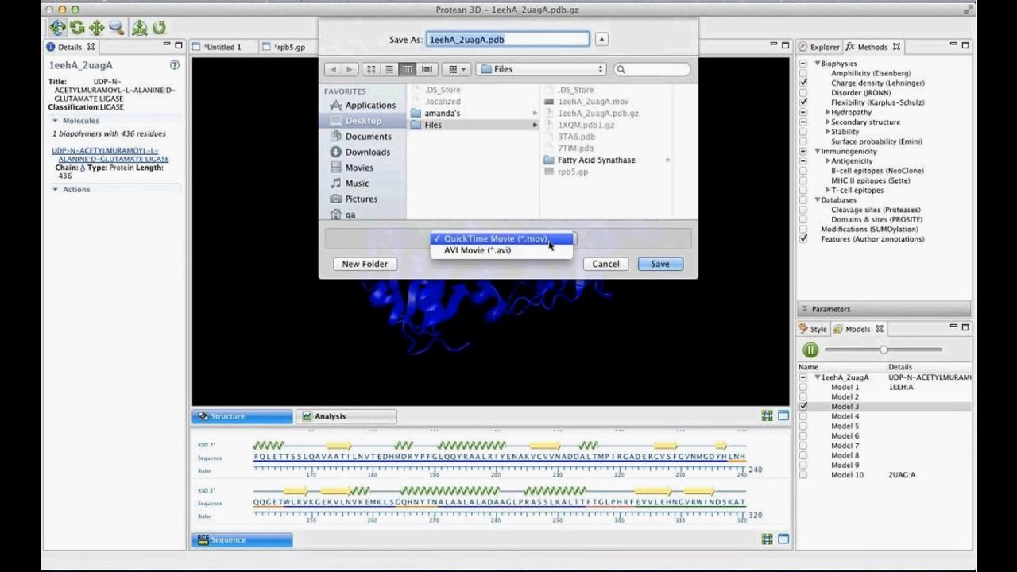
{"action": "left_click", "coordinate": [593, 240]}
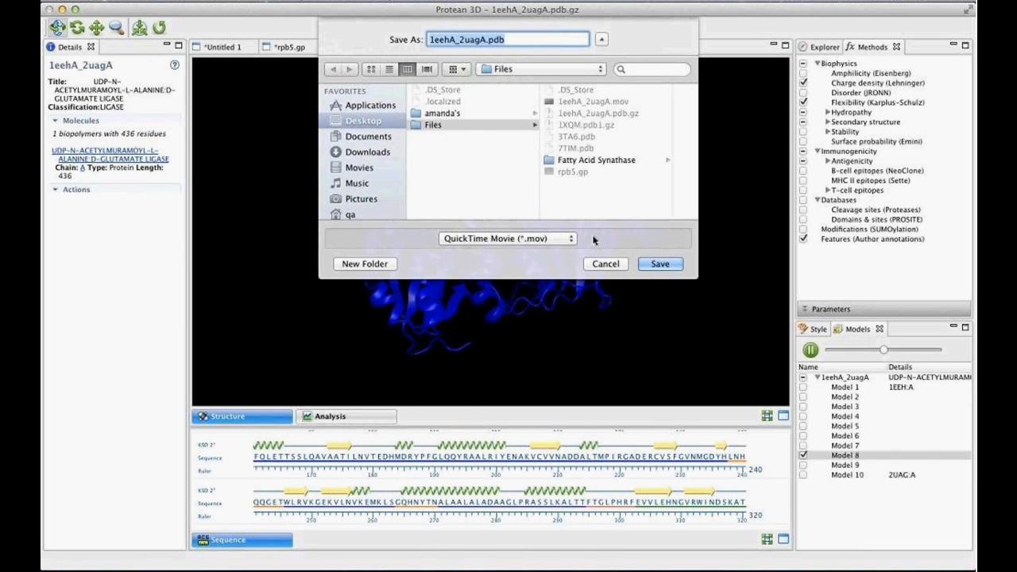
{"action": "left_click", "coordinate": [659, 264]}
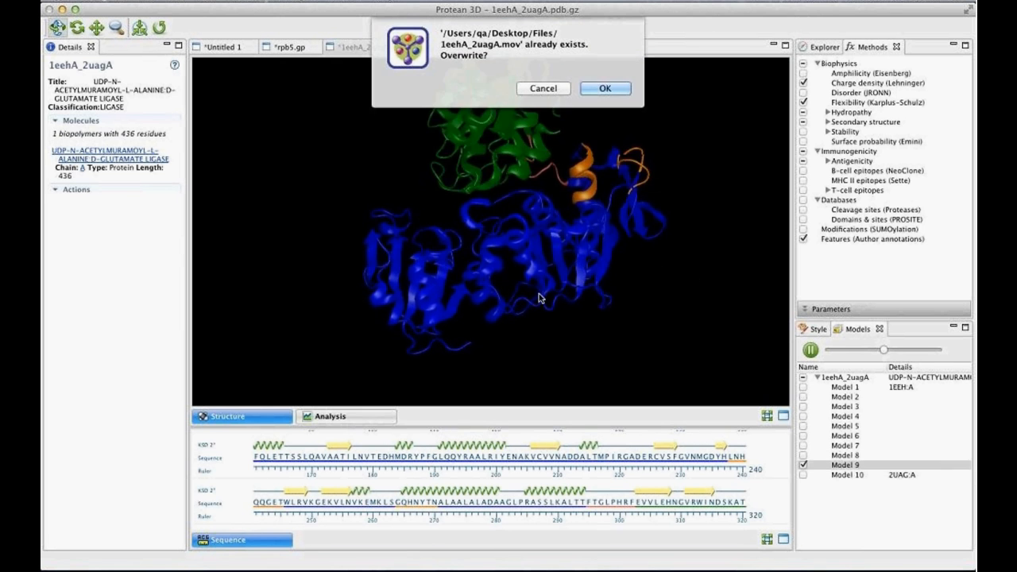
{"action": "left_click", "coordinate": [605, 88]}
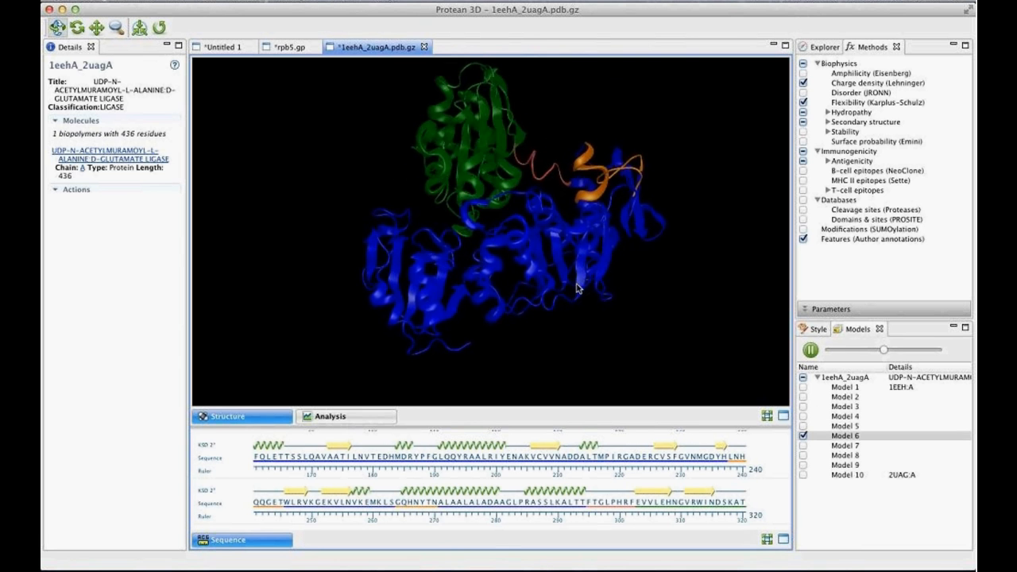